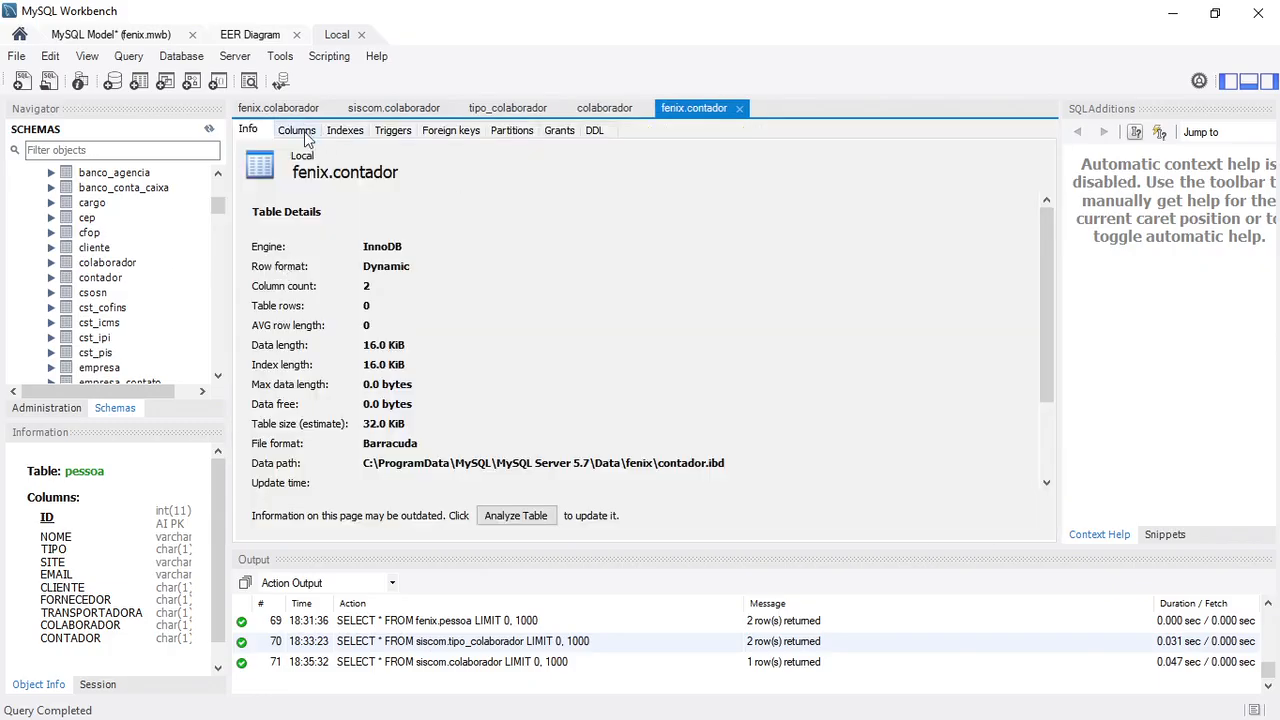
View the column definitions of the contador table in the fenix schema and in the siscom schema.
left_click(297, 130)
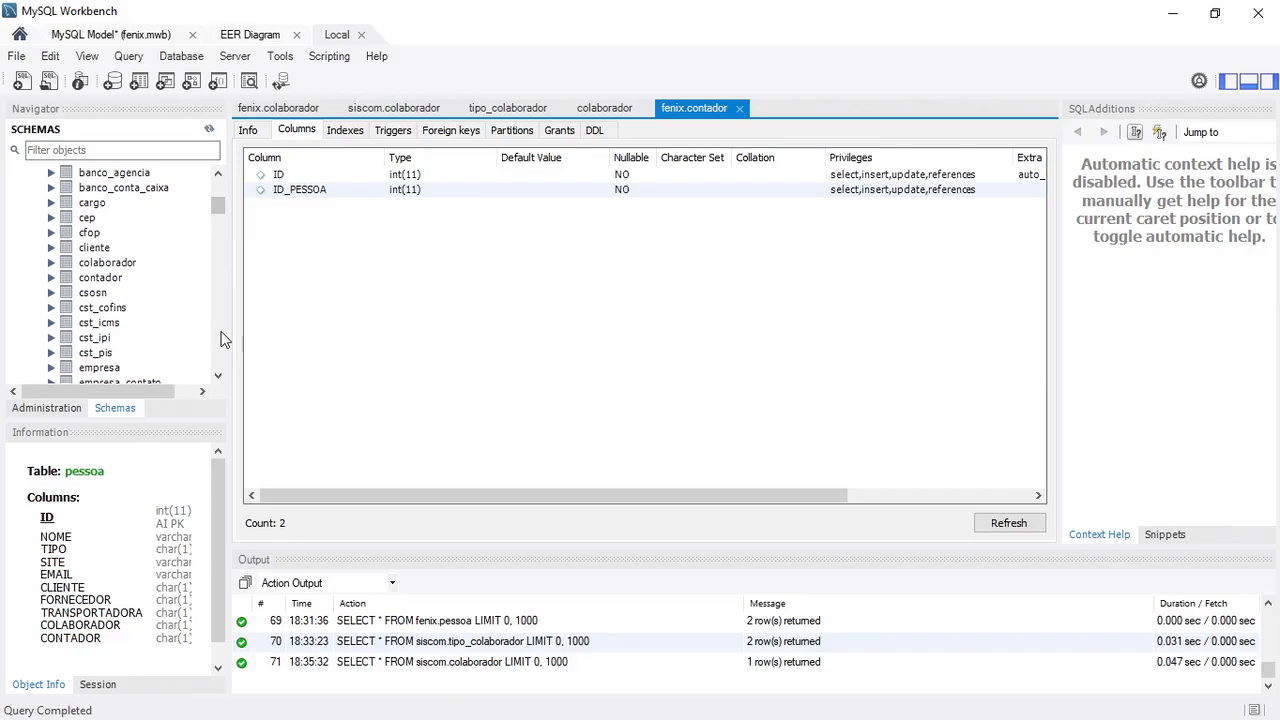
scroll(219, 344, "down", 15)
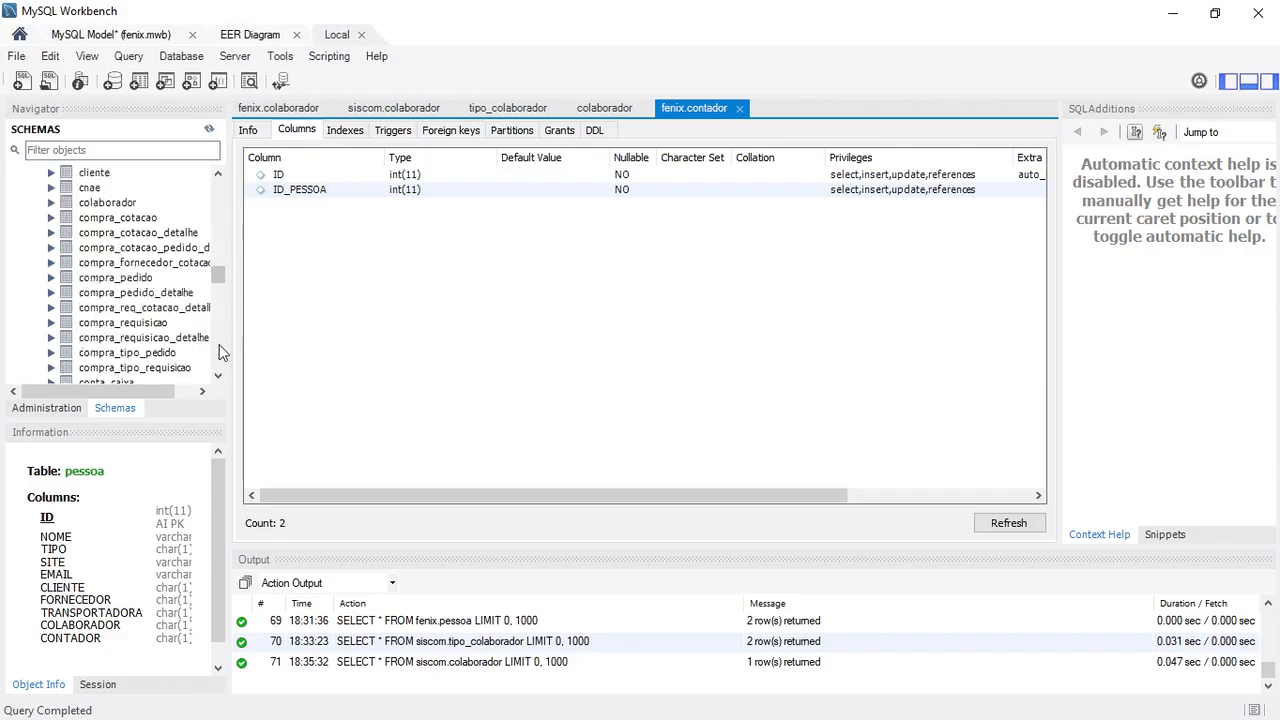
scroll(219, 344, "down", 10)
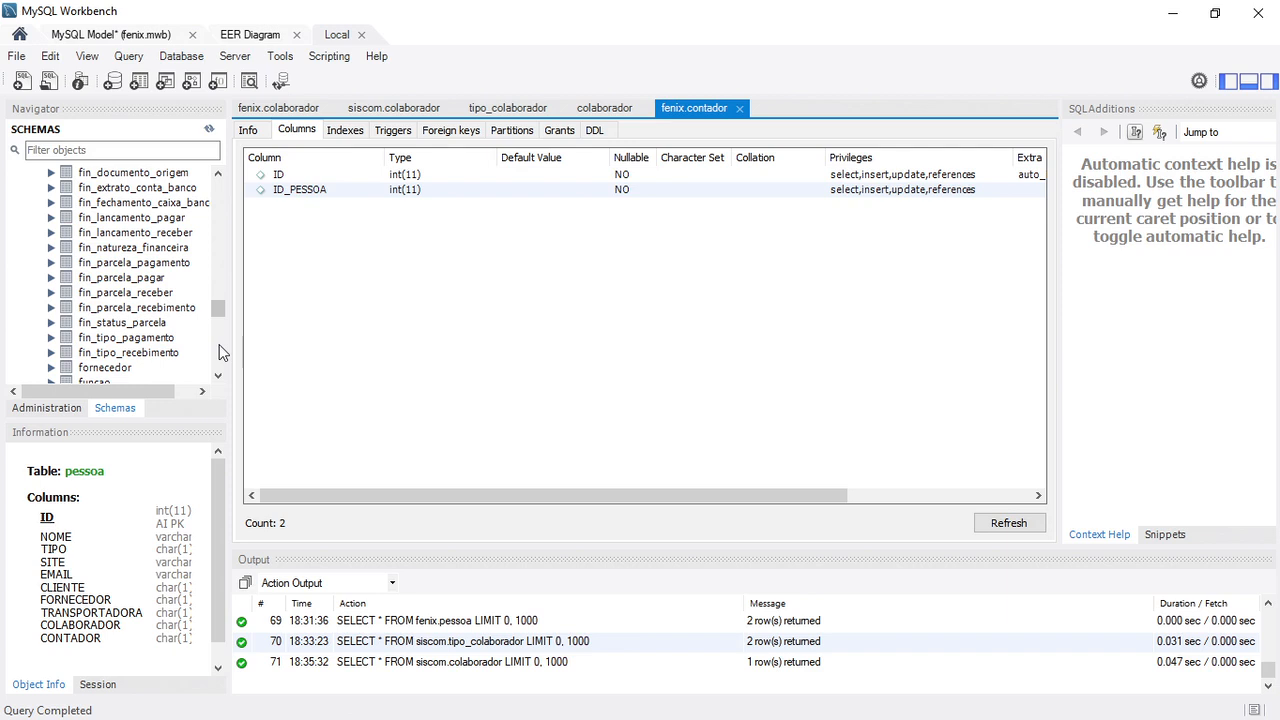
scroll(221, 352, "down", 5)
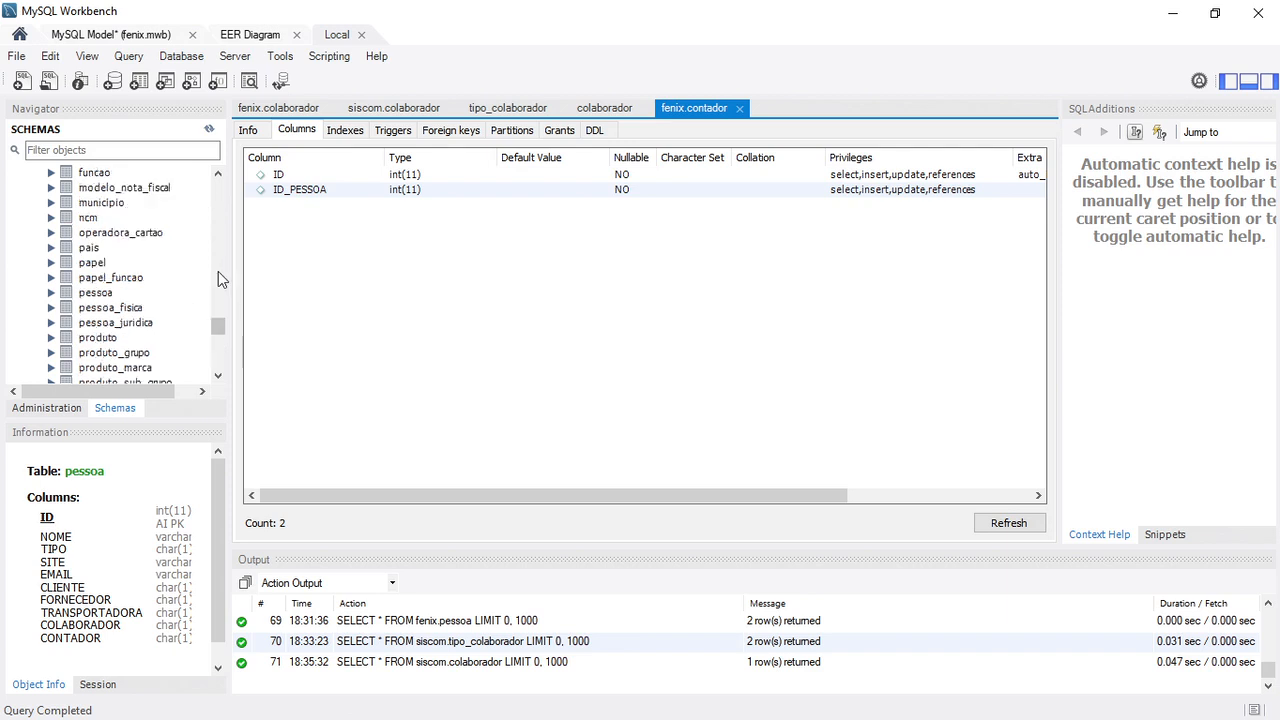
scroll(218, 271, "up", 8)
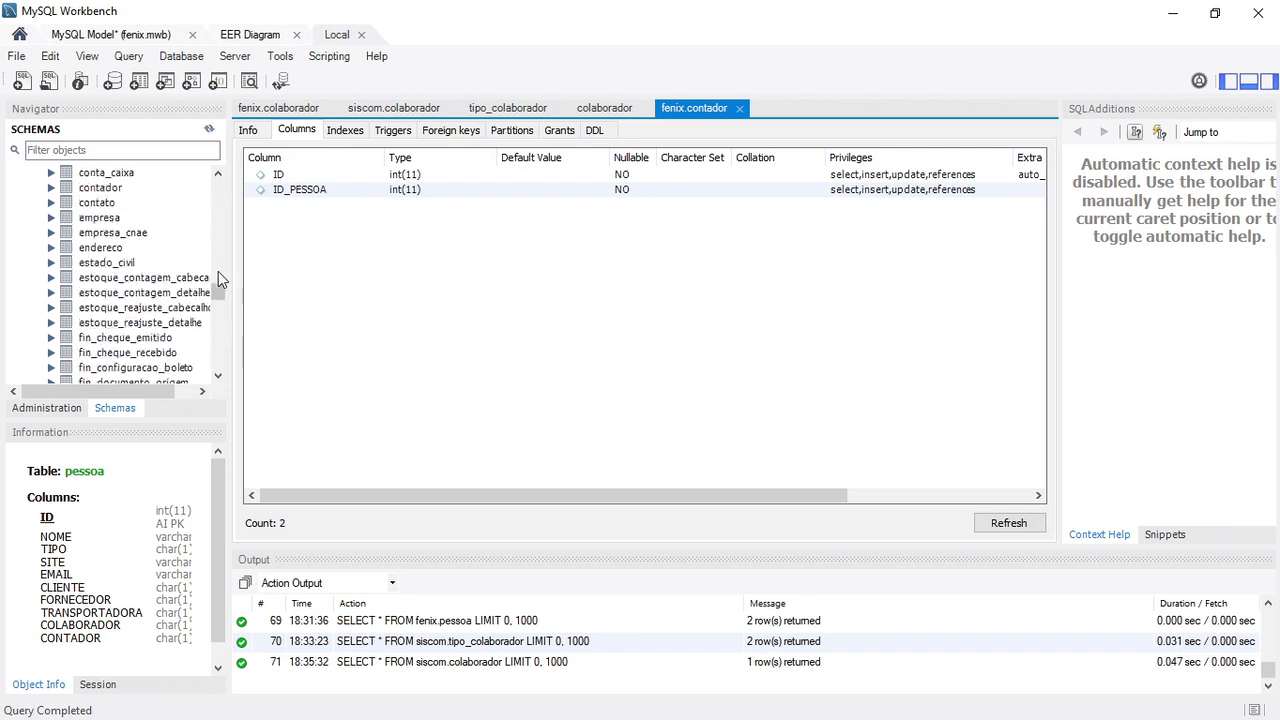
mouse_move(154, 183)
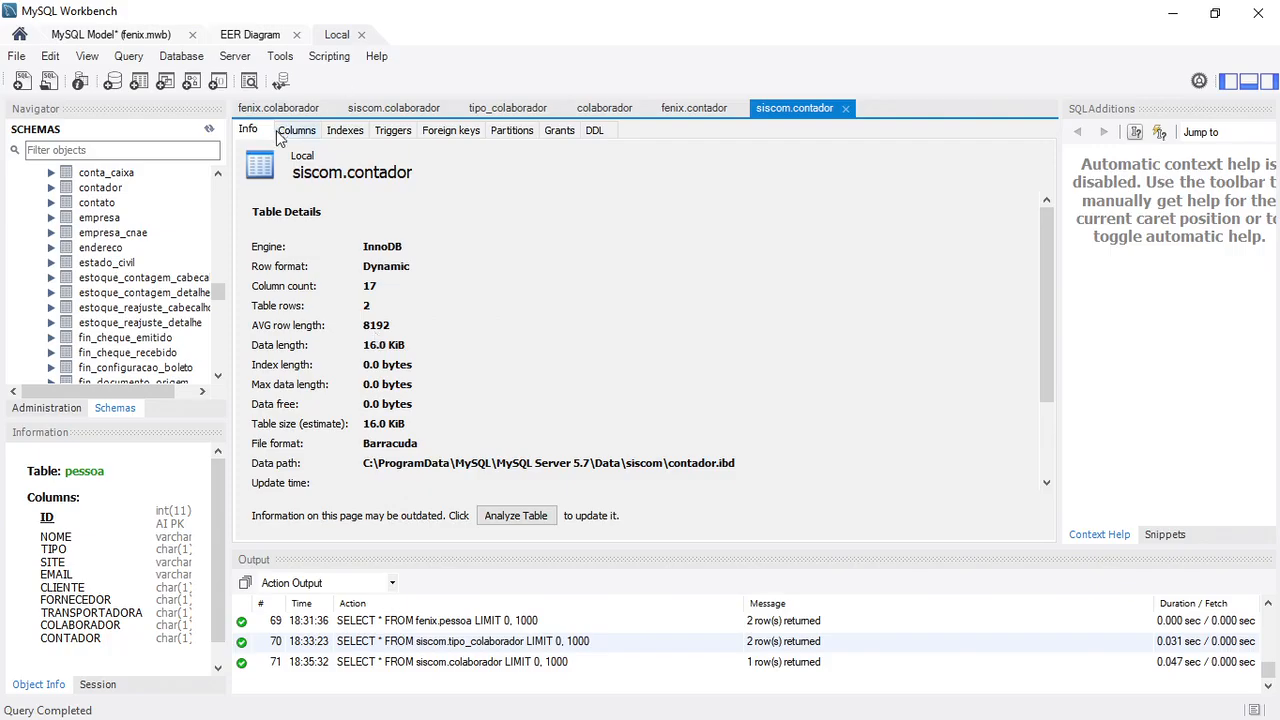
left_click(284, 134)
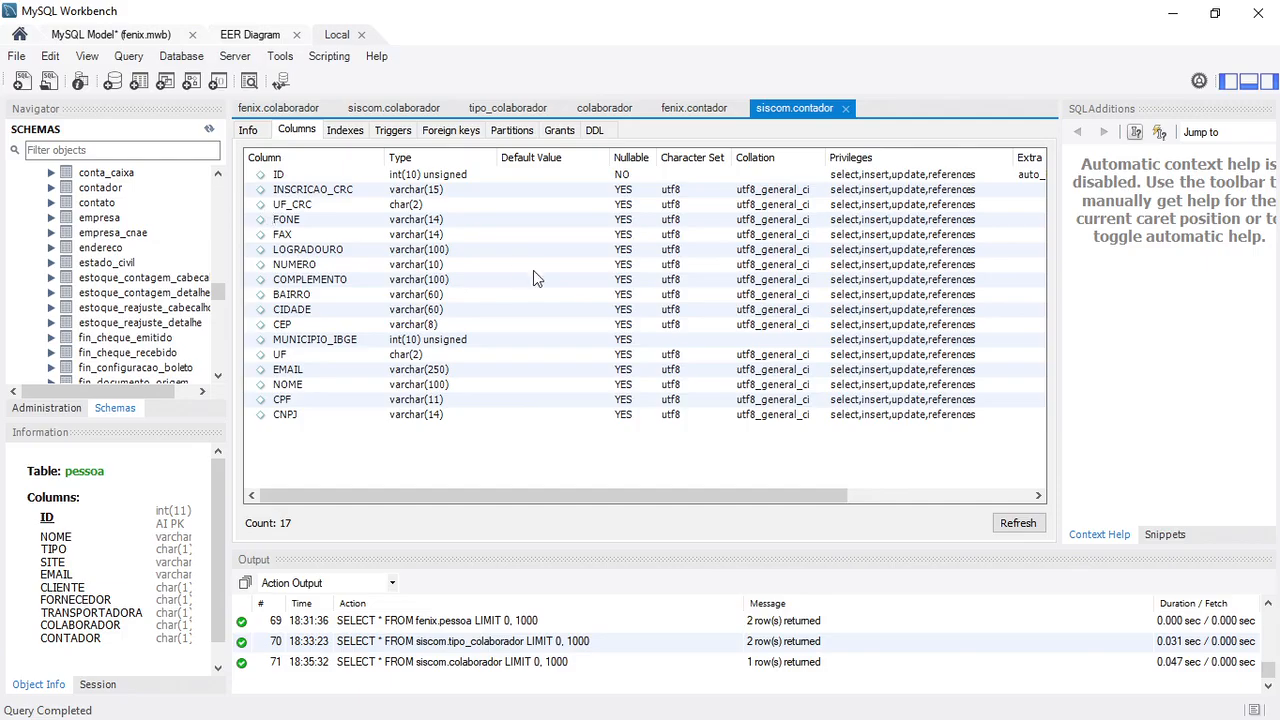
Compare siscom.contador's columns with those of fenix.contador, examining the INSCRICAO_CRC and UF_CRC definitions.
left_click(312, 220)
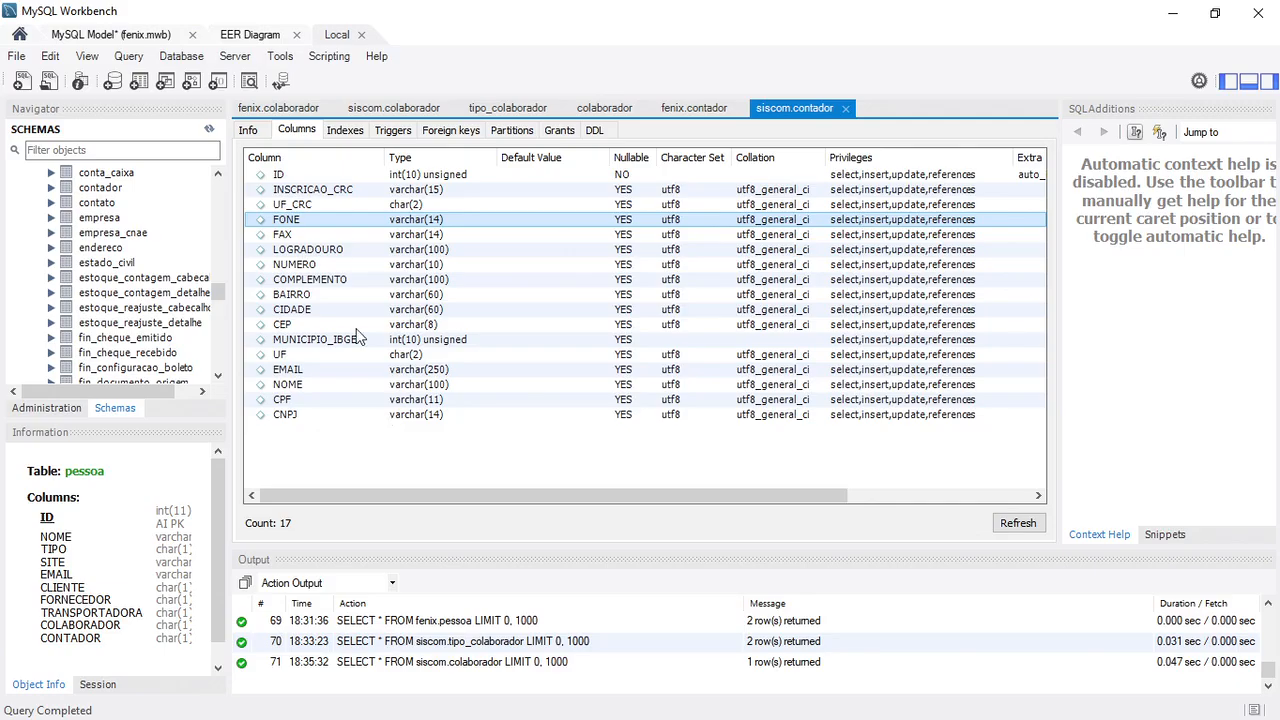
left_click(323, 192)
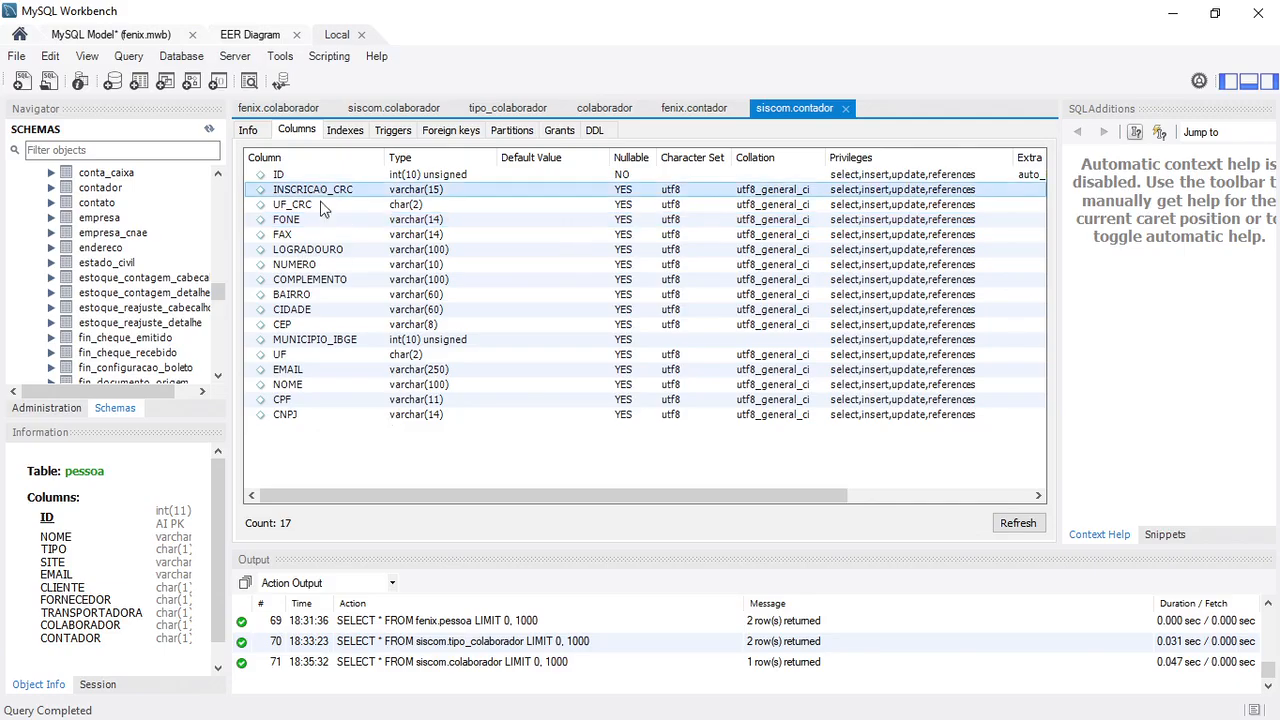
left_click(320, 203)
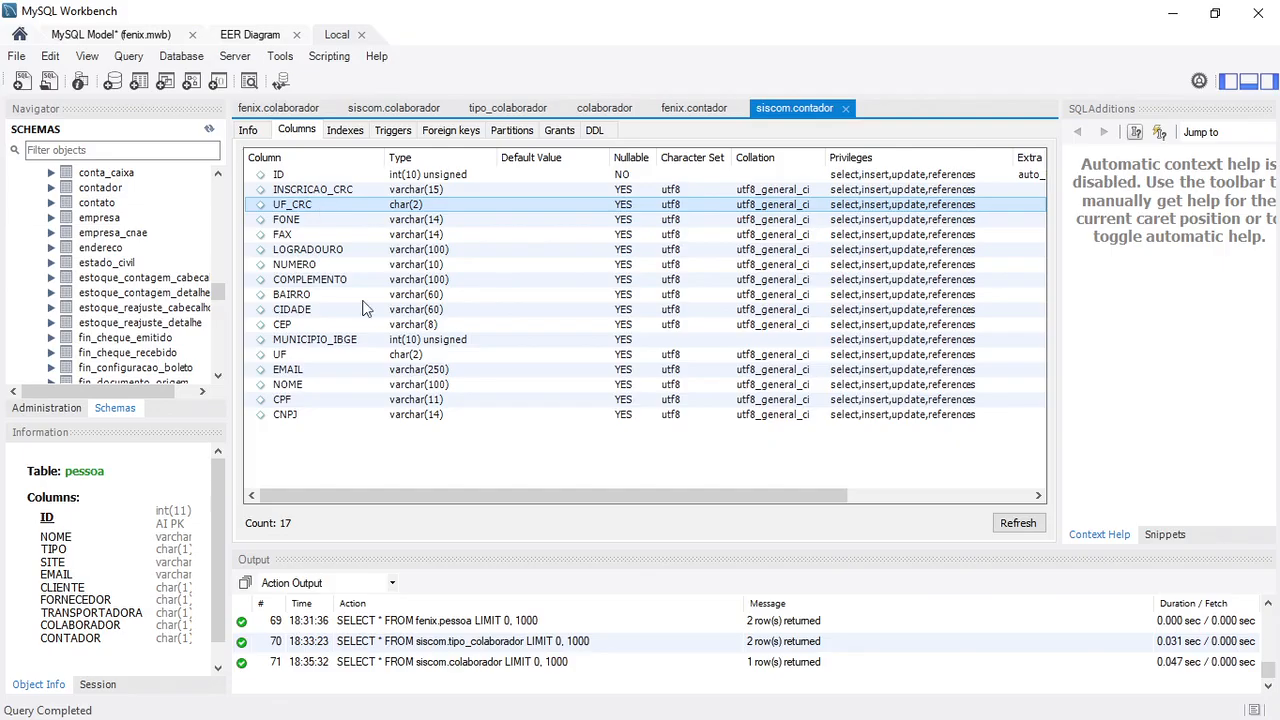
left_click(676, 107)
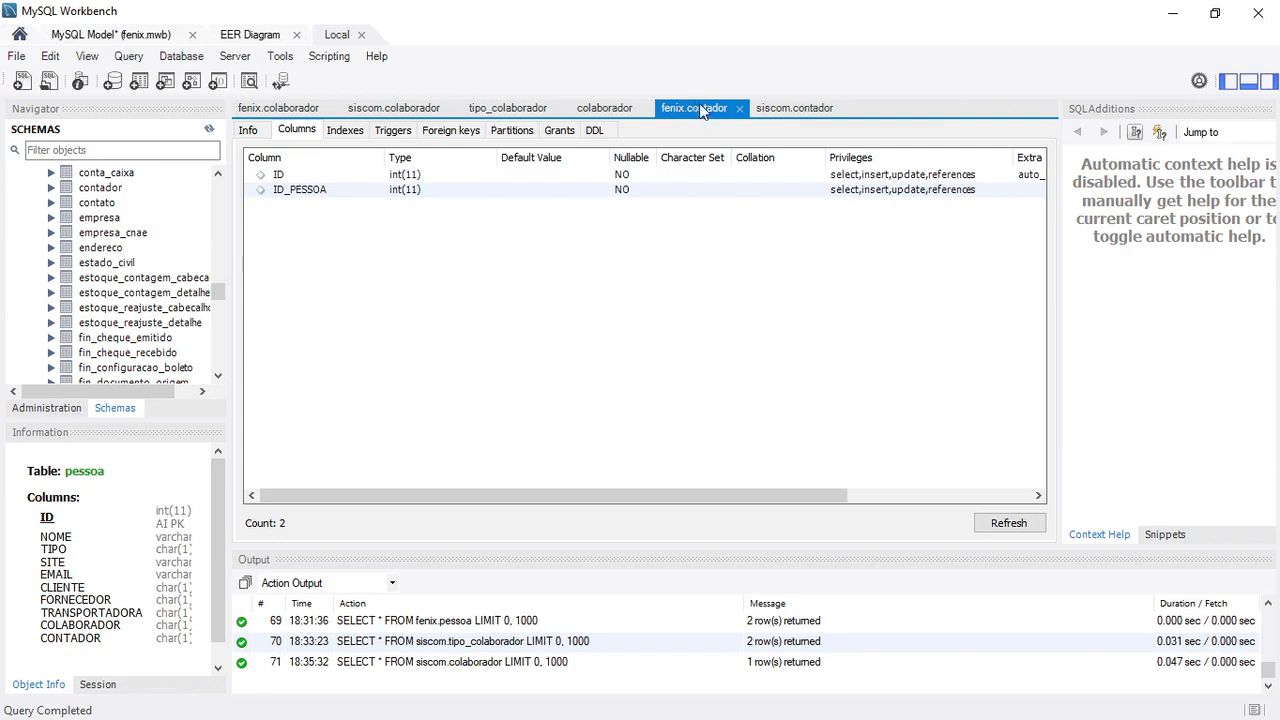
left_click(773, 104)
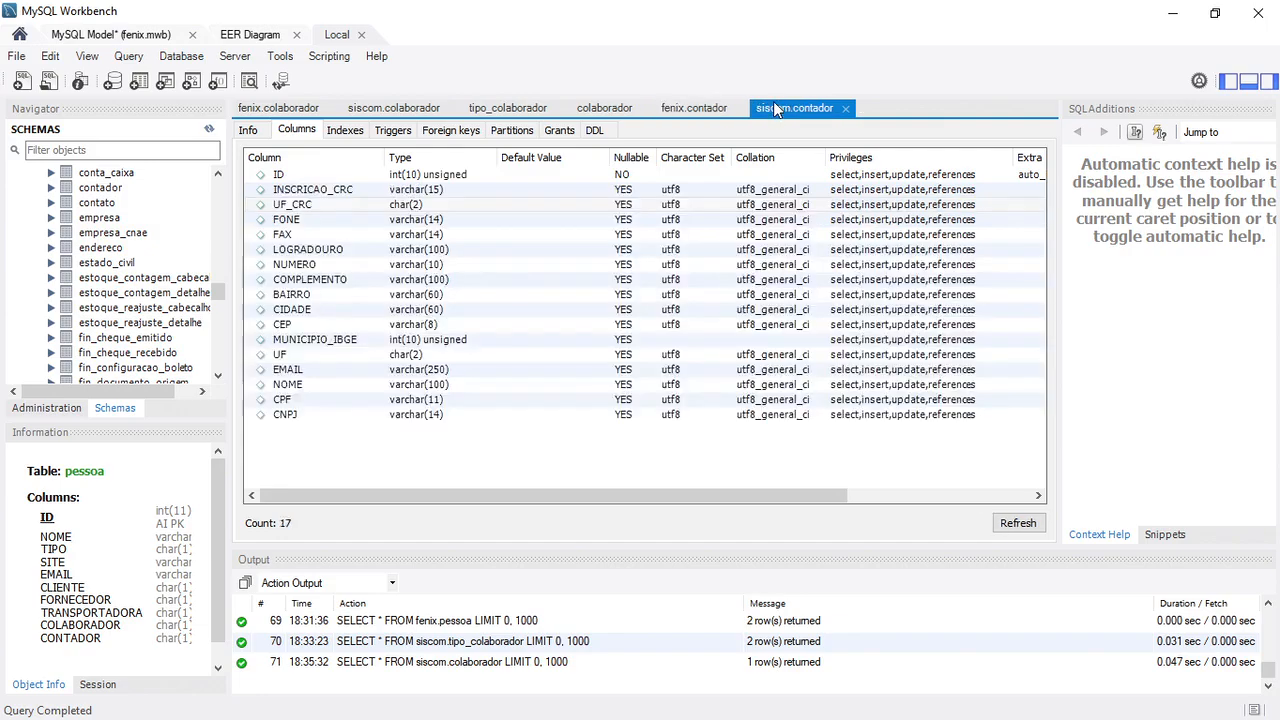
left_click(323, 195)
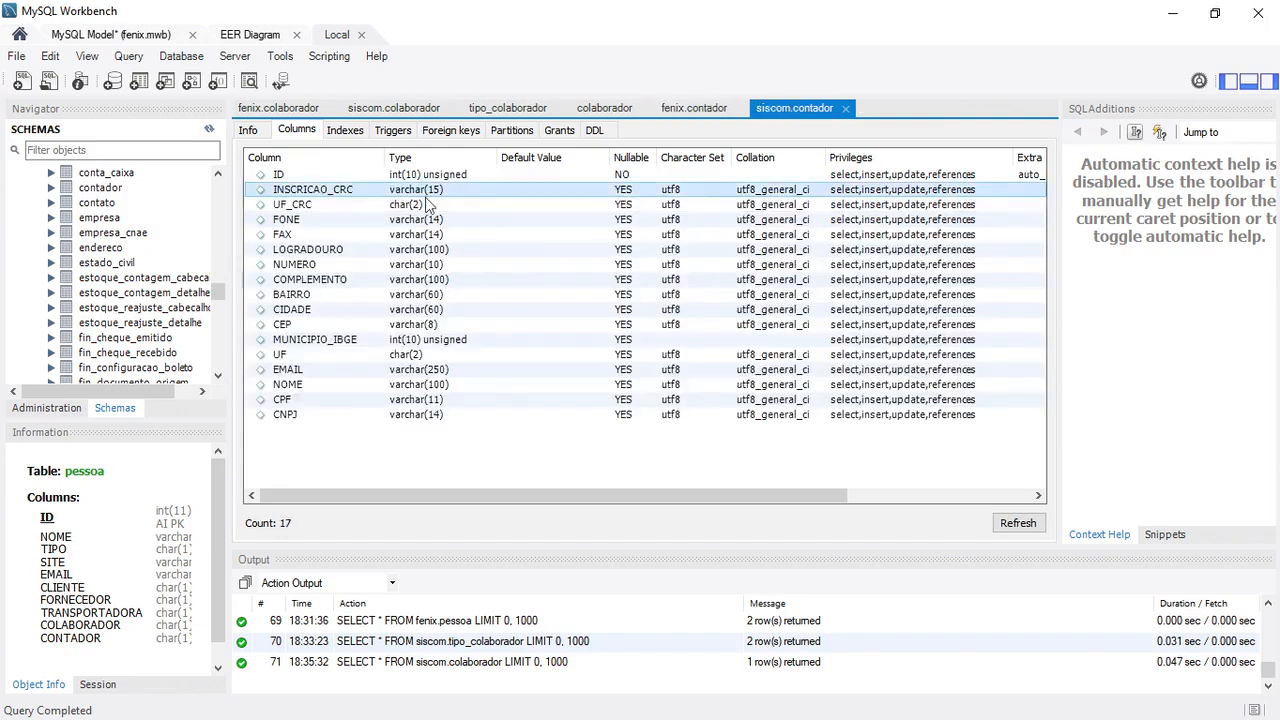
left_click(302, 208)
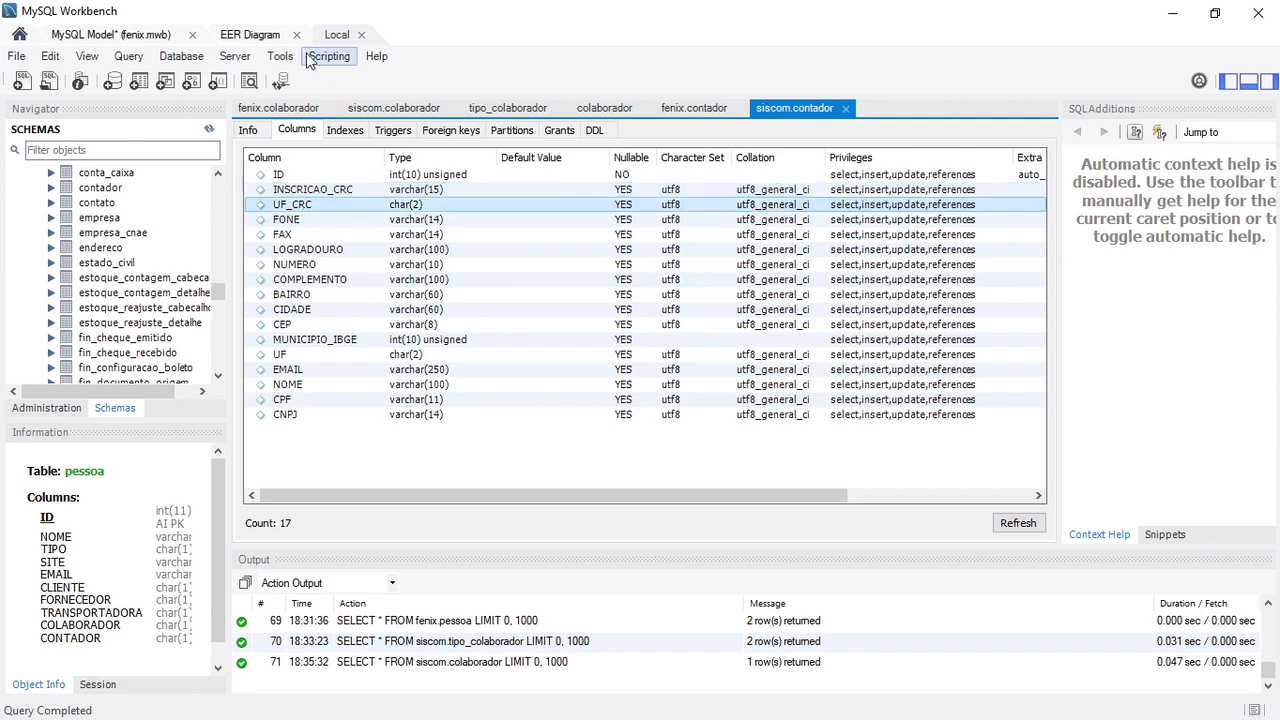
In the EER diagram, open the CONTADOR table for editing and add an INSCRICAO_CRC column of type VARCHAR(15).
left_click(232, 40)
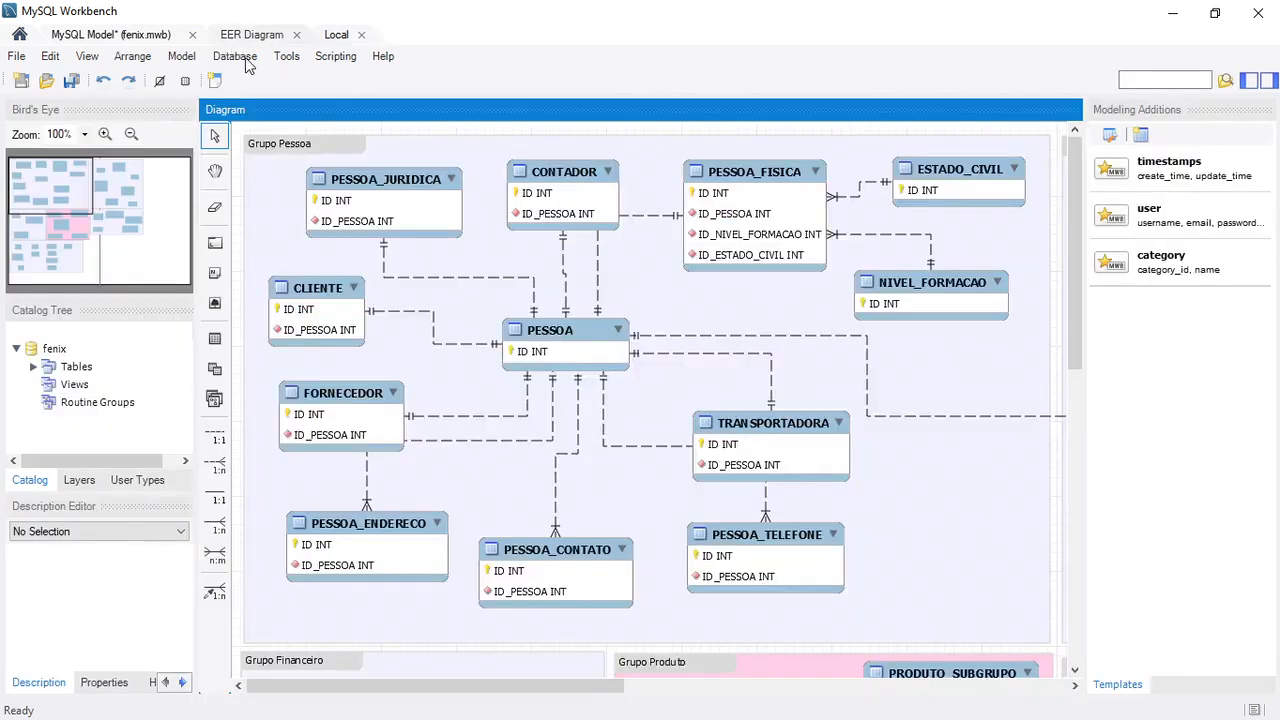
left_click(590, 220)
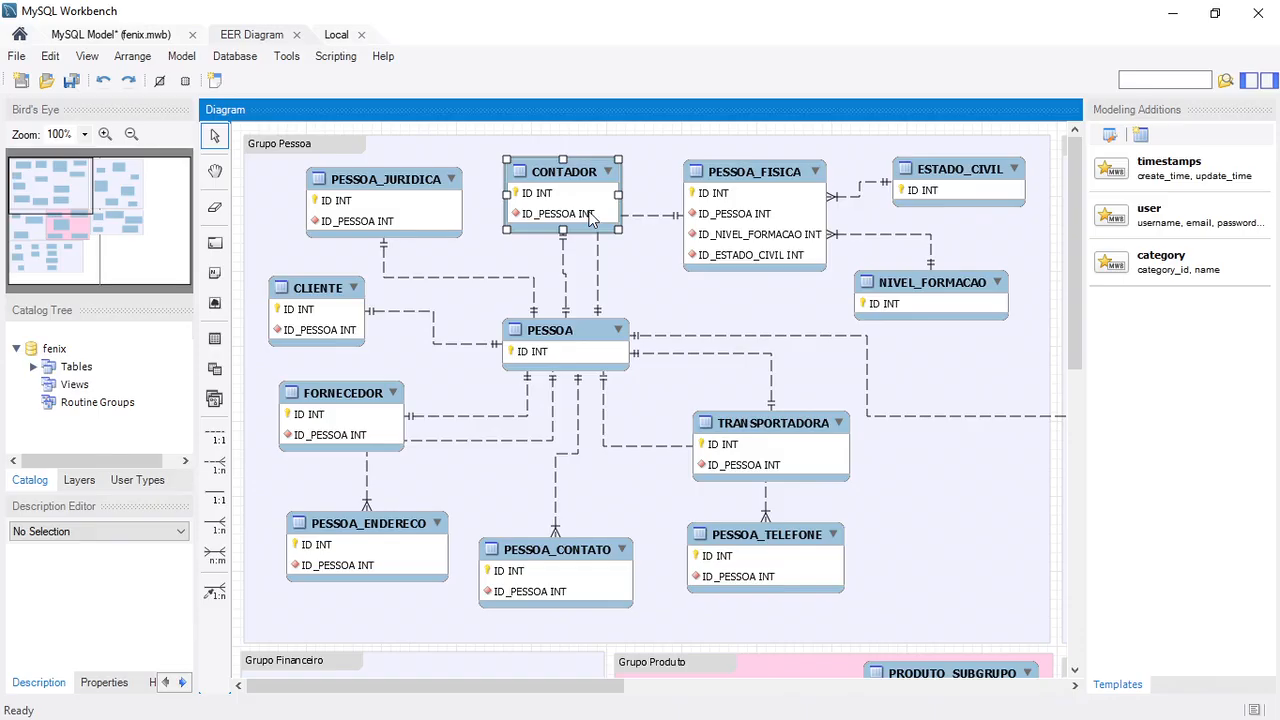
double_click(590, 220)
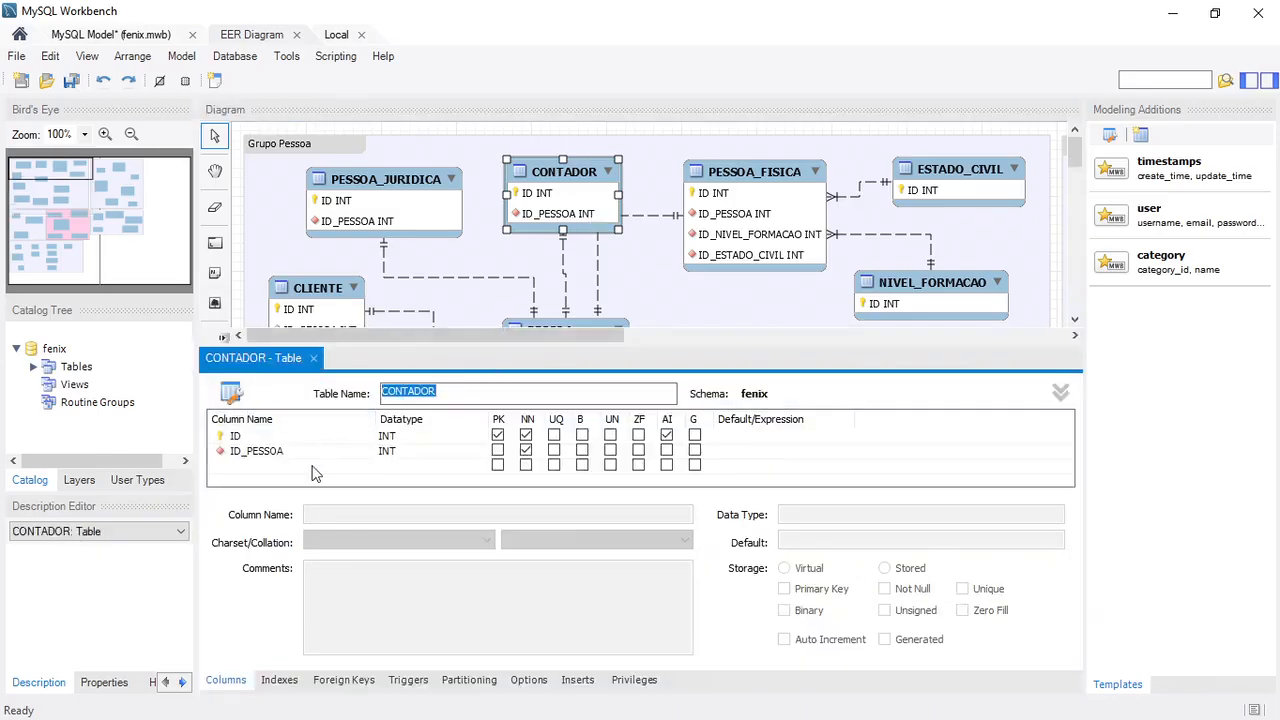
double_click(300, 466)
type("in")
key("BackSpace")
key("BackSpace")
type("INSCRICAO_CRC")
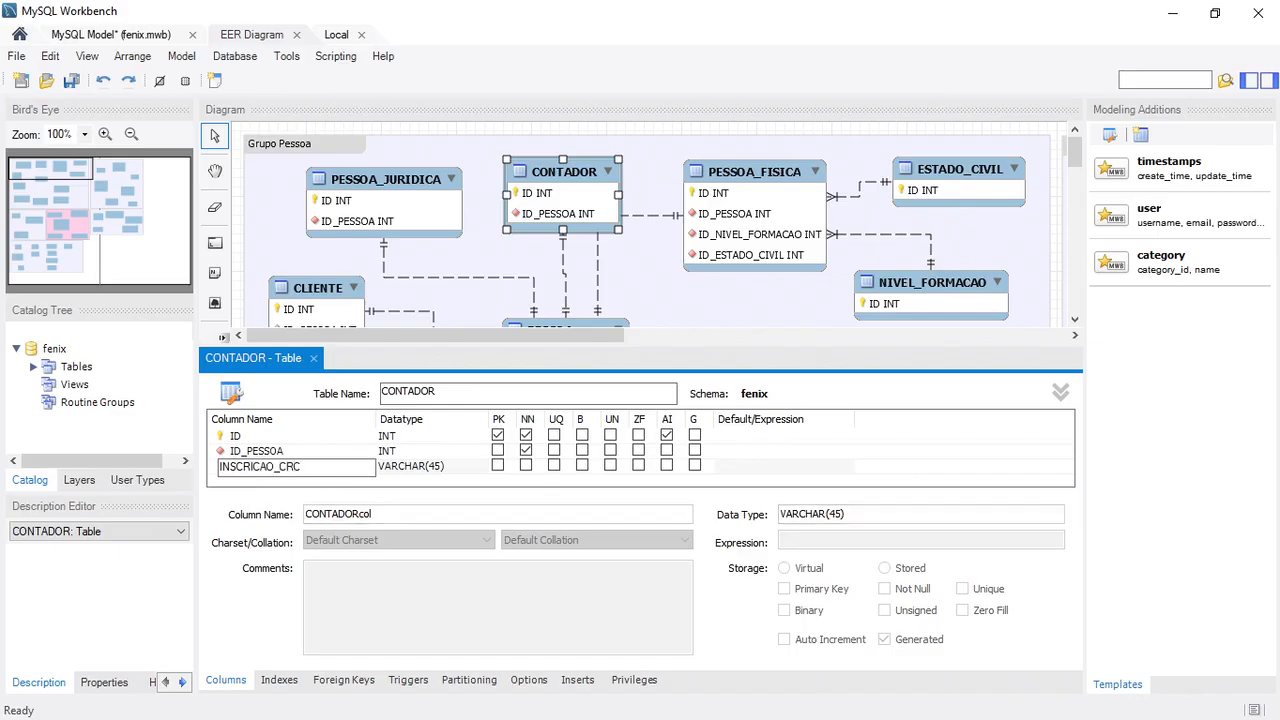
key("Tab")
key("Right")
key("Left")
key("shift+Left")
key("shift+Left")
type("51")
key("Tab")
Add a CRC_UF column of type CHAR(2) to the CONTADOR table.
type("UF")
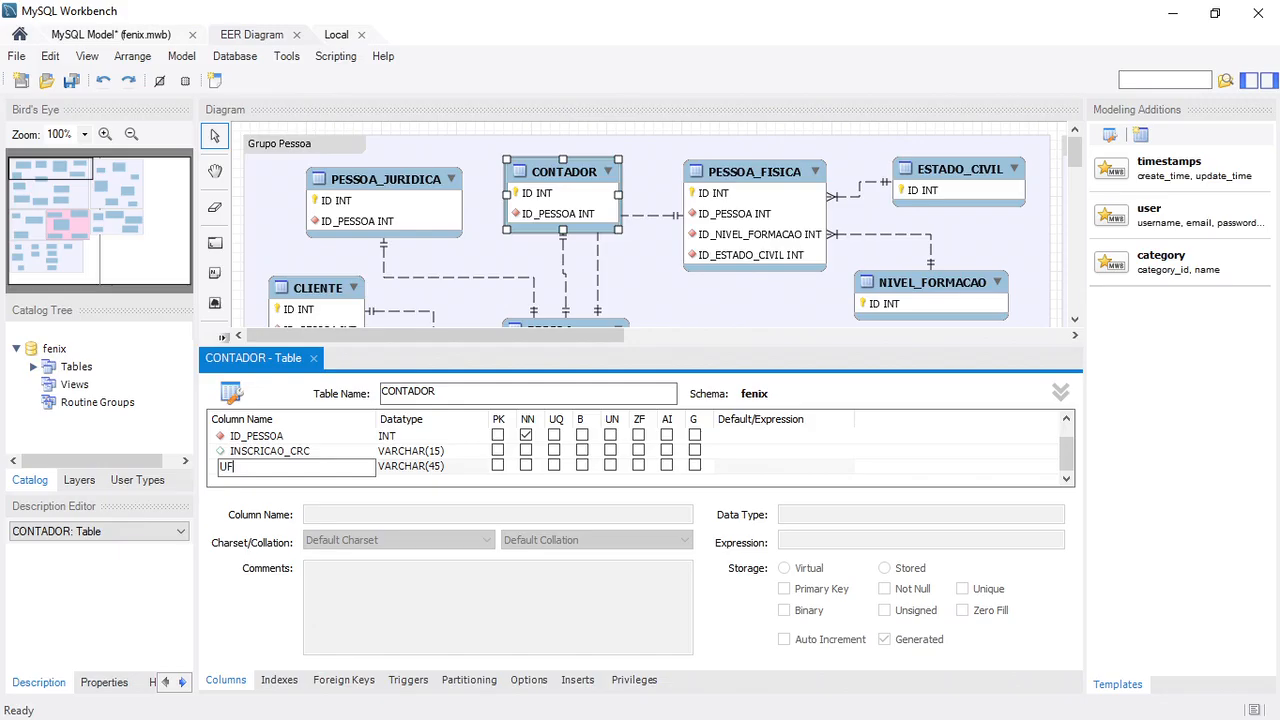
type("_CRS")
key("BackSpace")
key("BackSpace")
key("BackSpace")
key("BackSpace")
key("BackSpace")
key("BackSpace")
type("CRC_UF")
key("Tab")
type("CHAR")
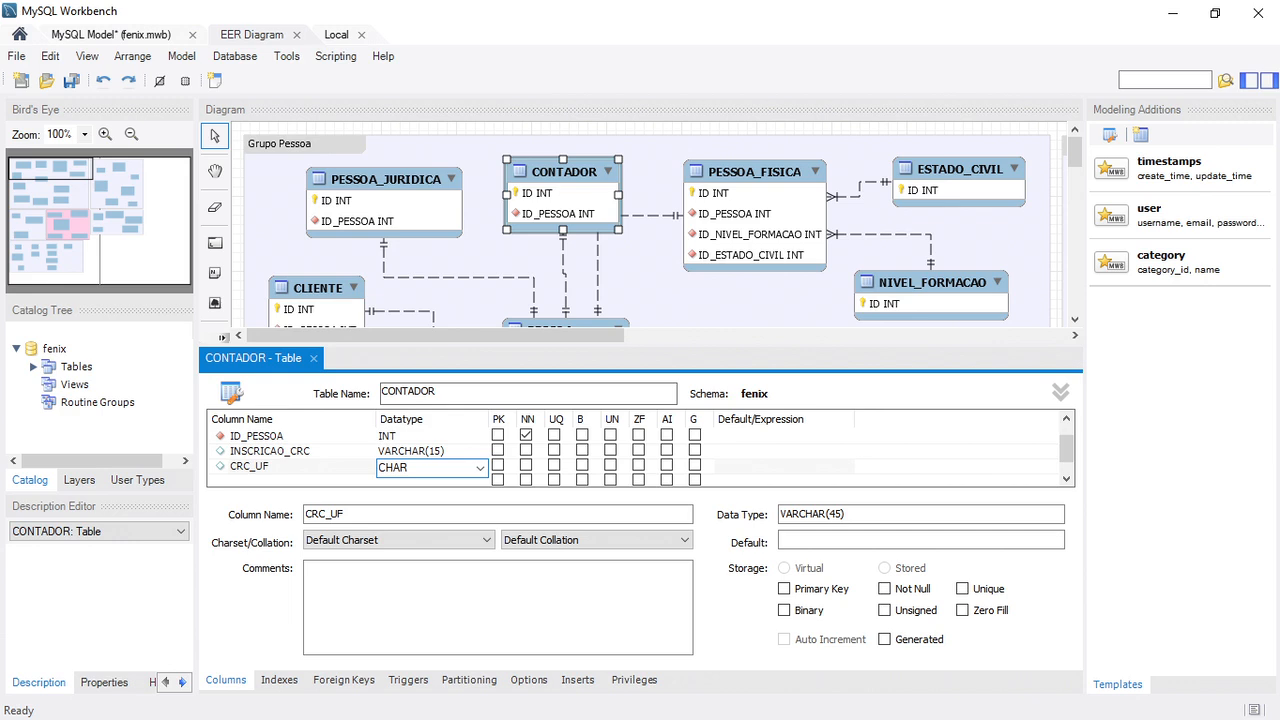
type("(2)")
Rename the CONTADOR table's INSCRICAO_CRC column as CRC_INSCRICAO.
left_click(306, 451)
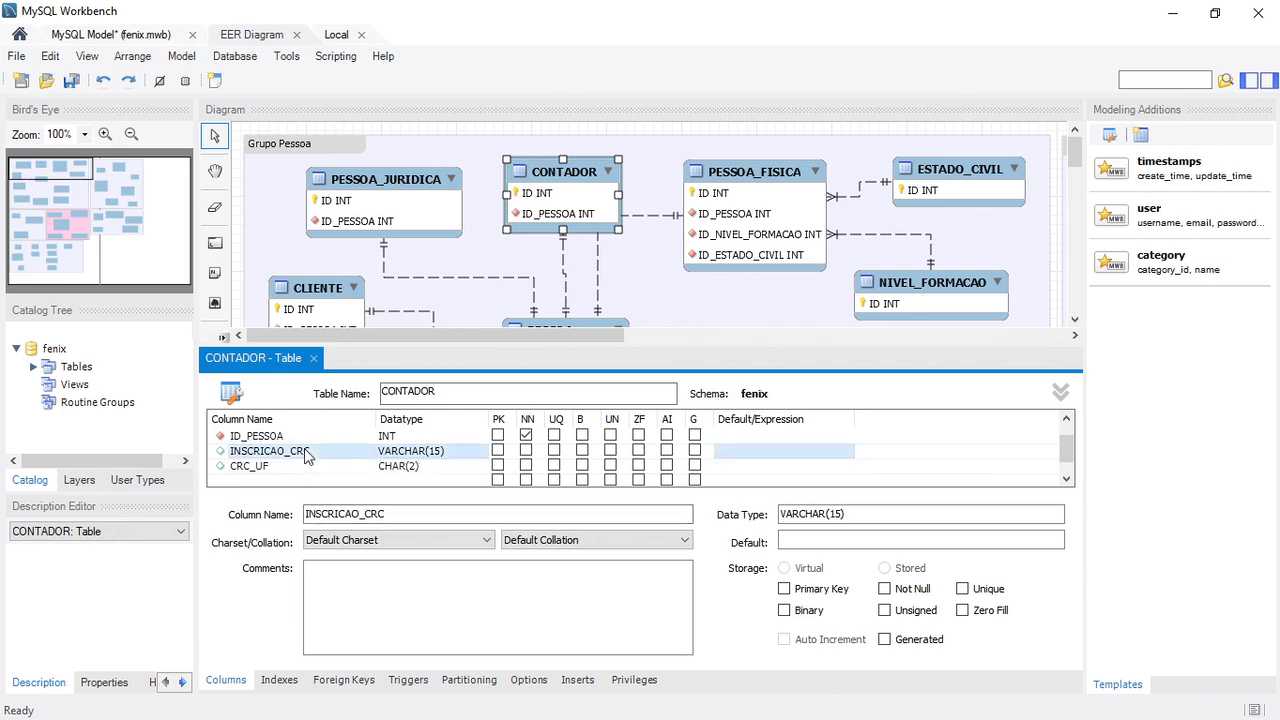
left_click(306, 451)
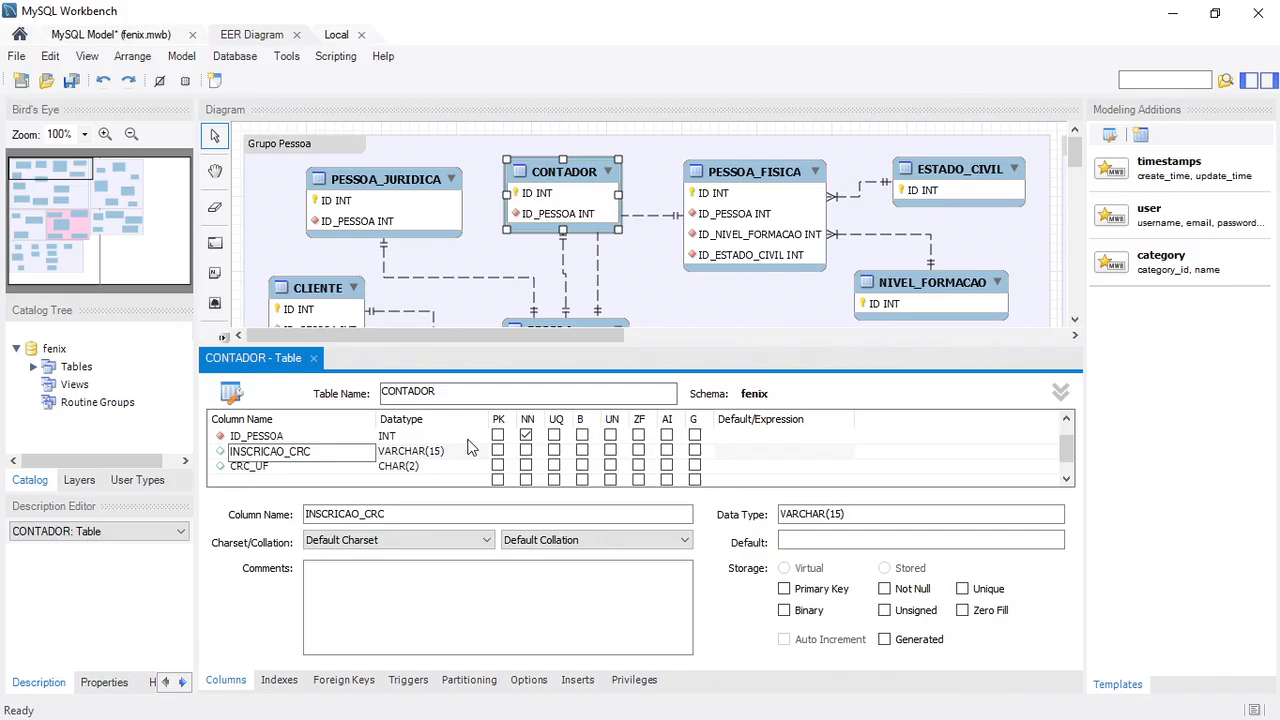
key("BackSpace")
key("BackSpace")
key("BackSpace")
type("CRC_")
key("Tab")
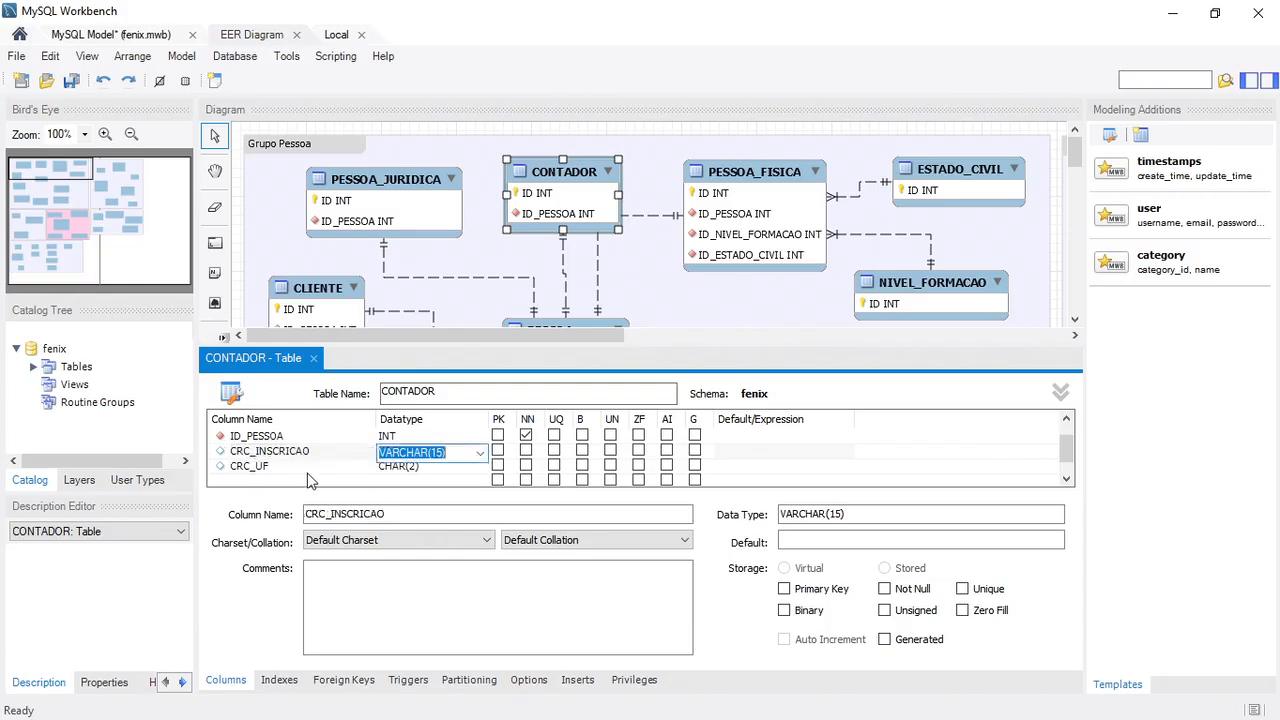
left_click(307, 472)
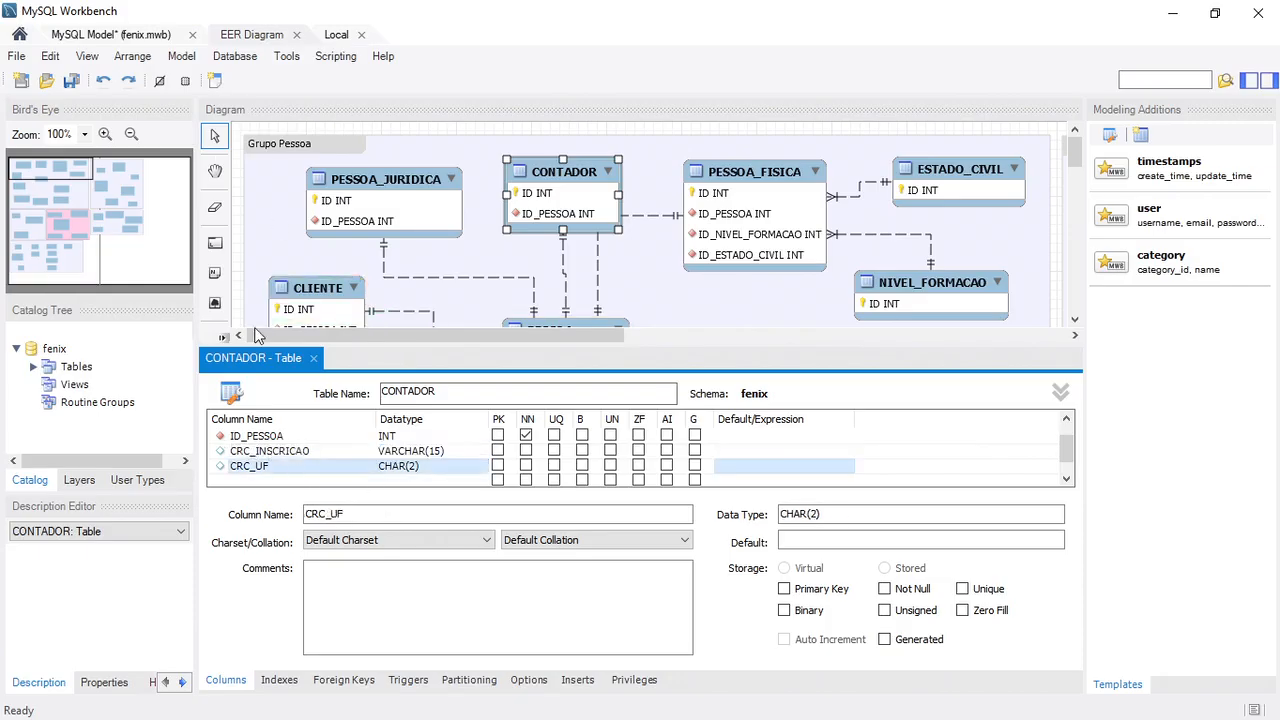
Close the CONTADOR table editor, save the fenix.mwb model, and recheck the siscom.contador columns.
left_click(381, 240)
left_click(313, 360)
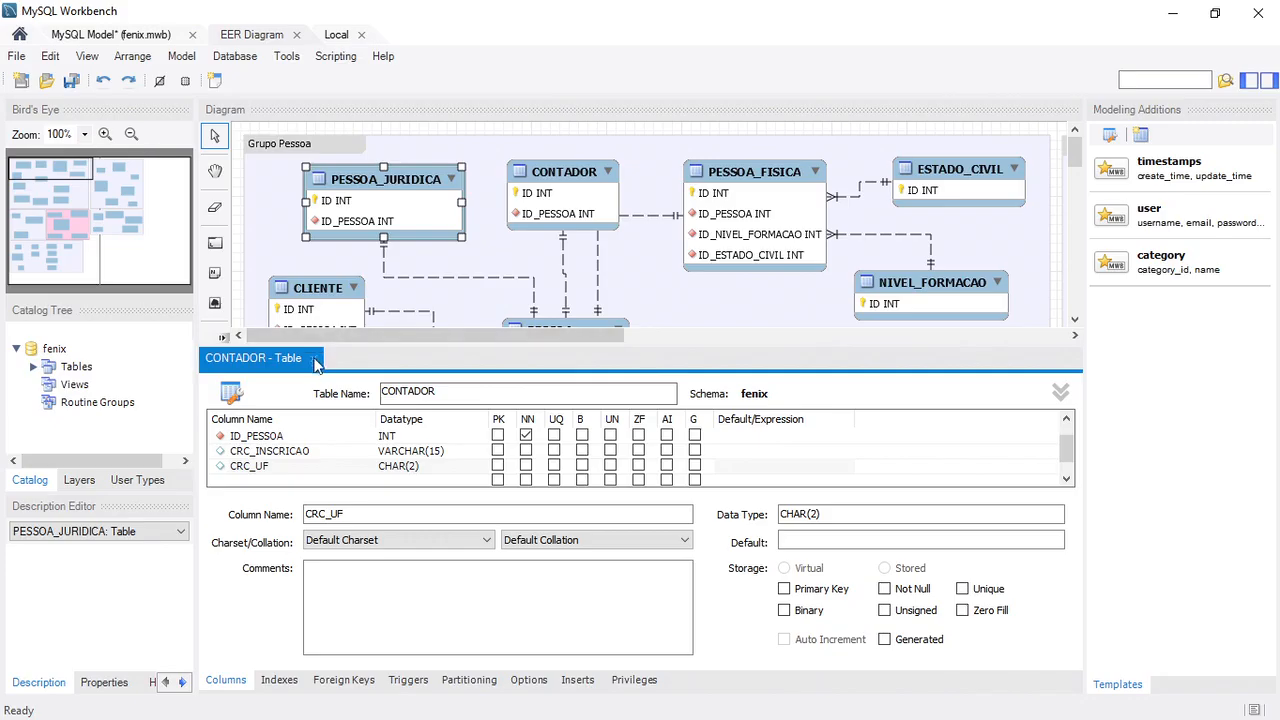
left_click(314, 359)
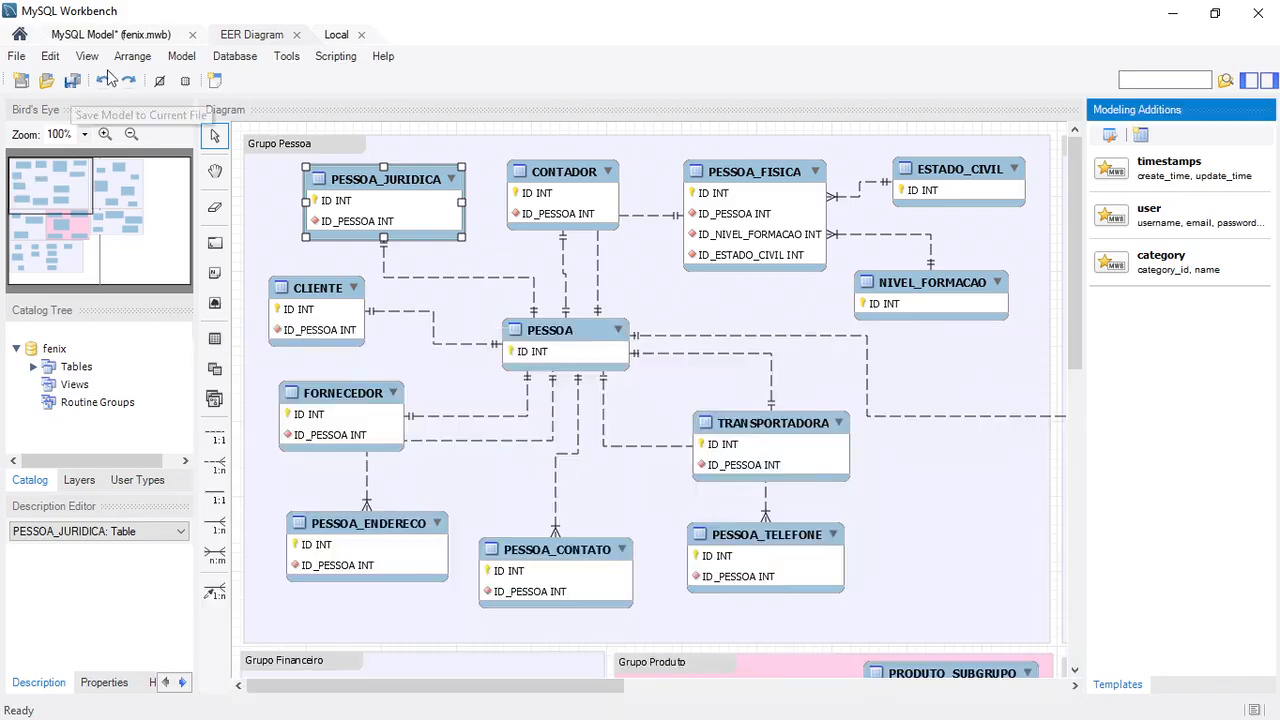
left_click(336, 34)
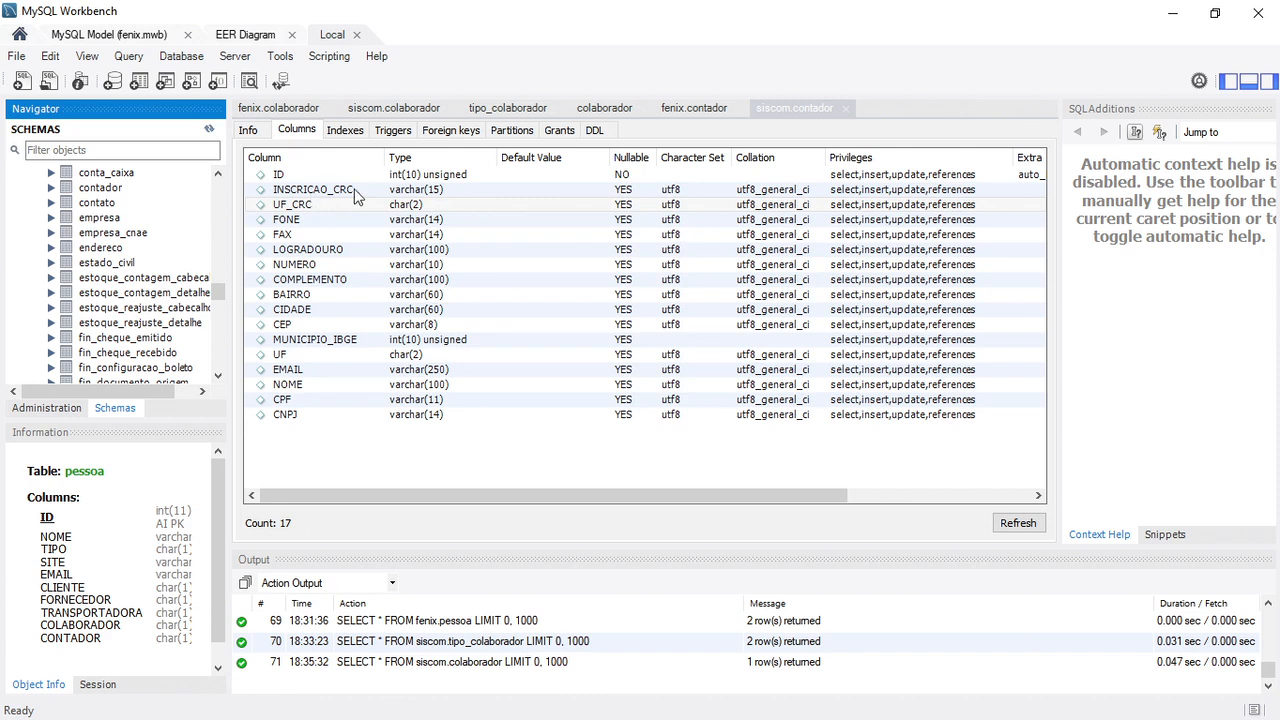
Synchronize the EER model with the database over the Local connection, executing the CONTADOR changes, and return to the Local connection's table view.
left_click(250, 35)
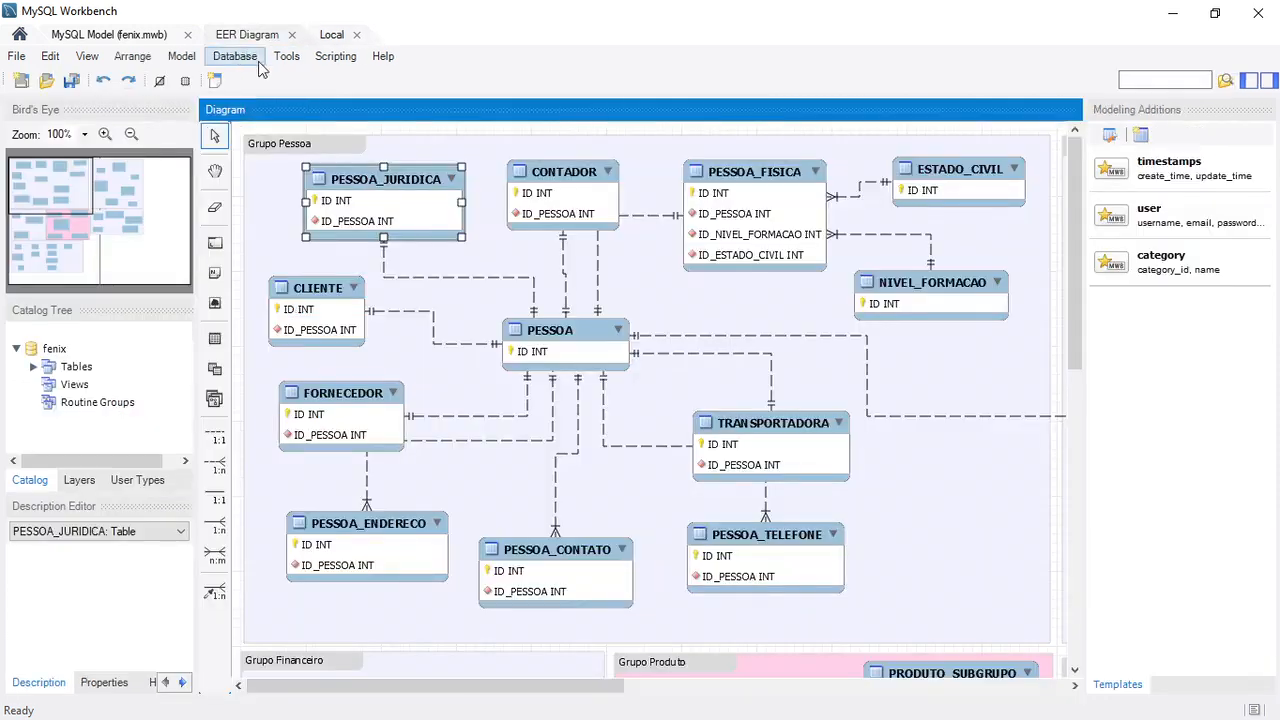
left_click(254, 60)
left_click(294, 229)
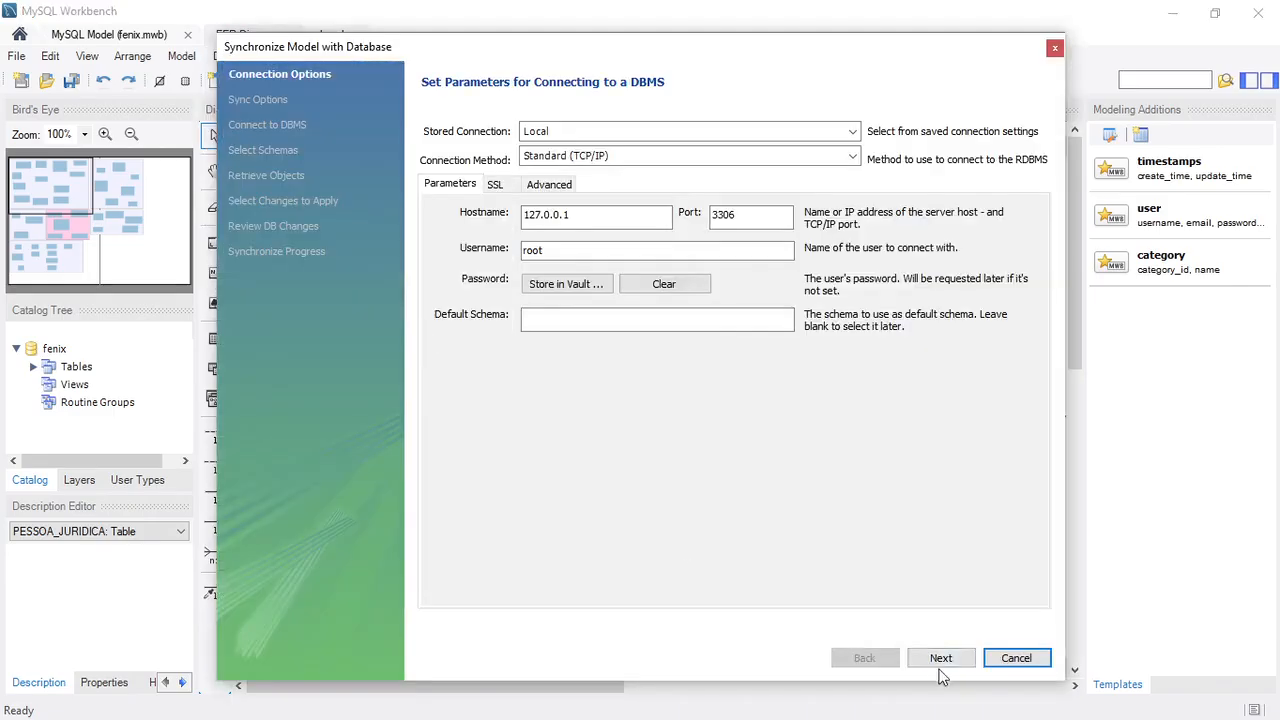
left_click(942, 664)
left_click(945, 664)
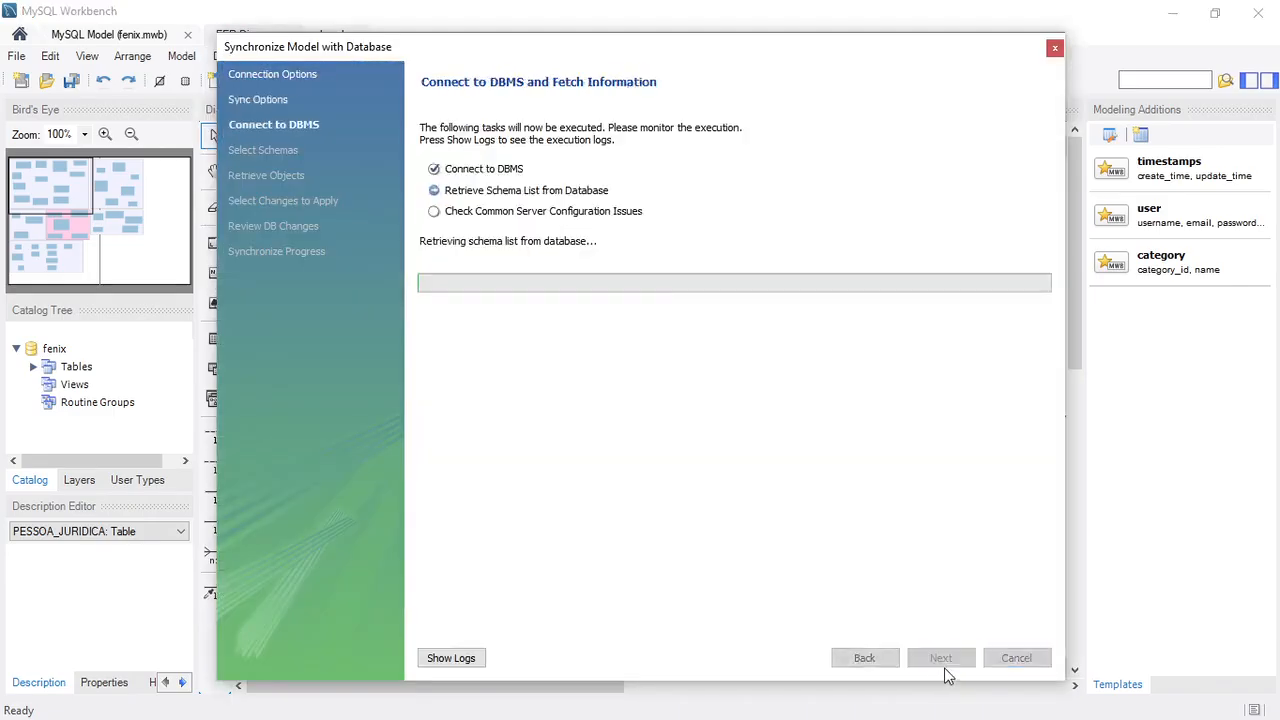
left_click(946, 668)
left_click(945, 666)
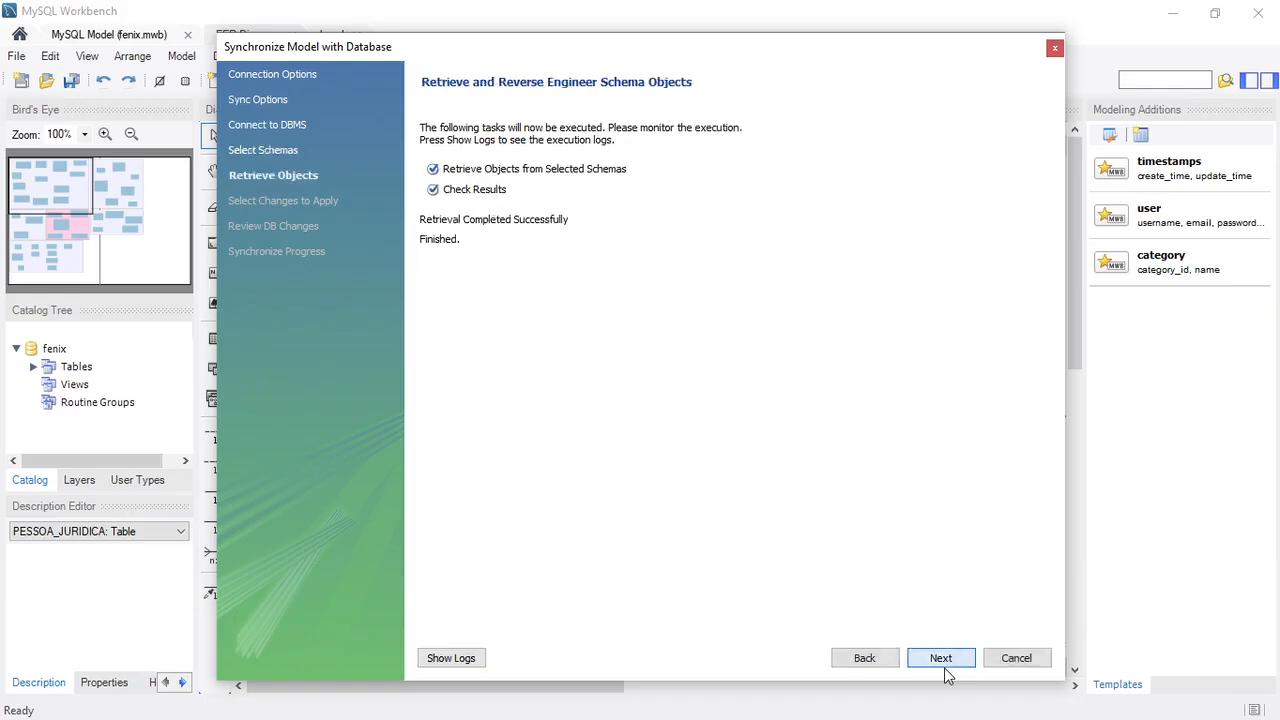
left_click(947, 672)
left_click(957, 673)
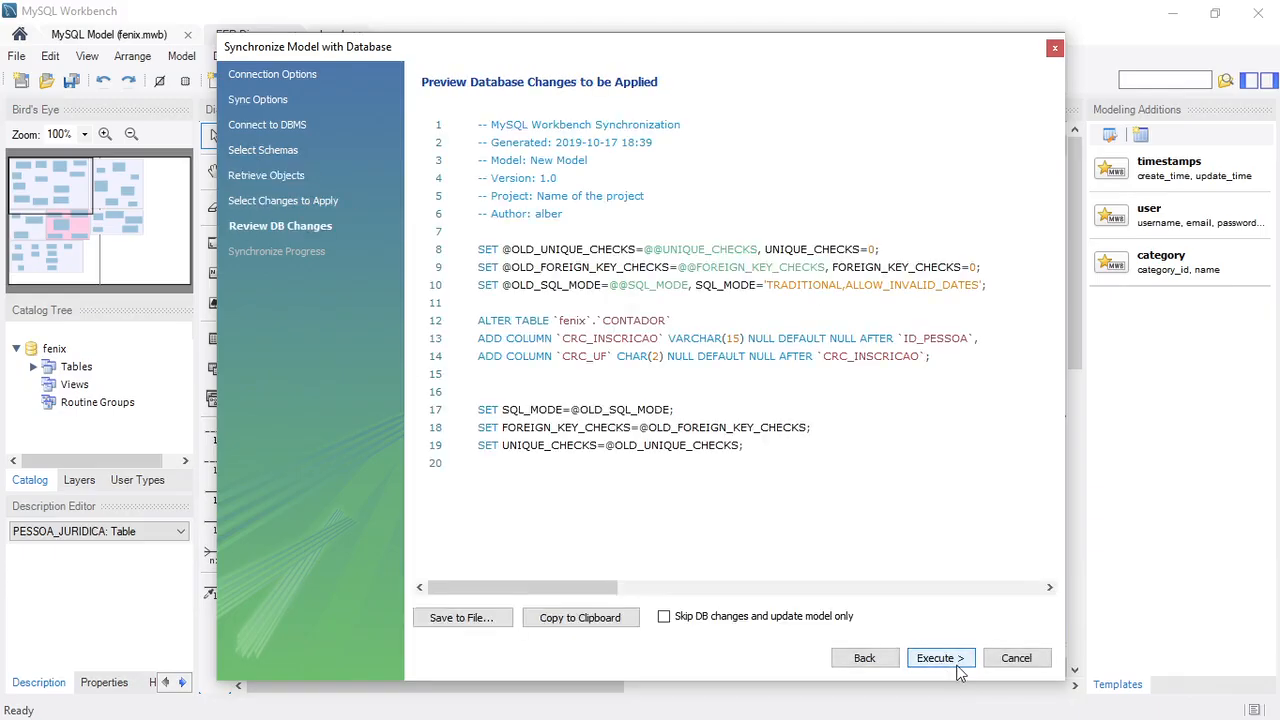
left_click(940, 660)
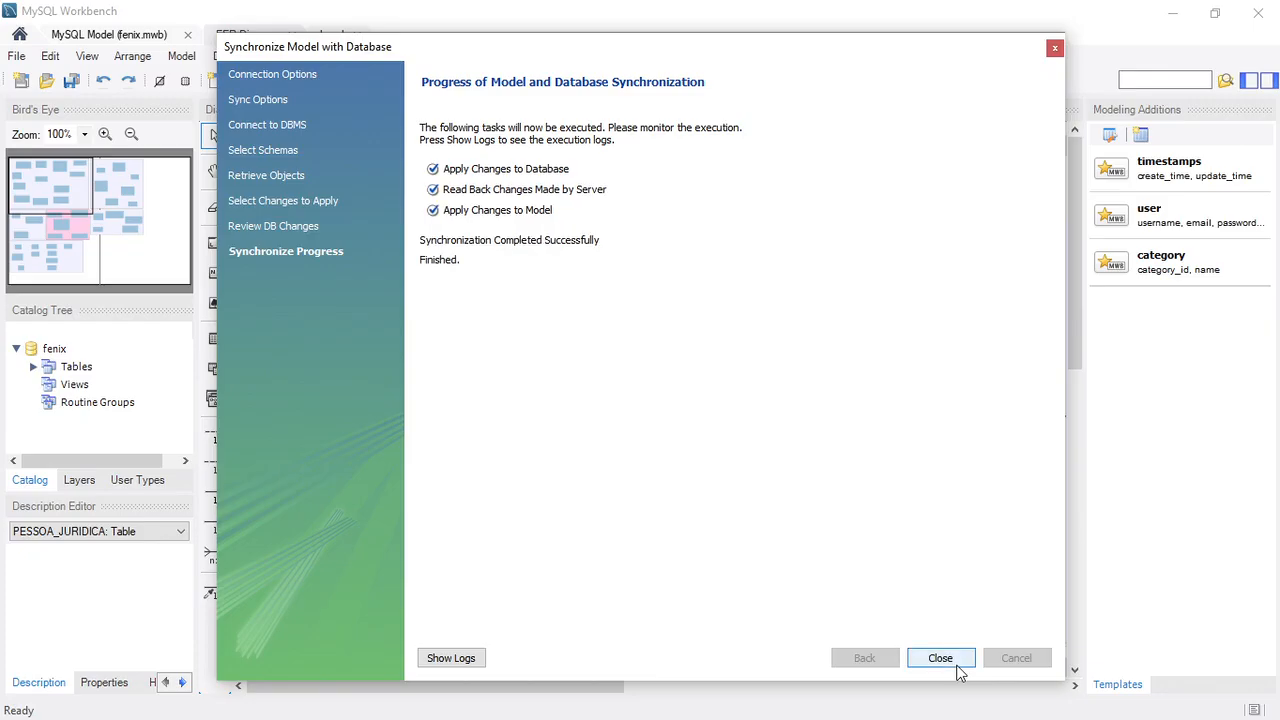
left_click(940, 660)
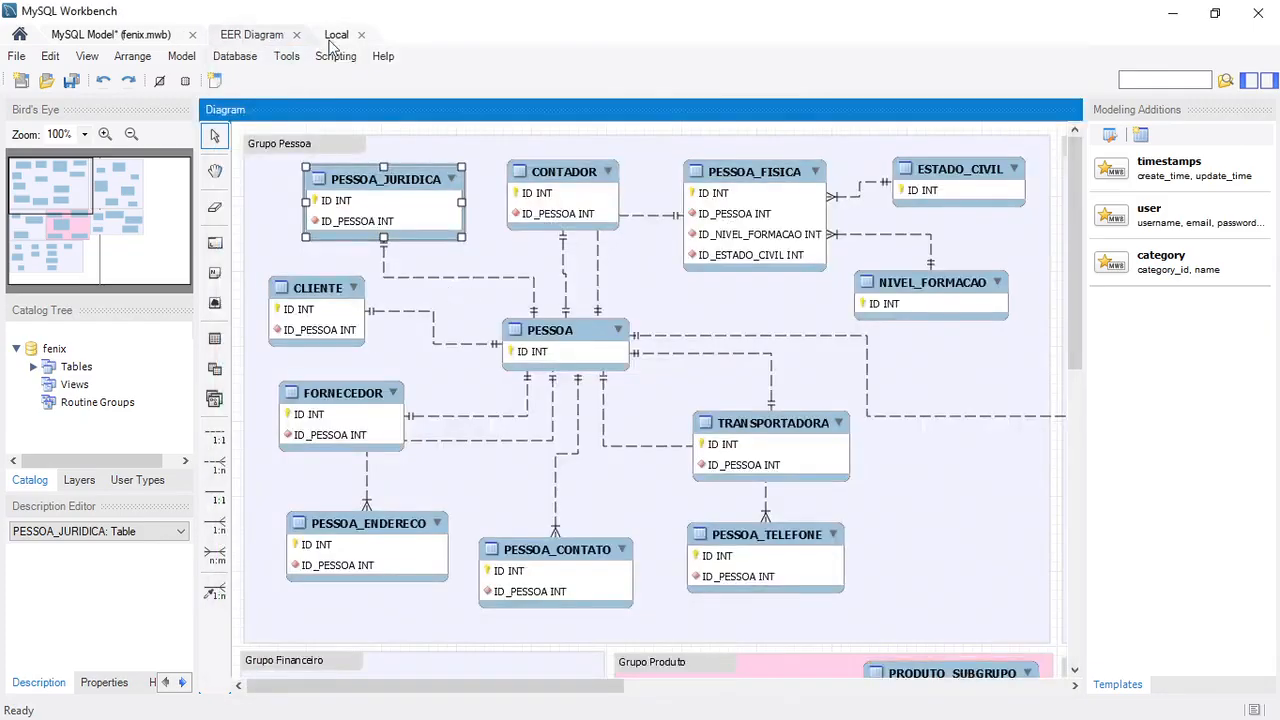
left_click(336, 36)
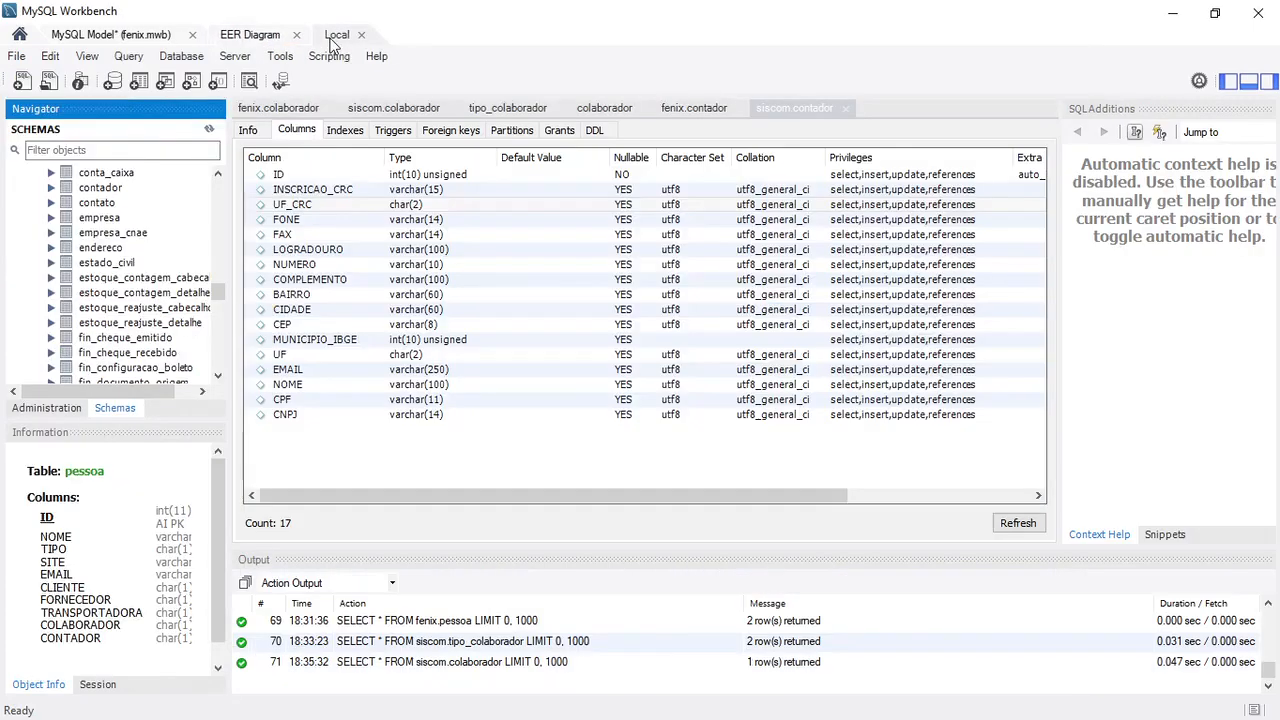
Refresh the fenix.contador column list and query the rows of the siscom.contador table.
left_click(690, 108)
left_click(990, 525)
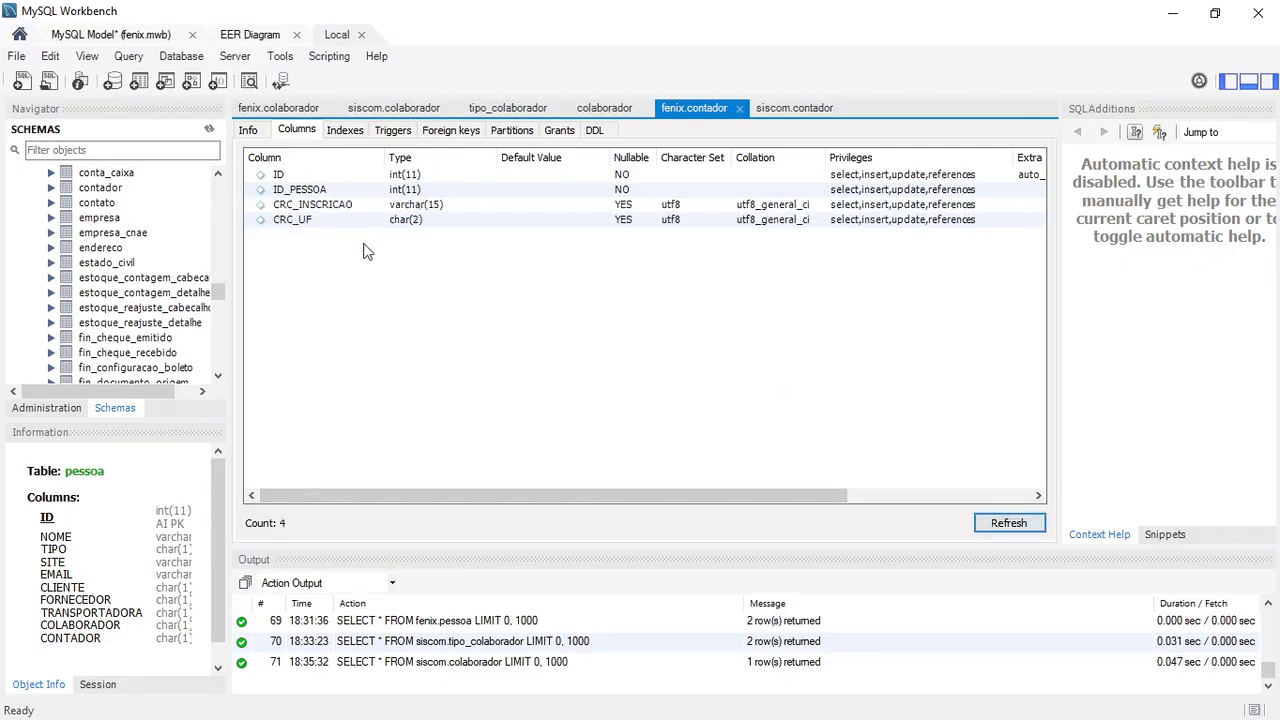
left_click(218, 330)
left_click(218, 331)
left_click(218, 350)
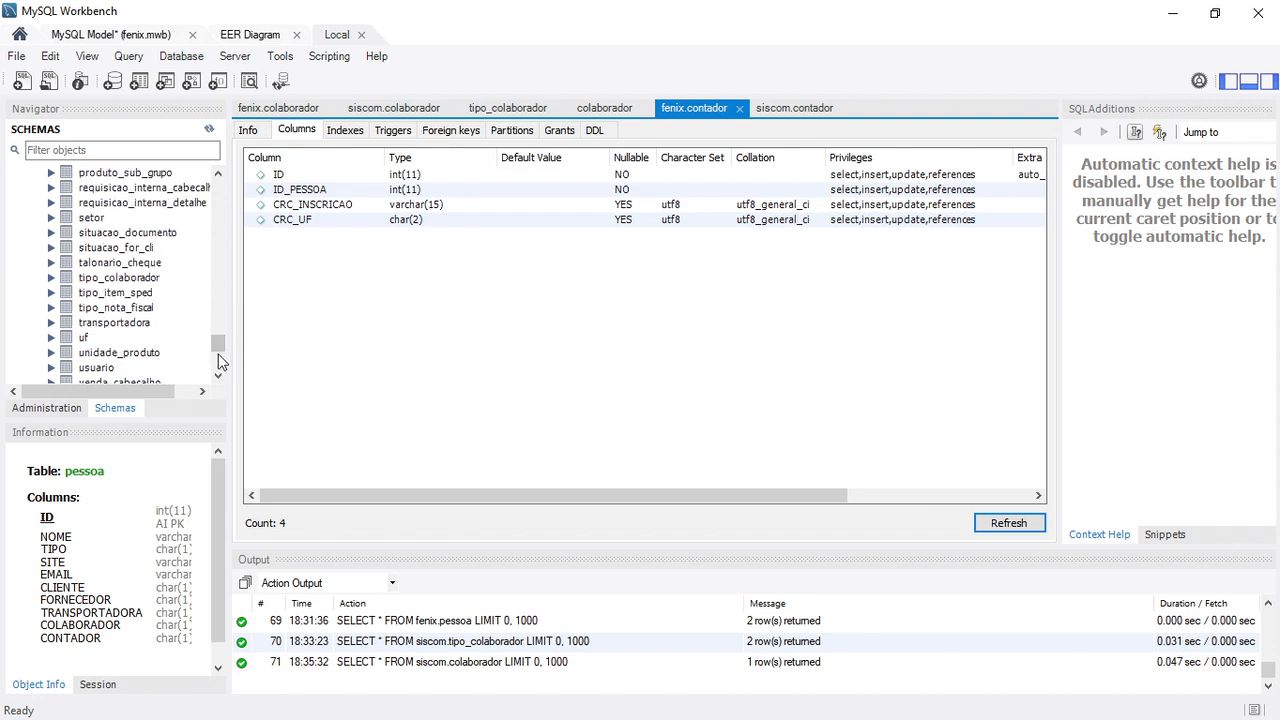
left_click(219, 180)
left_click(219, 189)
left_click(219, 189)
left_click(219, 189)
left_click(219, 189)
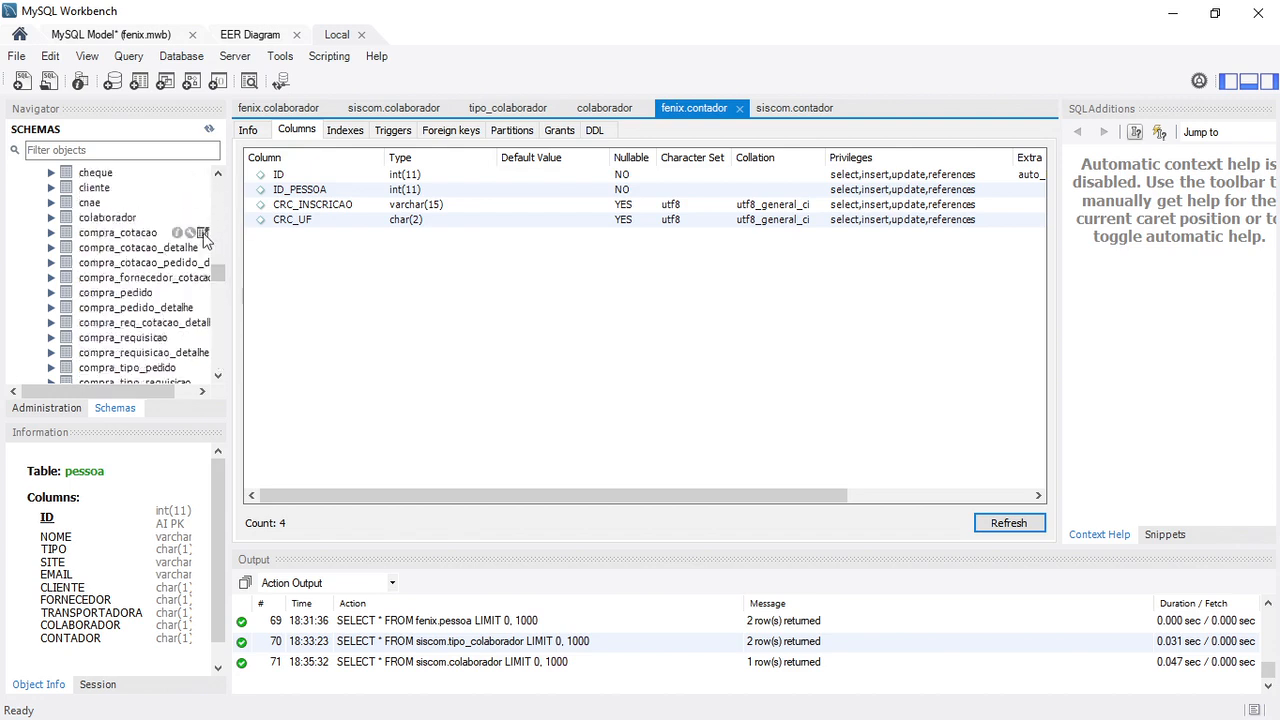
left_click(218, 377)
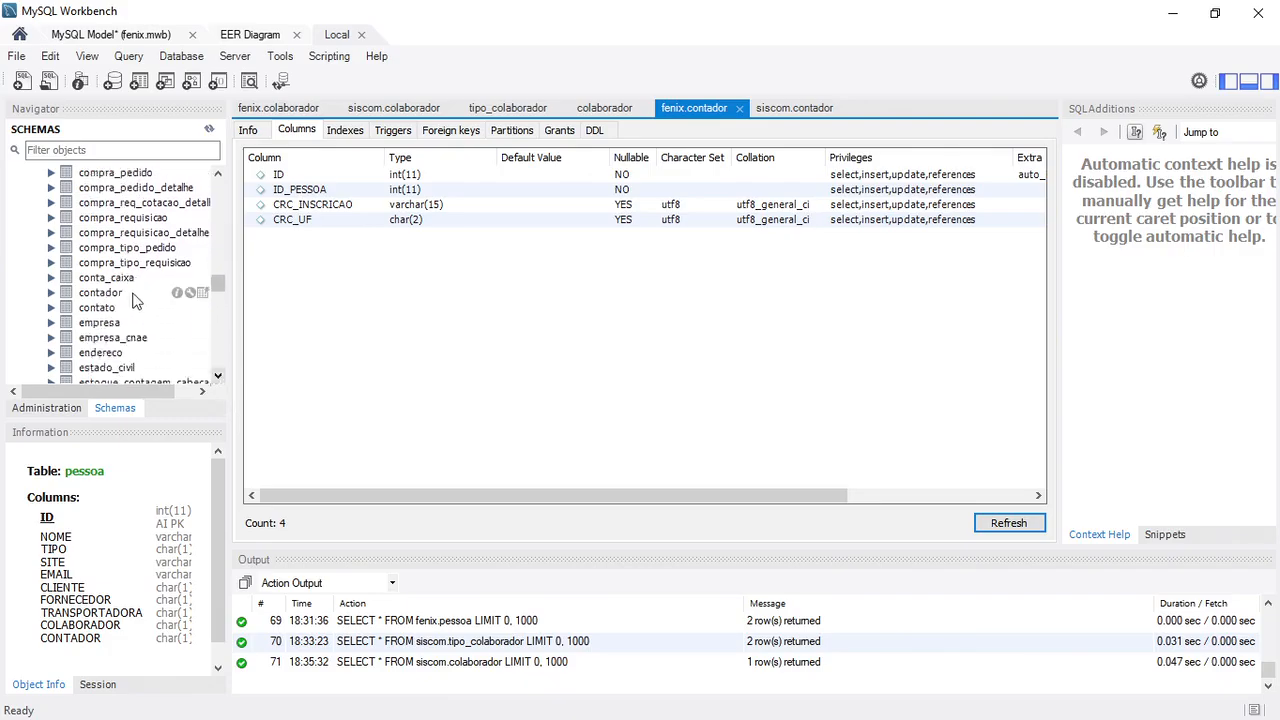
left_click(203, 292)
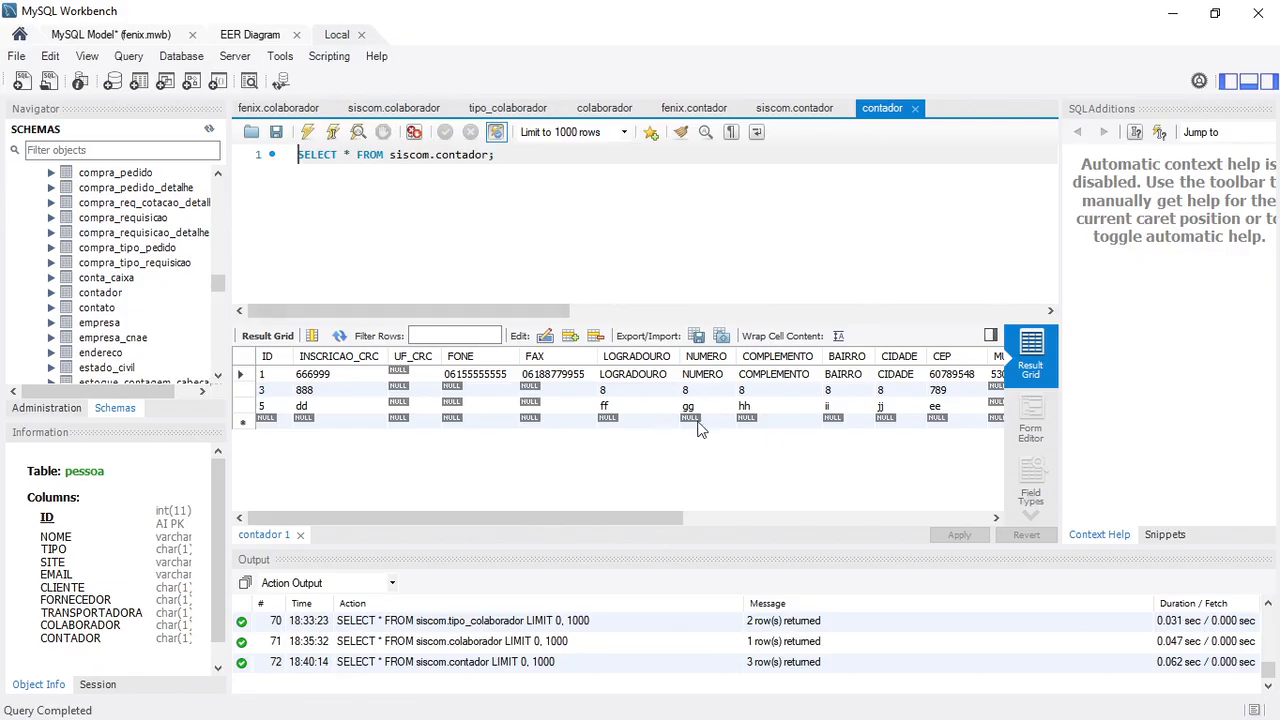
Examine the first siscom.contador record field by field across all columns through CNPJ.
left_click(690, 110)
left_click(325, 377)
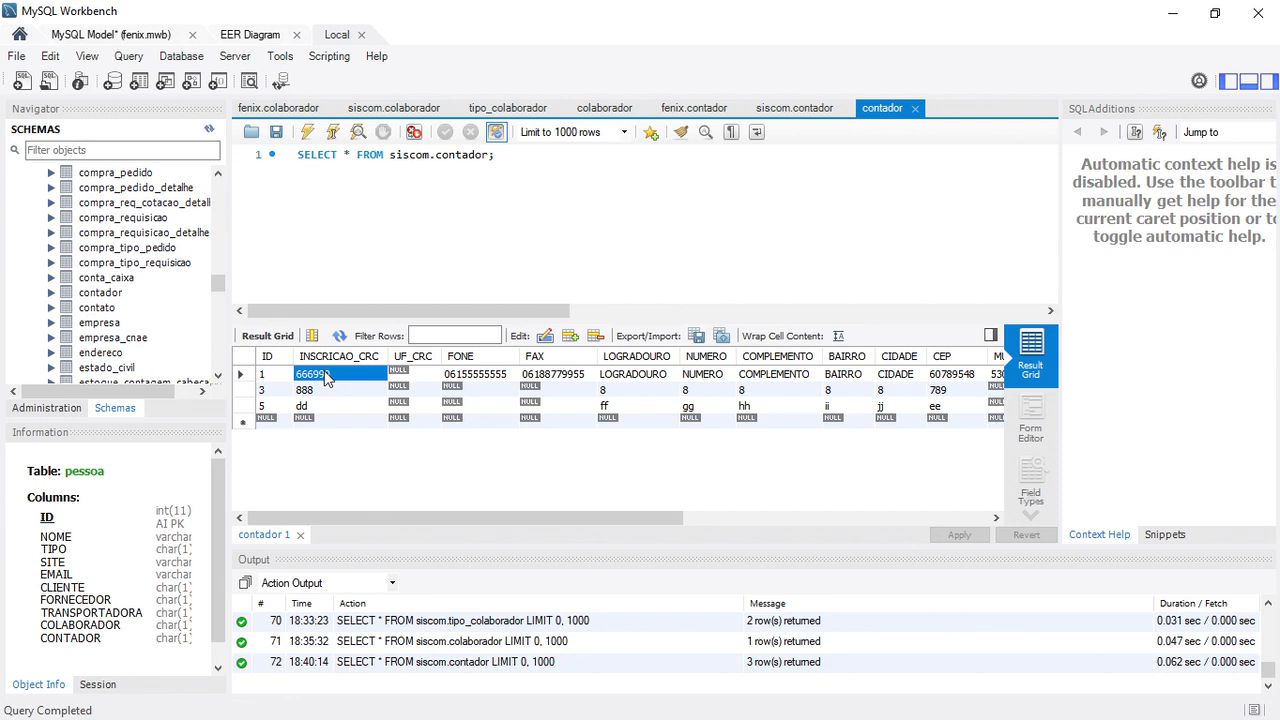
left_click(486, 378)
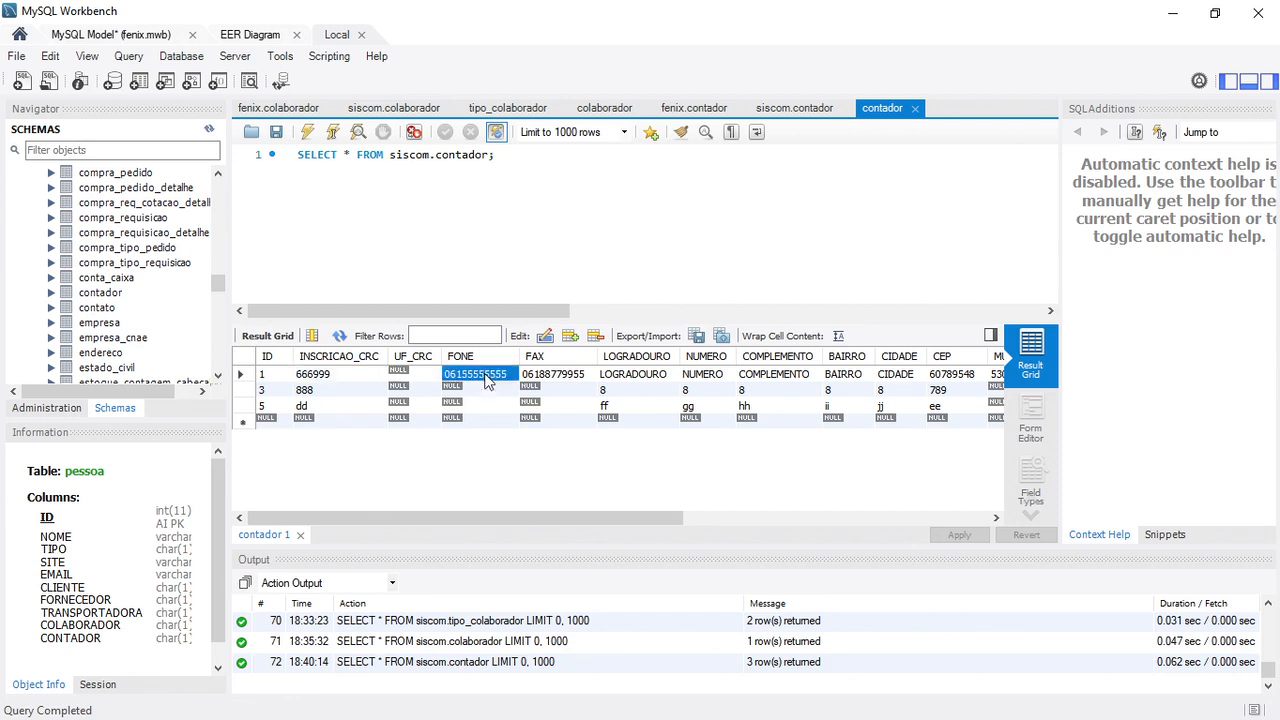
left_click(541, 379)
left_click(627, 380)
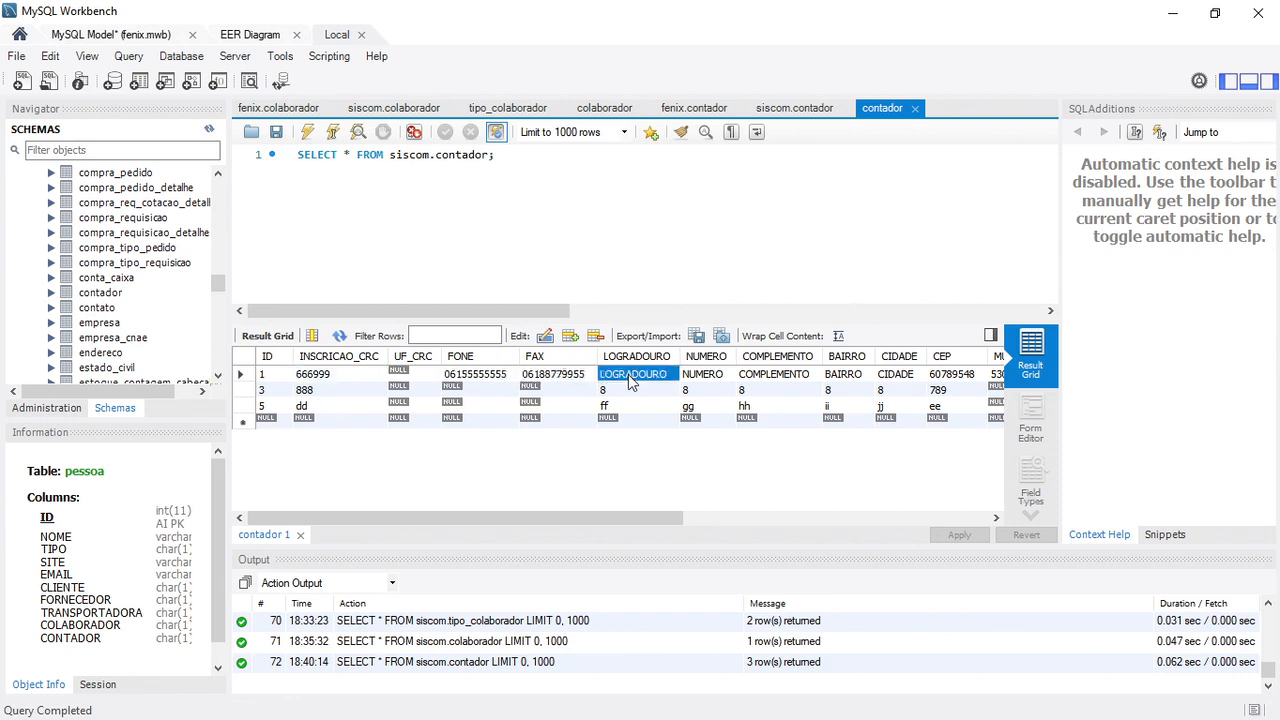
left_click(702, 380)
left_click(788, 380)
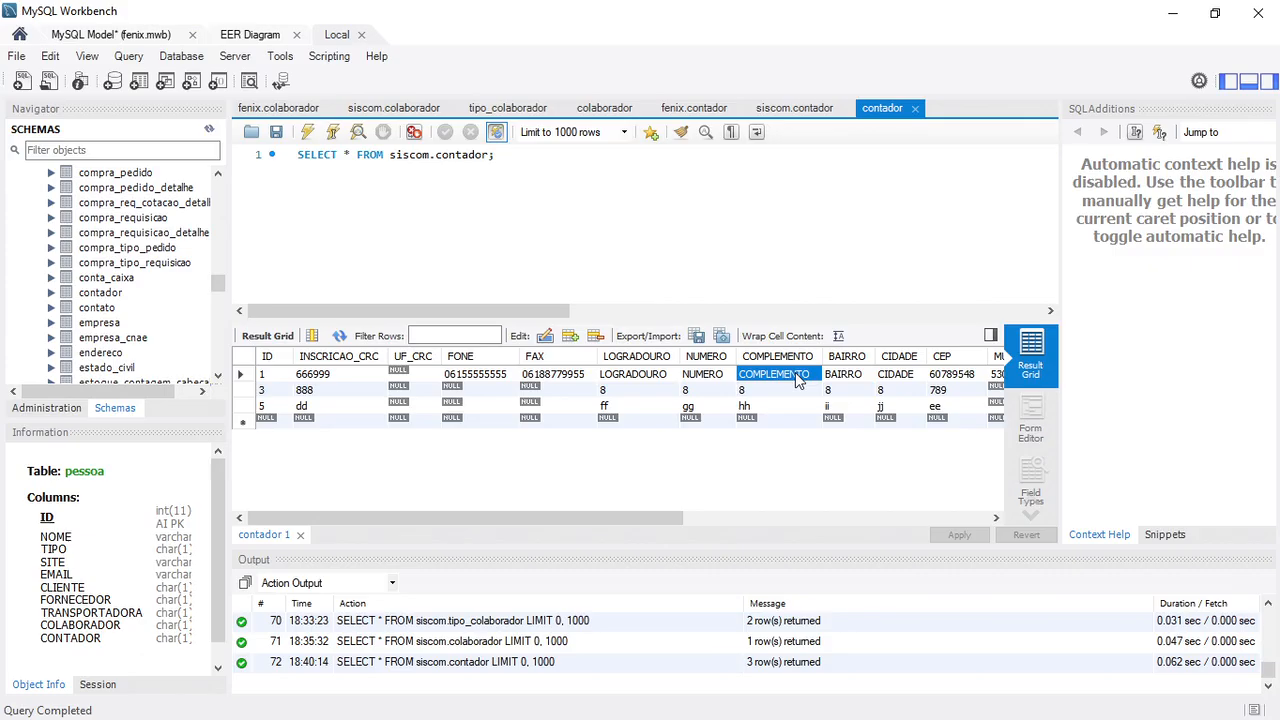
left_click(840, 380)
left_click(895, 378)
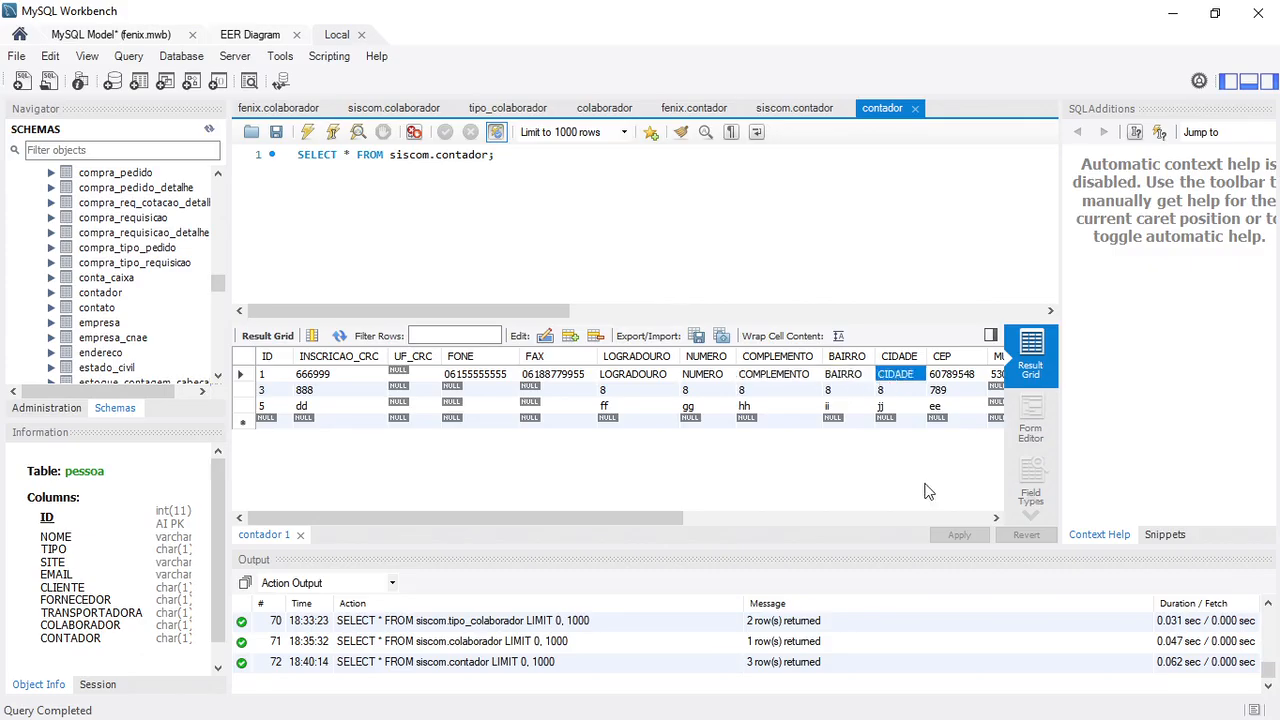
key("Right")
key("Right")
key("Right")
key("Right")
key("Right")
key("Right")
key("Right")
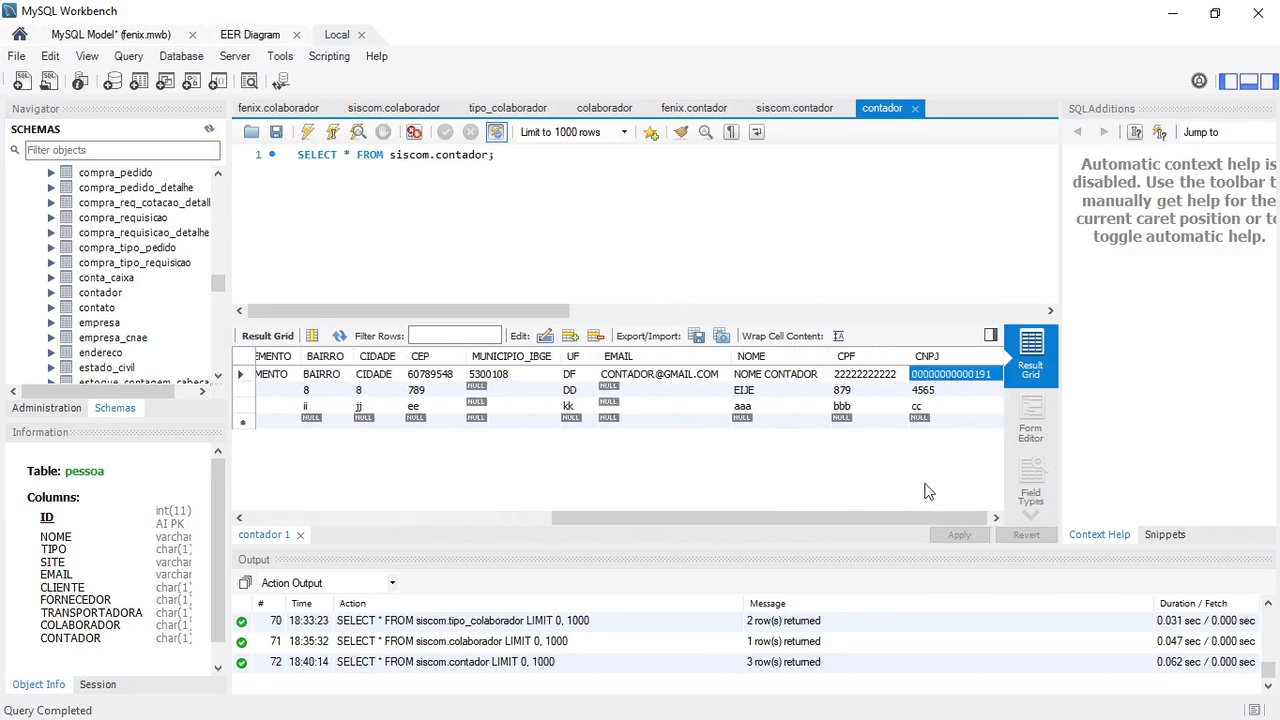
key("Left")
key("Left")
key("Left")
key("Left")
key("Left")
key("Left")
key("Left")
key("Left")
key("Left")
key("Left")
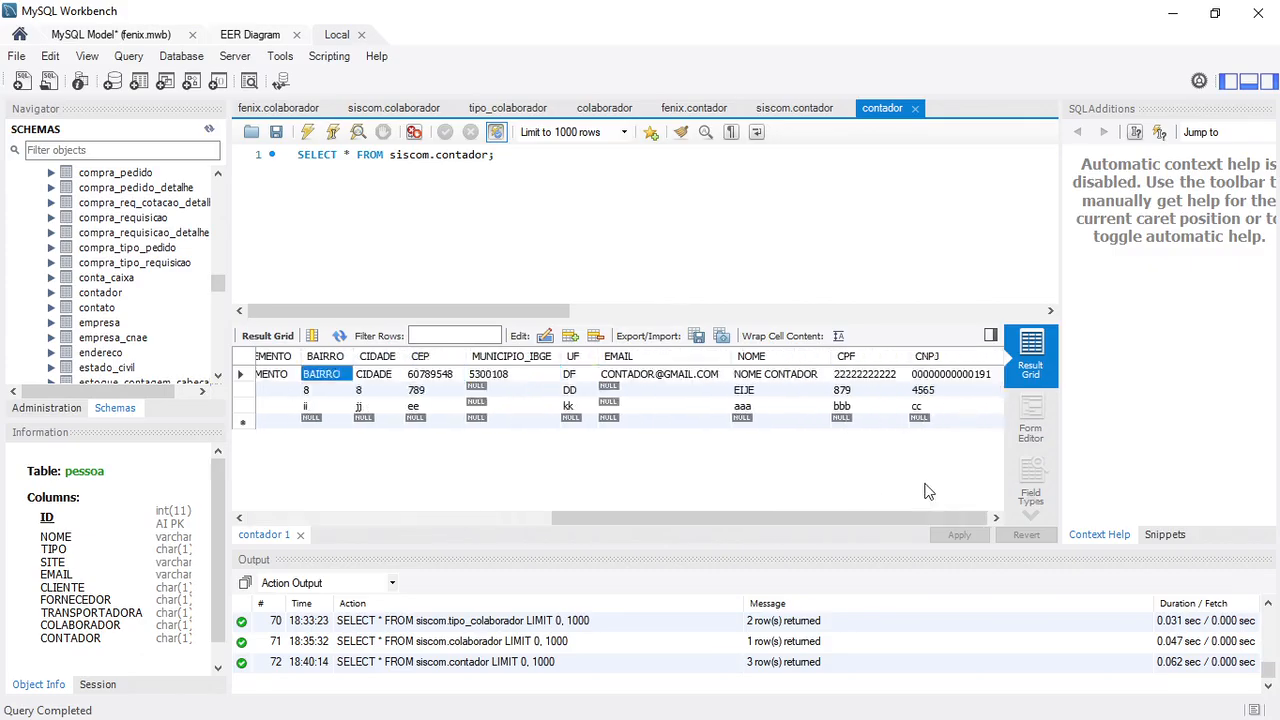
key("Left")
key("Left")
key("Left")
key("Left")
key("Left")
key("Left")
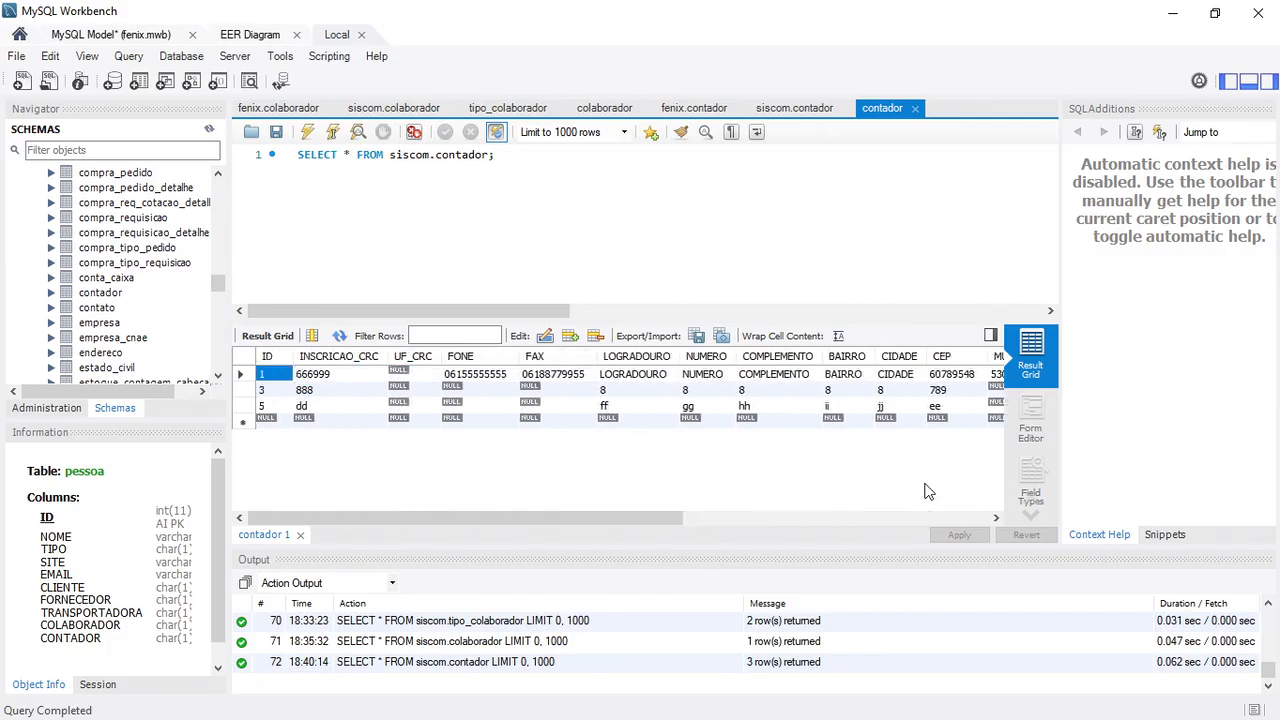
key("End")
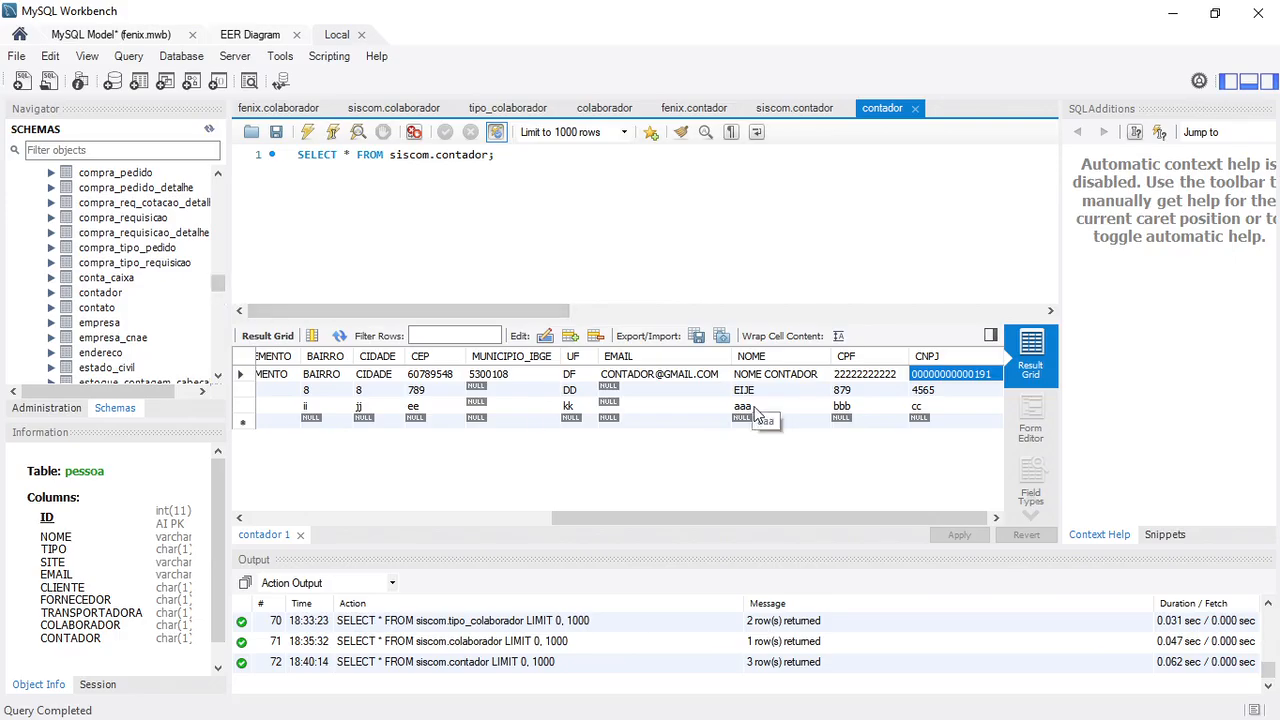
Expand the fenix pessoa table's columns in the schema tree and widen the navigator slightly.
left_click_drag(218, 287, 214, 249)
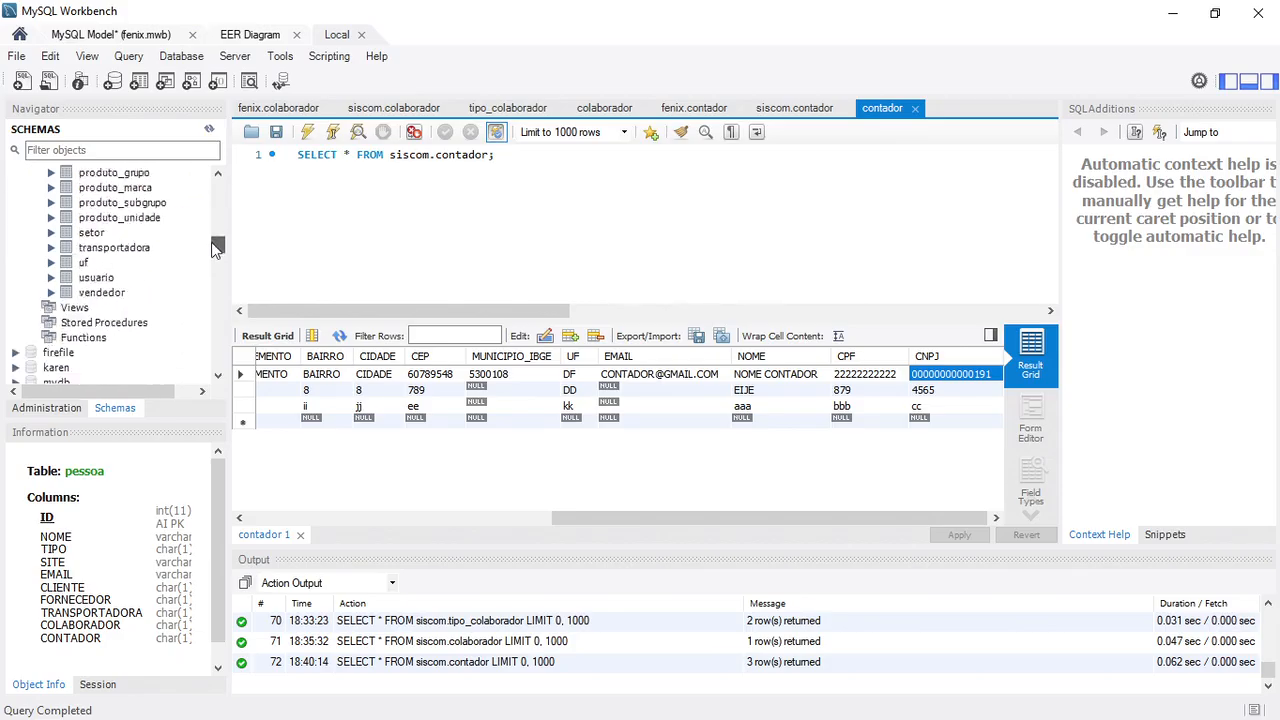
left_click(219, 171)
left_click(219, 171)
left_click(219, 171)
left_click(219, 171)
left_click(219, 171)
left_click(219, 173)
left_click(219, 173)
left_click(219, 173)
left_click(48, 192)
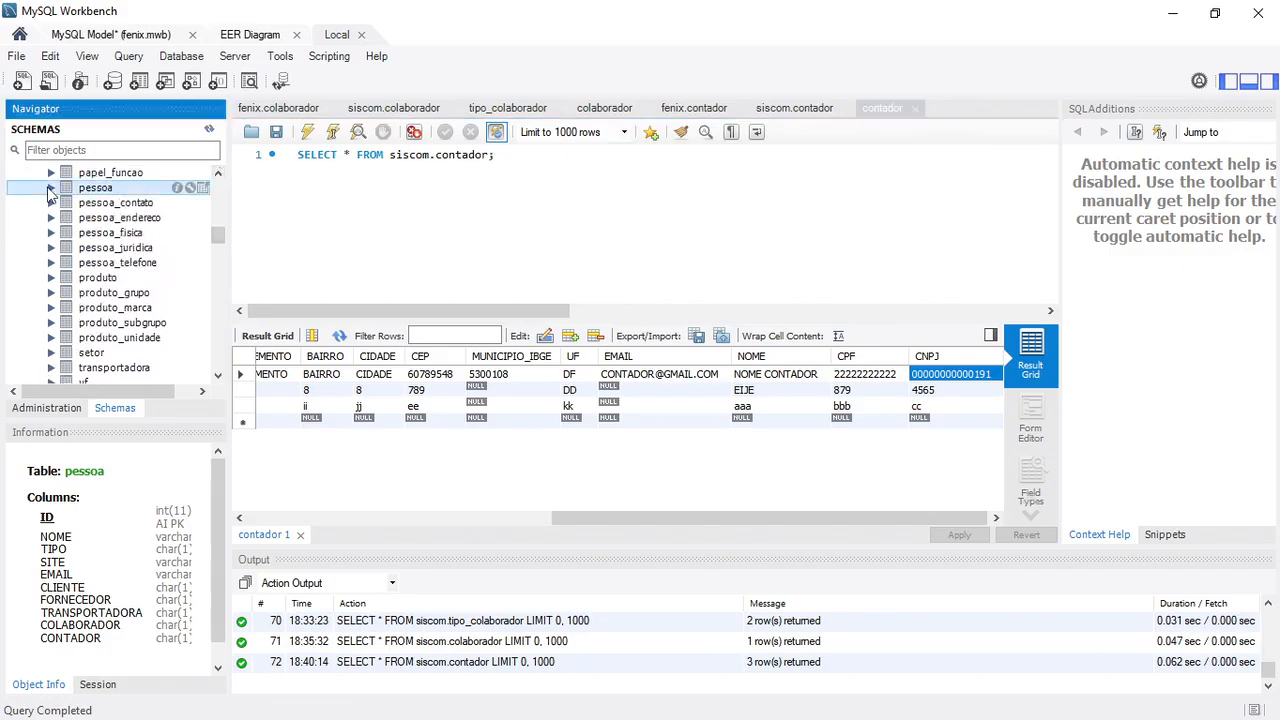
left_click(51, 188)
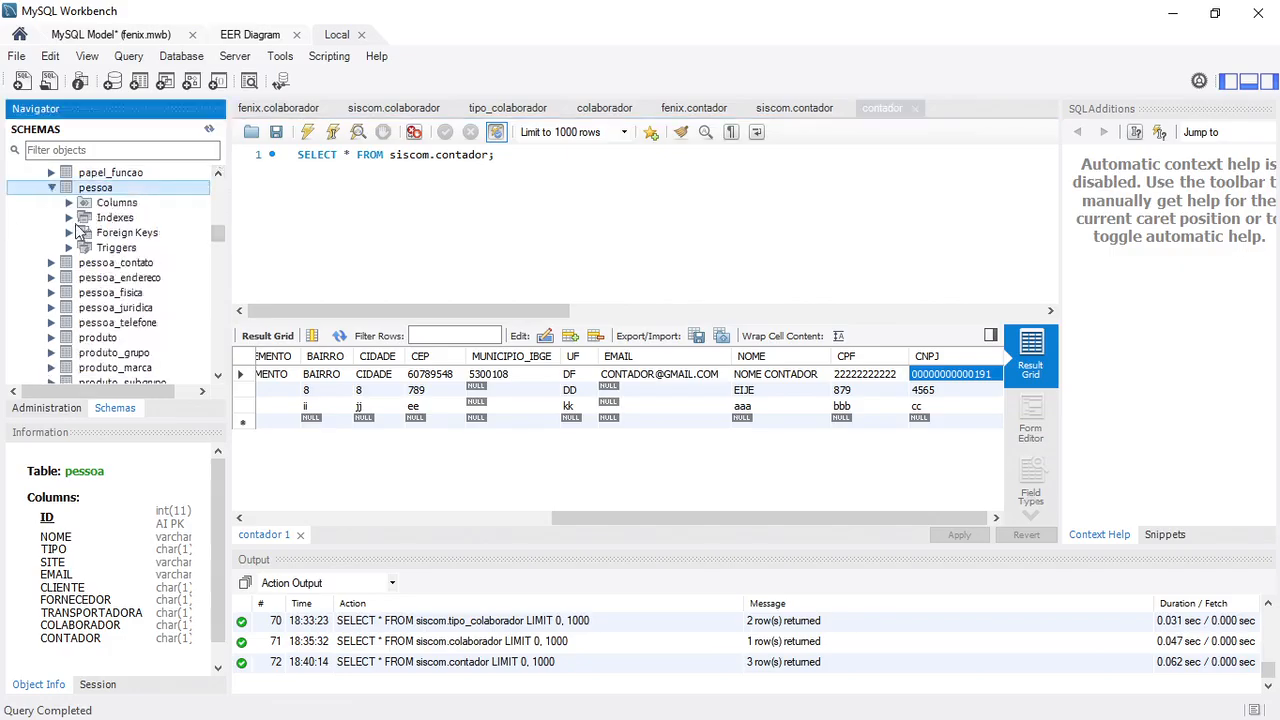
left_click(70, 202)
left_click_drag(230, 336, 242, 336)
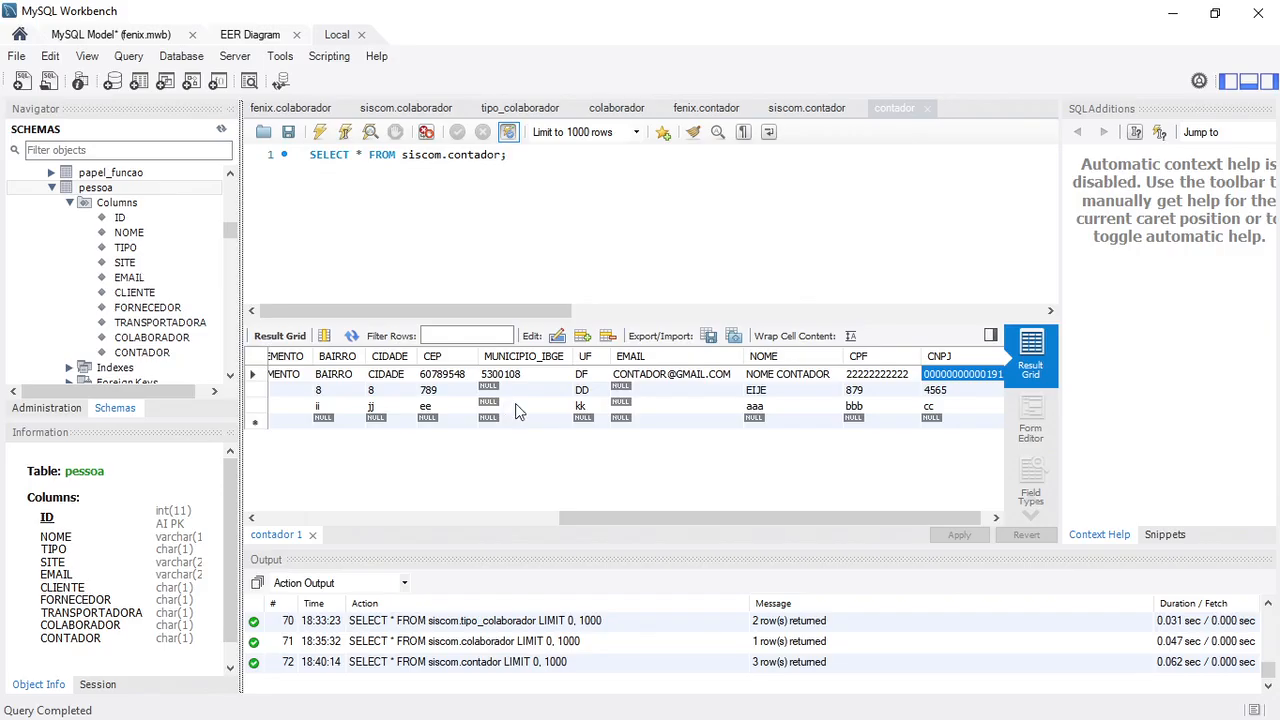
Check the contador record's EMAIL, NOME, CPF and CNPJ fields, and review the EMAIL and NOME definitions in siscom.contador's column list.
left_click(650, 378)
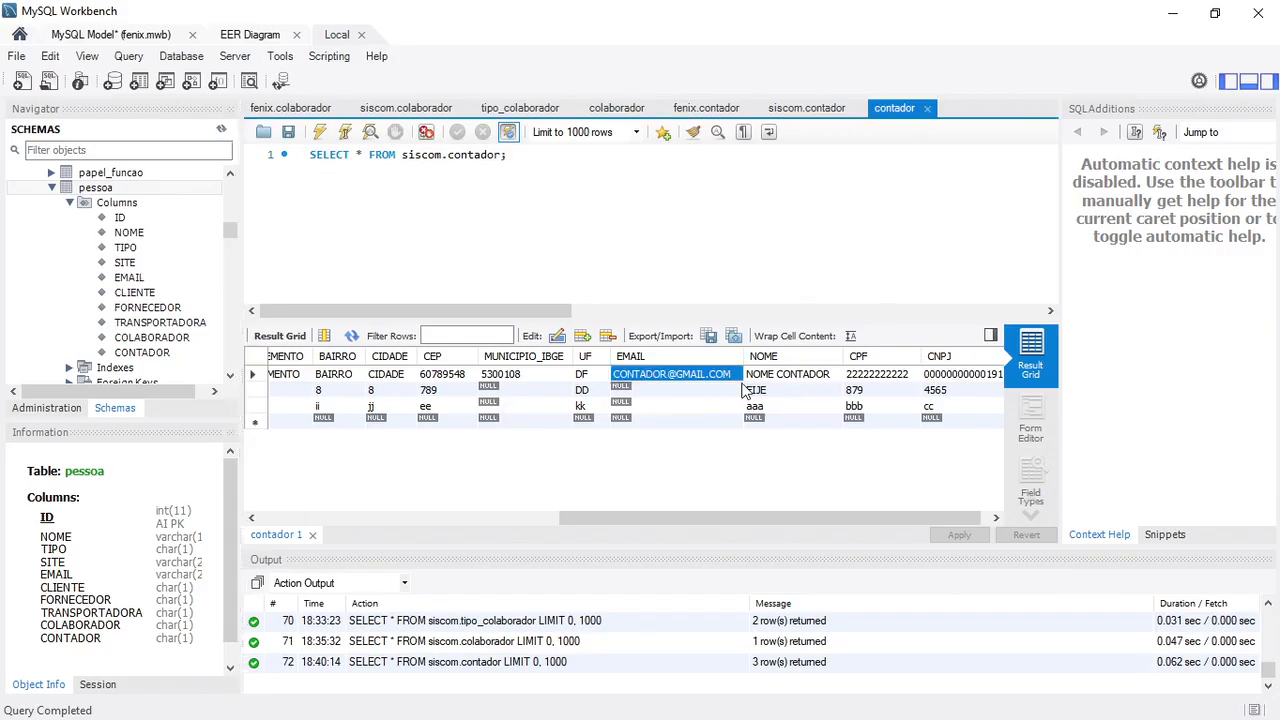
left_click(804, 380)
key("Right")
key("Right")
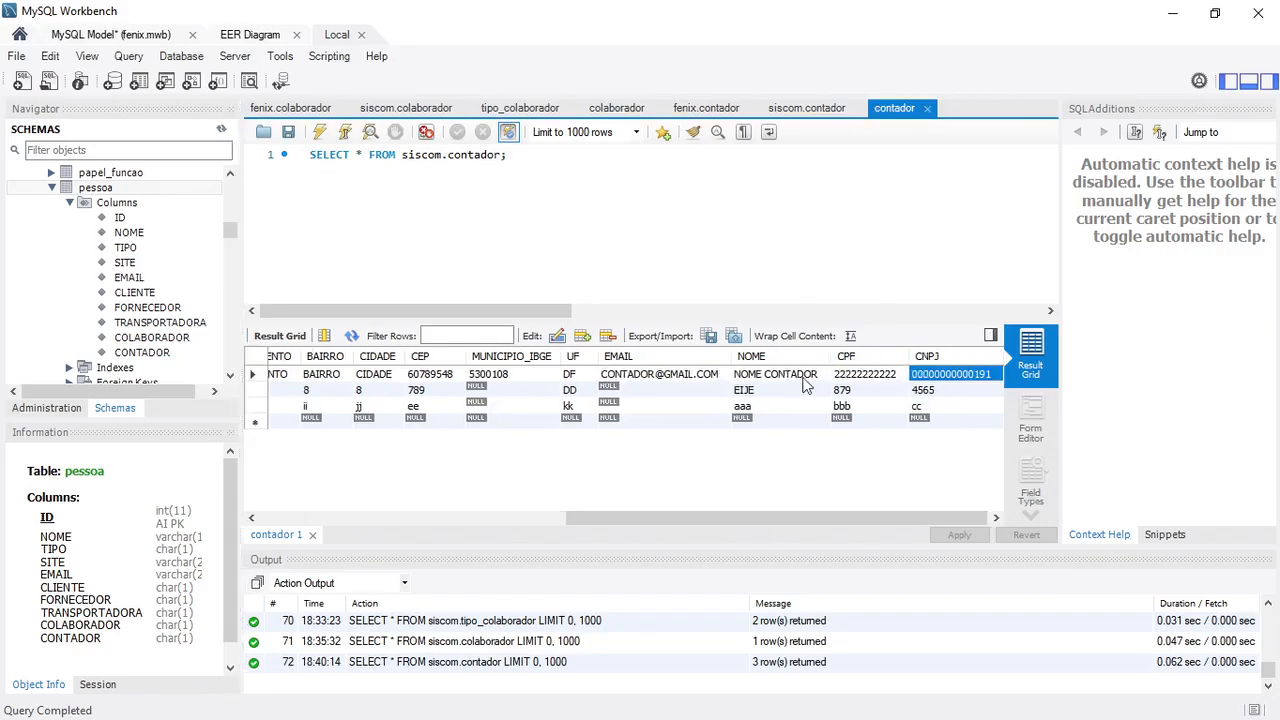
left_click(800, 110)
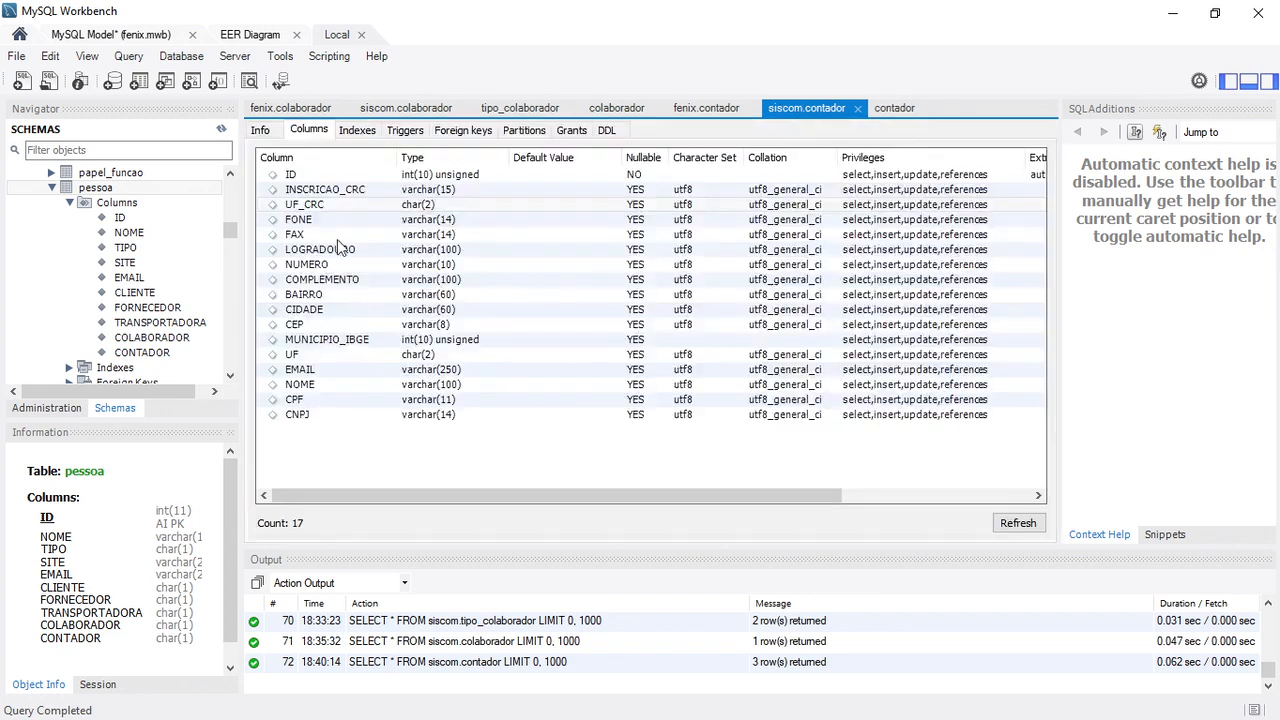
left_click(330, 370)
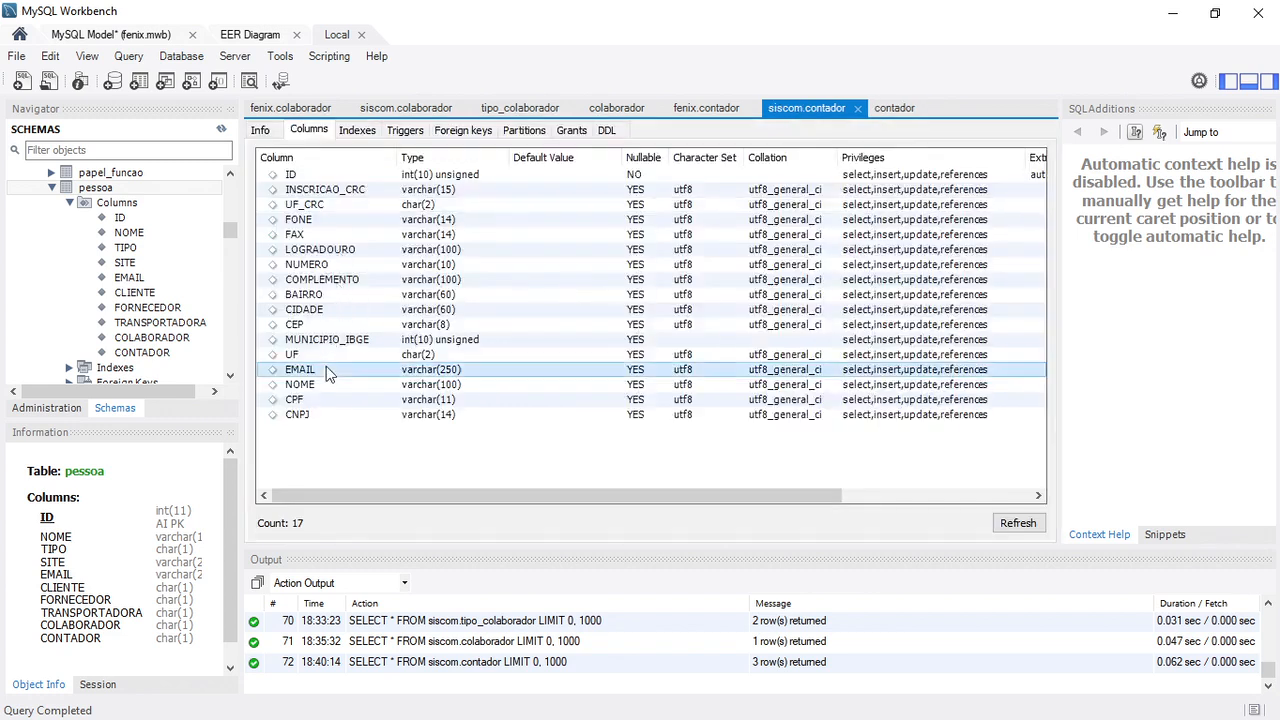
left_click(322, 389)
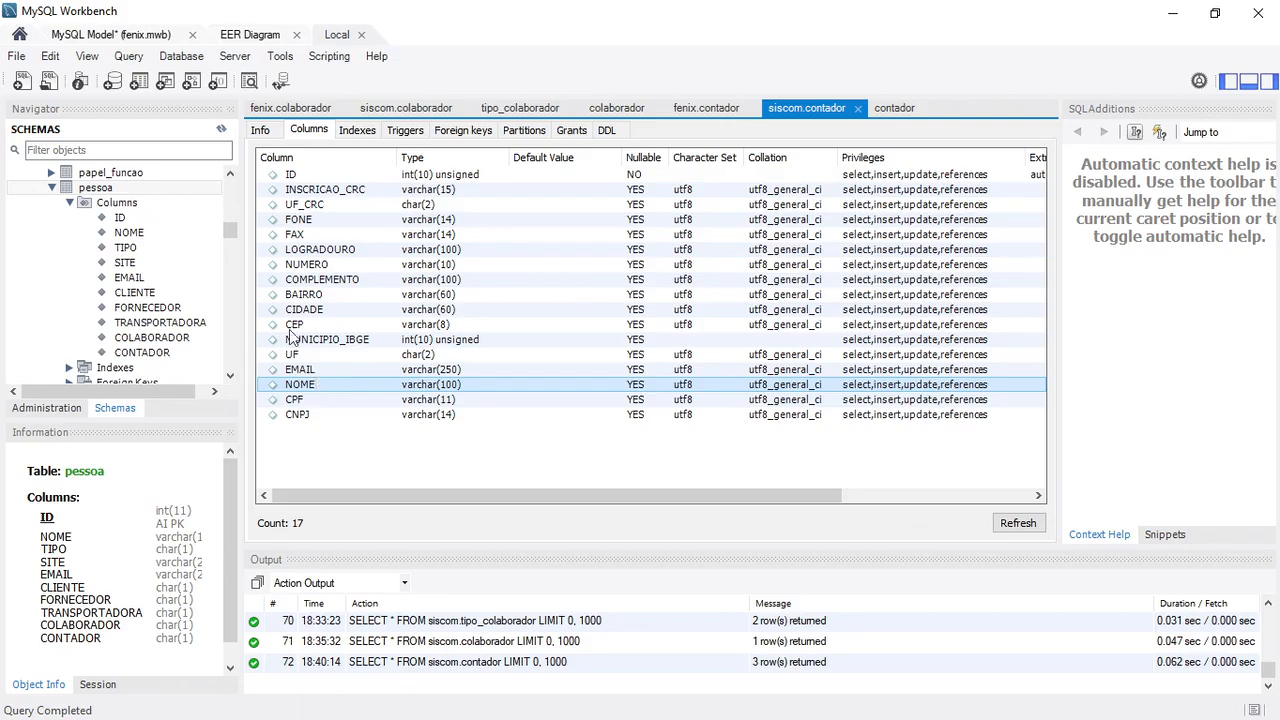
Start a table data export for siscom.contador with every column except ID and continue to the output file settings.
left_click(230, 282)
left_click_drag(230, 270, 228, 332)
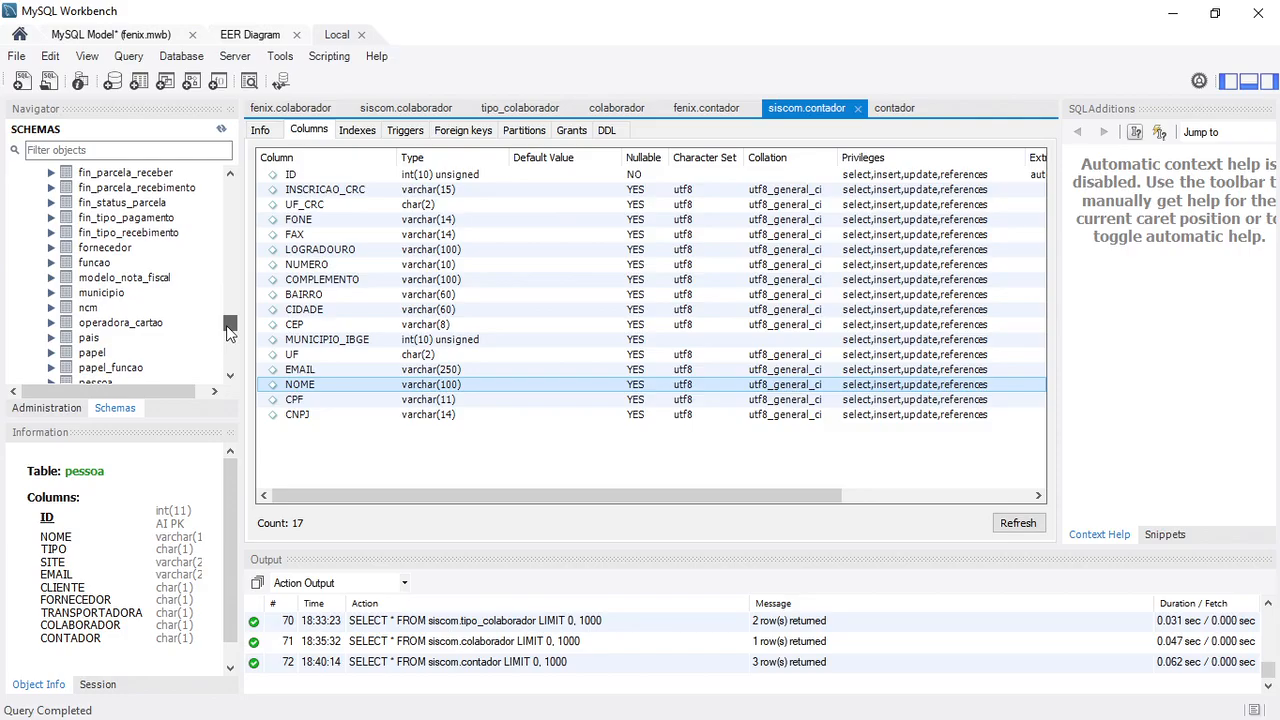
left_click_drag(228, 332, 228, 340)
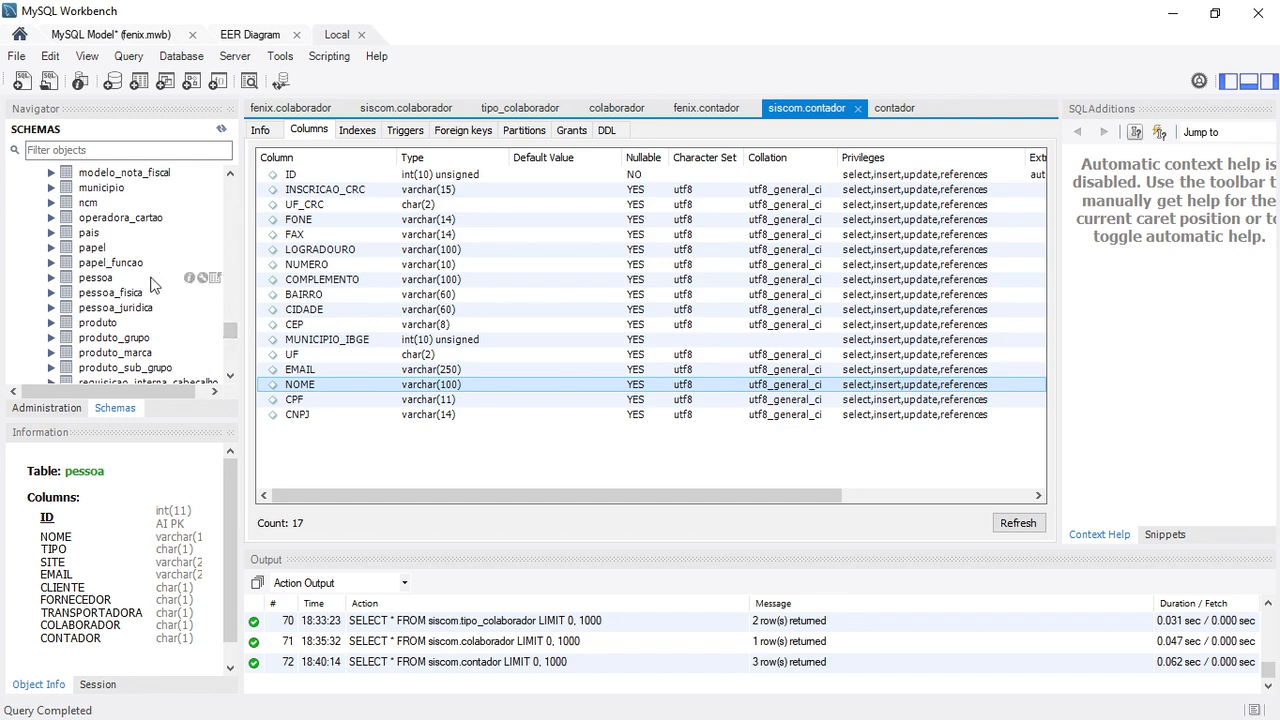
left_click(239, 225)
left_click(231, 232)
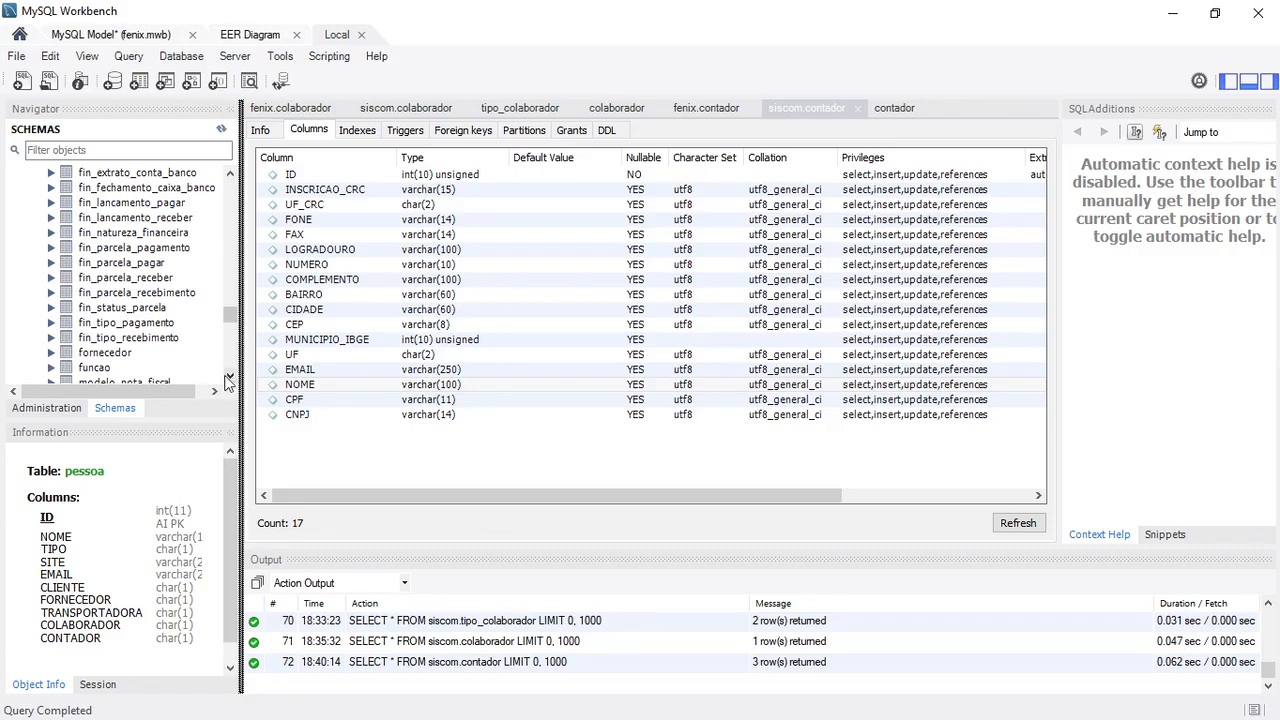
scroll(230, 377, "down", 1)
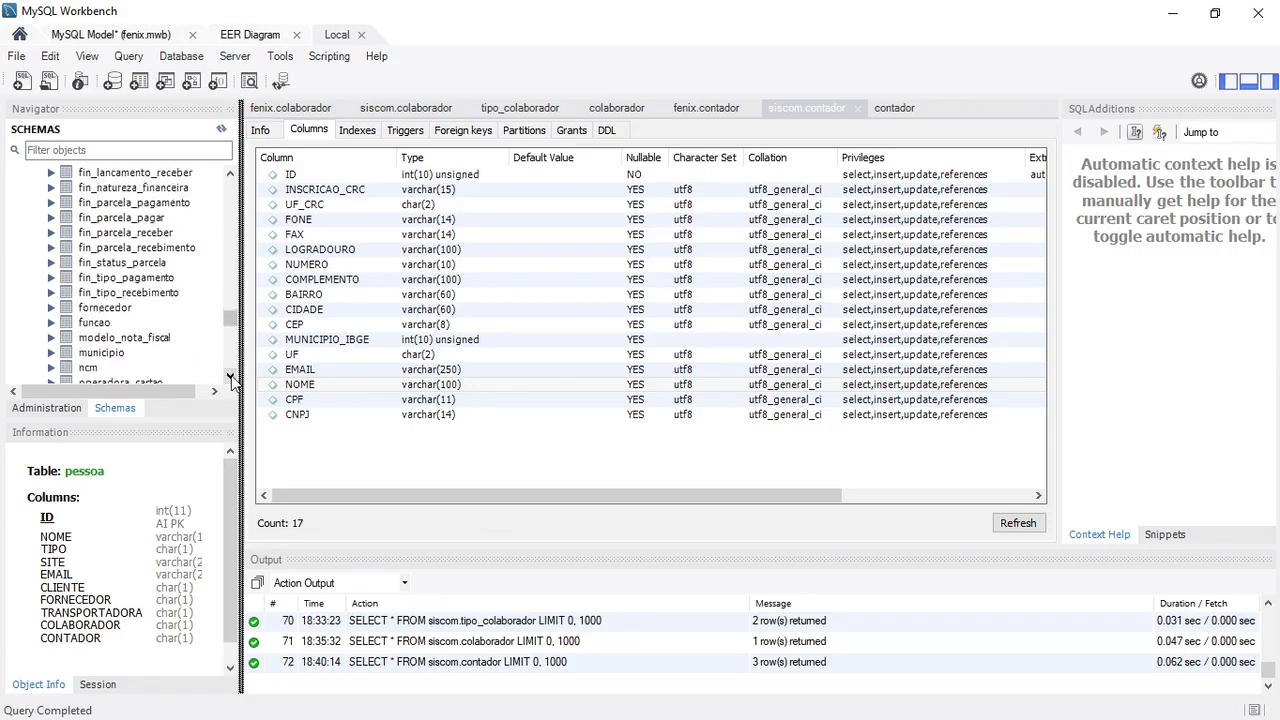
left_click(230, 255)
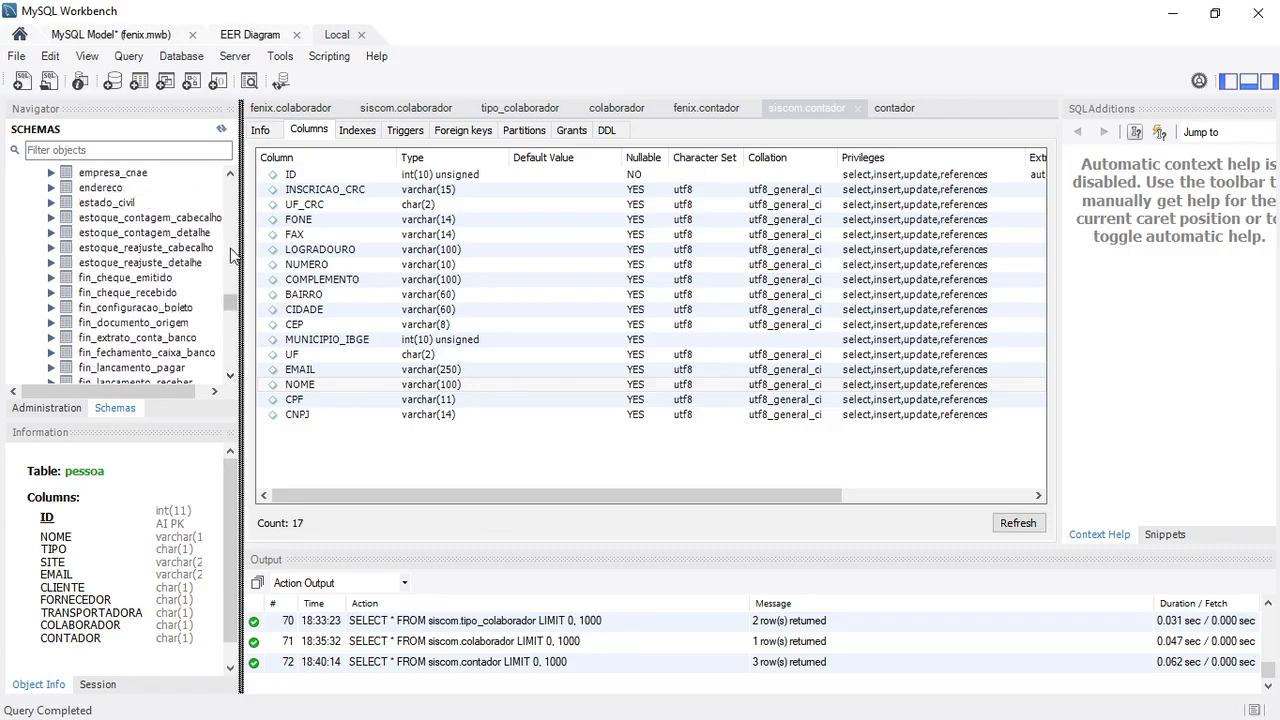
left_click(231, 255)
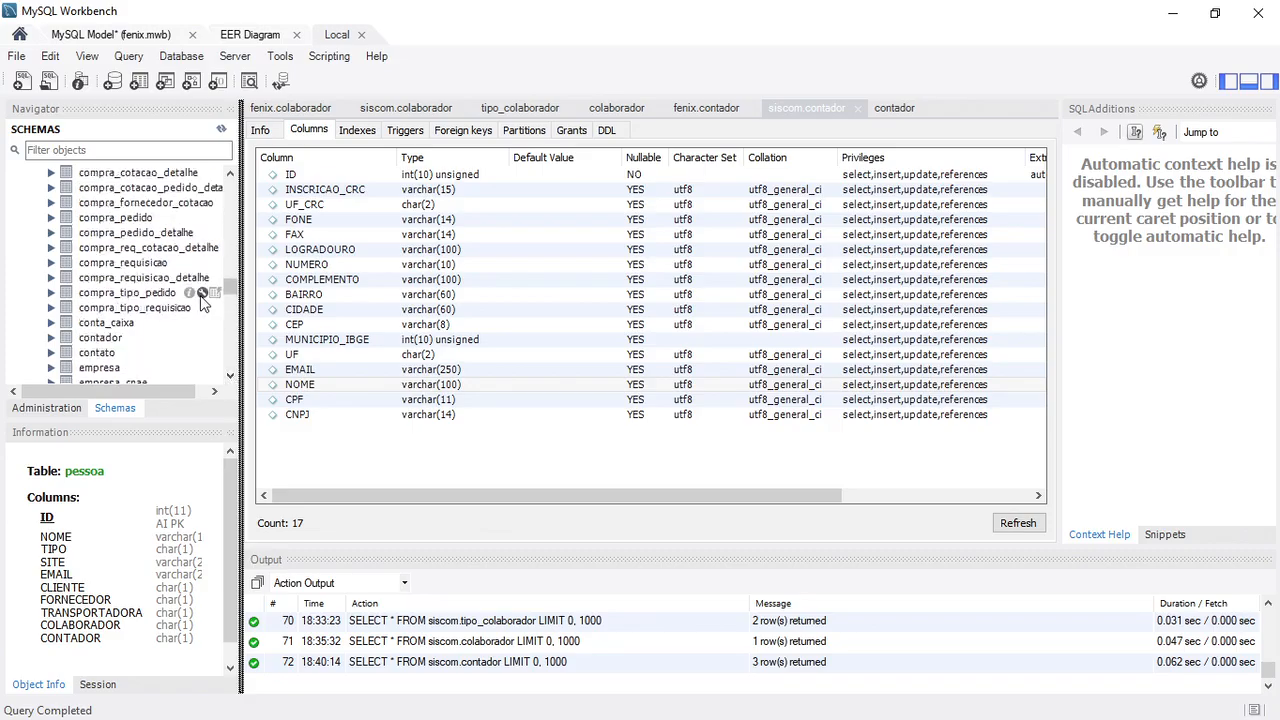
left_click(162, 341)
right_click(162, 341)
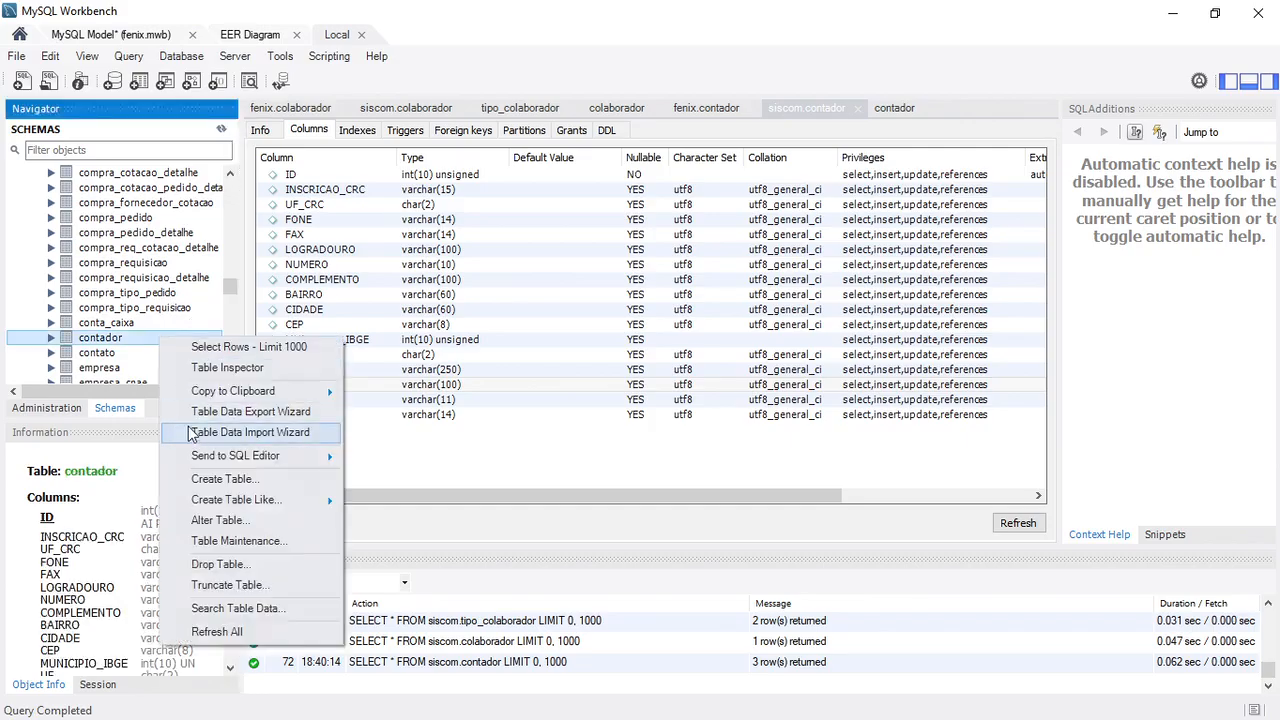
left_click(241, 412)
left_click(192, 350)
left_click_drag(562, 163, 639, 30)
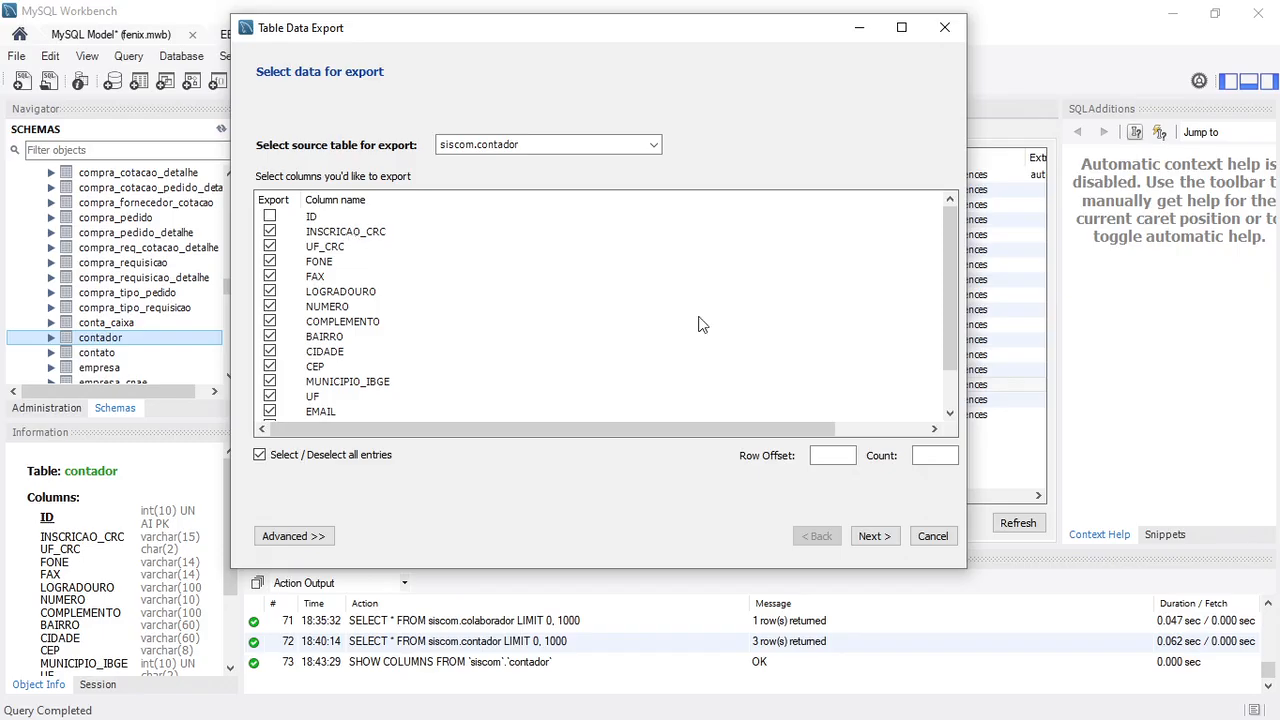
mouse_move(946, 307)
left_mouse_down()
mouse_move(946, 344)
mouse_move(949, 299)
left_mouse_up()
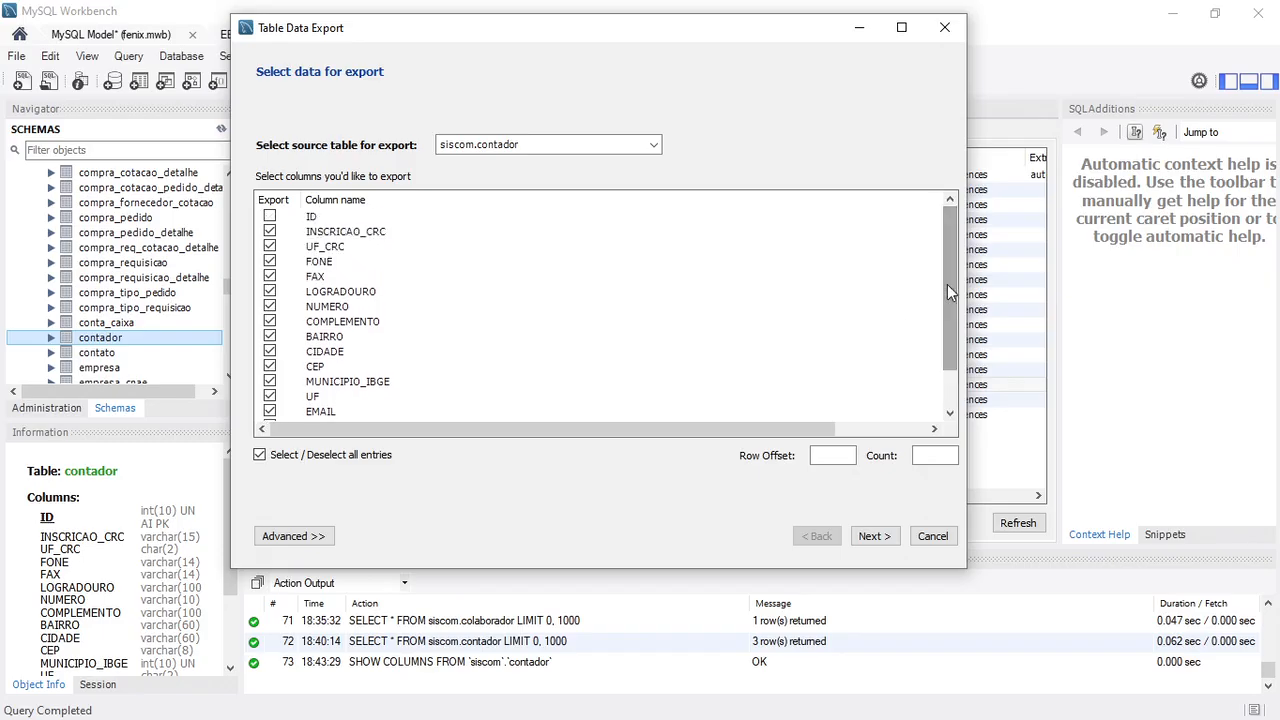
left_click(883, 543)
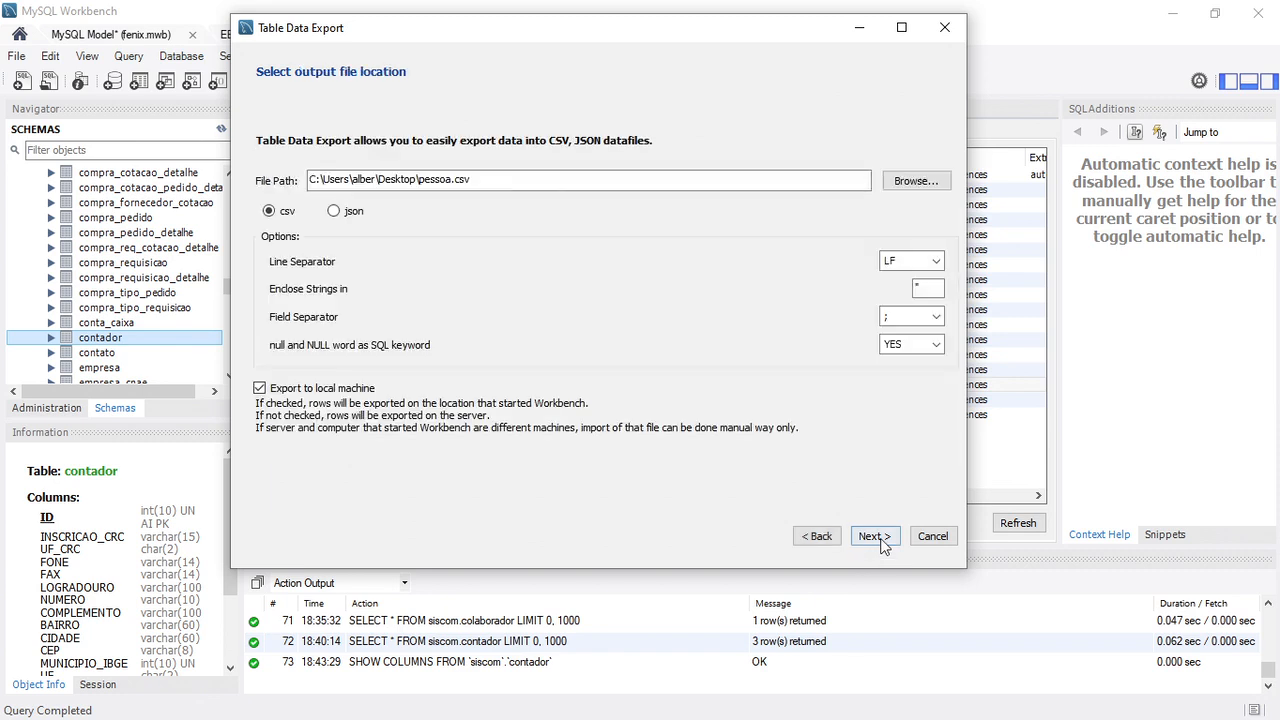
Name the CSV output file on the Desktop contador and run the export.
left_click(445, 176)
key("BackSpace")
key("BackSpace")
type("Ocontador")
left_click(877, 537)
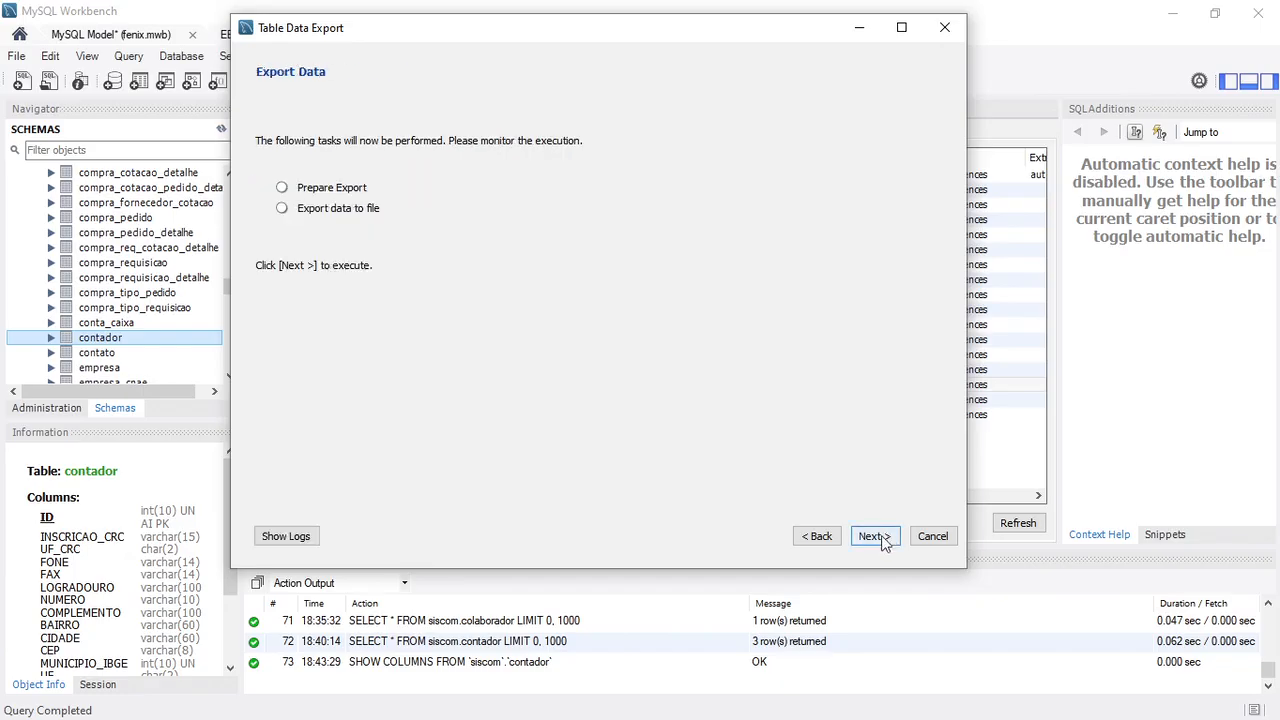
left_click(874, 537)
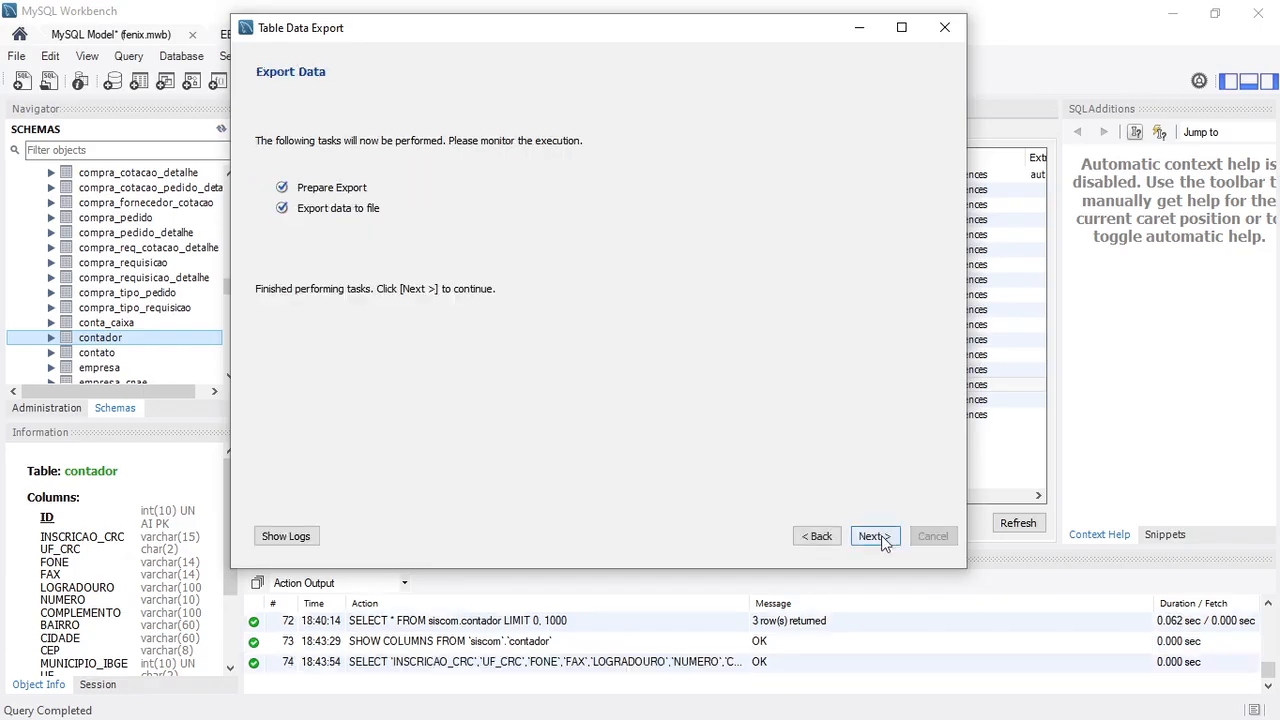
Finish the siscom.contador data export and close the wizard.
left_click(874, 537)
left_click(877, 536)
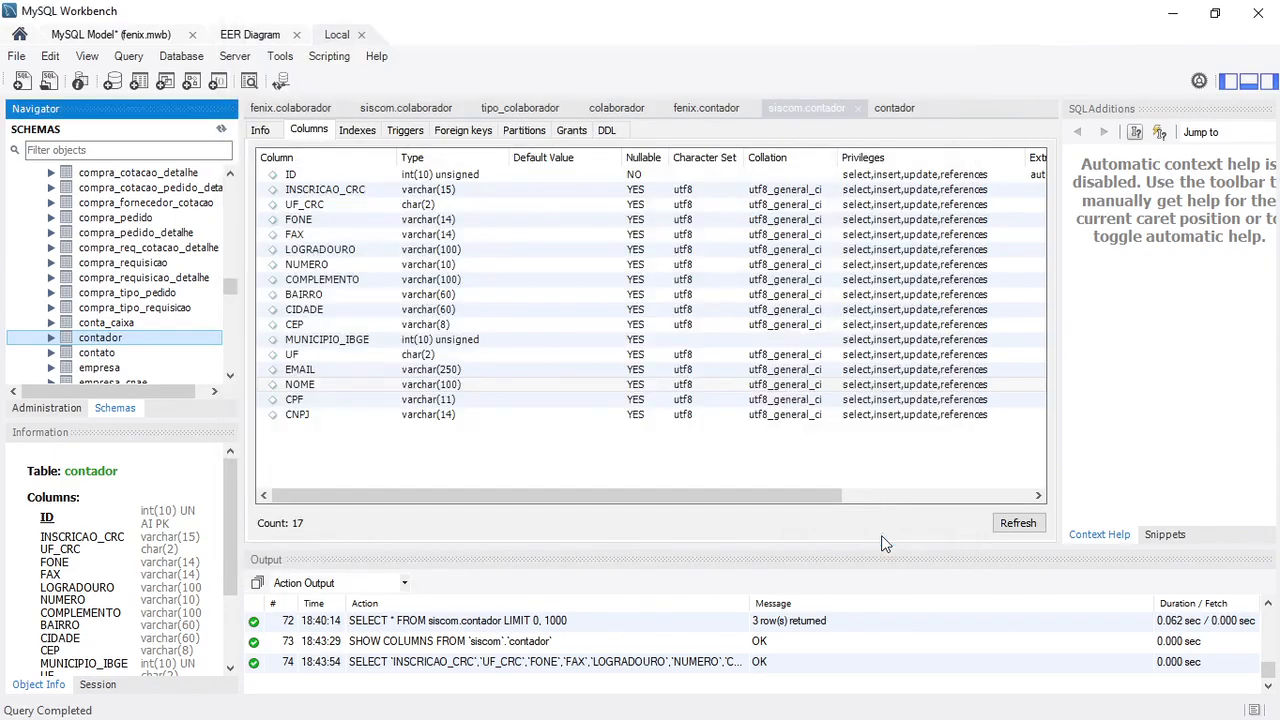
Collapse the papel_funcao and pessoa tables in the fenix schema tree and query pessoa's rows.
left_click_drag(226, 282, 236, 206)
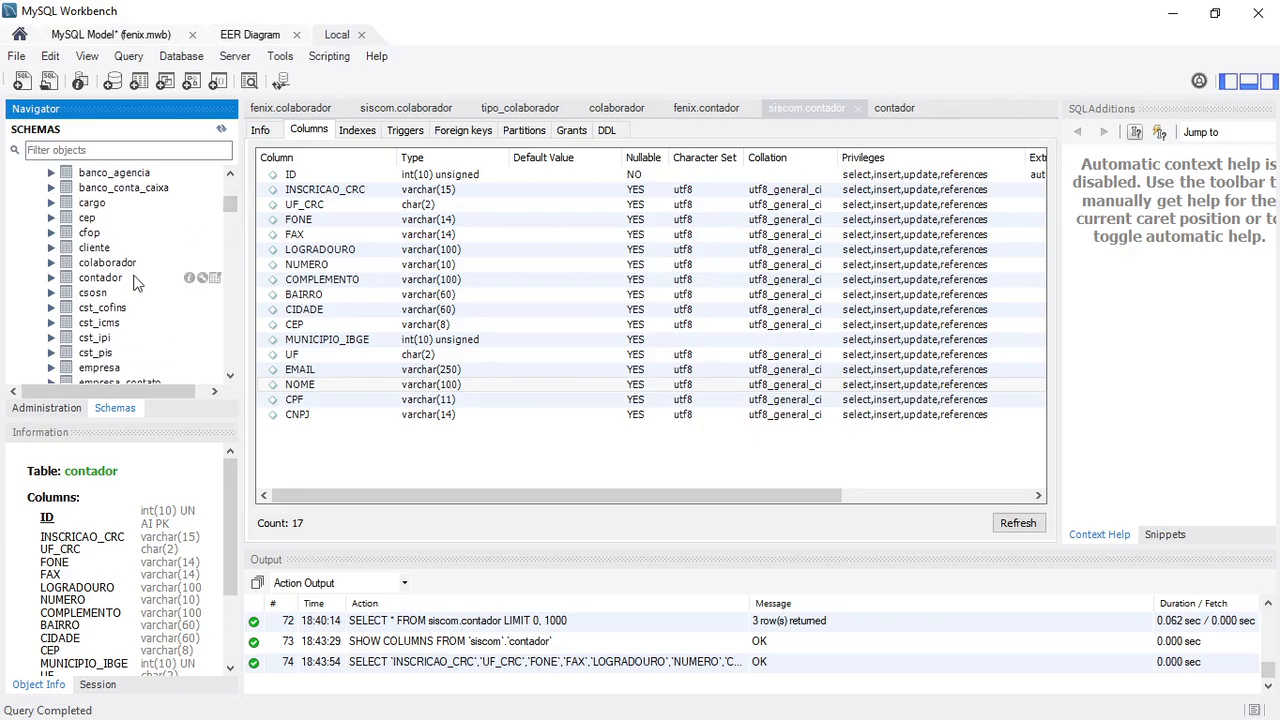
scroll(215, 355, "down", 10)
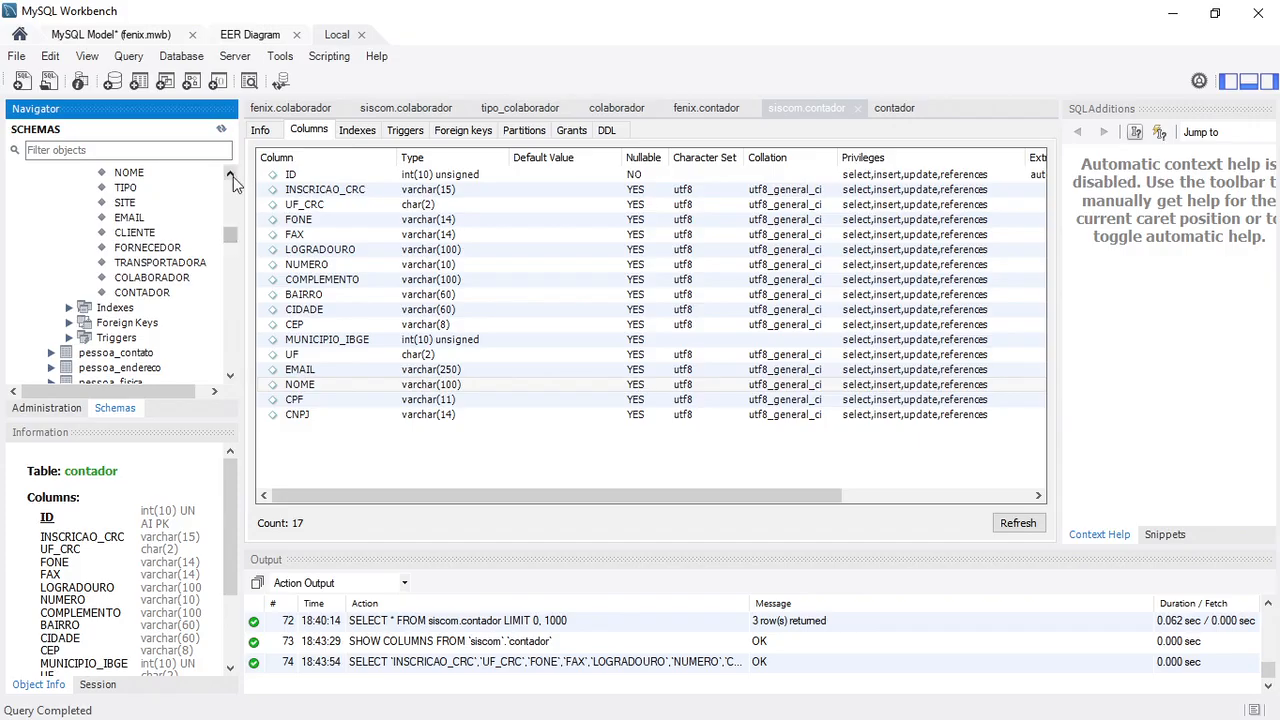
scroll(232, 180, "up", 3)
left_click(54, 253)
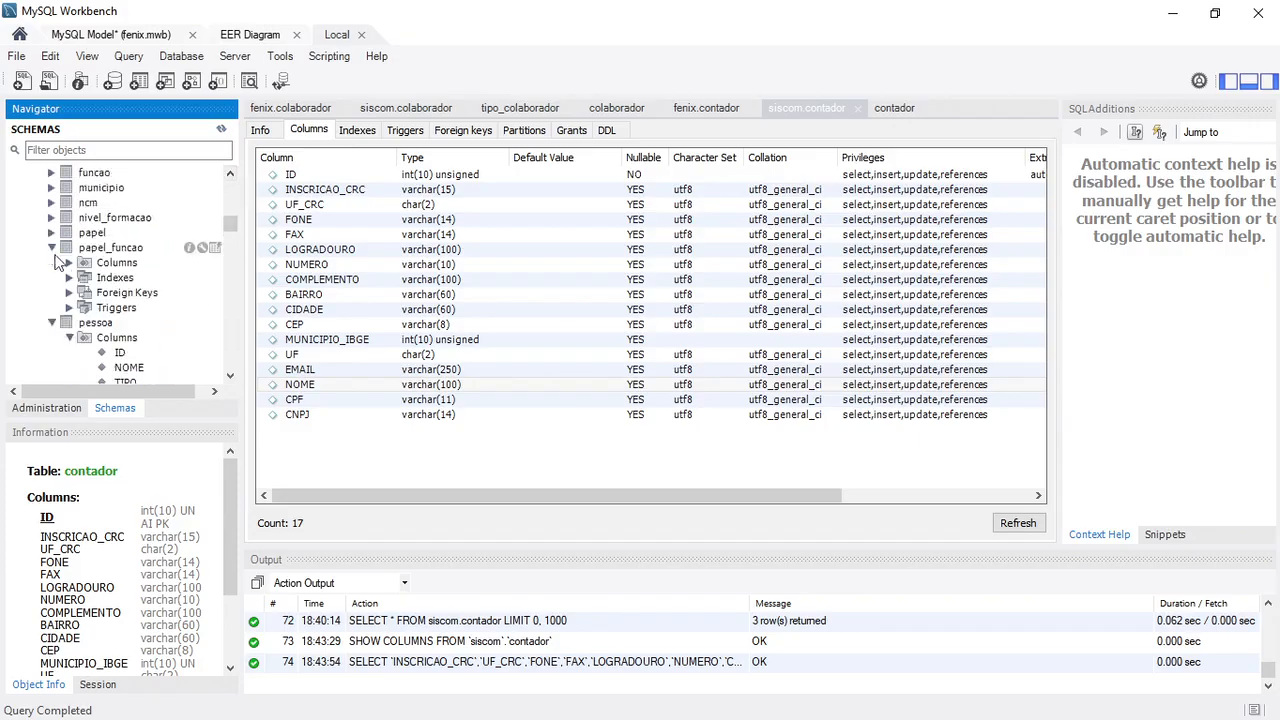
left_click(51, 250)
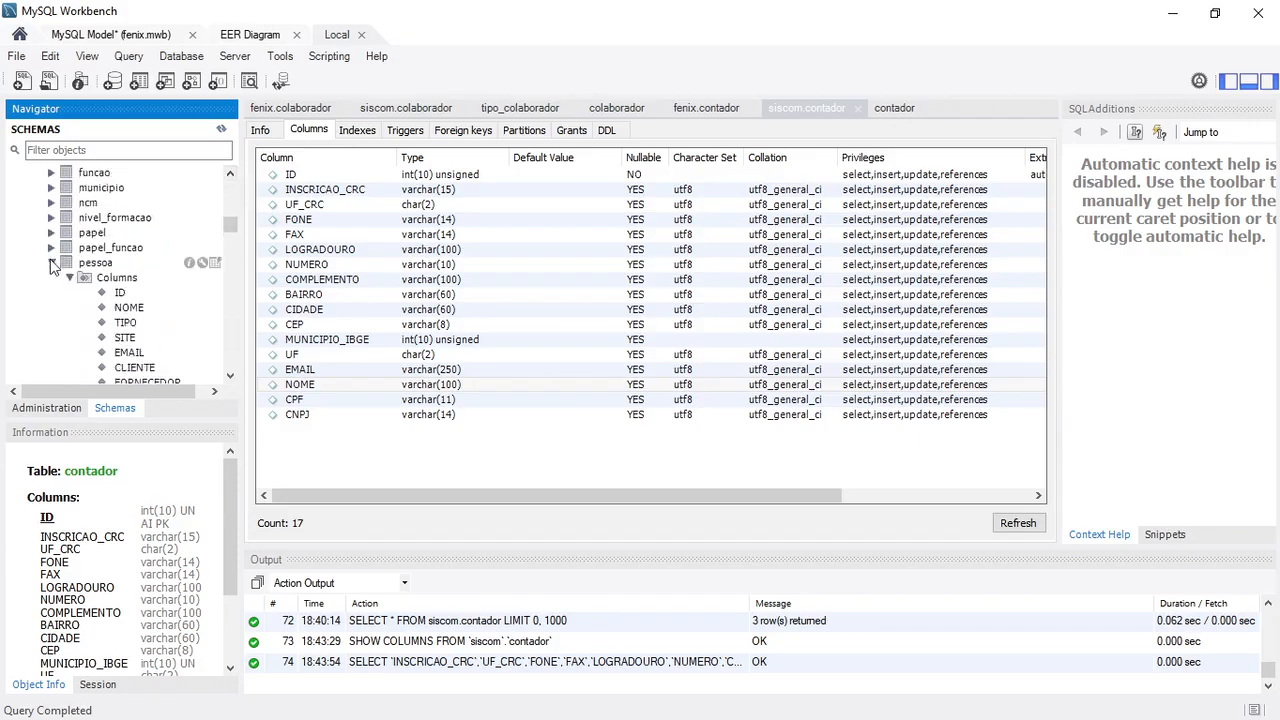
left_click(54, 262)
right_click(87, 262)
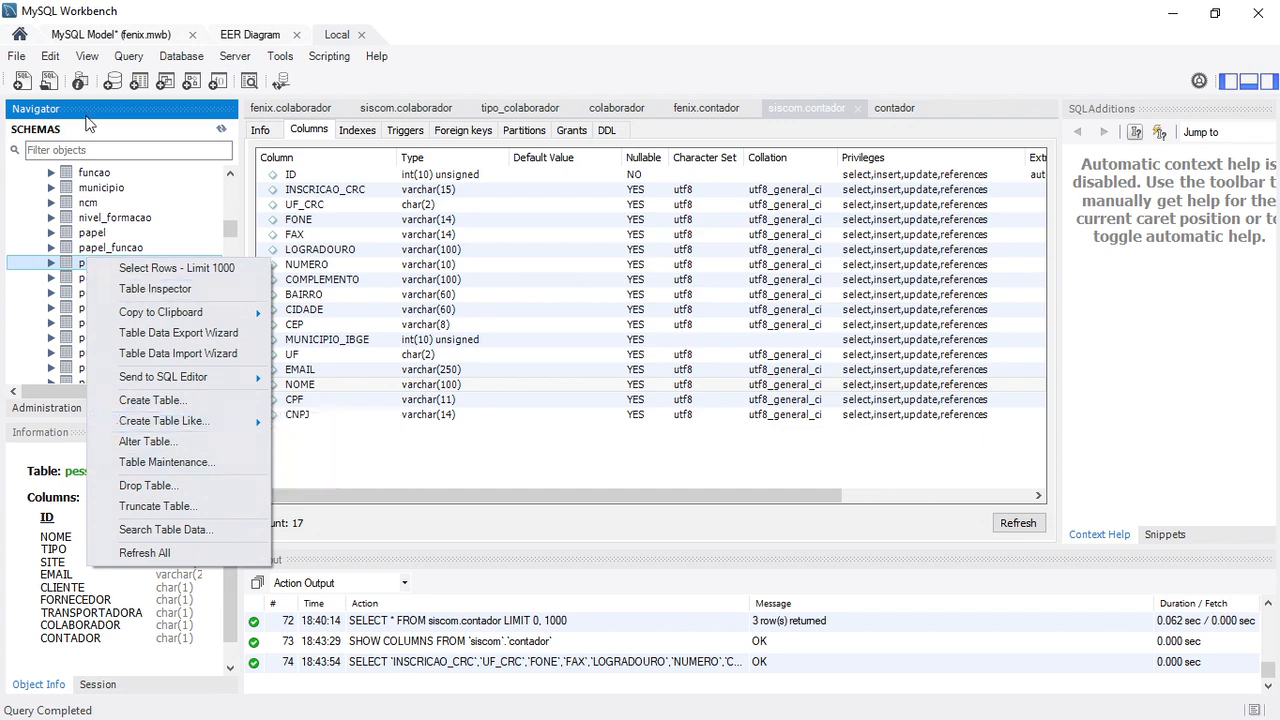
left_click(100, 108)
left_click(216, 264)
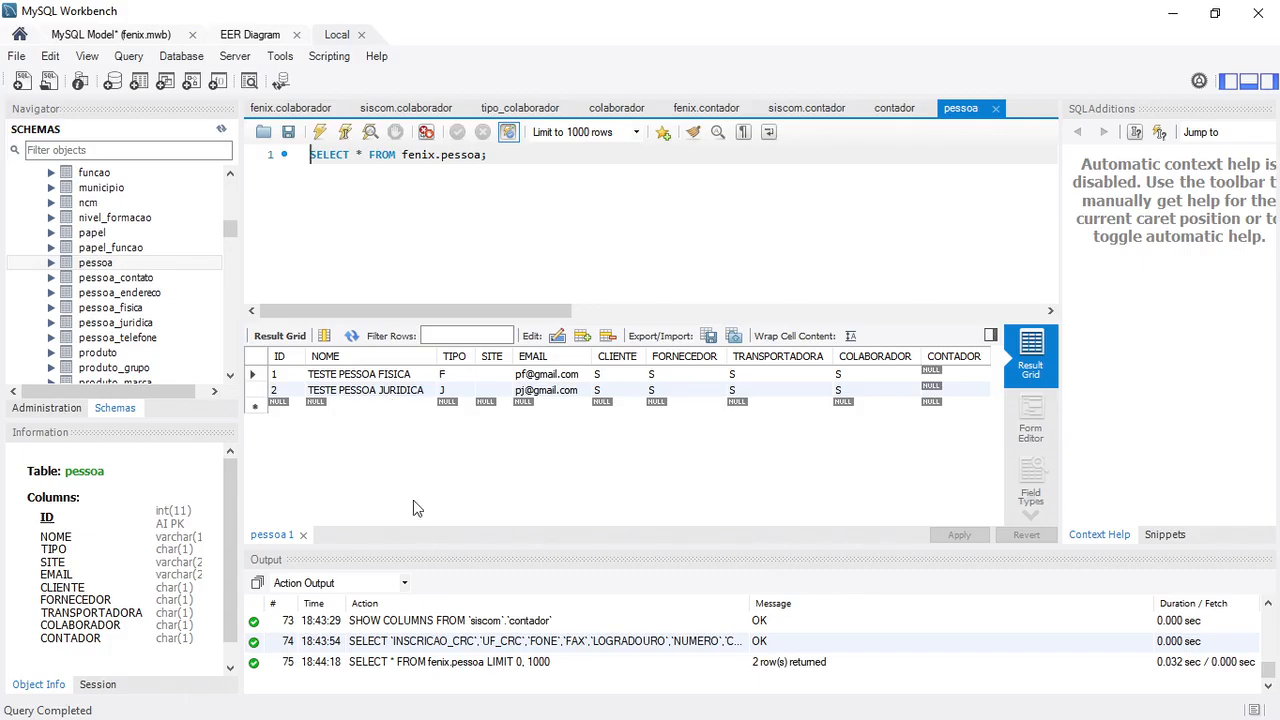
Start a table data import of contador.csv from the Desktop into the existing fenix.pessoa table and continue to the column settings.
right_click(181, 265)
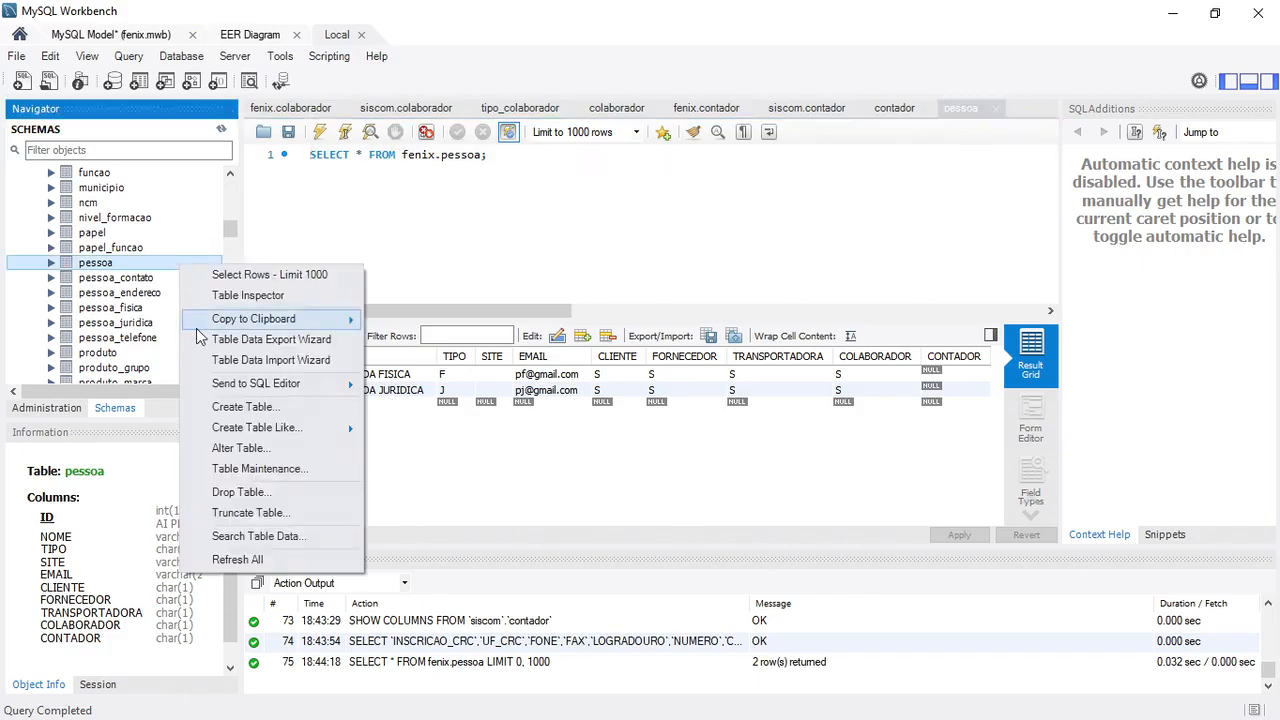
left_click(208, 360)
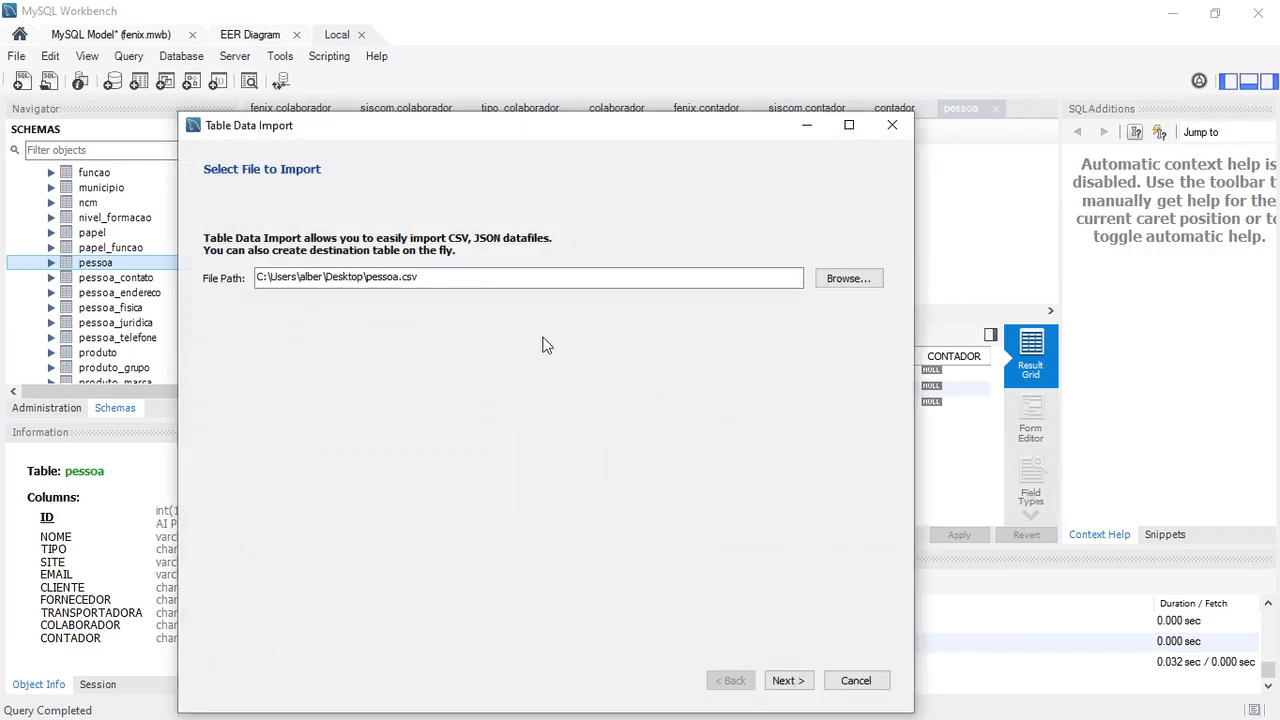
left_click(848, 279)
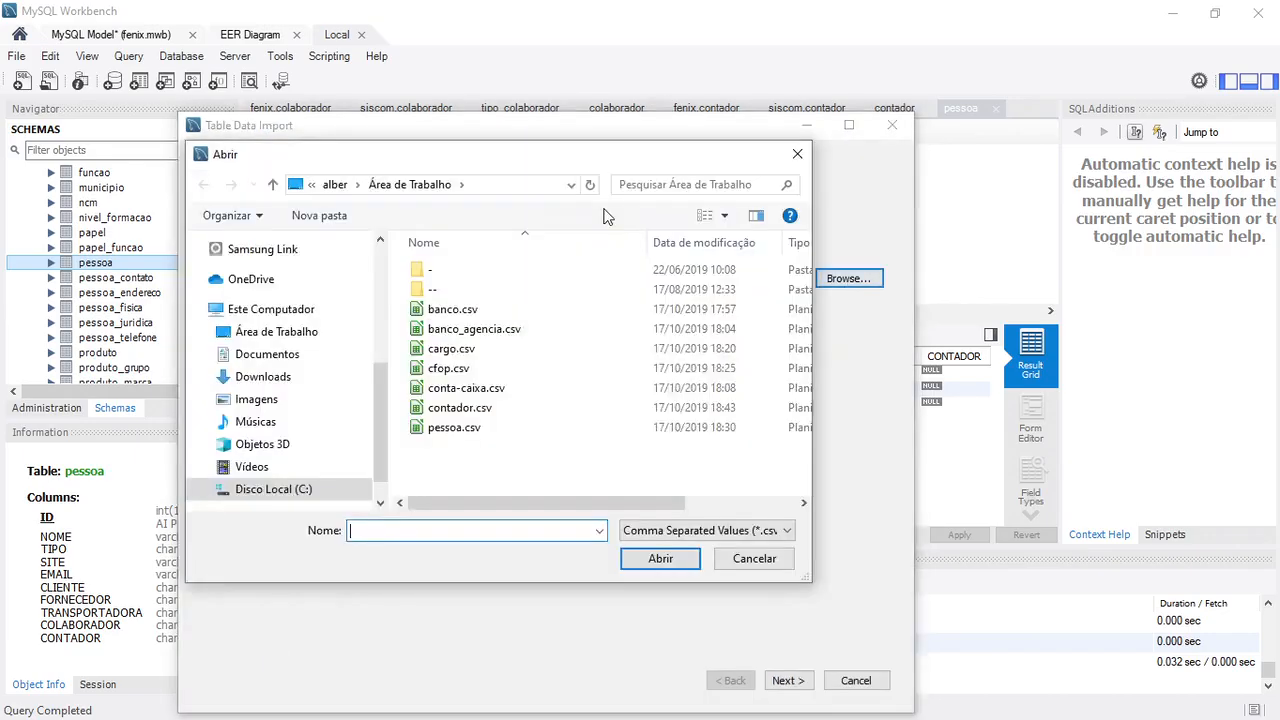
left_click(483, 409)
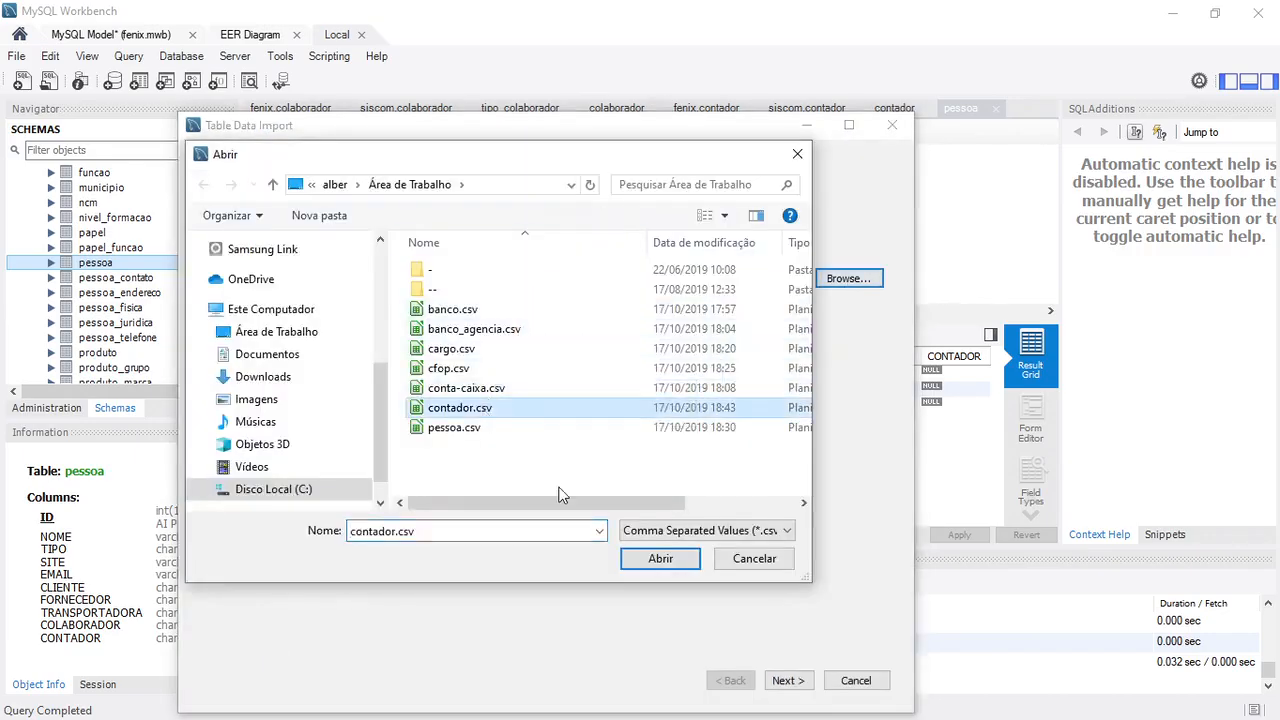
left_click(655, 560)
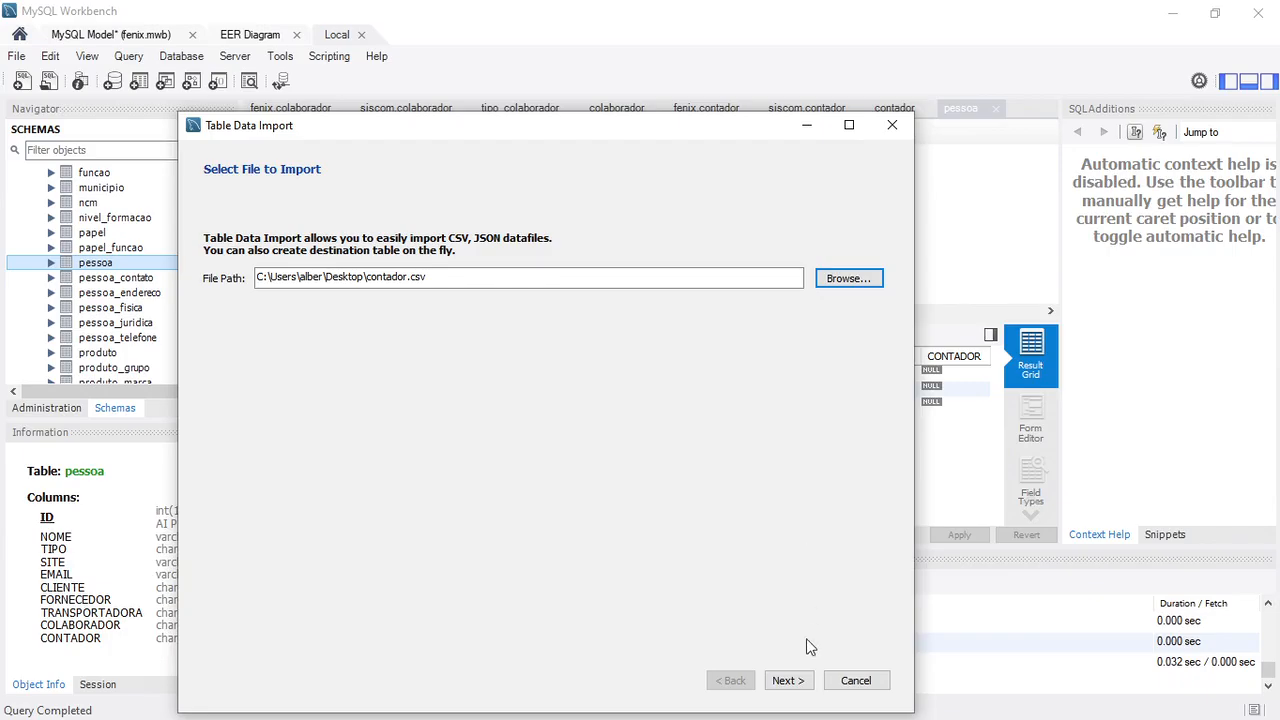
left_click(800, 680)
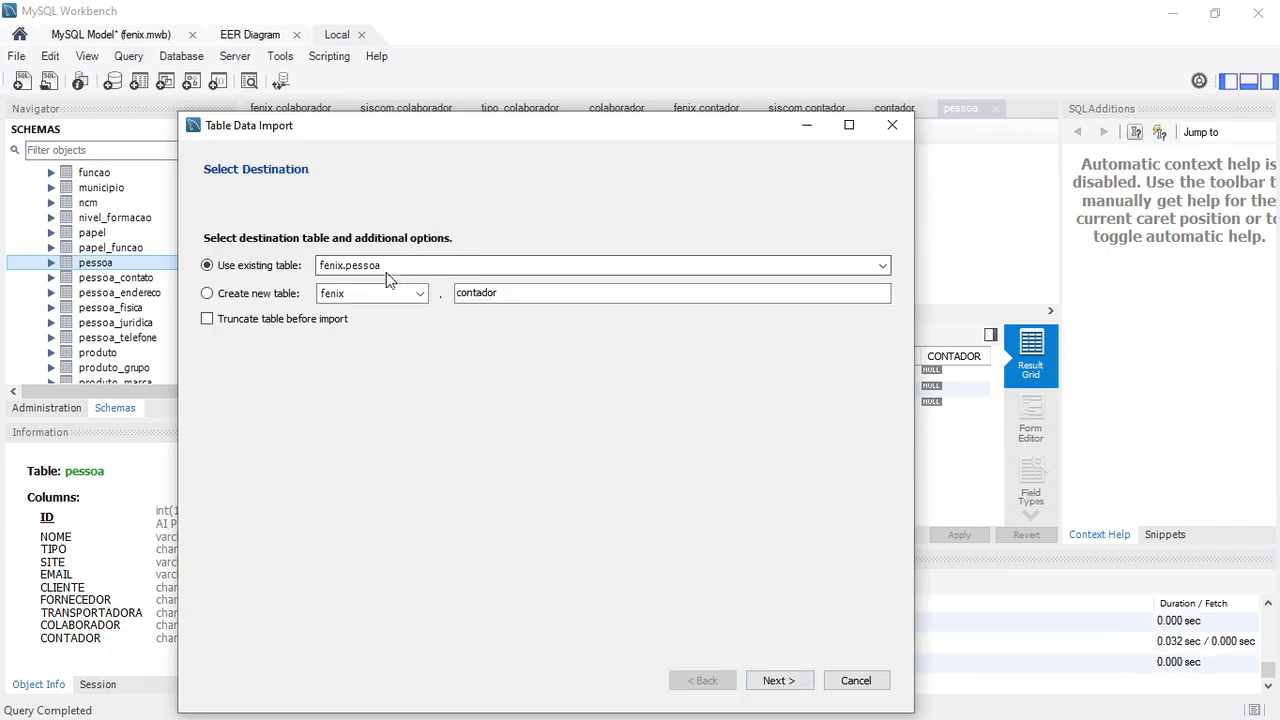
left_click(785, 688)
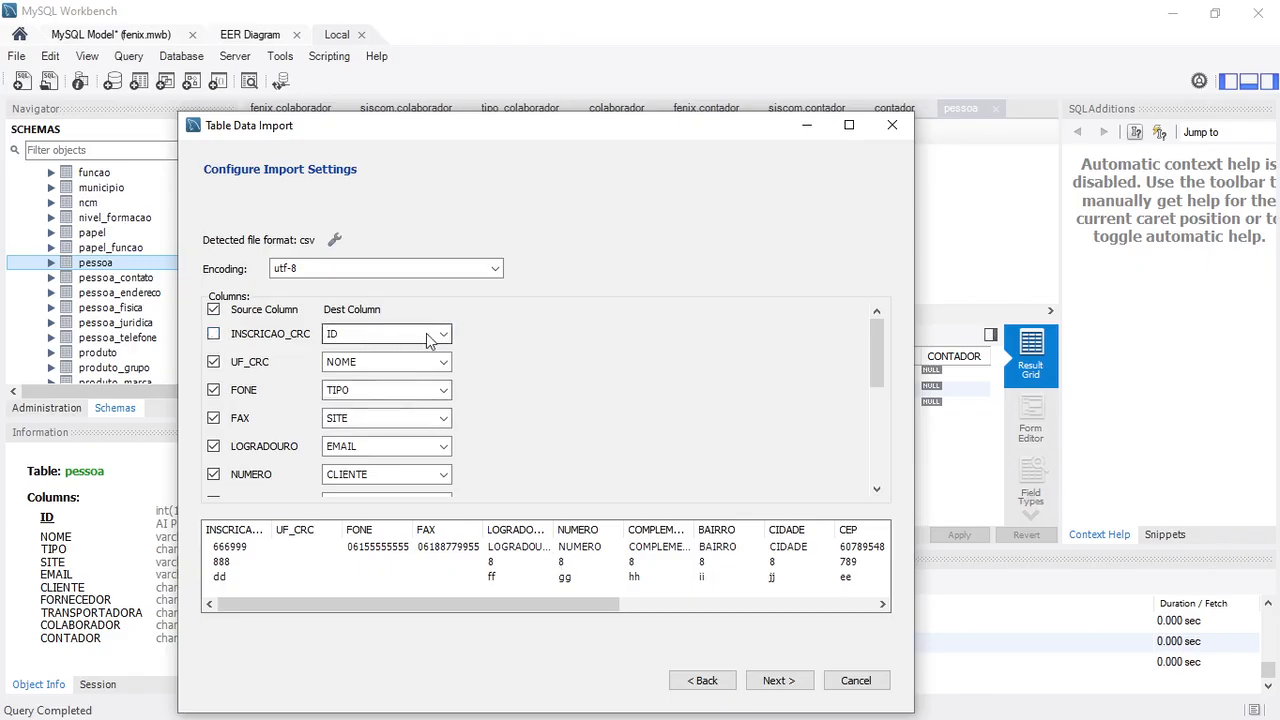
Exclude the source columns from INSCRICAO_CRC through CIDADE from the pessoa import.
left_click(213, 334)
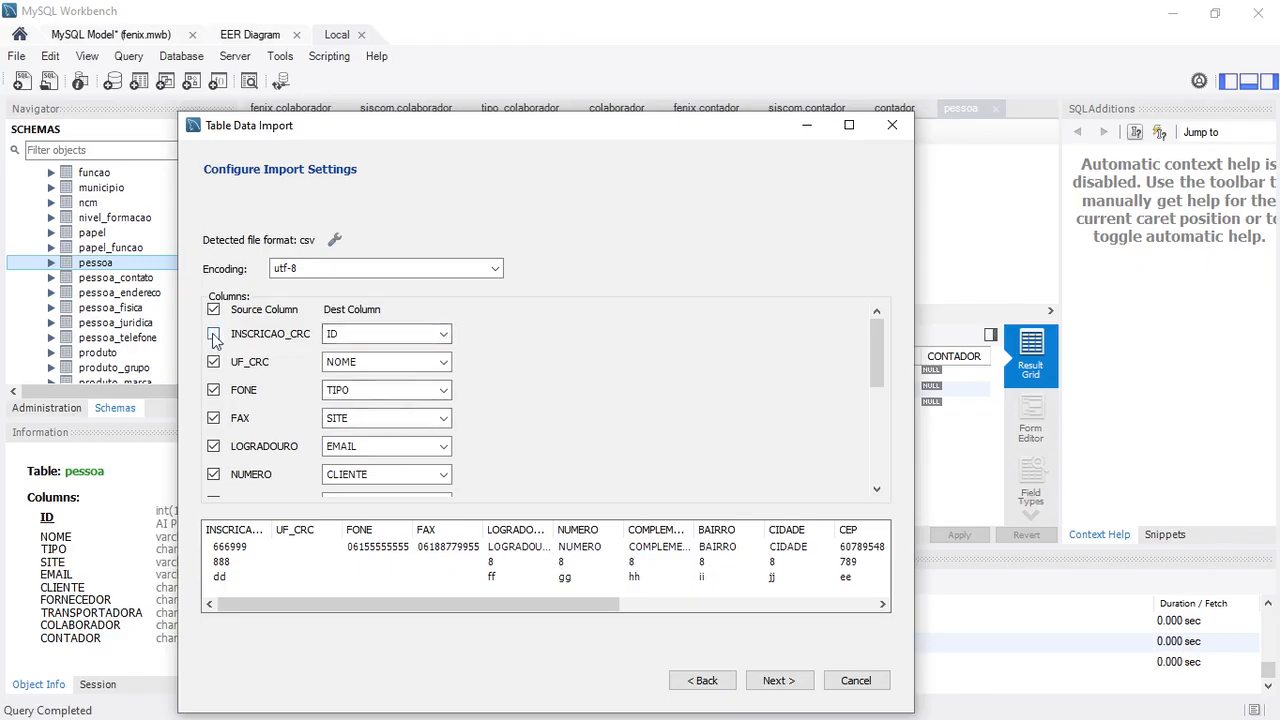
left_click(443, 334)
left_click_drag(447, 392, 446, 357)
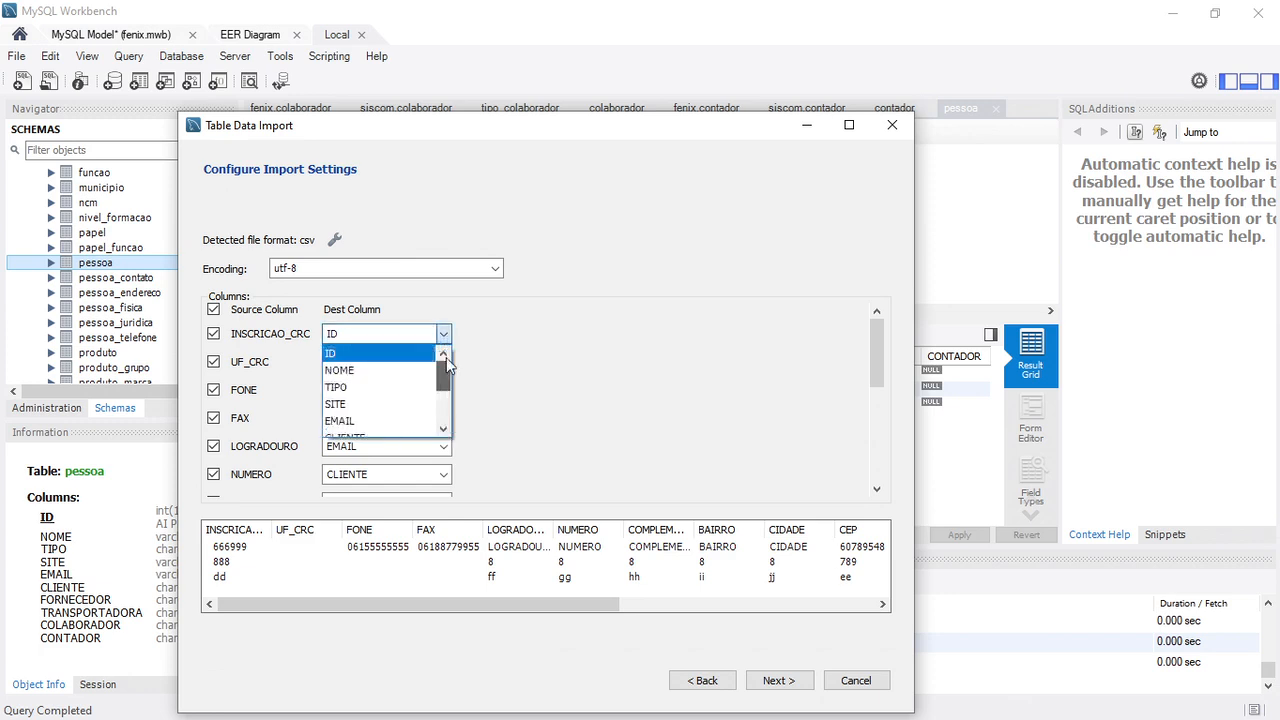
left_click(214, 338)
left_click(214, 338)
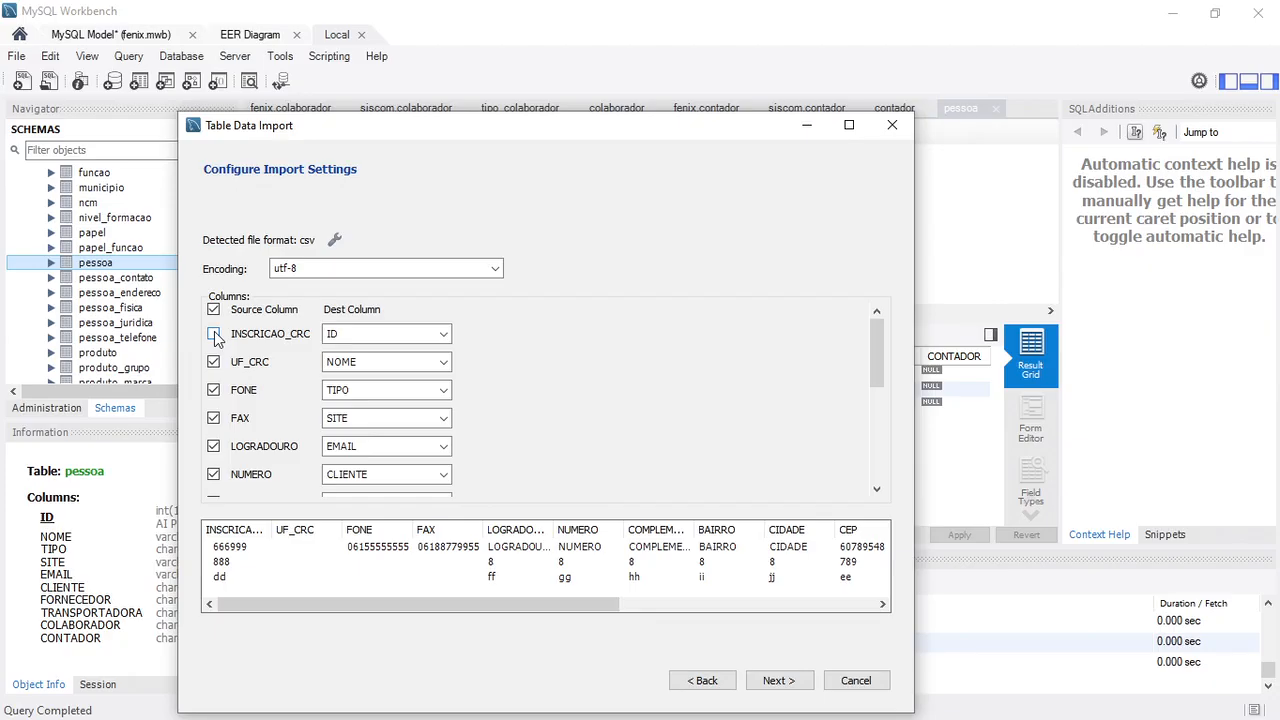
left_click(213, 362)
left_click(213, 390)
left_click(214, 446)
left_click_drag(878, 352, 878, 400)
left_click(213, 359)
left_click(213, 387)
left_click(213, 415)
left_click(213, 443)
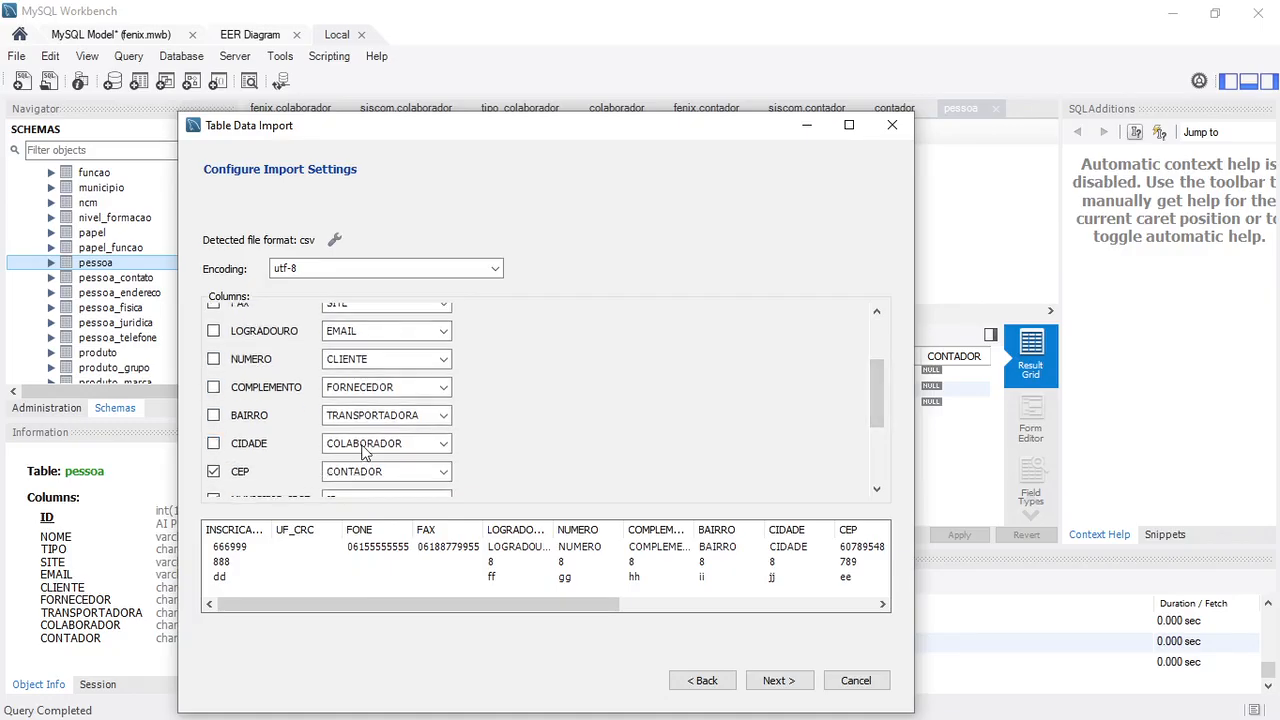
Exclude CEP, MUNICIPIO_IBGE, UF, CPF and CNPJ from the import, keeping only EMAIL and NOME mapped to their matching columns.
left_click_drag(875, 387, 876, 430)
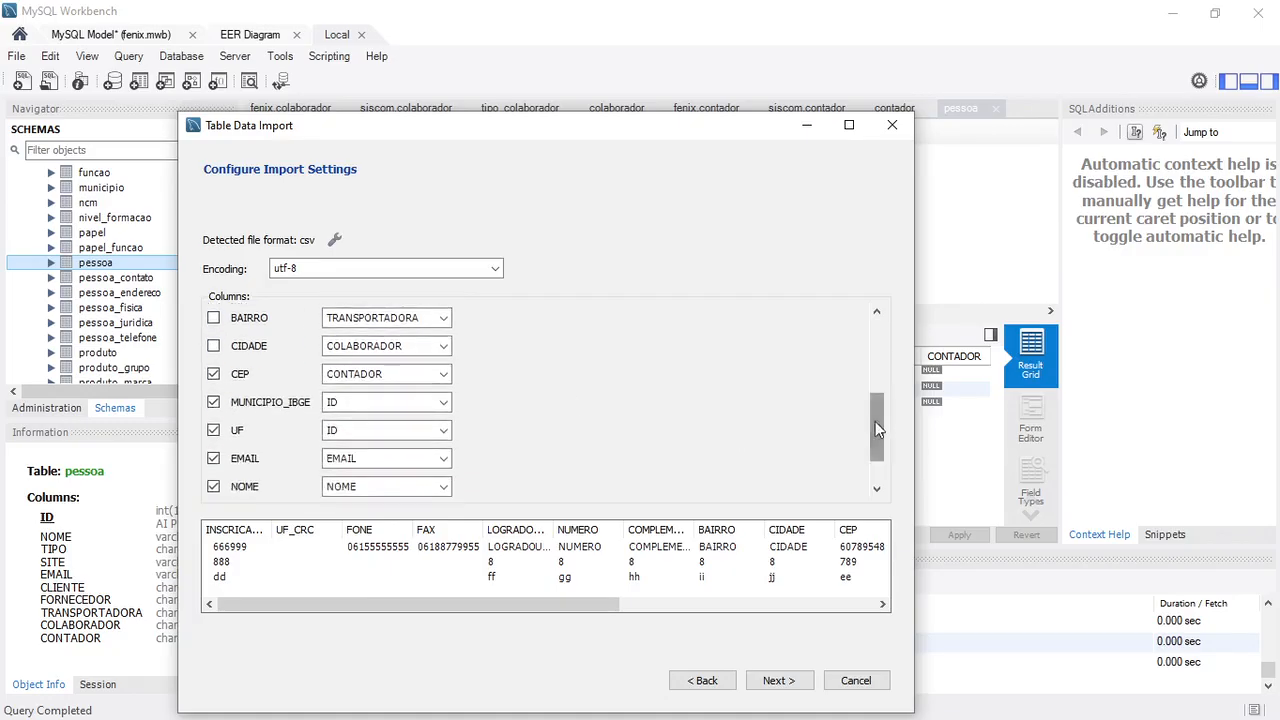
left_click(213, 373)
left_click(213, 402)
left_click(213, 430)
left_click_drag(871, 446, 880, 466)
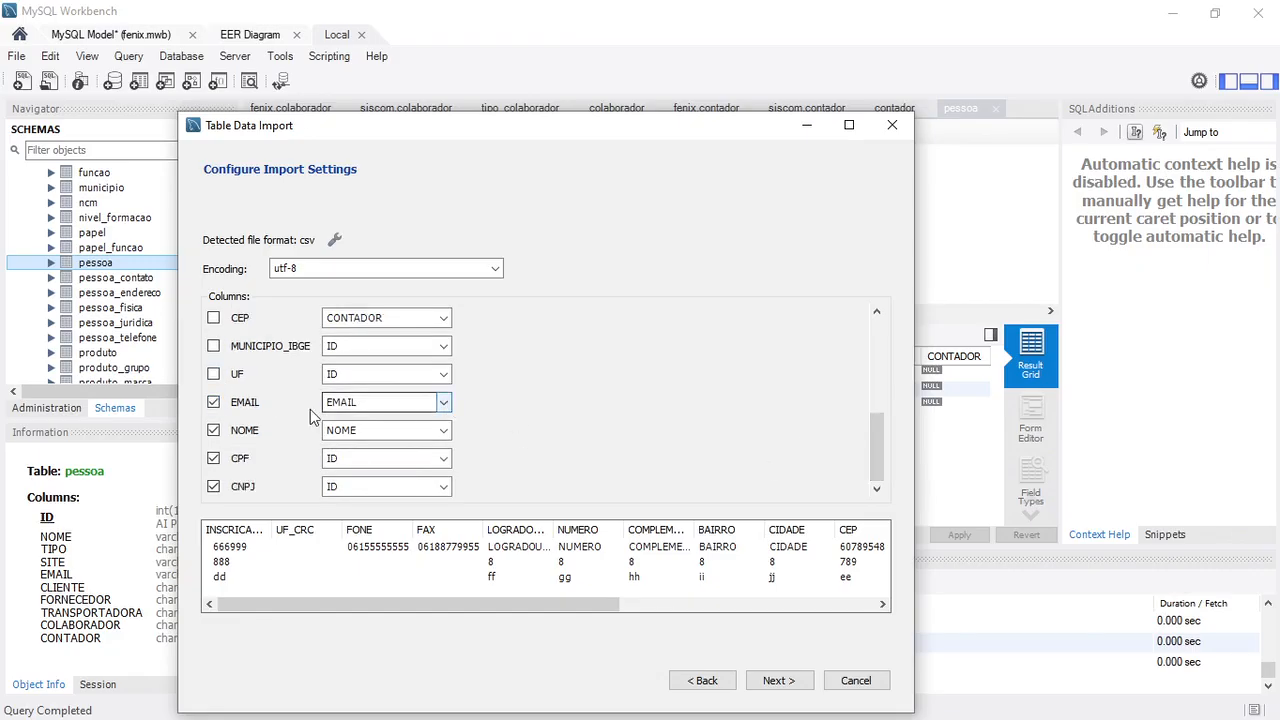
left_click(213, 458)
left_click(213, 486)
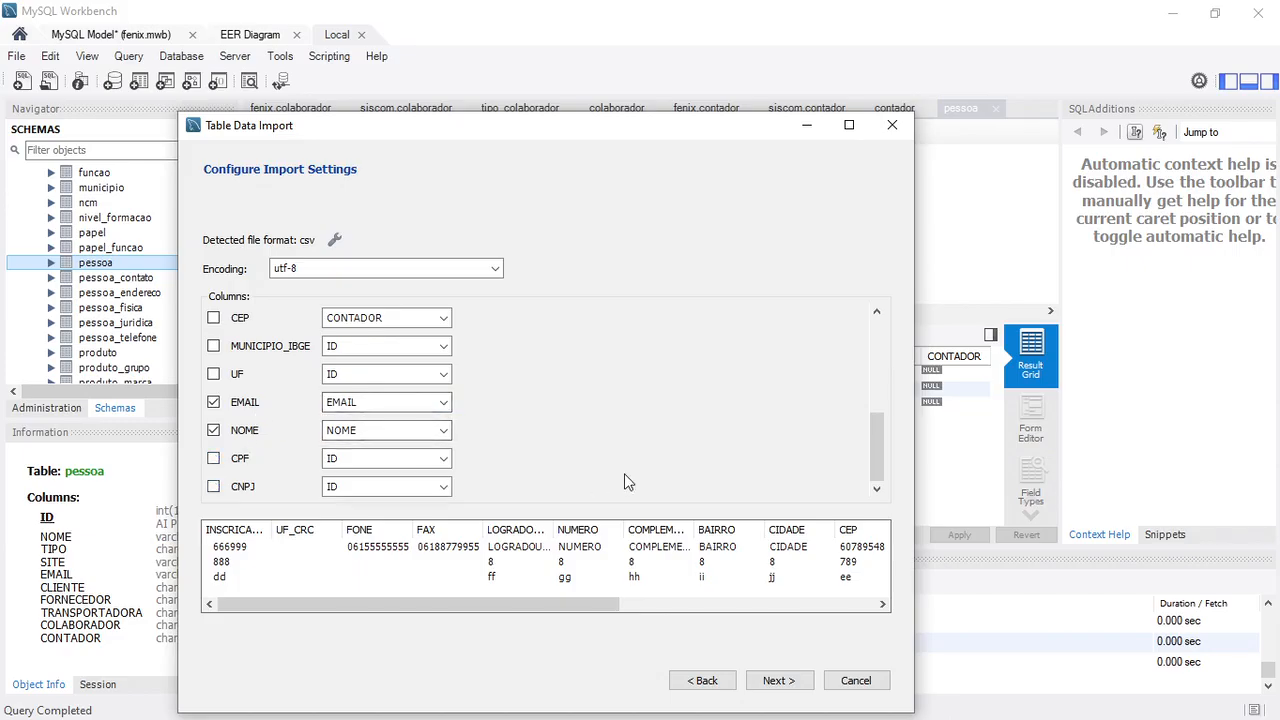
Run the import of EMAIL and NOME into fenix.pessoa and finish the wizard.
left_click_drag(872, 458, 873, 496)
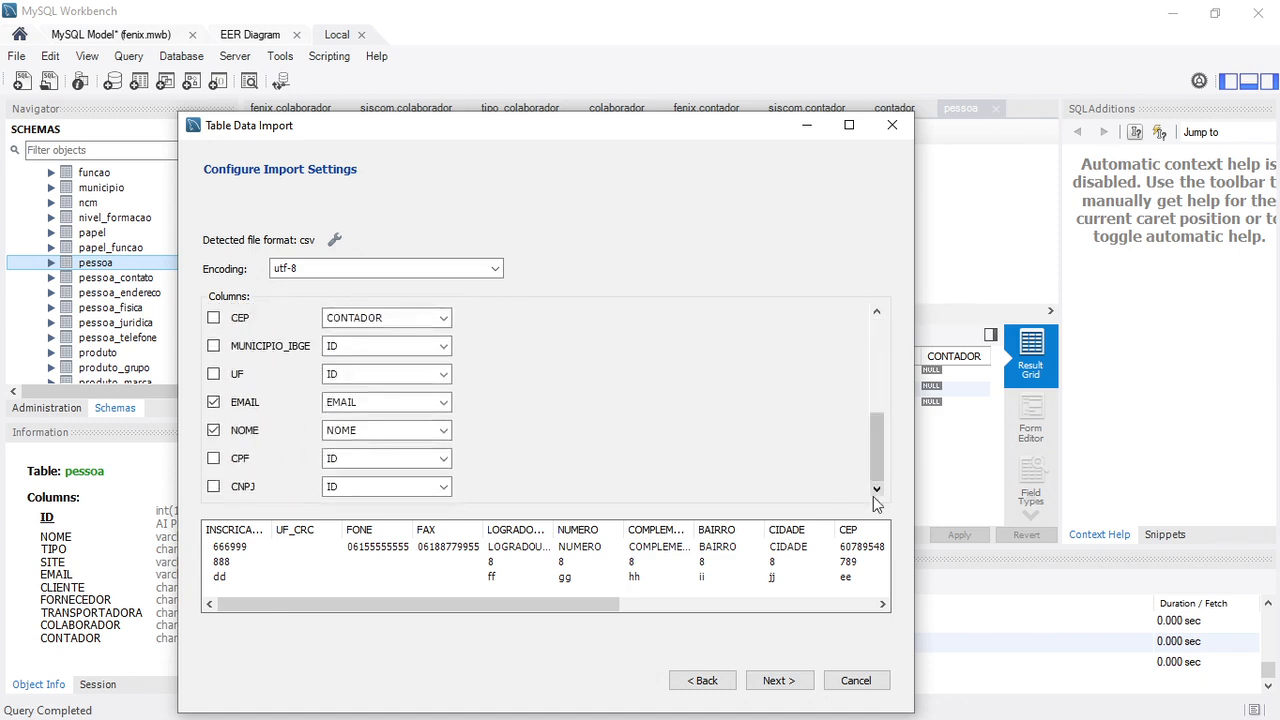
left_click(780, 684)
left_click(818, 682)
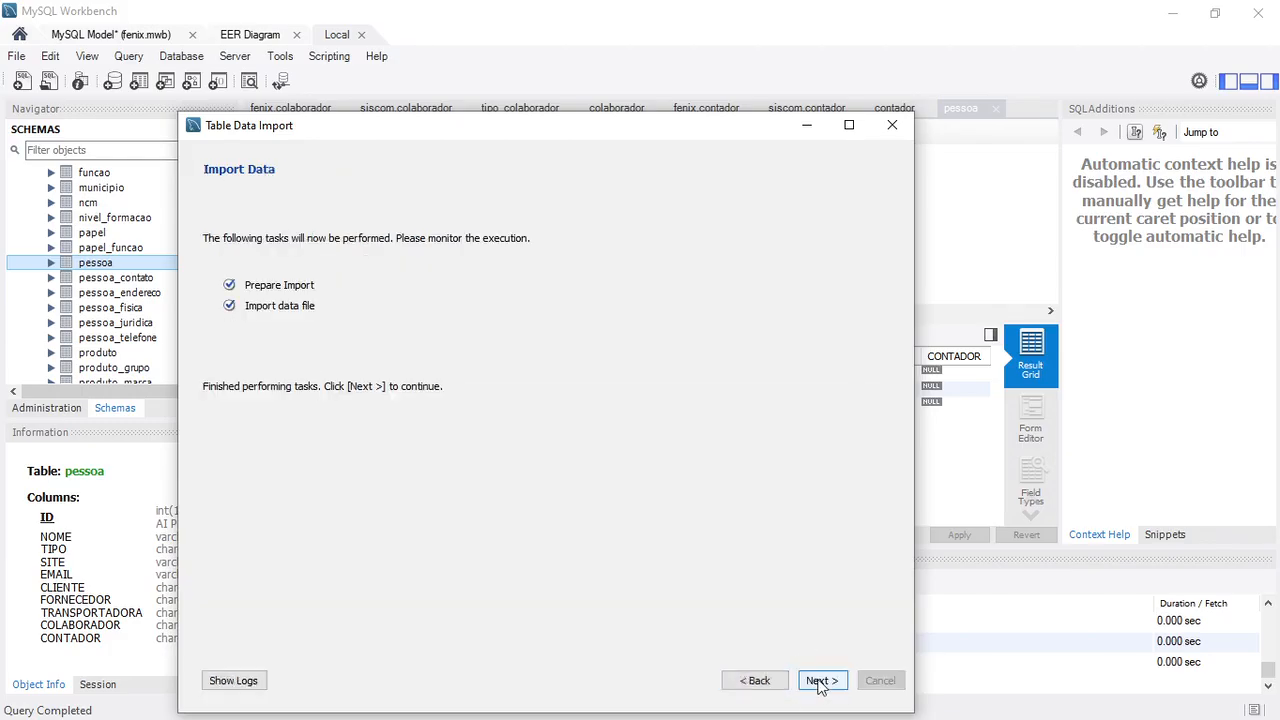
left_click(818, 682)
left_click(806, 681)
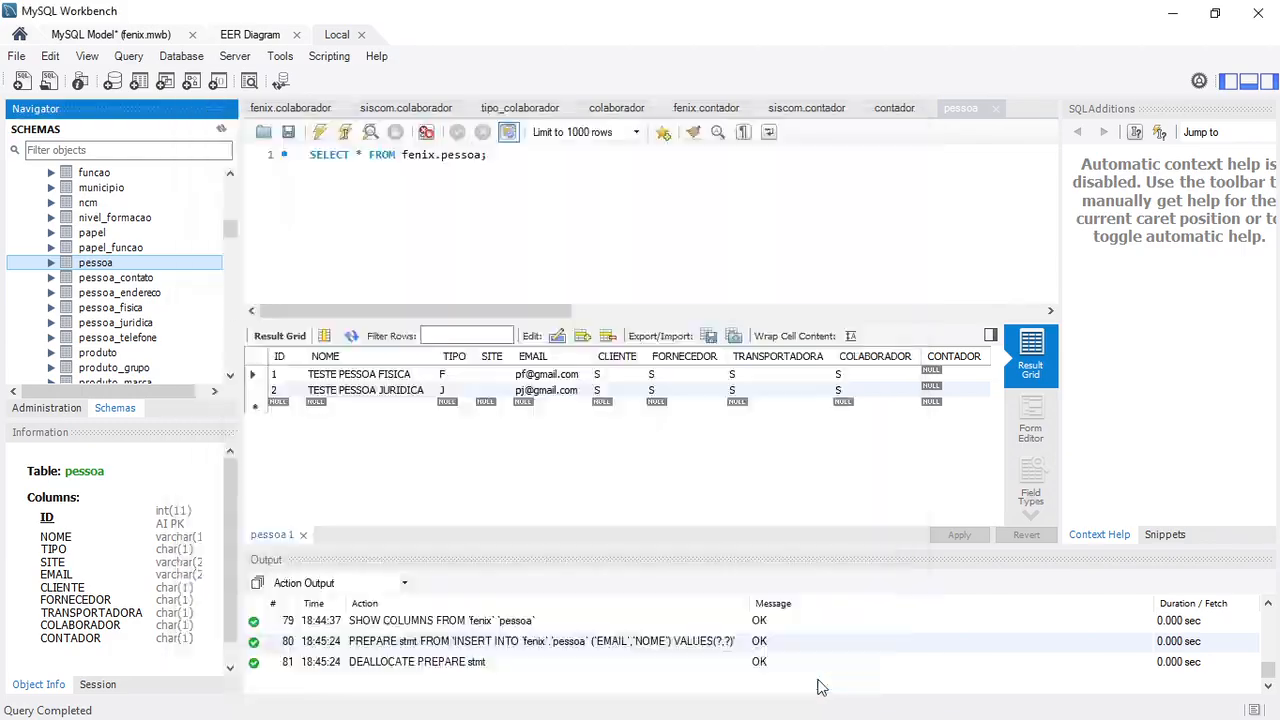
Refresh the pessoa results and review the NOME and EMAIL values of the newly imported records.
left_click(351, 335)
left_click(290, 408)
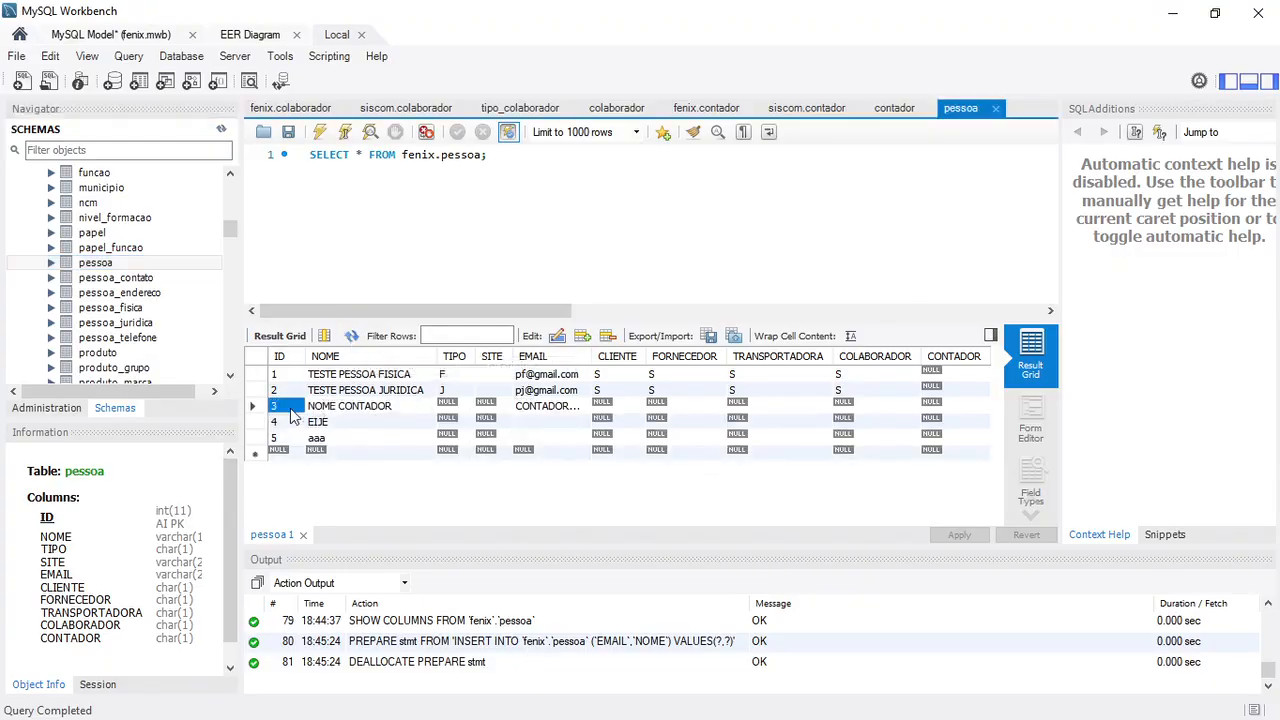
key("Right")
key("Down")
key("Down")
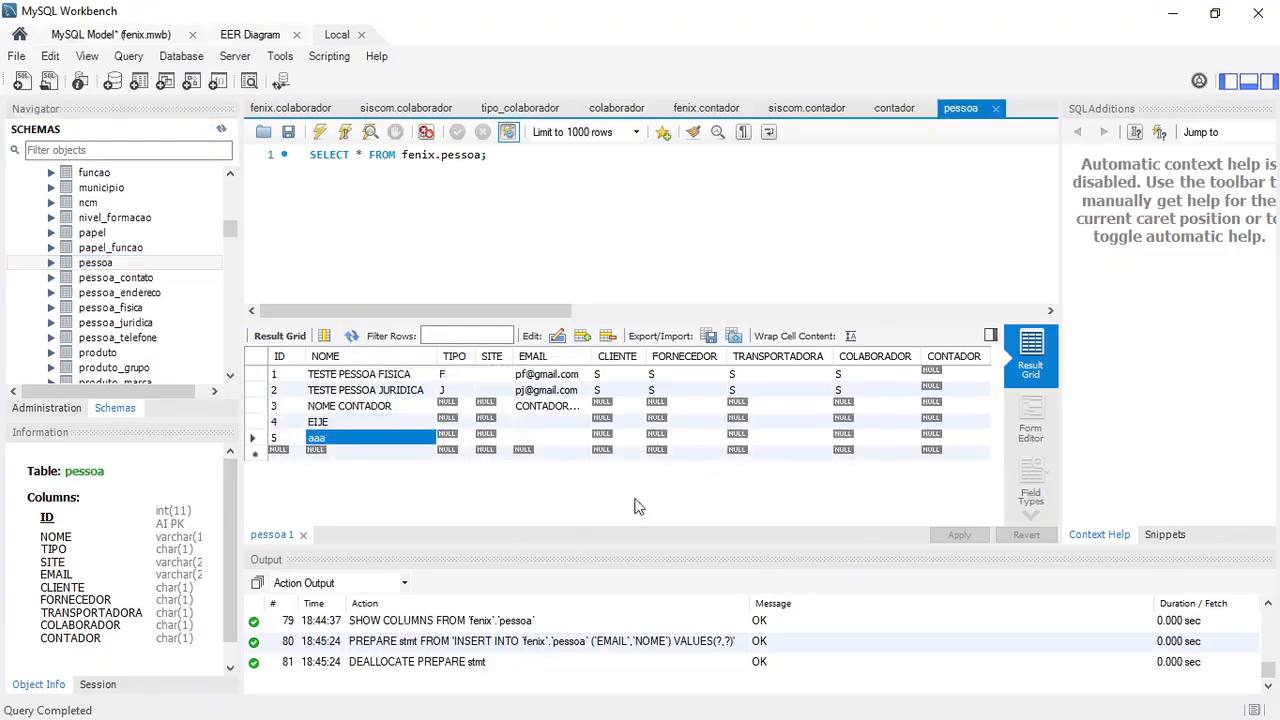
key("Up")
key("Up")
key("Right")
key("Right")
key("Right")
key("Down")
key("Down")
key("Up")
key("Up")
Set TIPO to F for the pessoa record with ID 3.
key("Left")
key("Left")
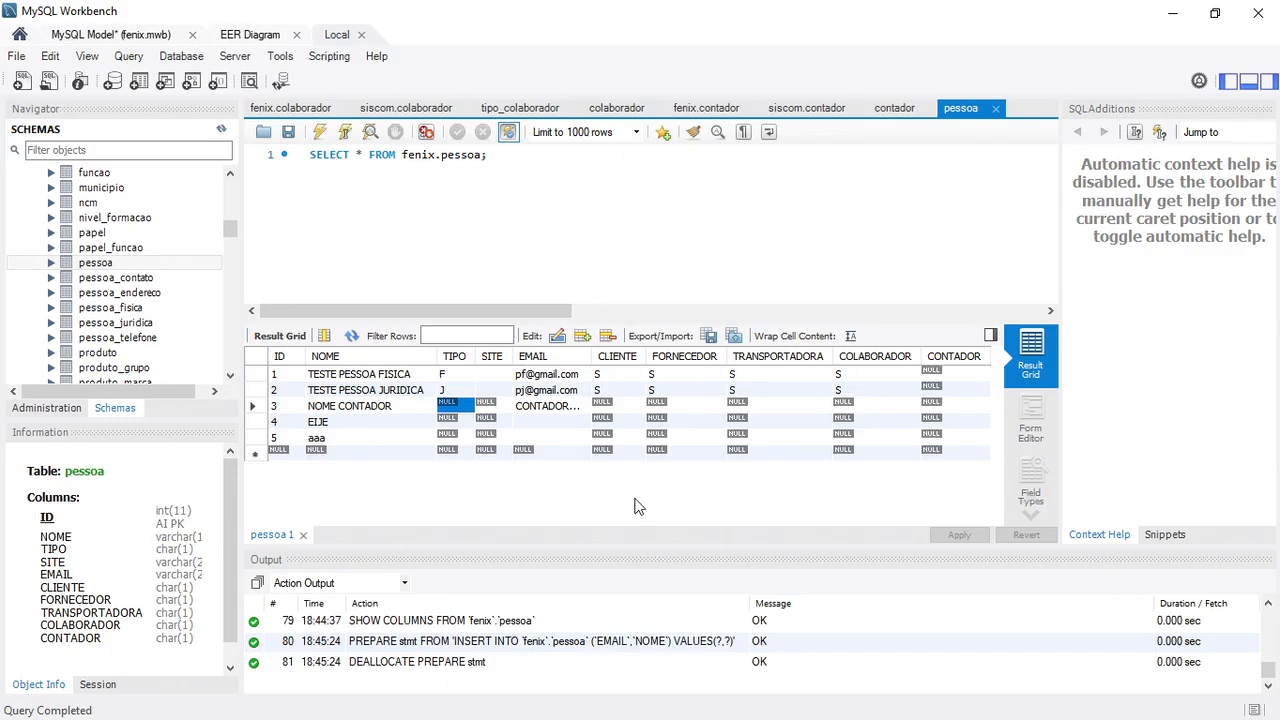
type("F")
key("Return")
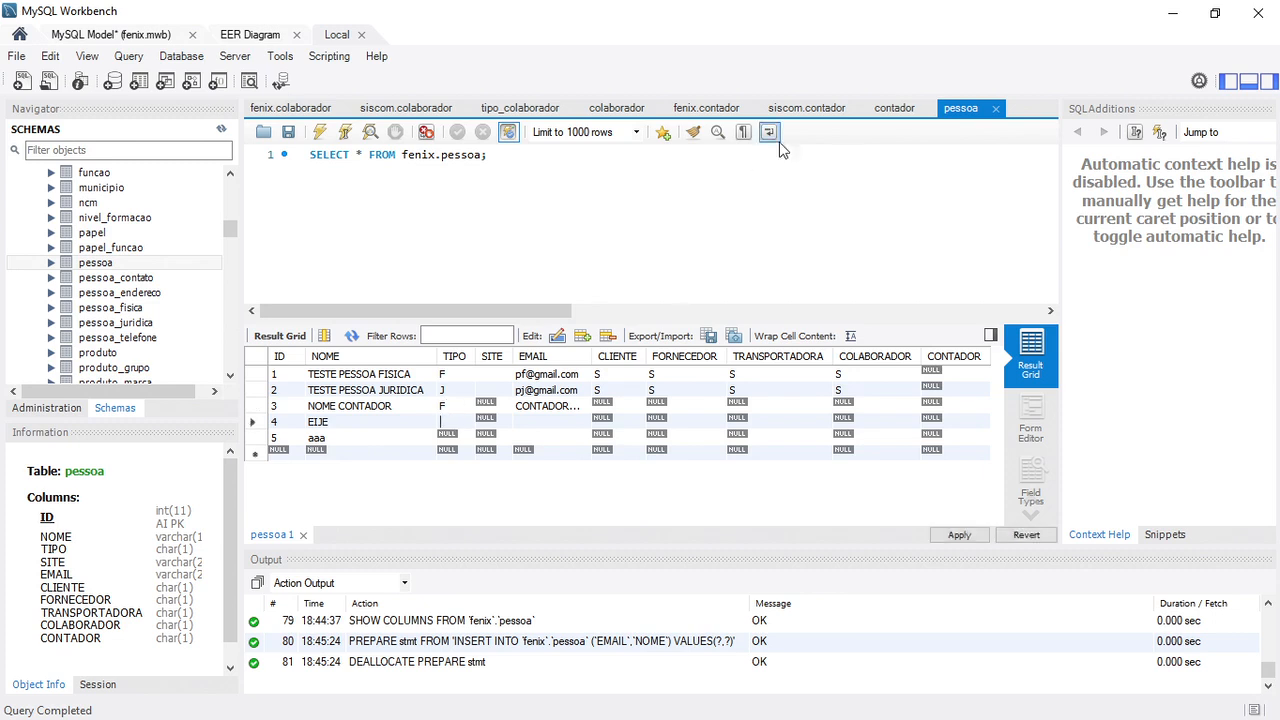
Check the CPF and CNPJ values of the siscom.contador records to determine each person's type.
left_click(902, 106)
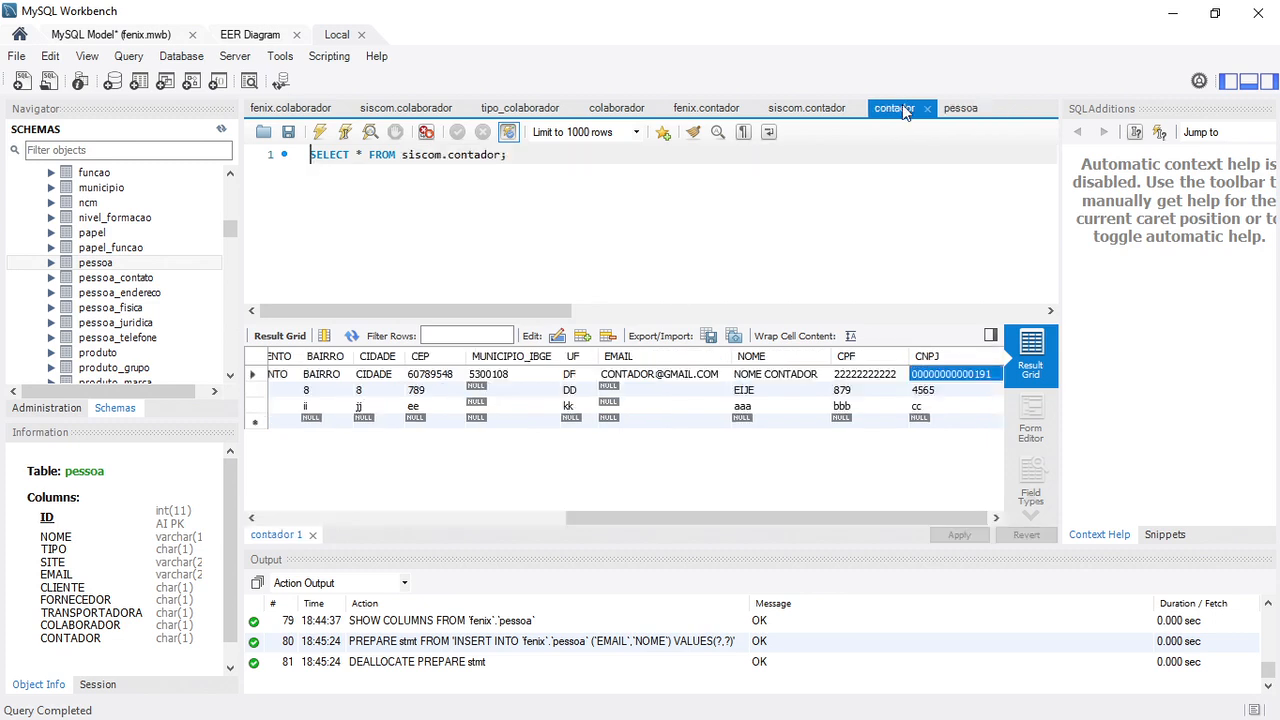
left_click(760, 408)
key("Up")
key("Up")
key("Right")
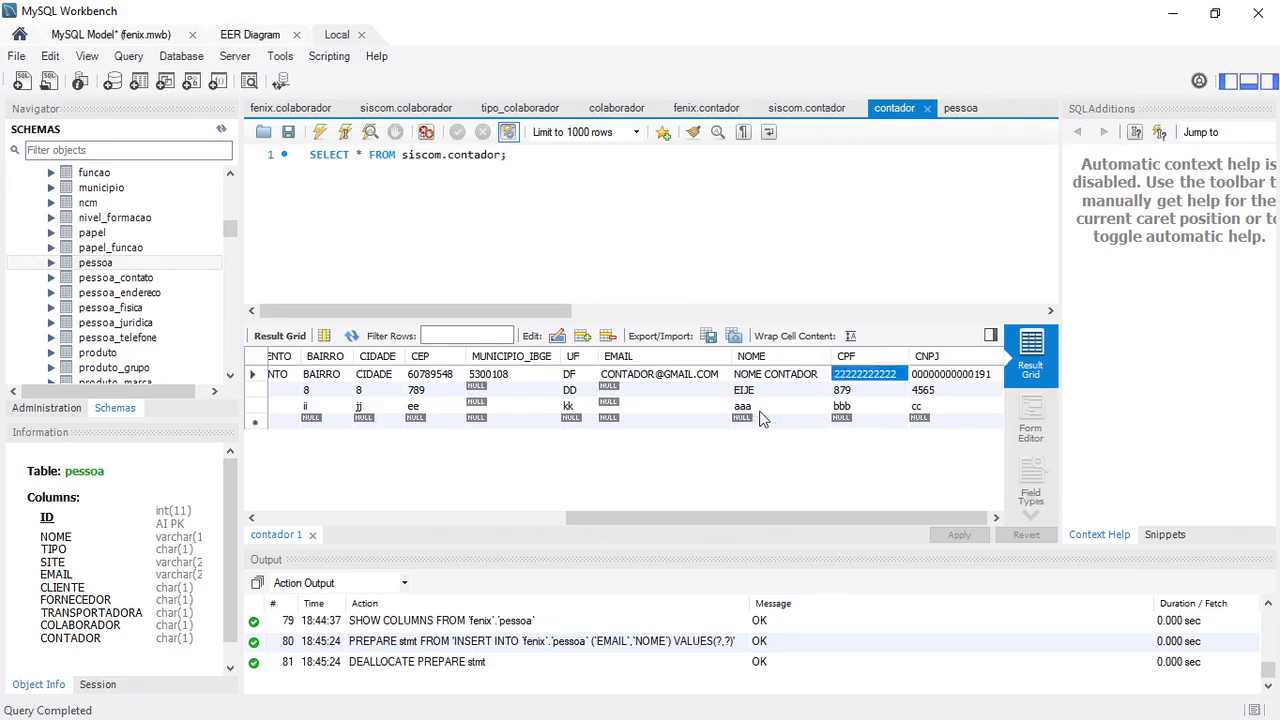
key("Right")
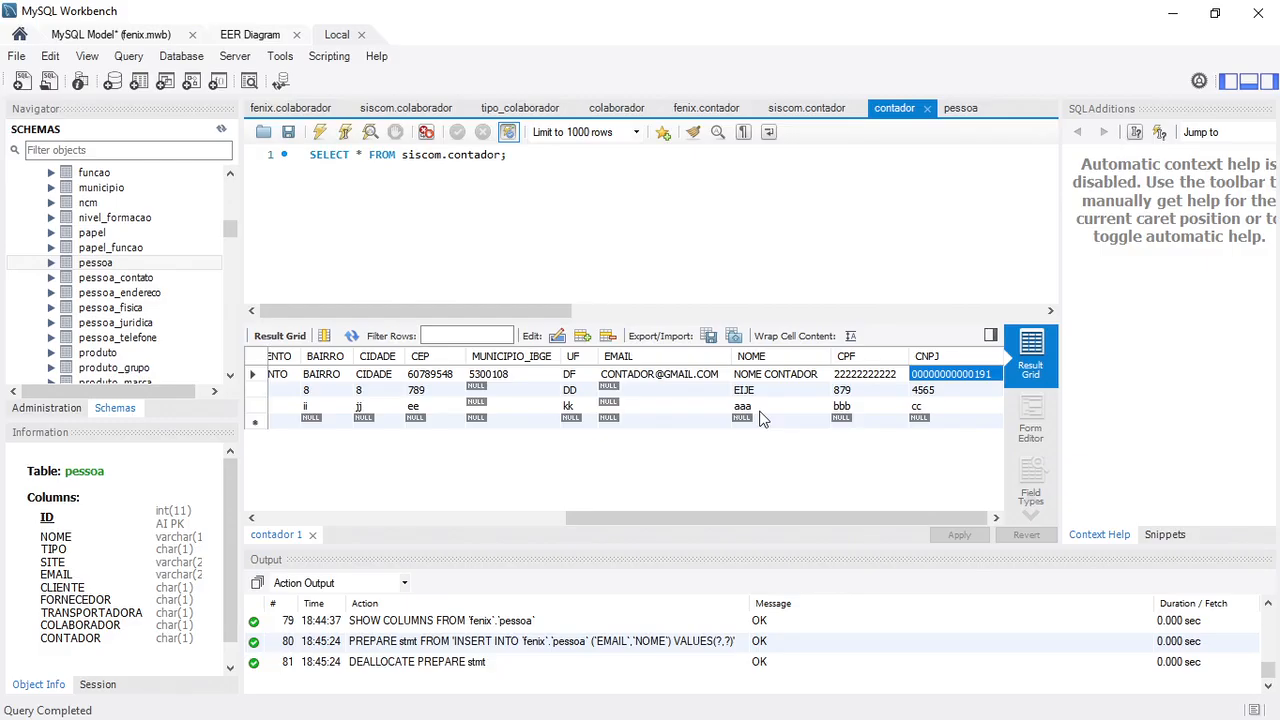
Set TIPO to J for pessoa record 4 and to F for record 5.
left_click(964, 112)
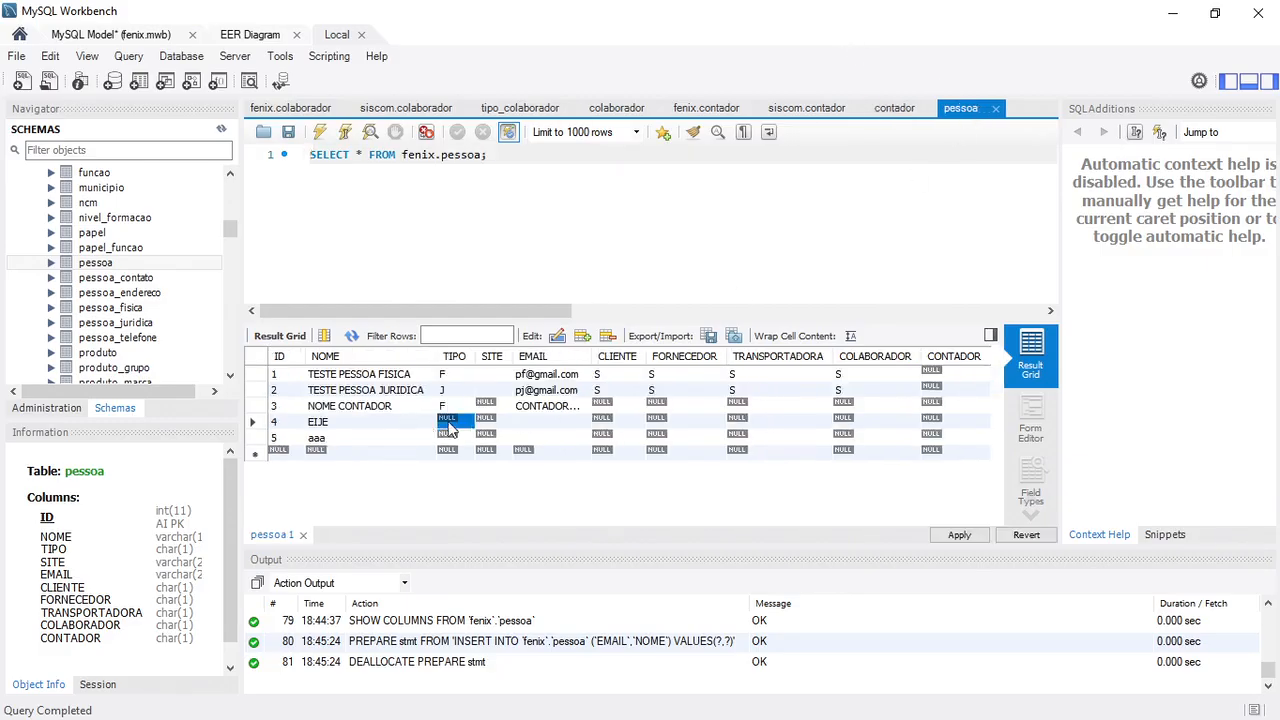
type("j")
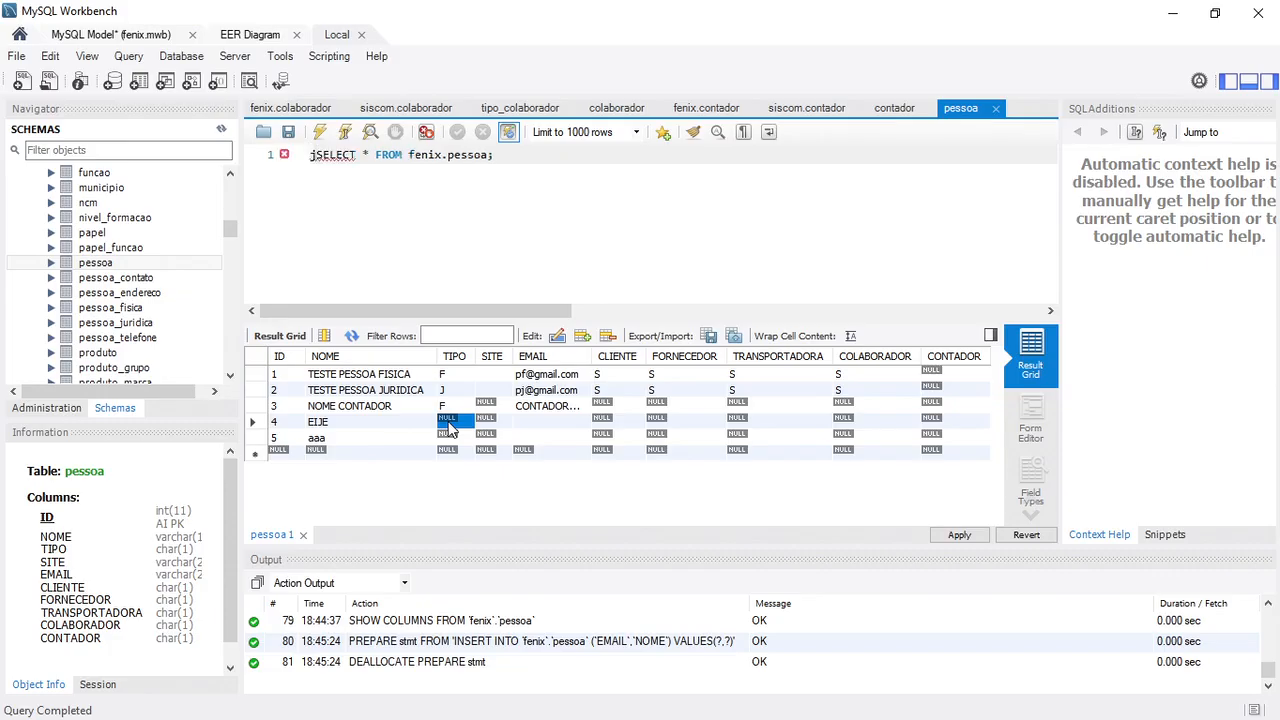
double_click(447, 422)
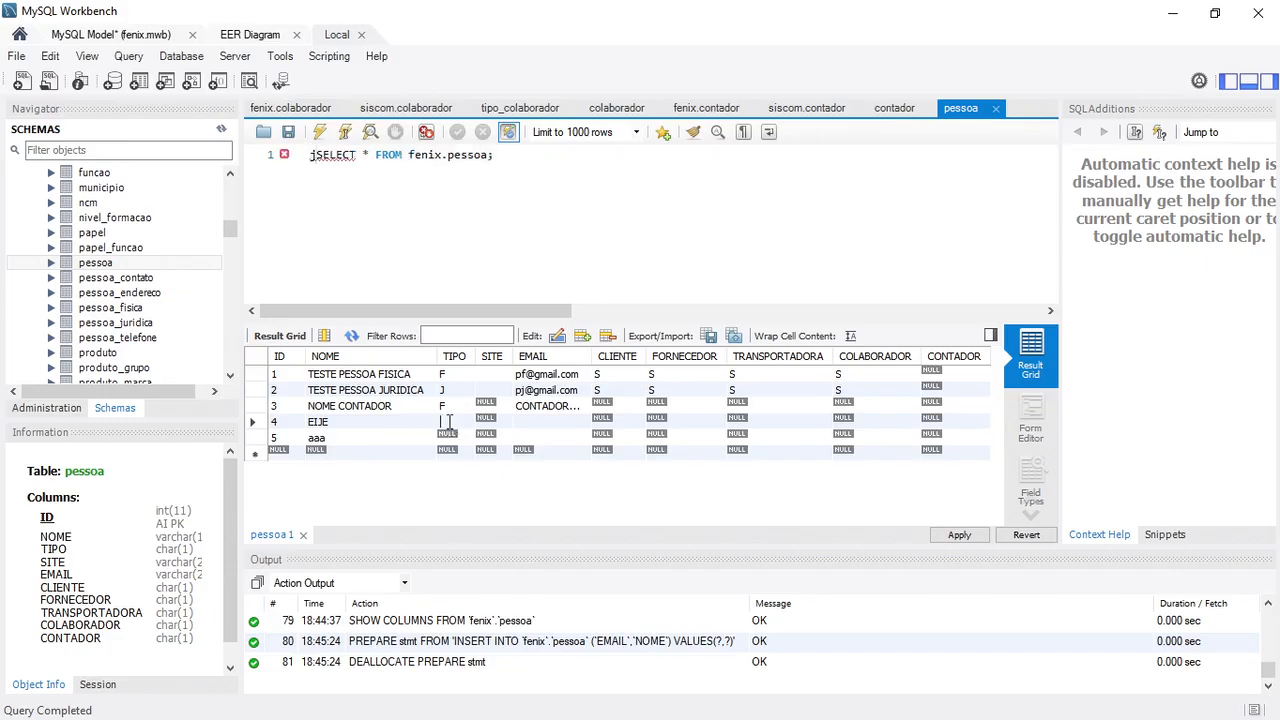
type("J")
key("Return")
type("F")
double_click(447, 422)
Check the EMAIL cells of pessoa records 3, 4 and 5.
key("Up")
key("Right")
key("Right")
double_click(532, 408)
double_click(535, 425)
double_click(538, 444)
Set the CONTADOR flag to S for pessoa records 3, 4 and 5.
double_click(945, 421)
key("Up")
type("S")
key("Down")
type("S")
key("Down")
type("S")
key("Up")
key("Up")
key("Up")
key("Left")
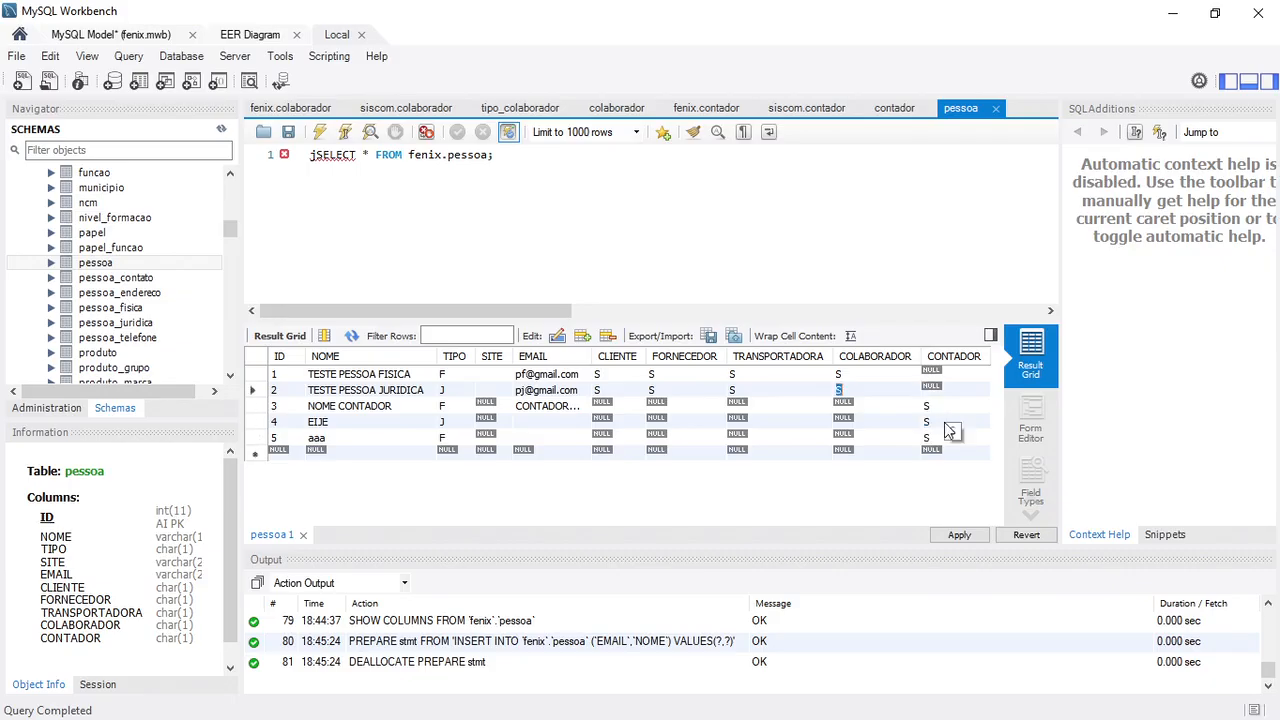
Apply the pending TIPO and CONTADOR updates of pessoa records 3, 4 and 5 to the database.
double_click(742, 421)
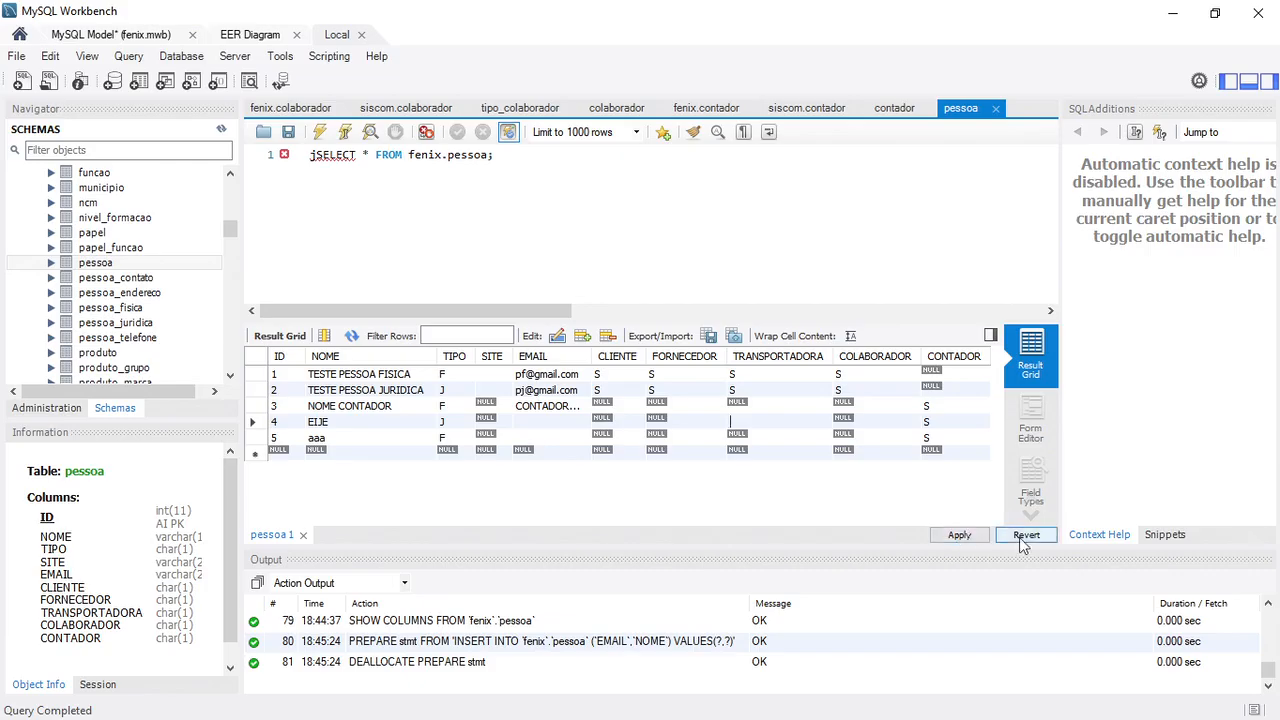
left_click(978, 537)
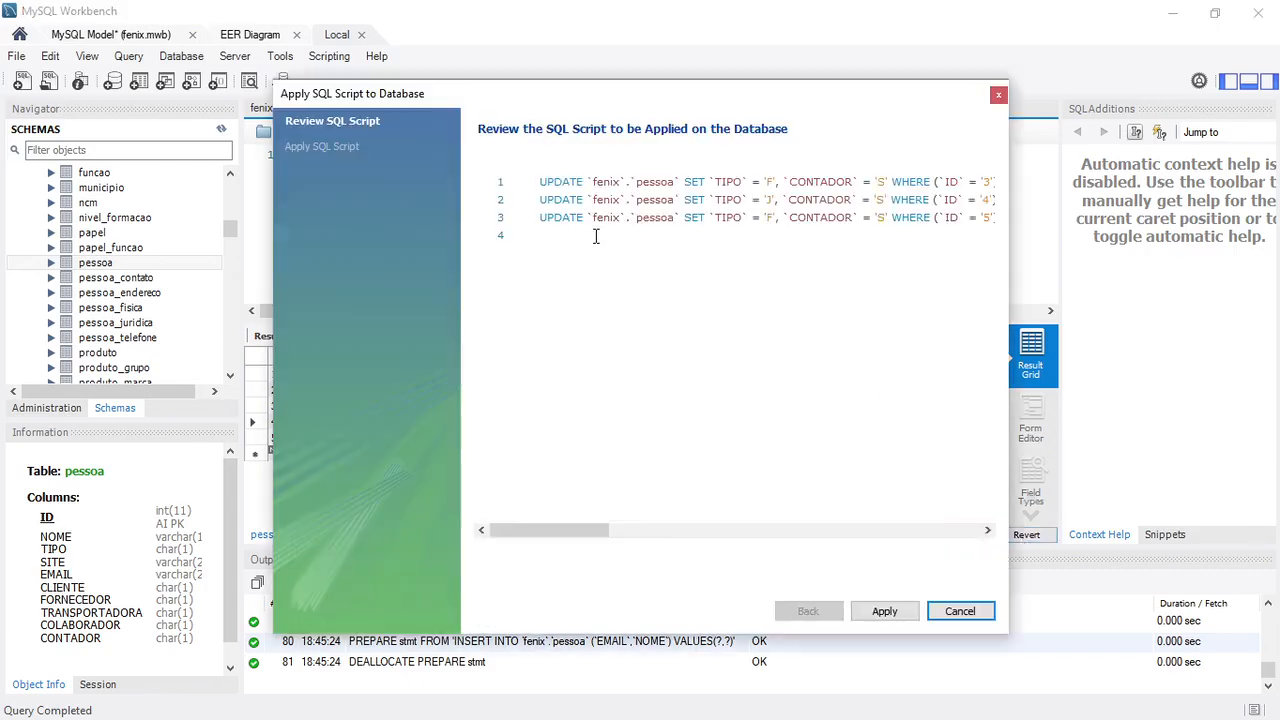
left_click(898, 612)
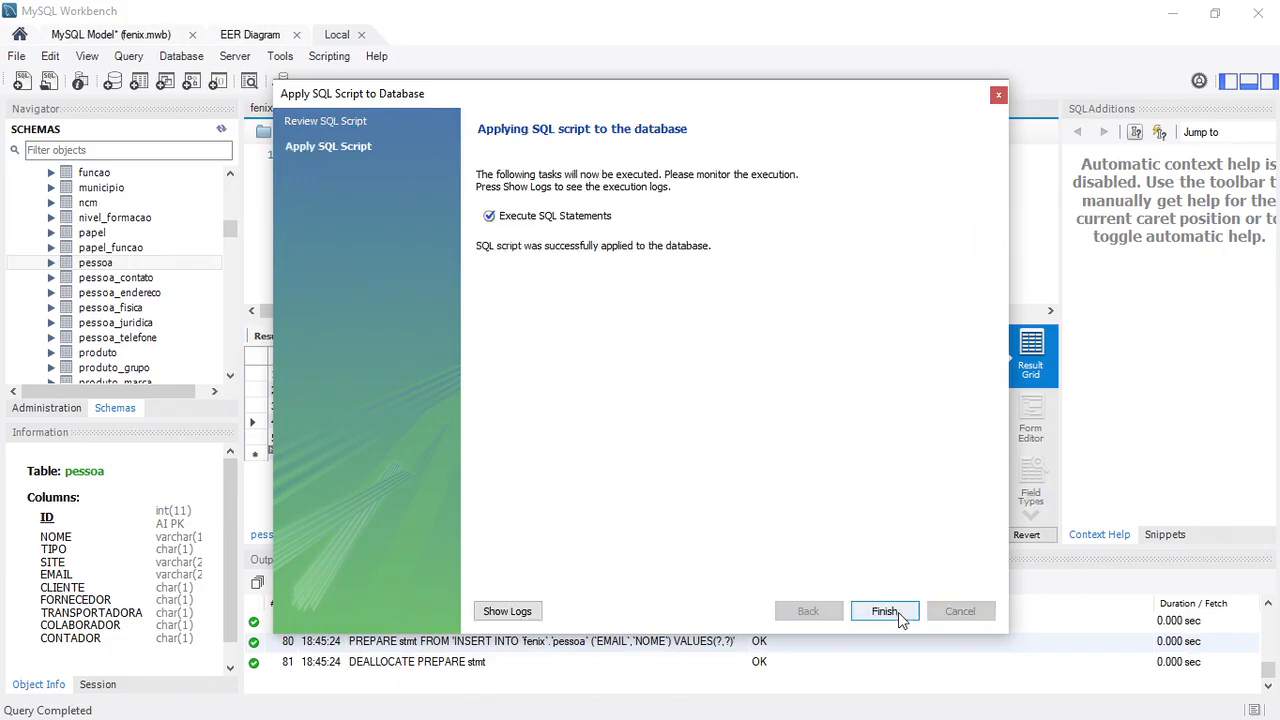
left_click(885, 611)
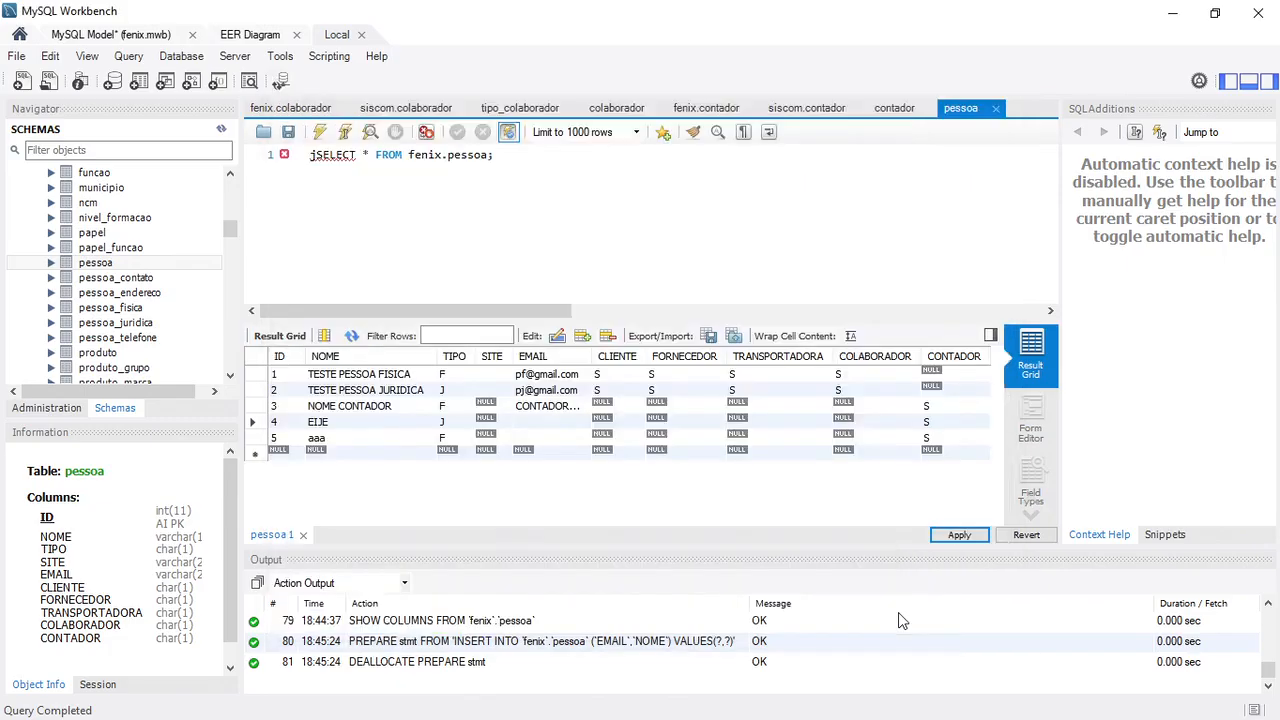
double_click(368, 375)
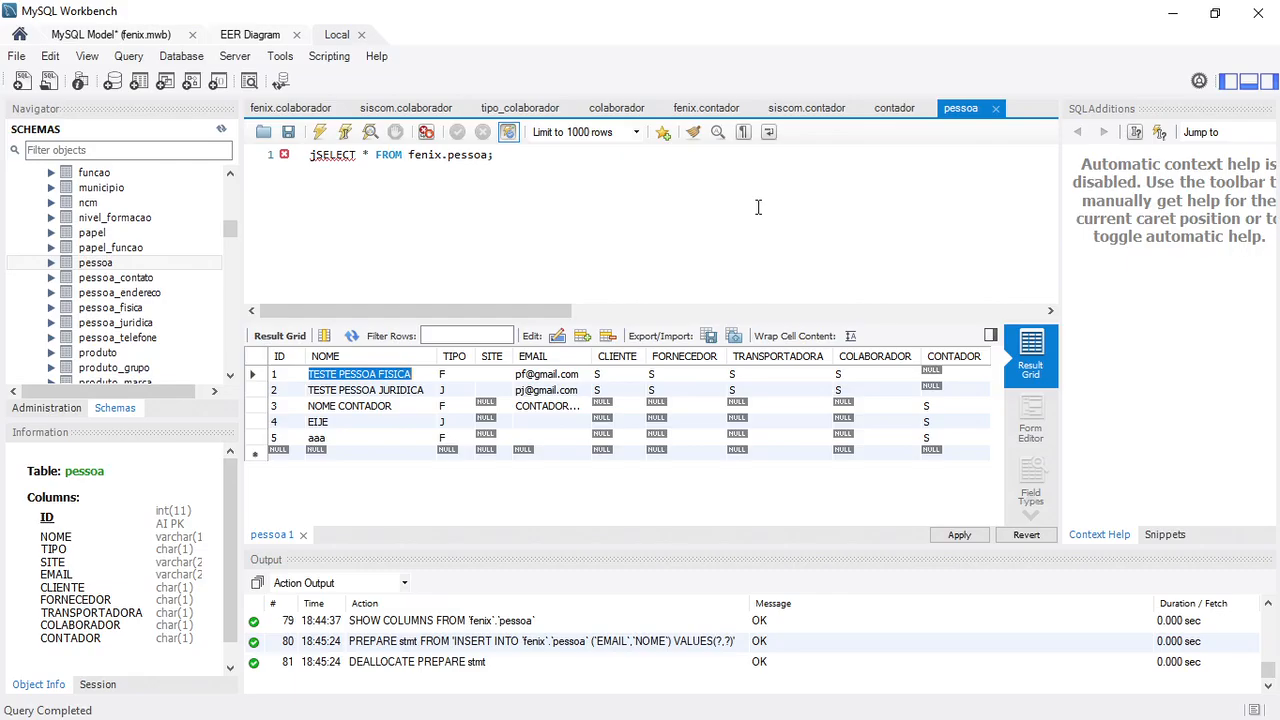
right_click(133, 309)
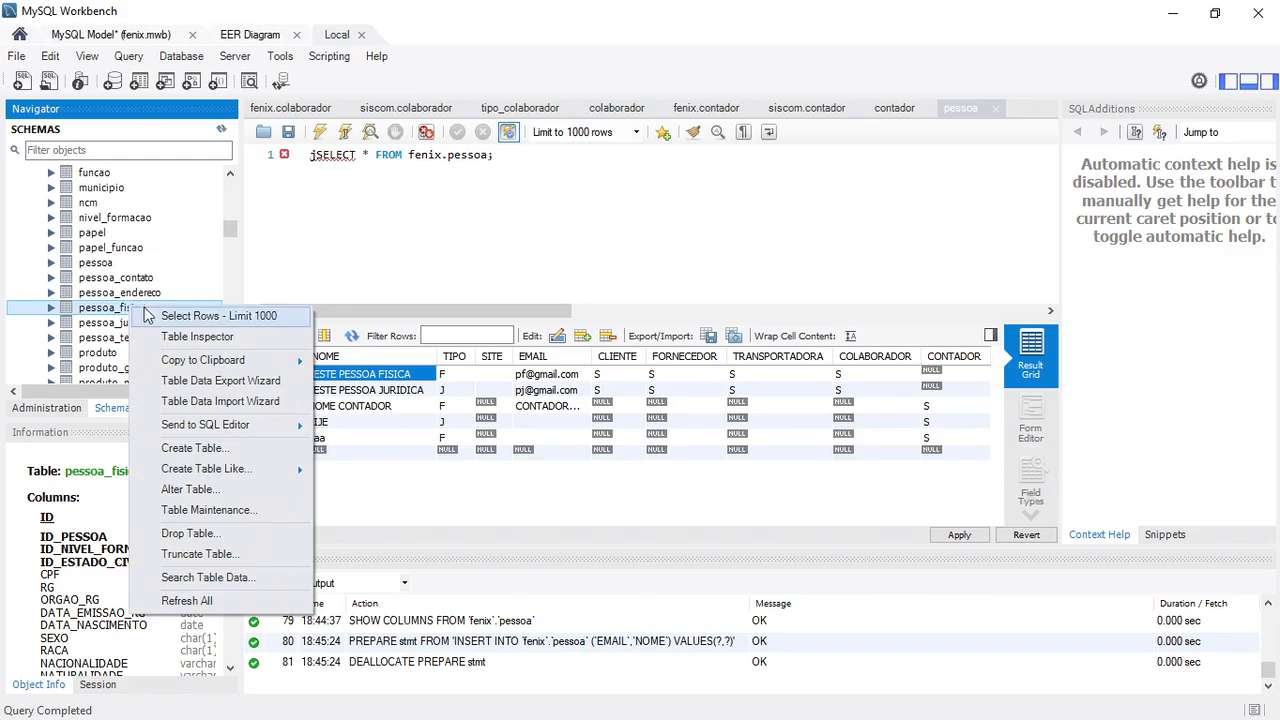
left_click(350, 245)
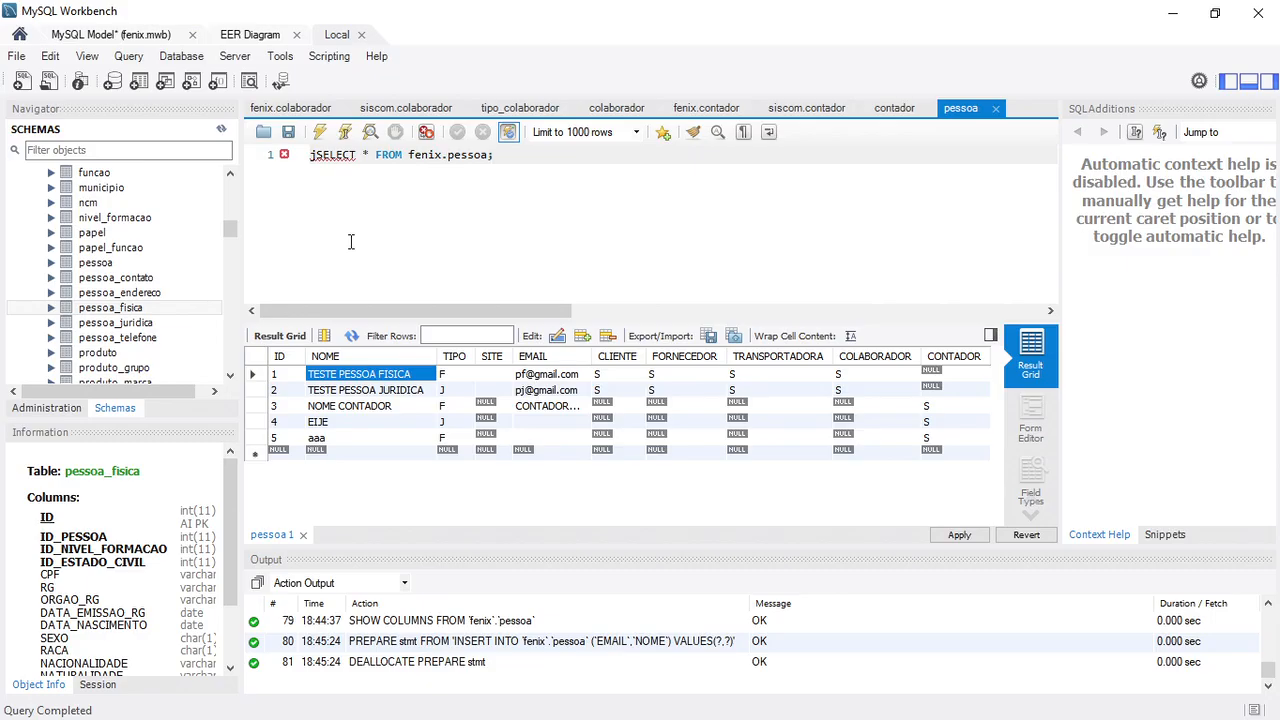
right_click(137, 313)
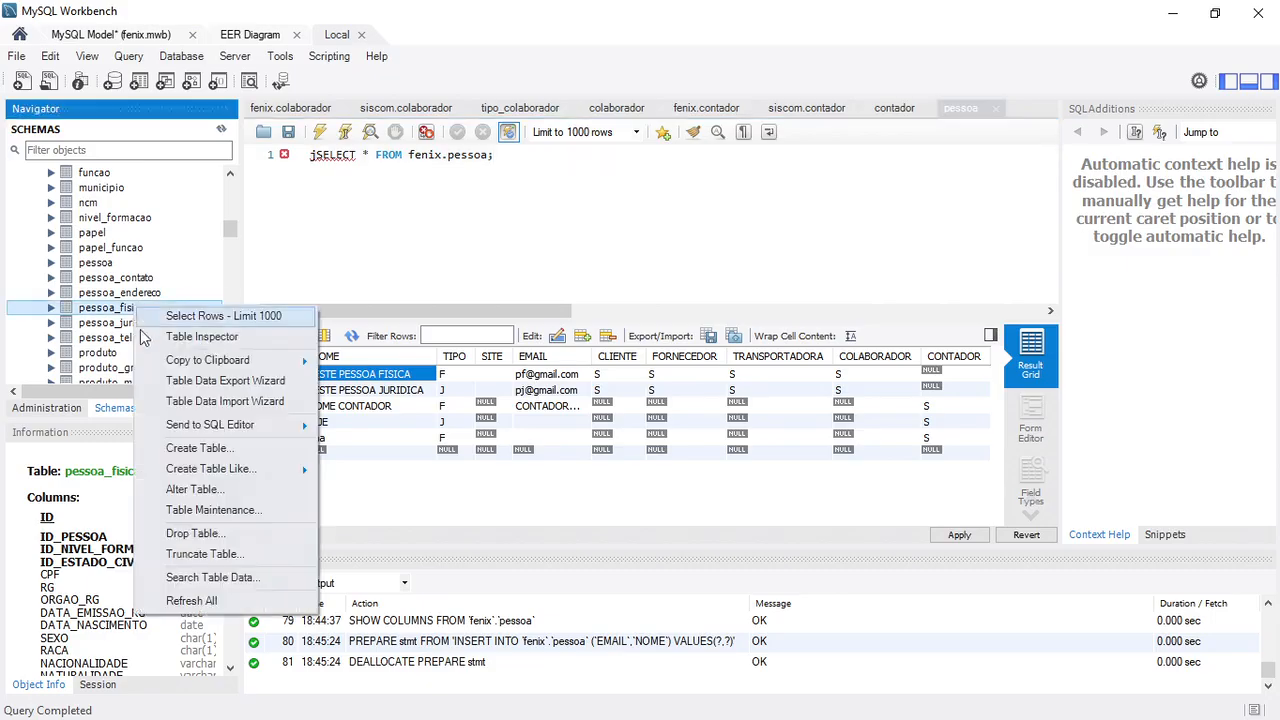
left_click(182, 401)
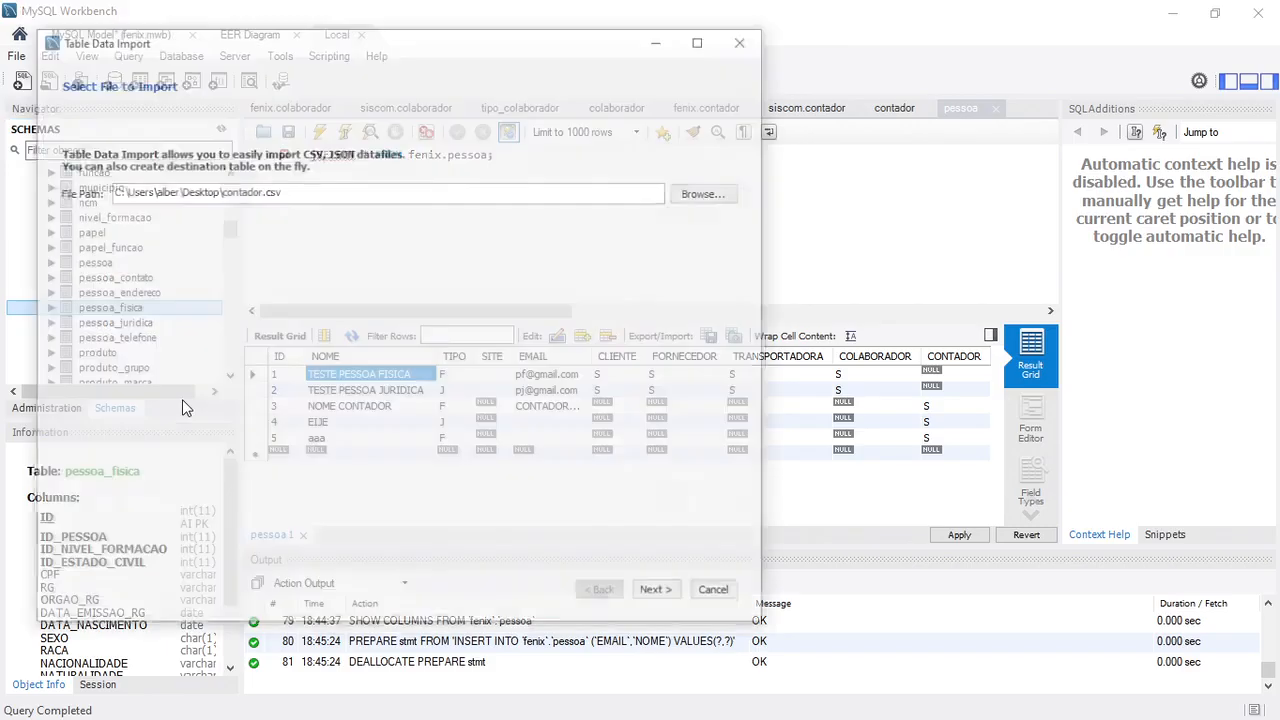
left_click(660, 594)
left_click(666, 597)
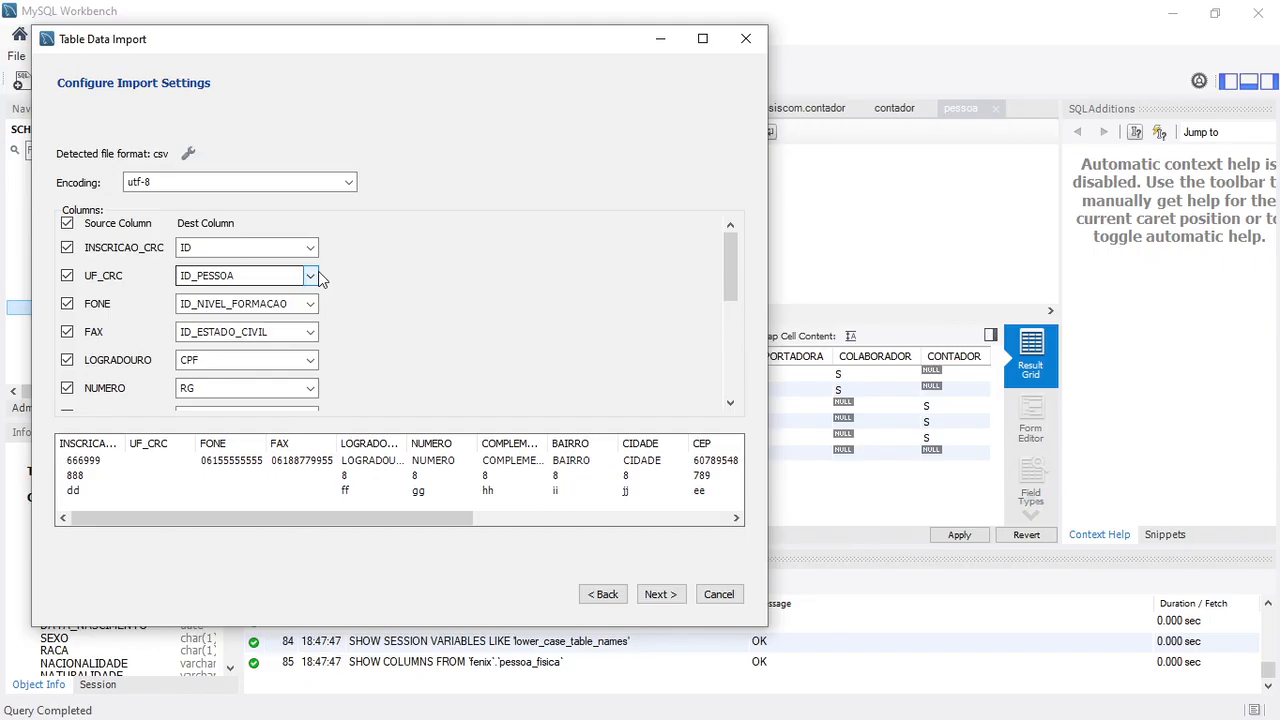
left_click(67, 248)
left_click(67, 276)
left_click_drag(280, 49, 655, 24)
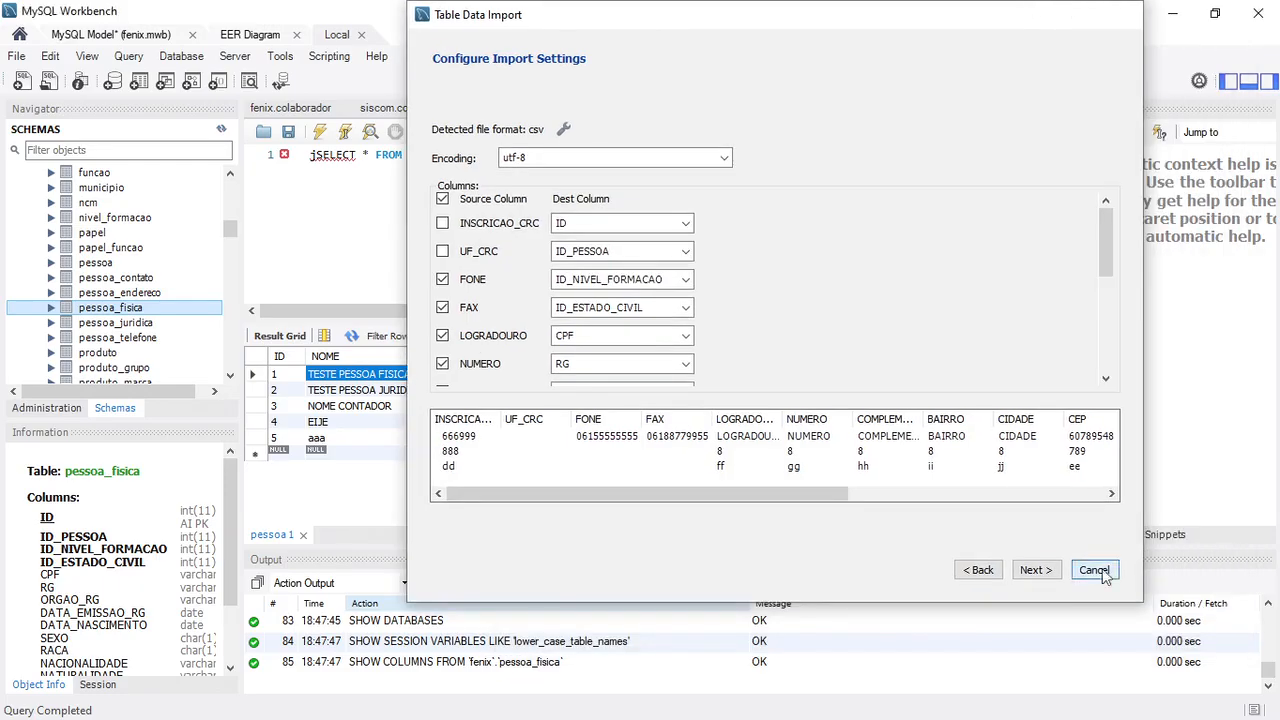
left_click(1092, 570)
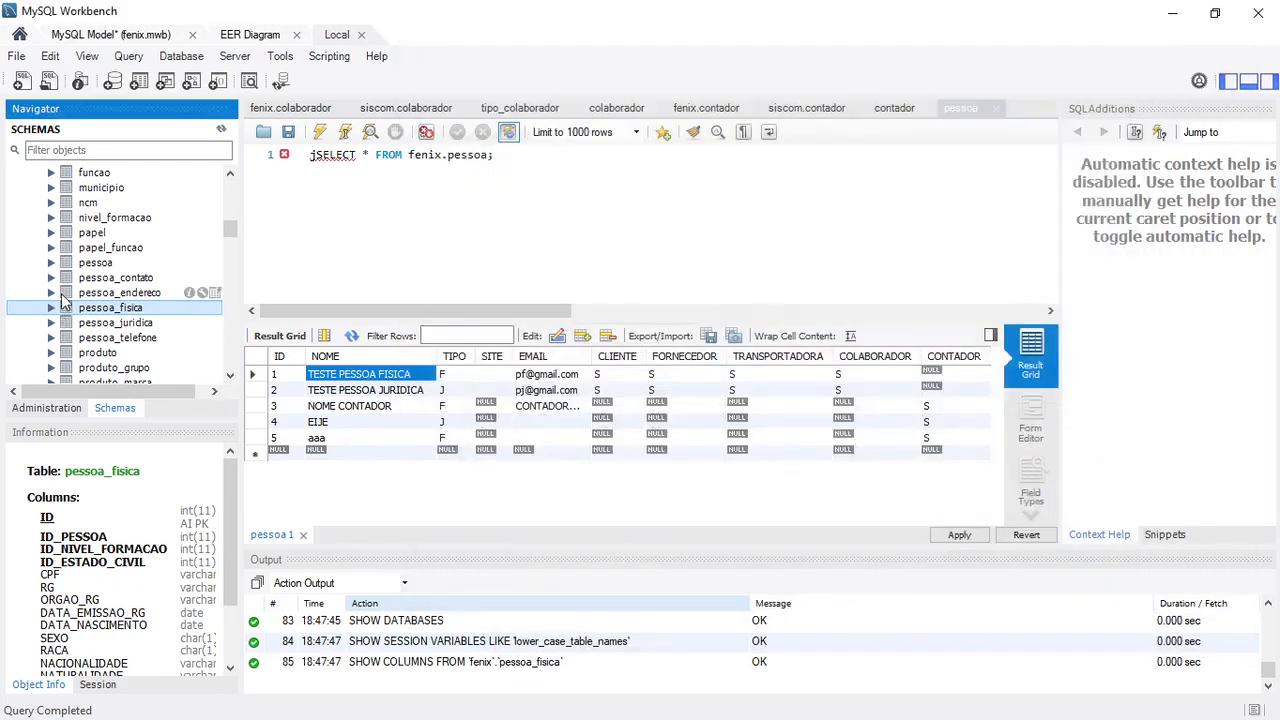
Examine the column list of the fenix pessoa_fisica table and query its rows.
left_click(230, 210)
left_click(232, 193)
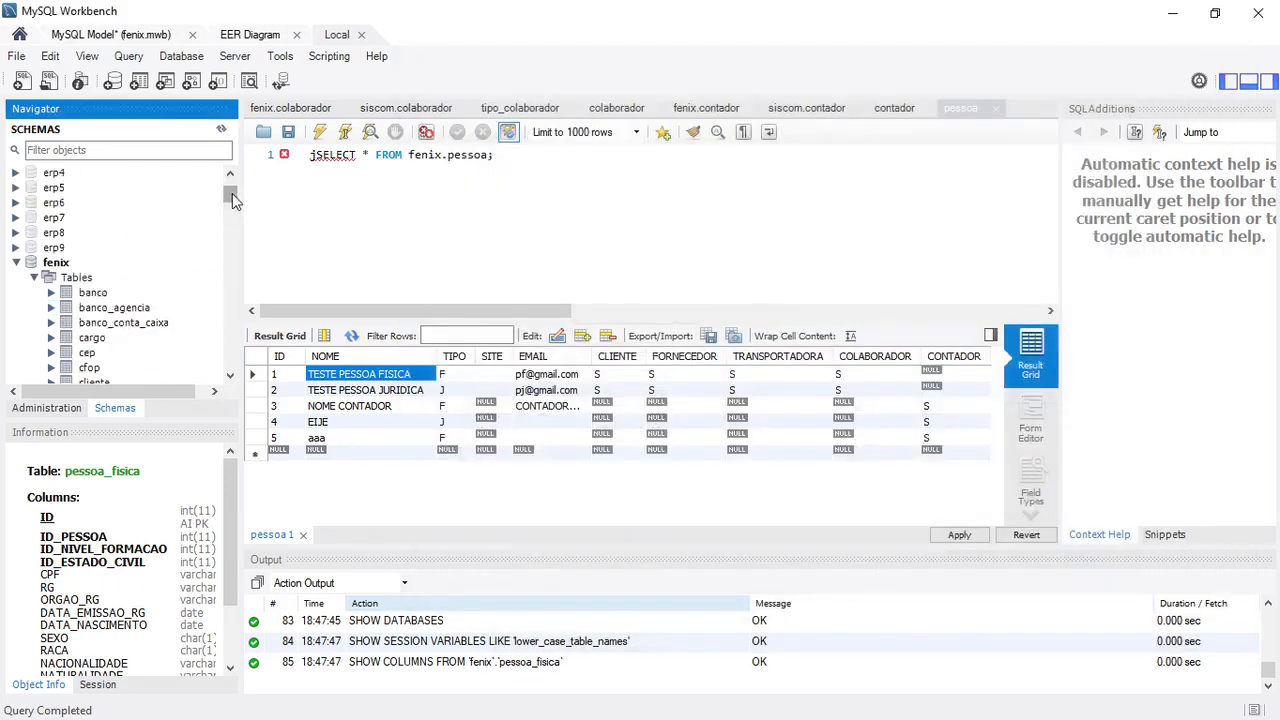
left_click(228, 256)
left_click(226, 265)
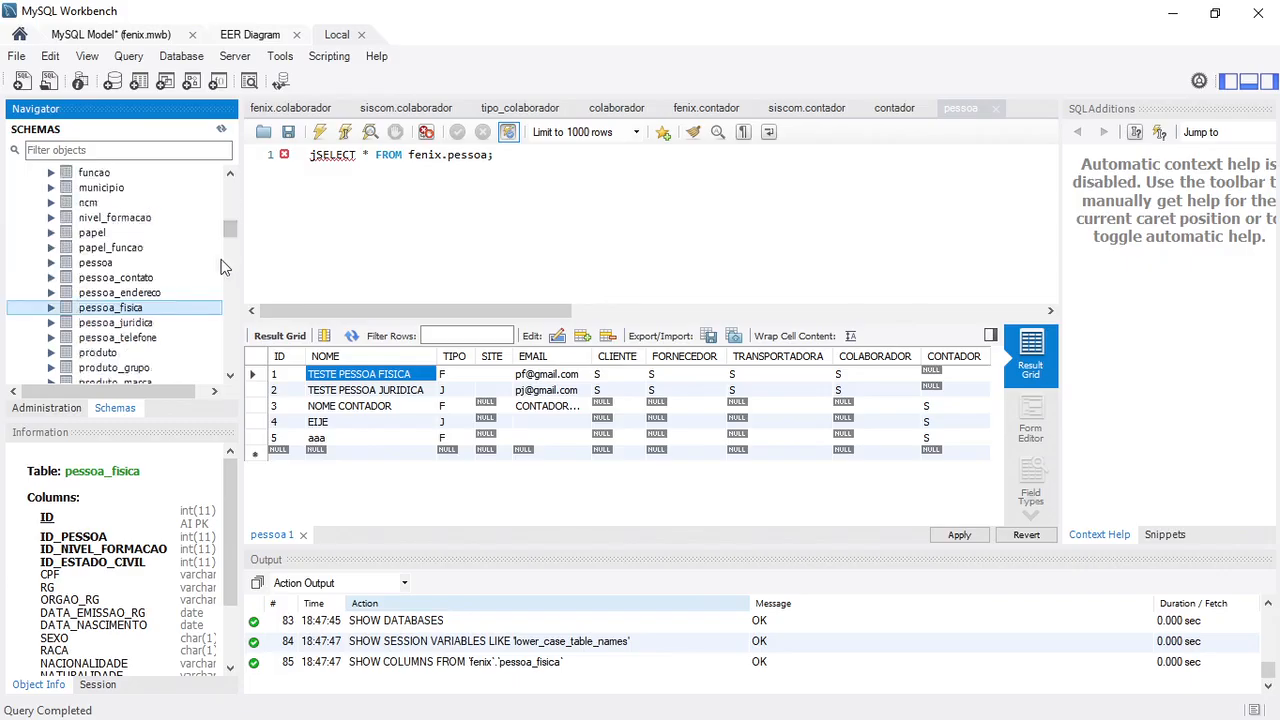
left_click(51, 307)
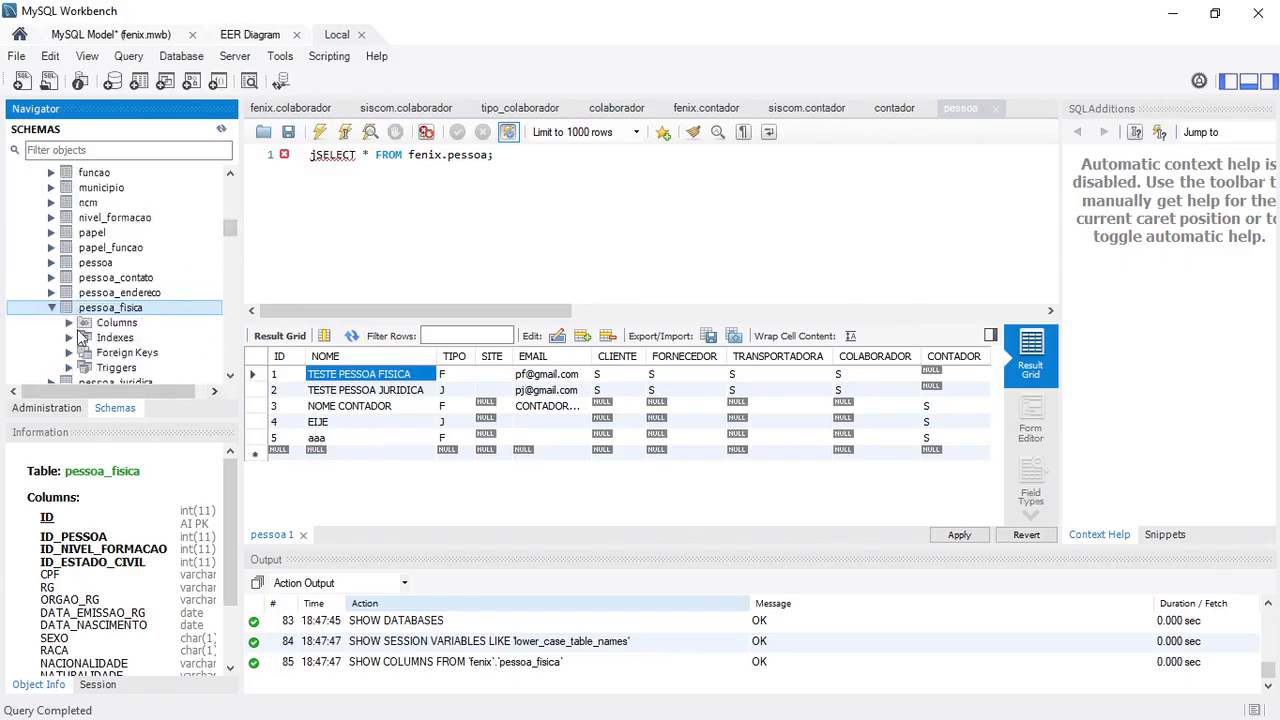
left_click(69, 323)
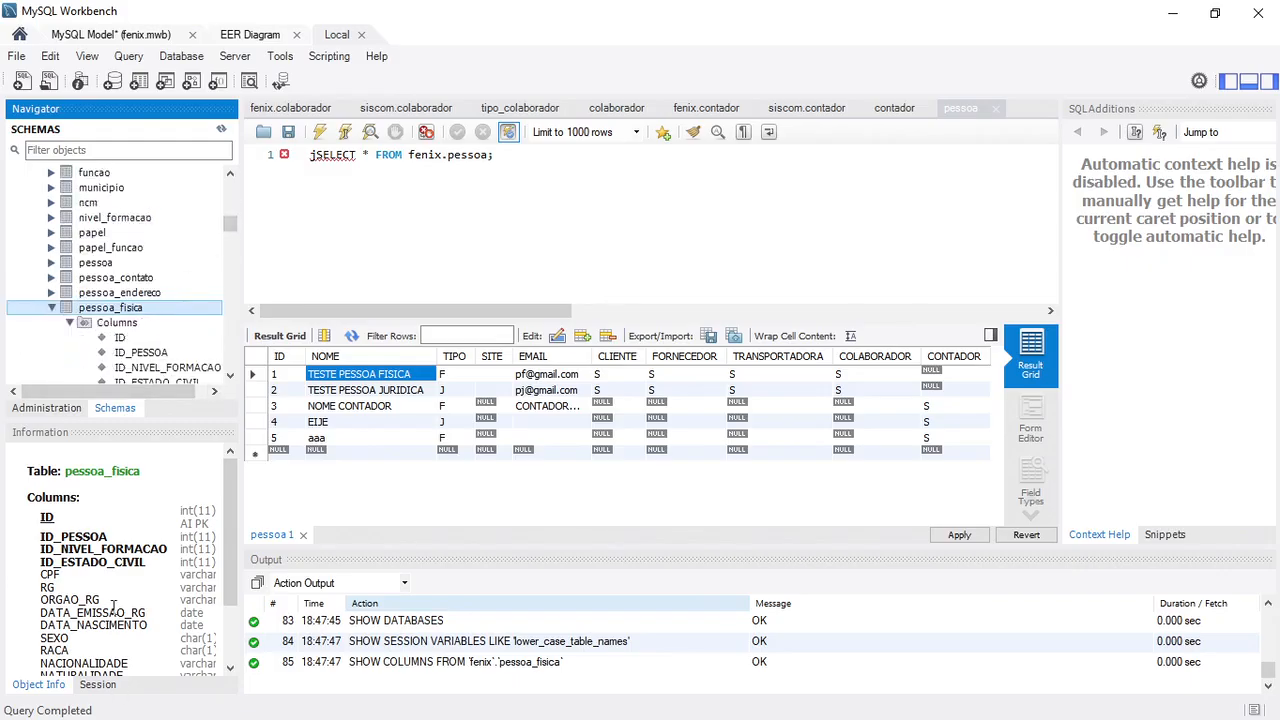
left_click_drag(237, 530, 240, 586)
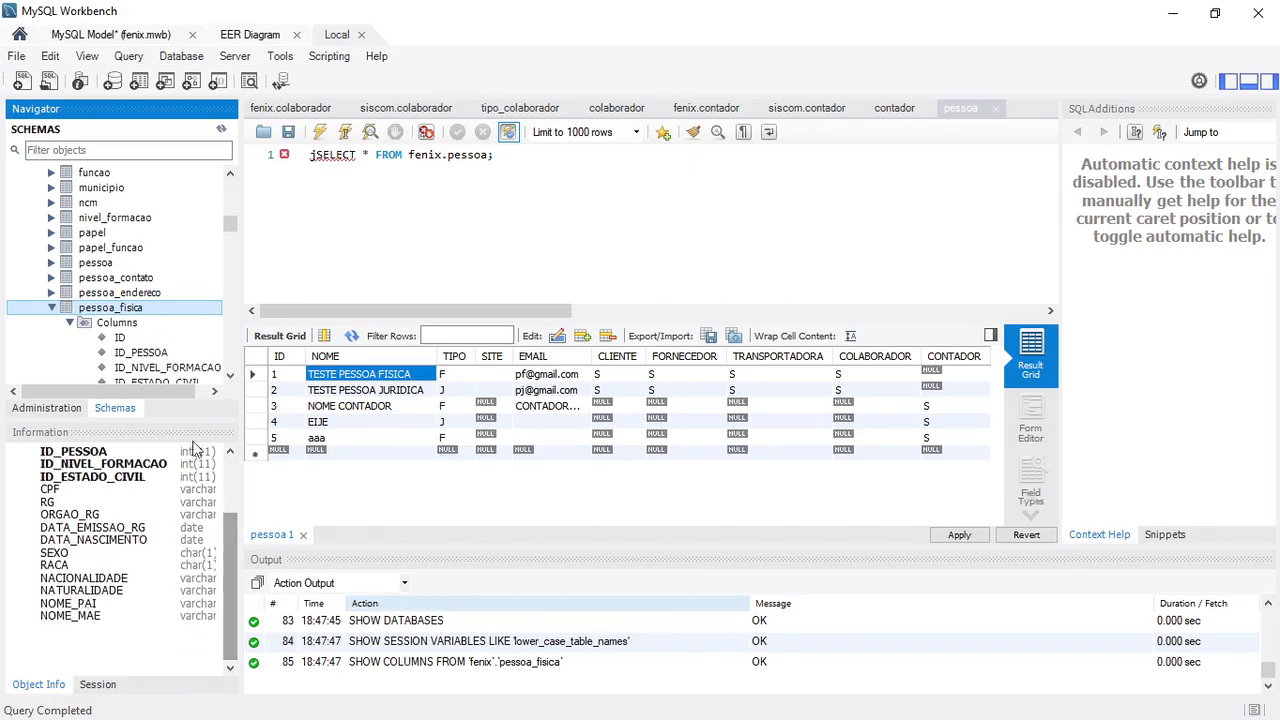
left_click(52, 308)
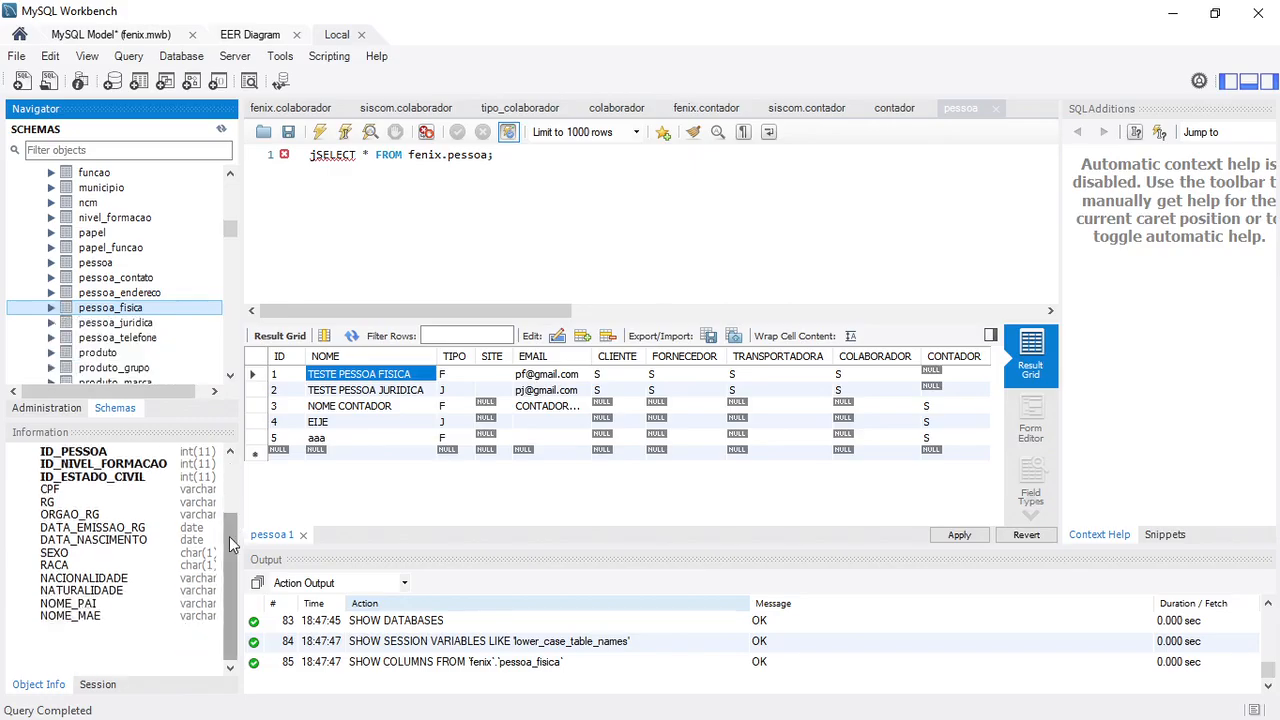
scroll(224, 510, "up", 2)
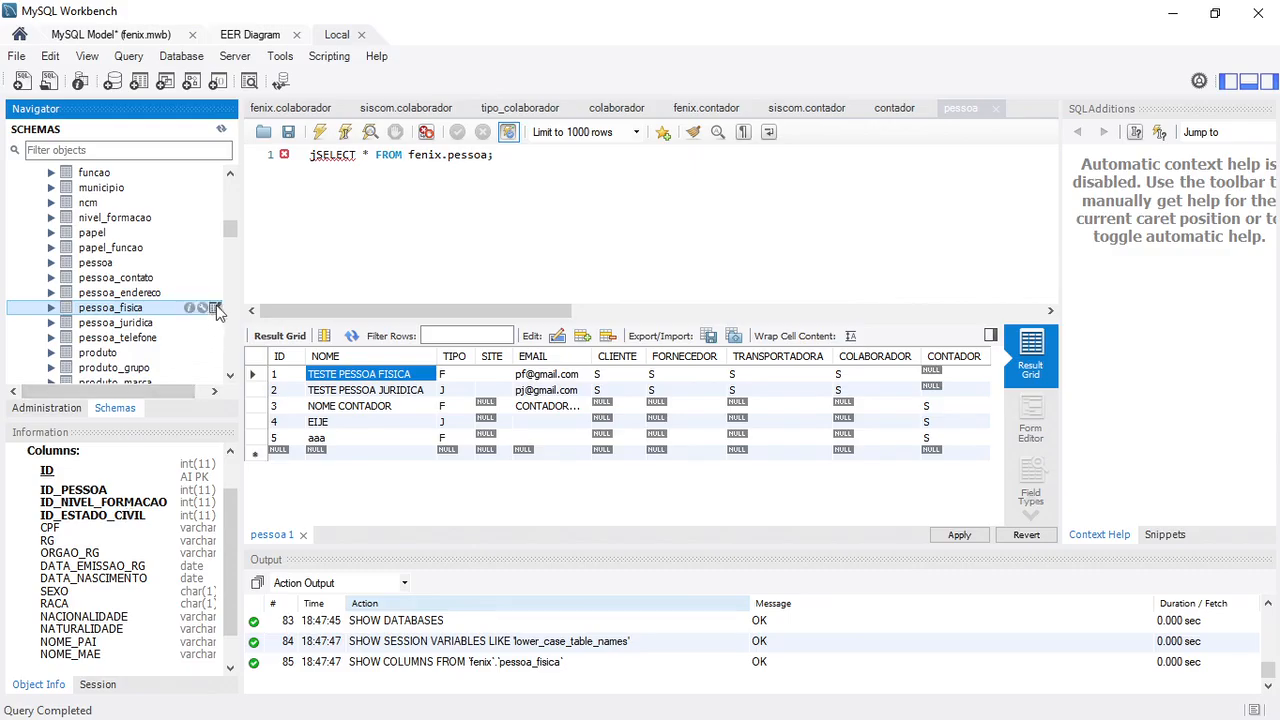
left_click(215, 308)
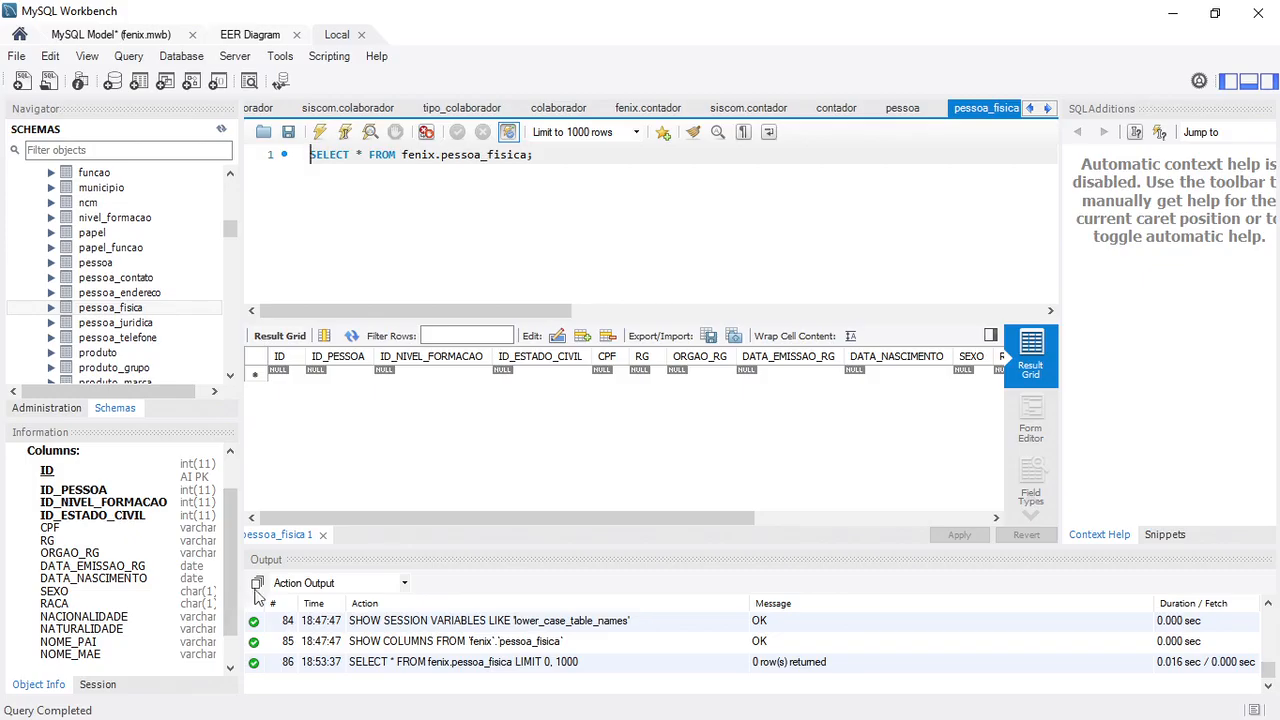
mouse_move(232, 579)
left_mouse_down()
mouse_move(232, 600)
mouse_move(229, 586)
left_mouse_up()
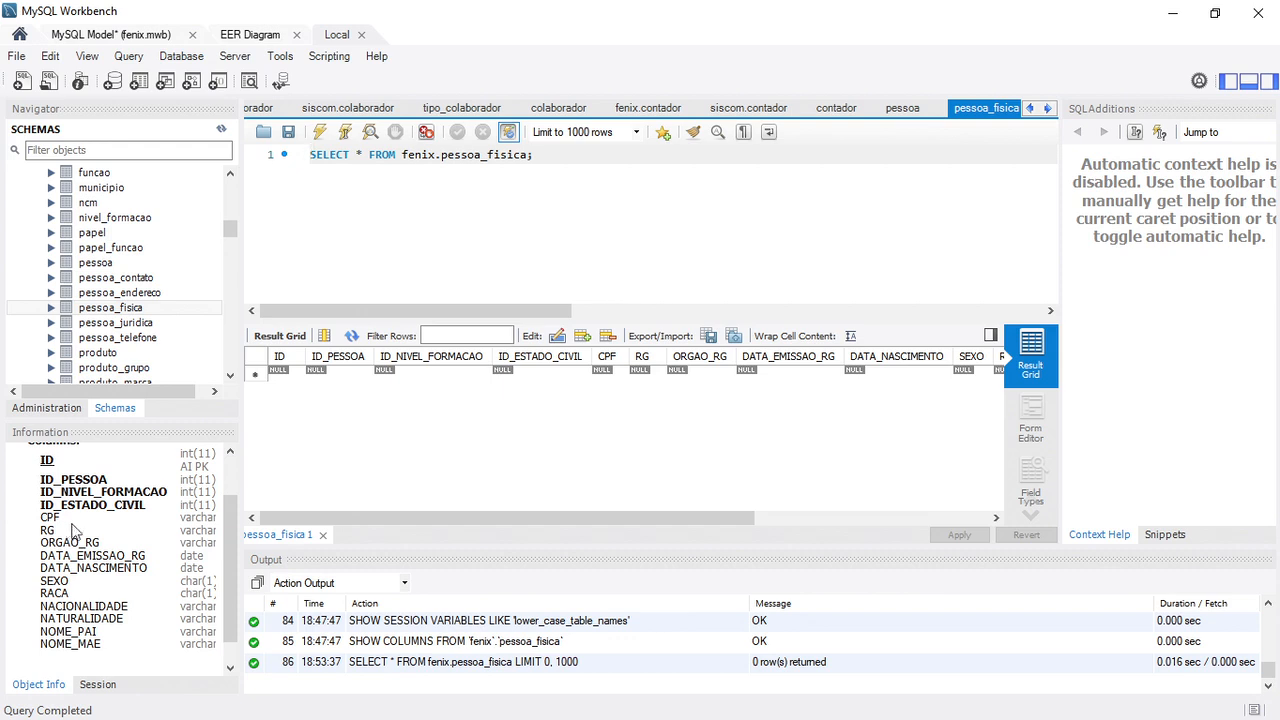
Check which fields of the first siscom.contador record, through to CPF, match columns of pessoa_fisica.
left_click(836, 109)
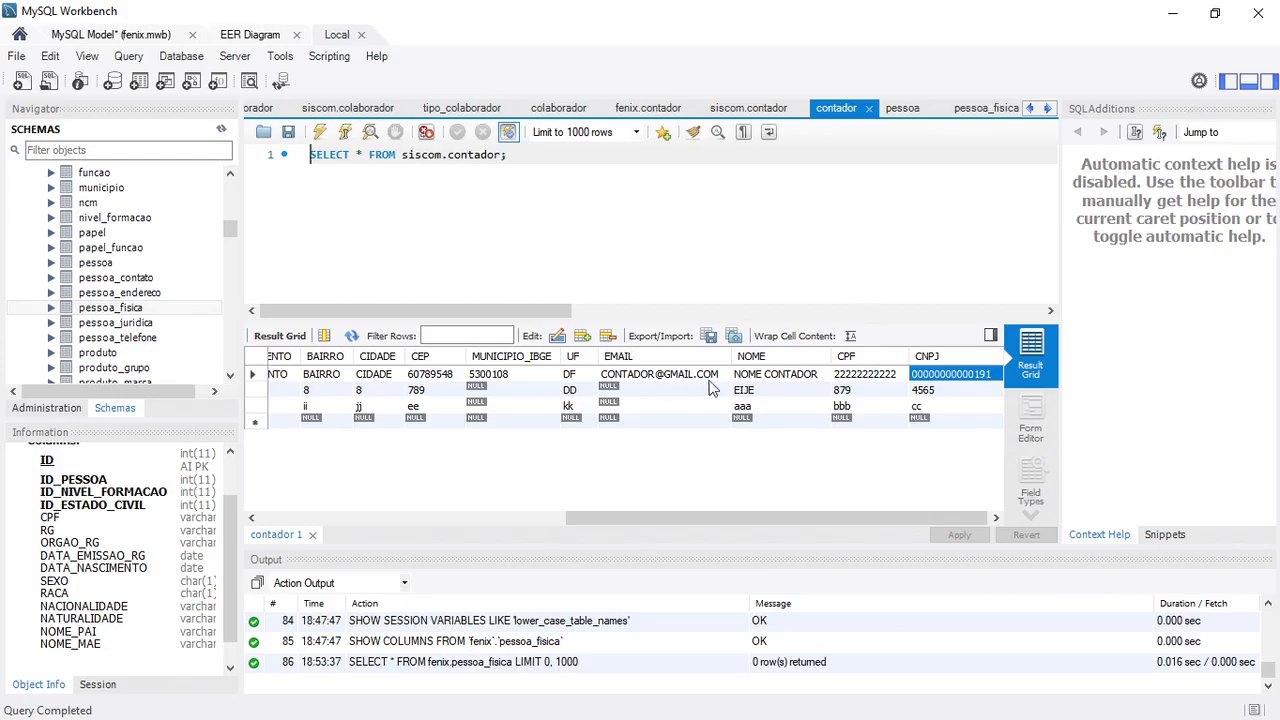
left_click(861, 377)
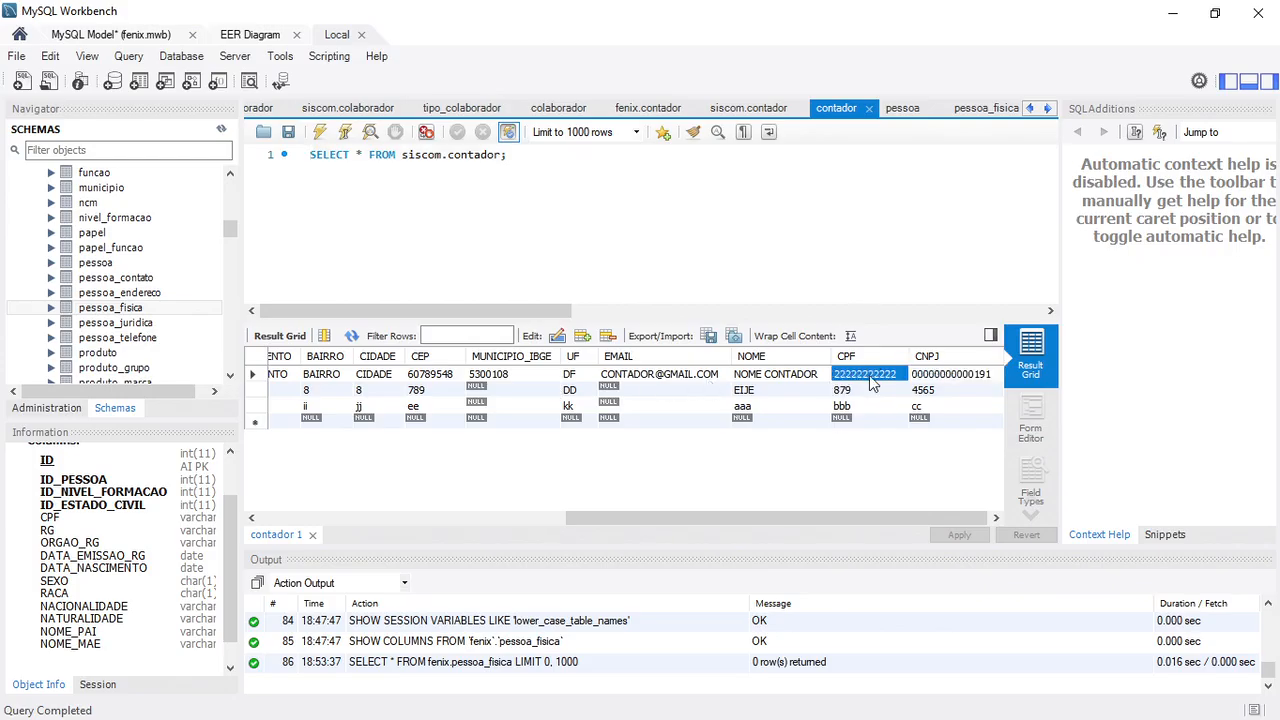
left_click(801, 377)
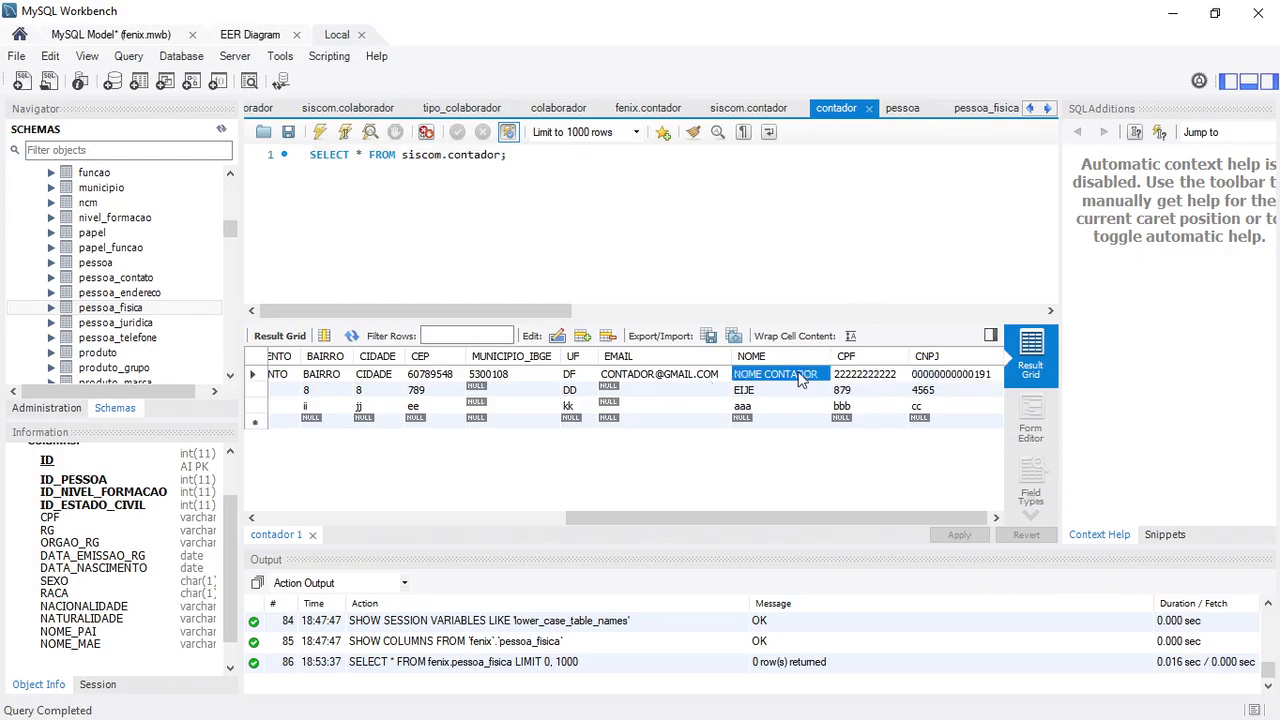
key("Home")
key("Right")
key("Right")
key("Right")
key("Right")
key("Right")
key("Right")
key("Right")
key("Right")
key("Right")
key("Right")
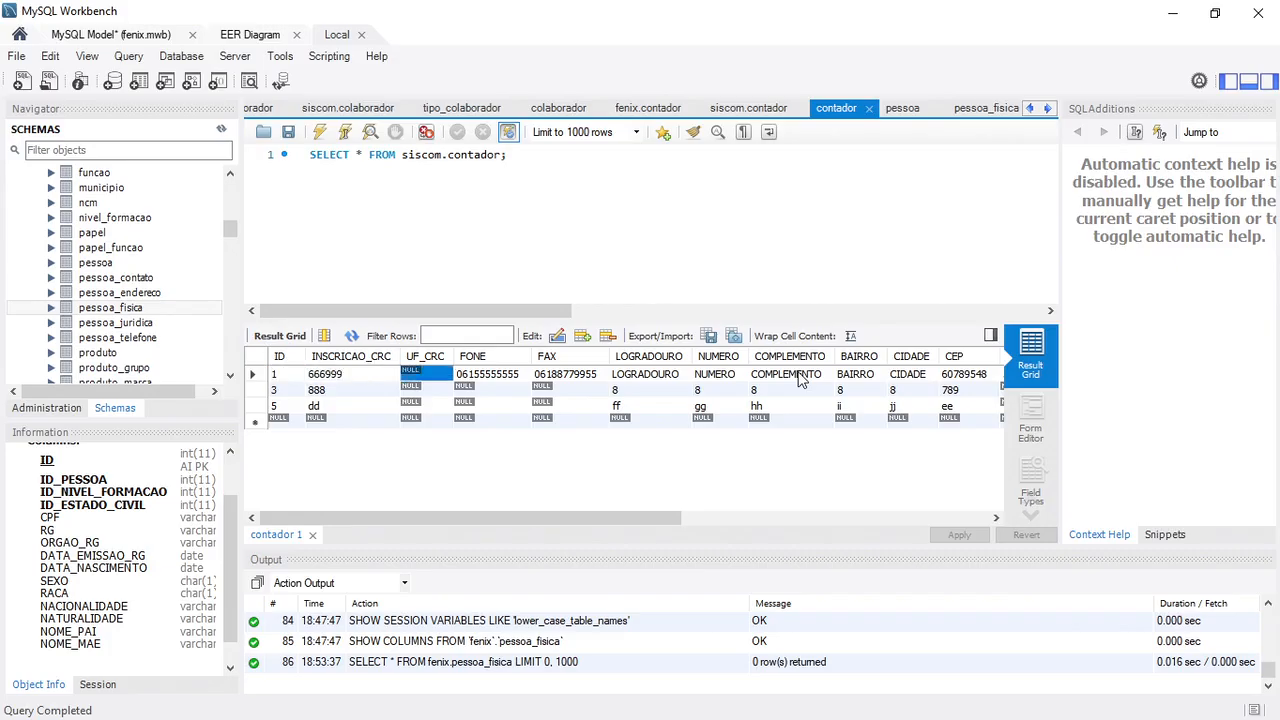
key("Right")
key("Right")
key("Right")
key("Right")
key("Right")
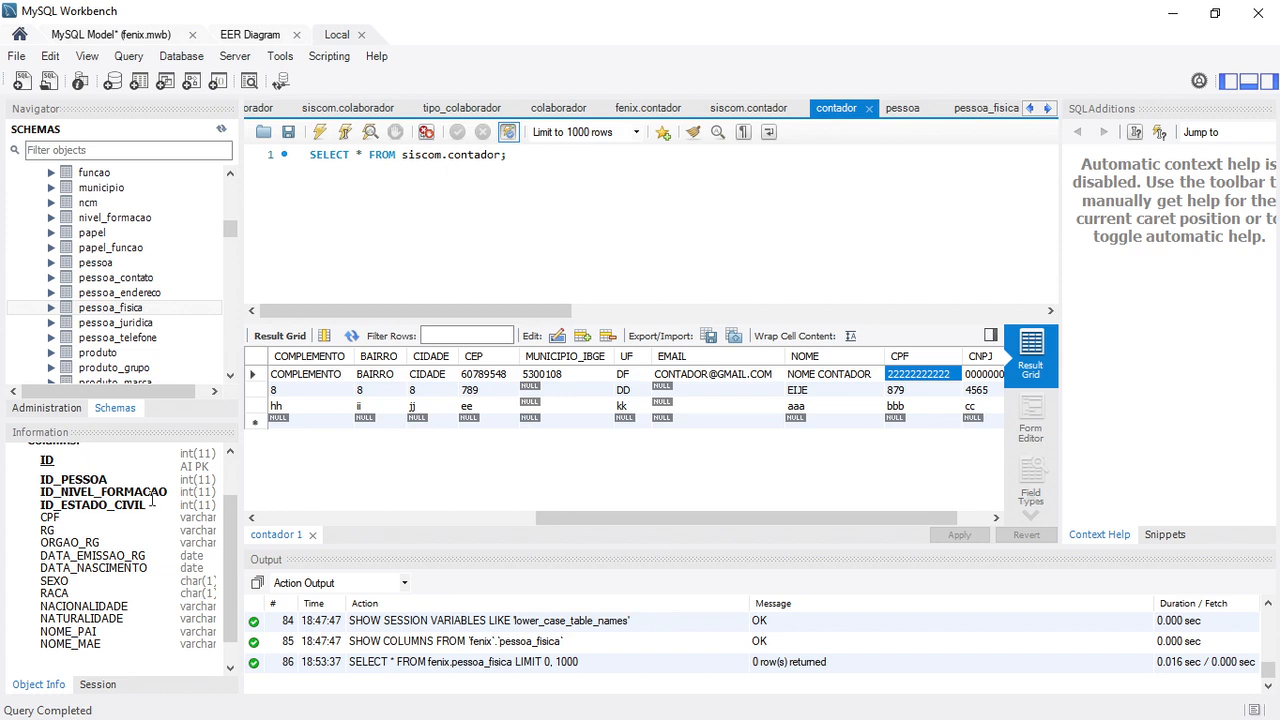
Make ID_NIVEL_FORMACAO and ID_ESTADO_CIVIL nullable in the PESSOA_FISICA table of the EER diagram.
left_click(258, 36)
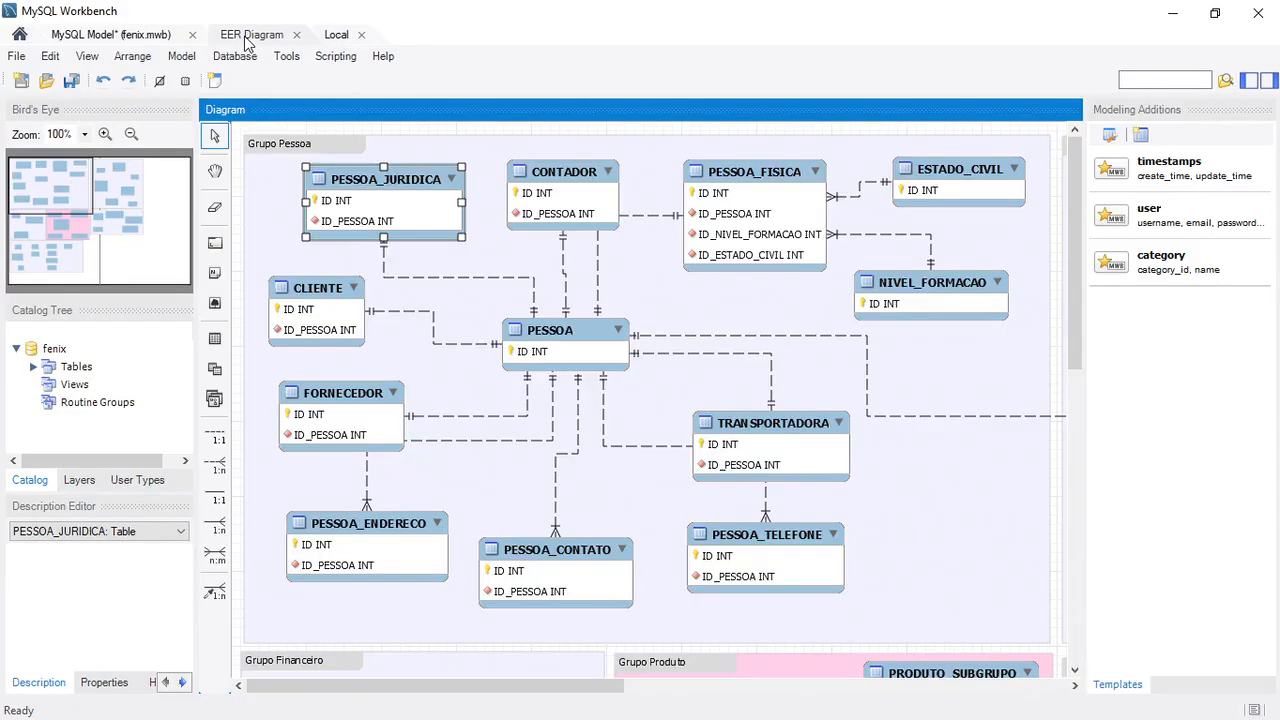
left_click(738, 225)
double_click(738, 225)
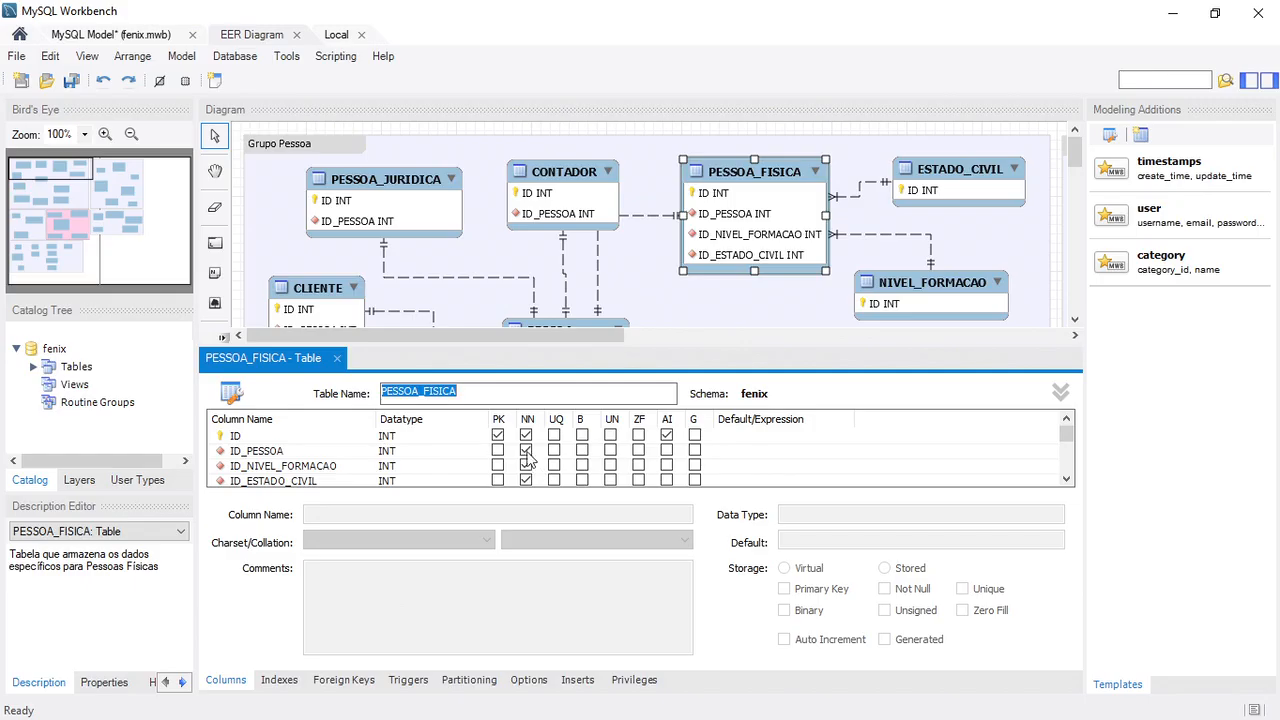
left_click(533, 468)
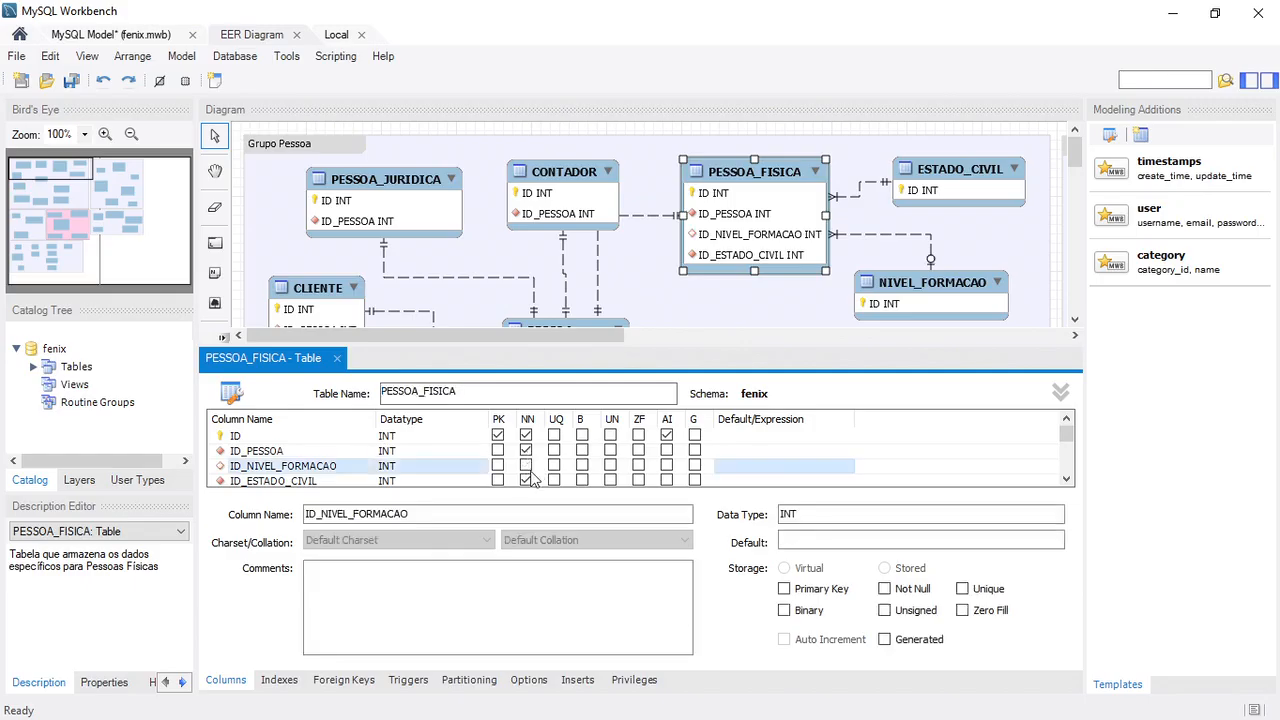
left_click(528, 478)
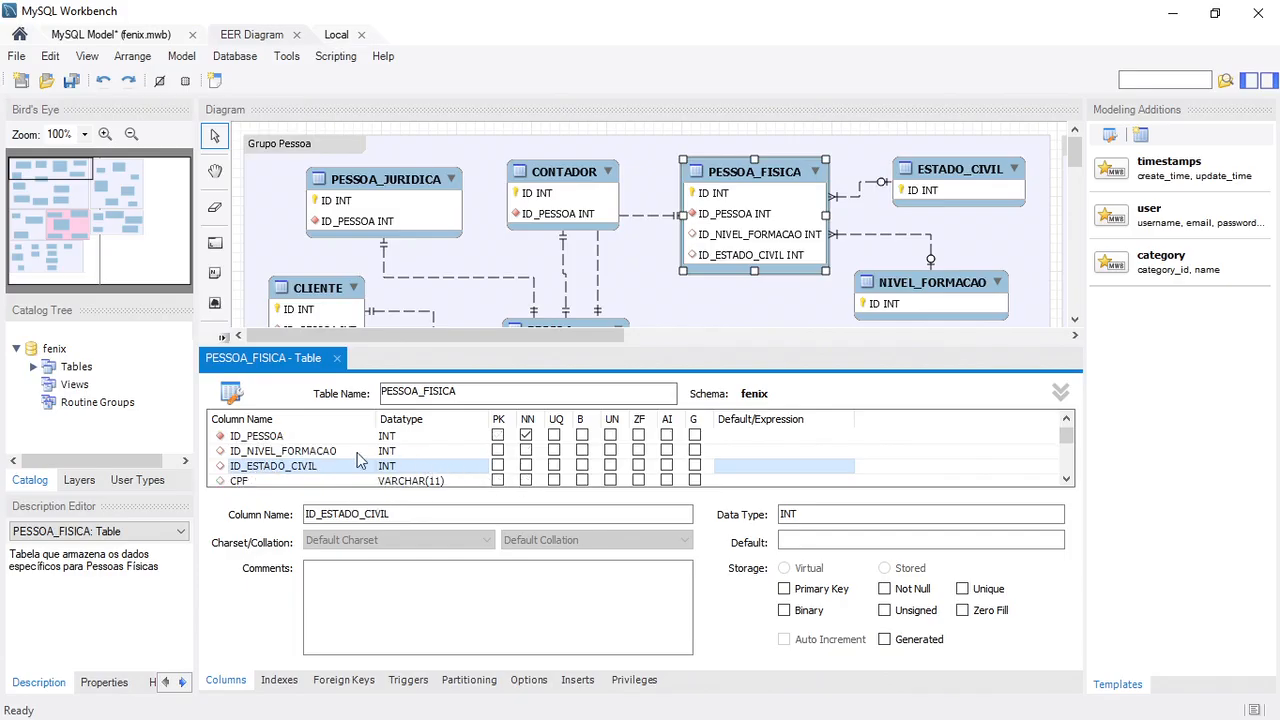
key("Down")
key("Up")
key("Up")
key("Up")
key("Up")
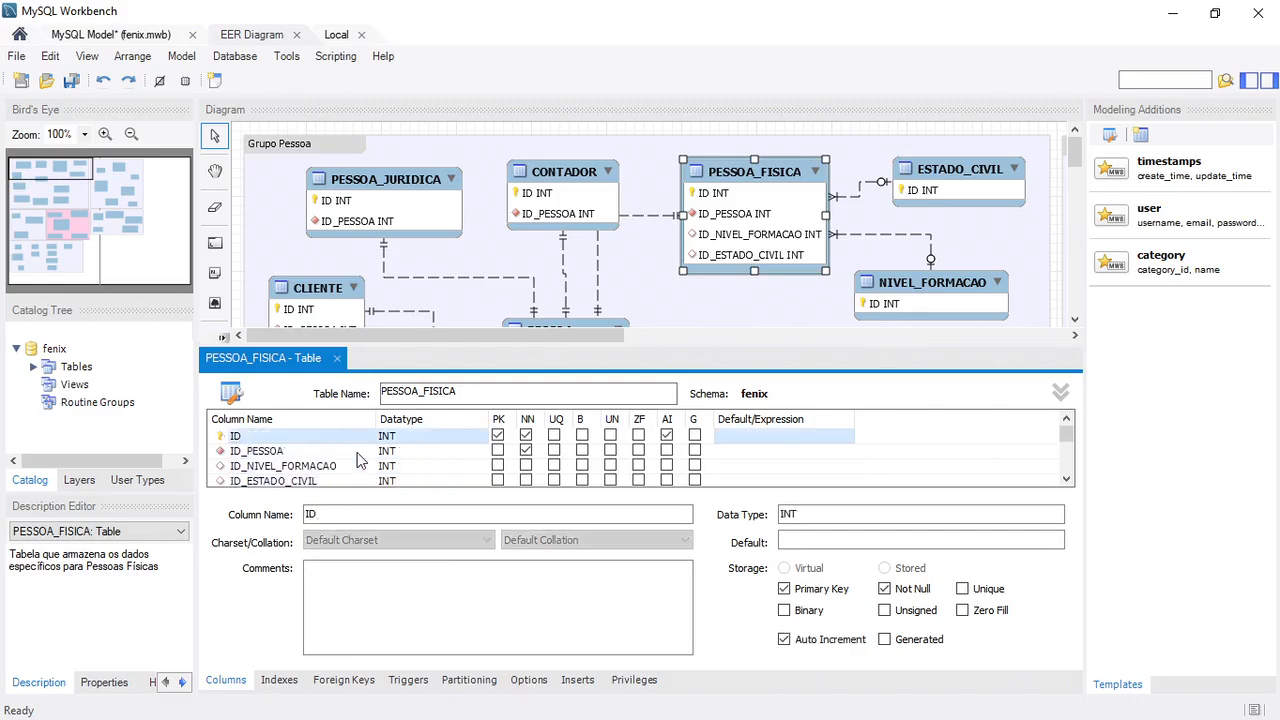
left_click(336, 358)
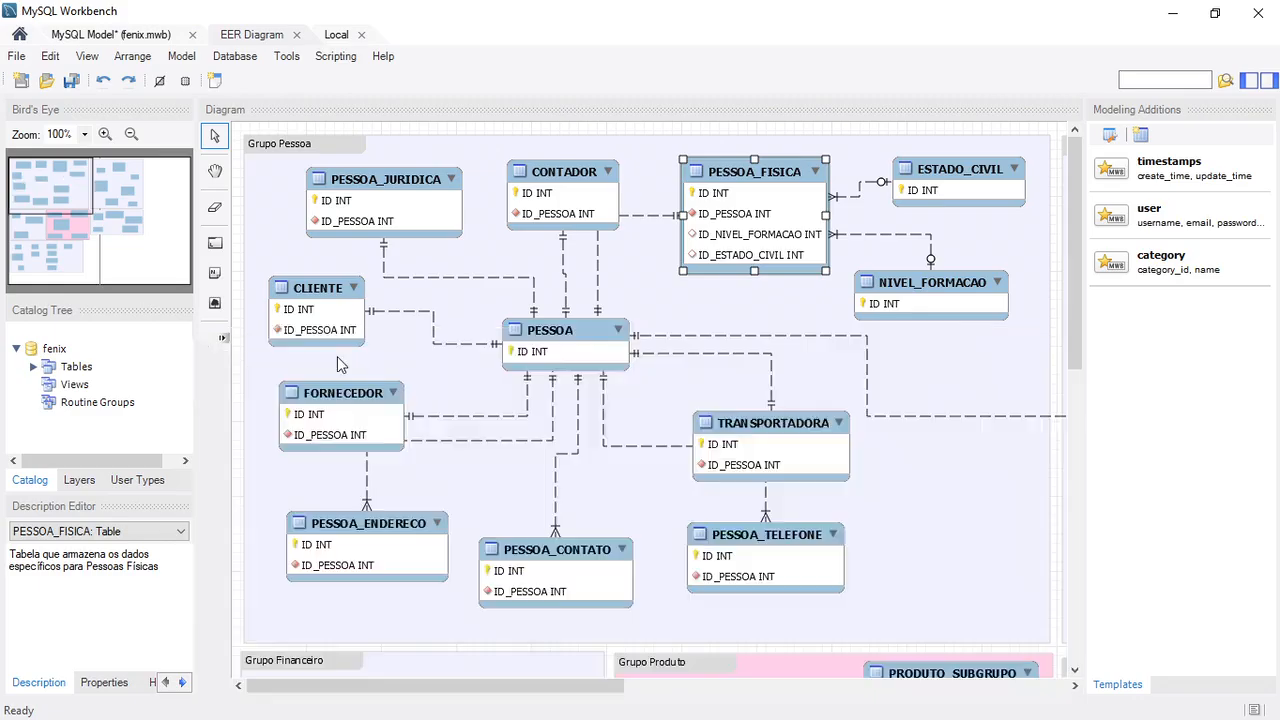
Save the fenix model and synchronize it with the database over the Local connection, executing the PESSOA_FISICA changes.
left_click(71, 81)
left_click(220, 60)
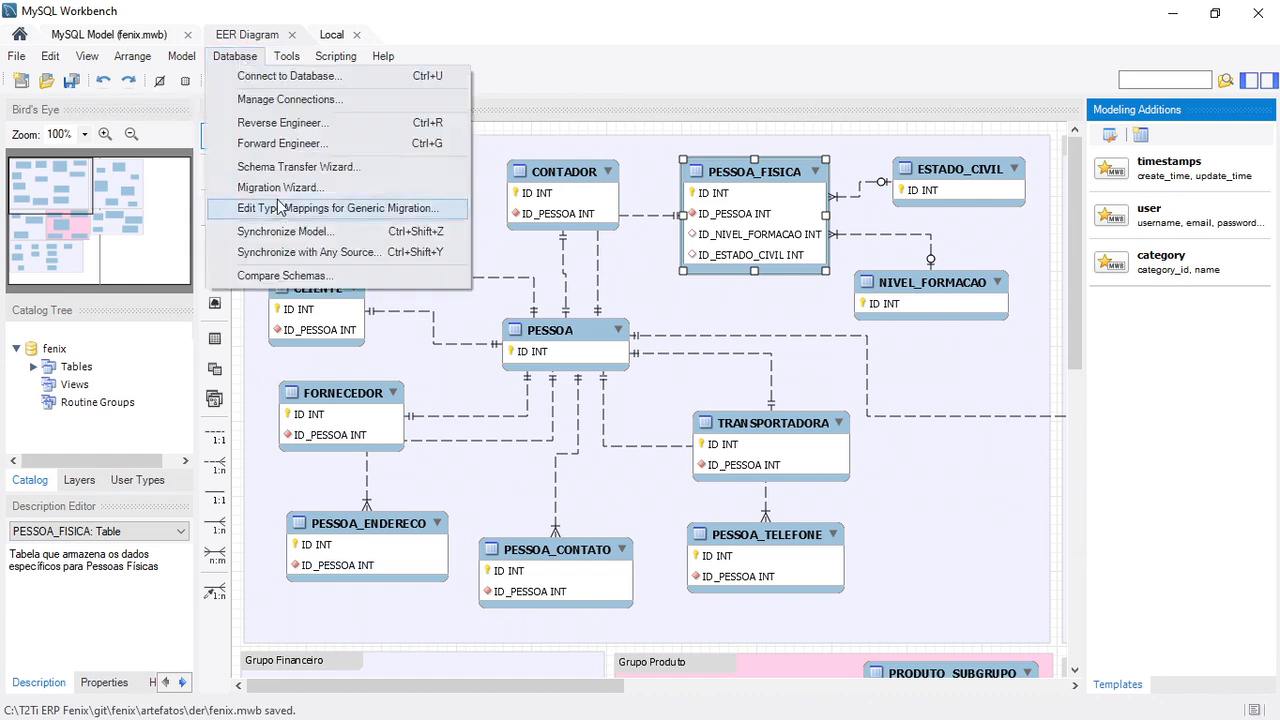
left_click(283, 238)
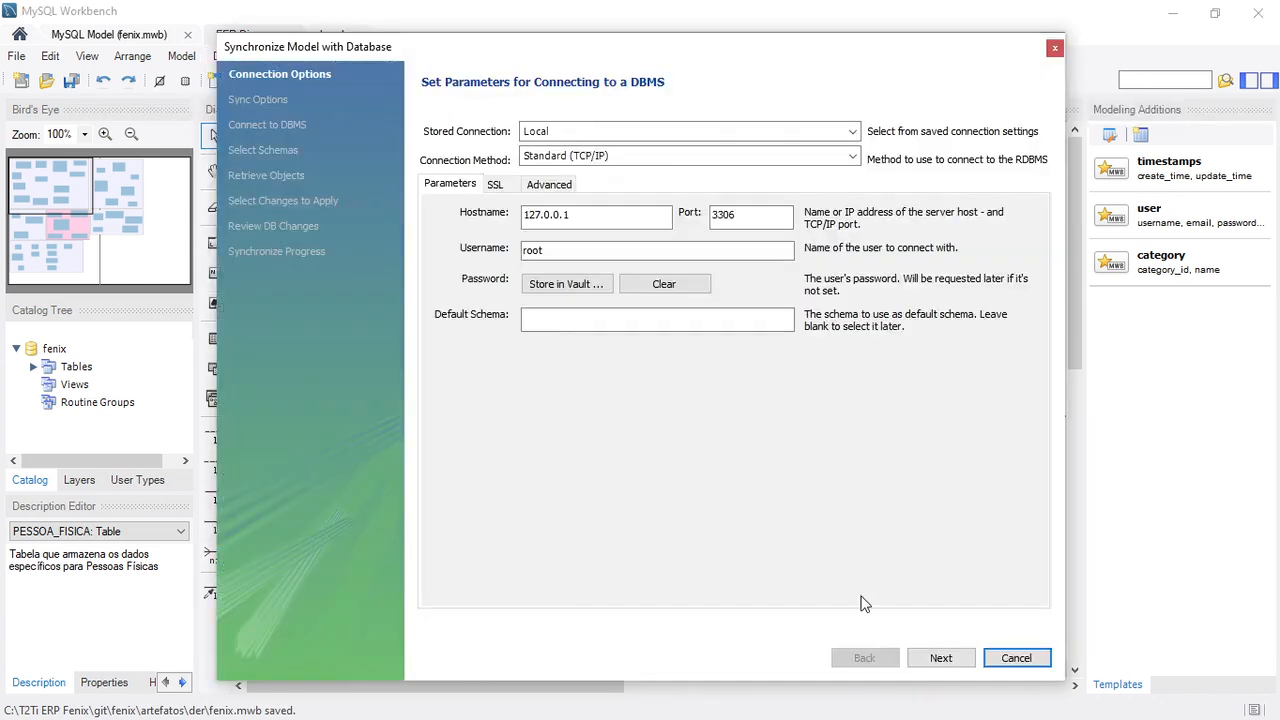
left_click(938, 668)
left_click(938, 668)
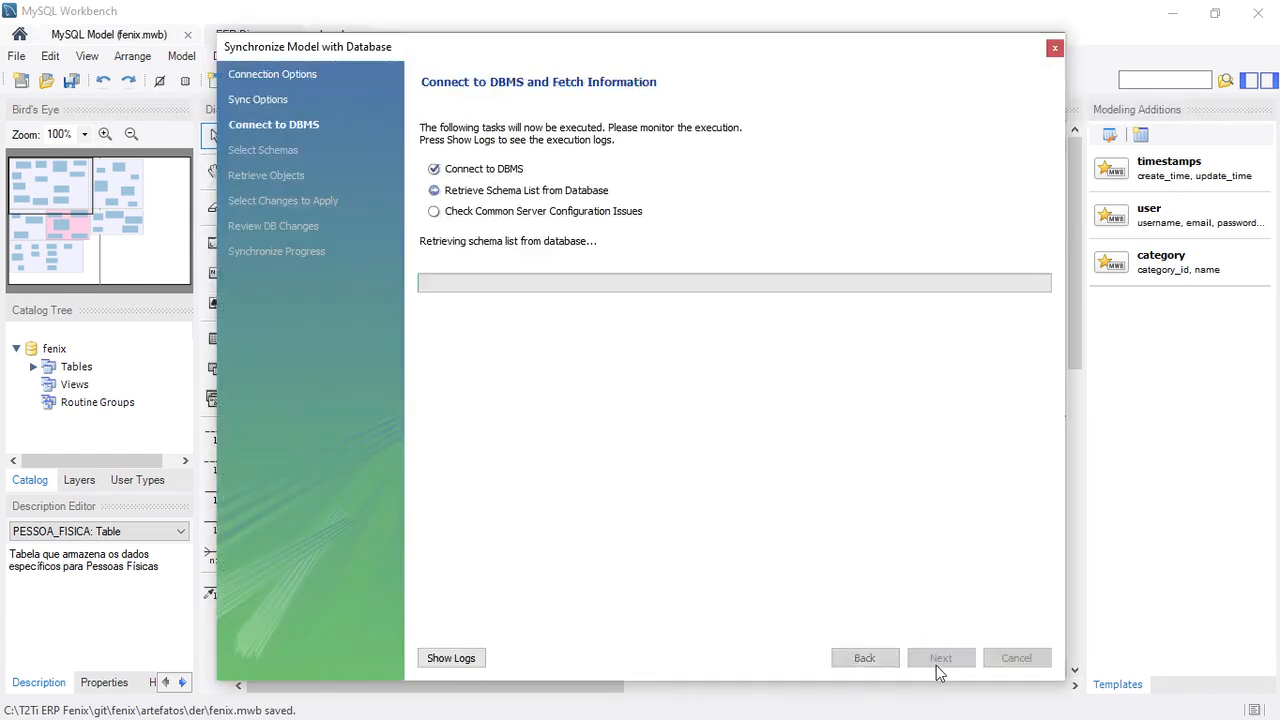
left_click(938, 665)
left_click(938, 665)
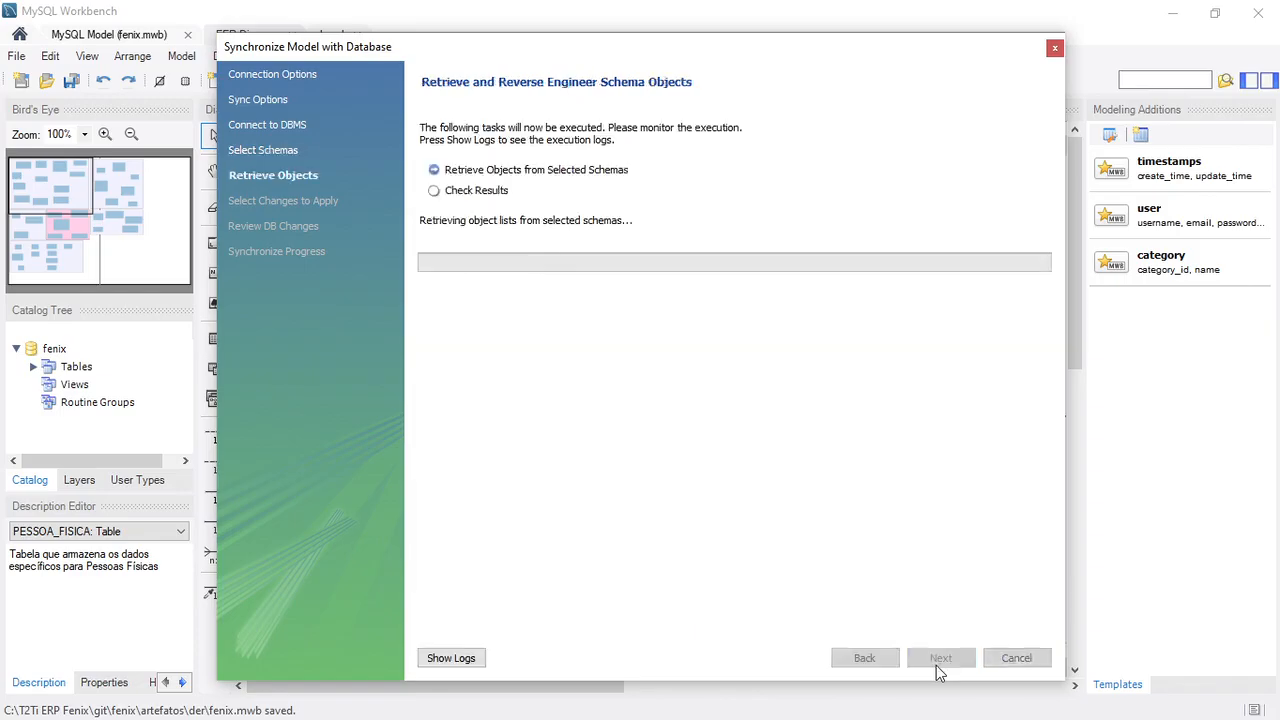
left_click(938, 665)
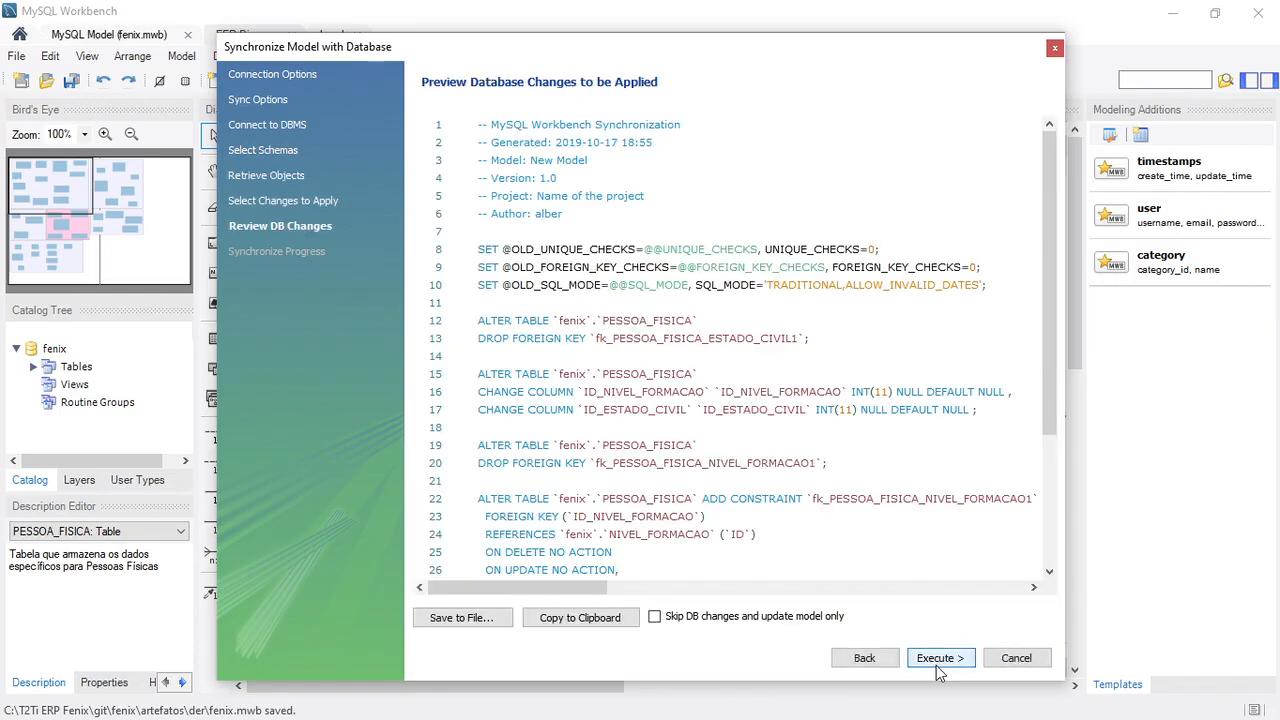
left_click(938, 665)
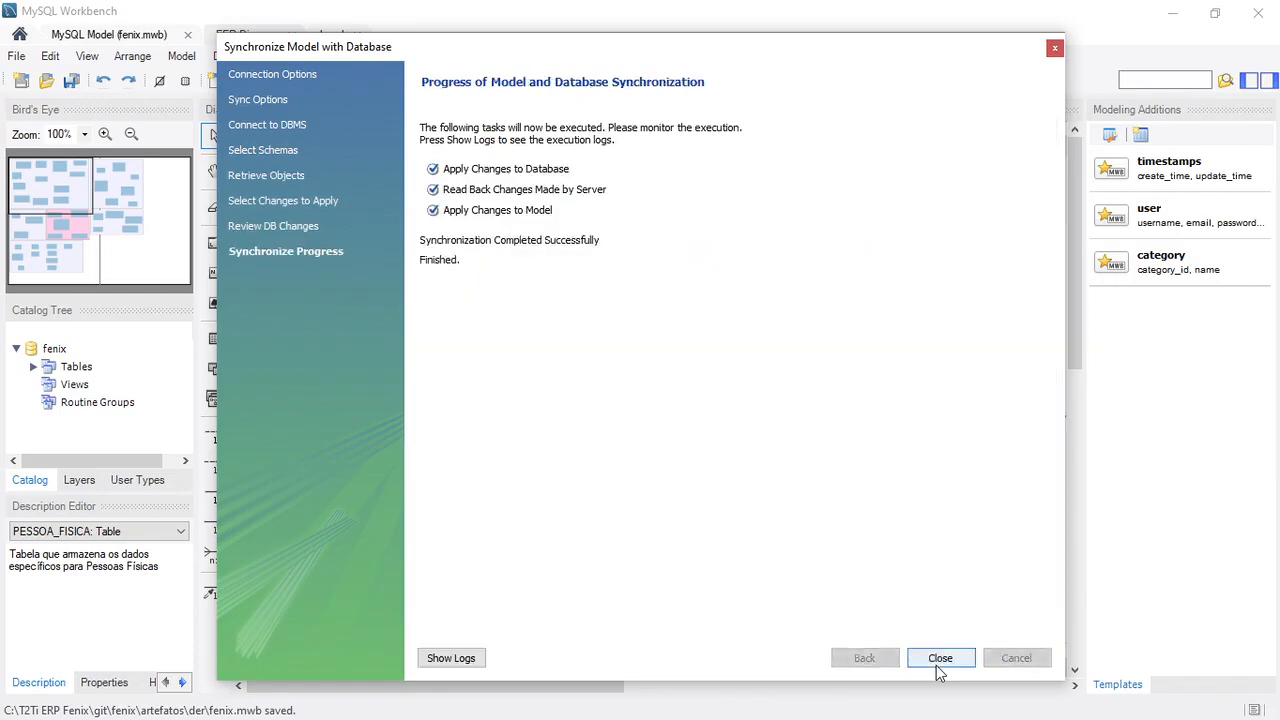
left_click(938, 659)
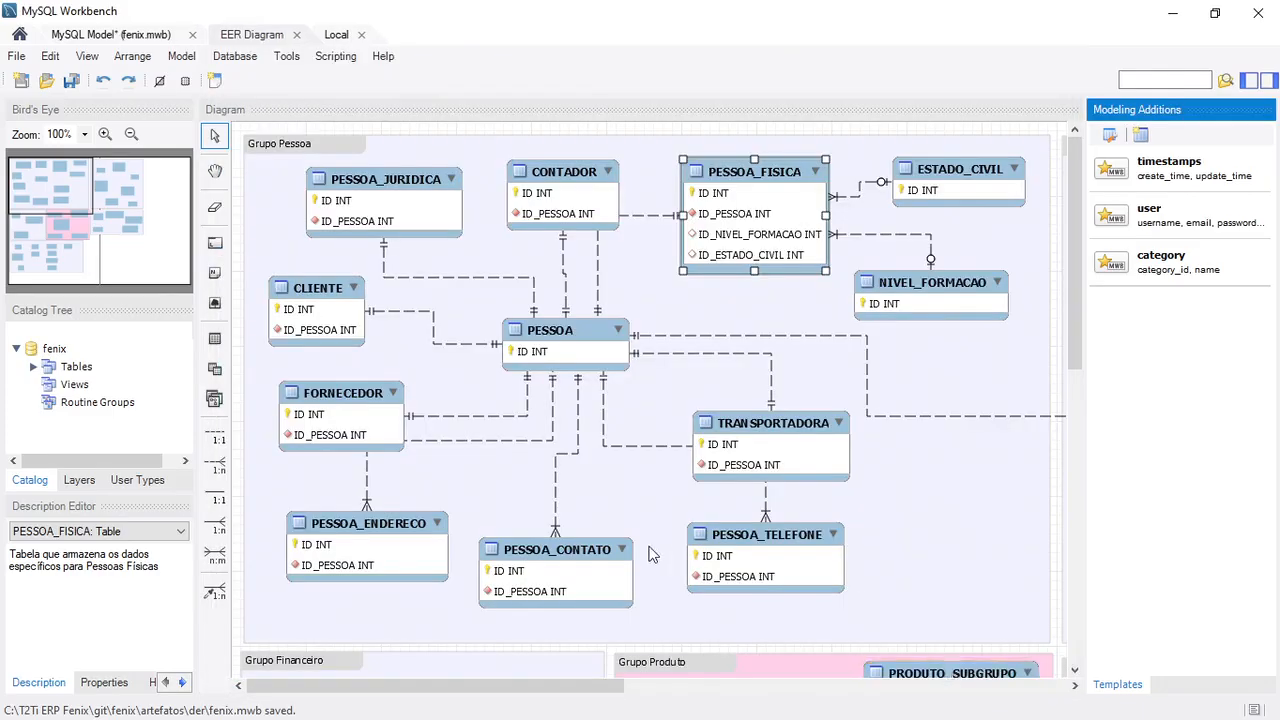
Compare the fields of the siscom.contador records with the pessoa_fisica column list.
left_click(338, 36)
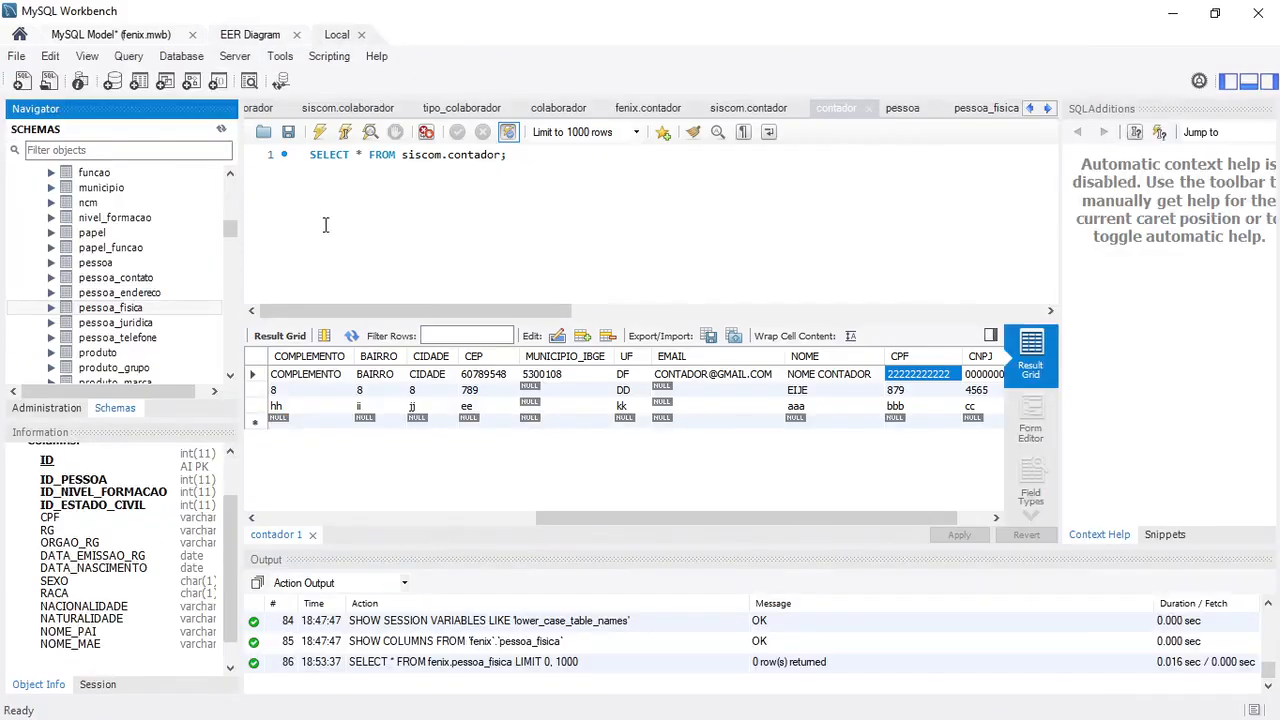
left_click(112, 530)
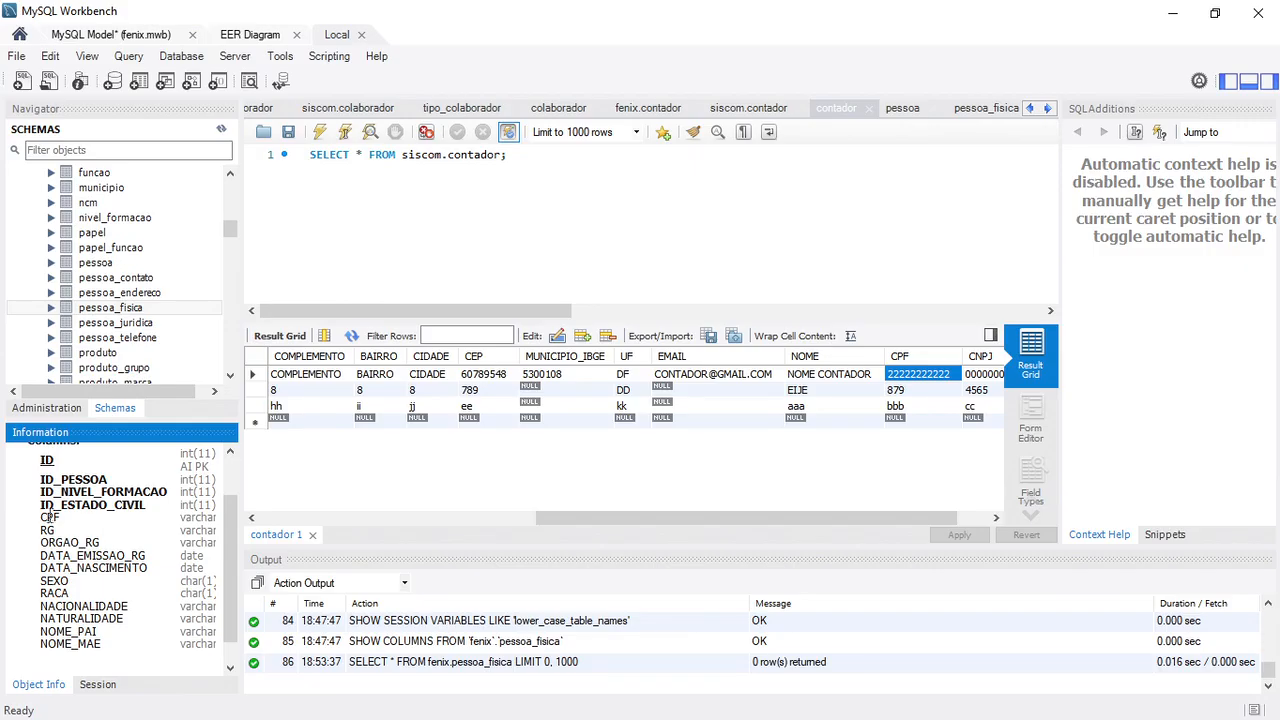
left_click_drag(563, 518, 285, 540)
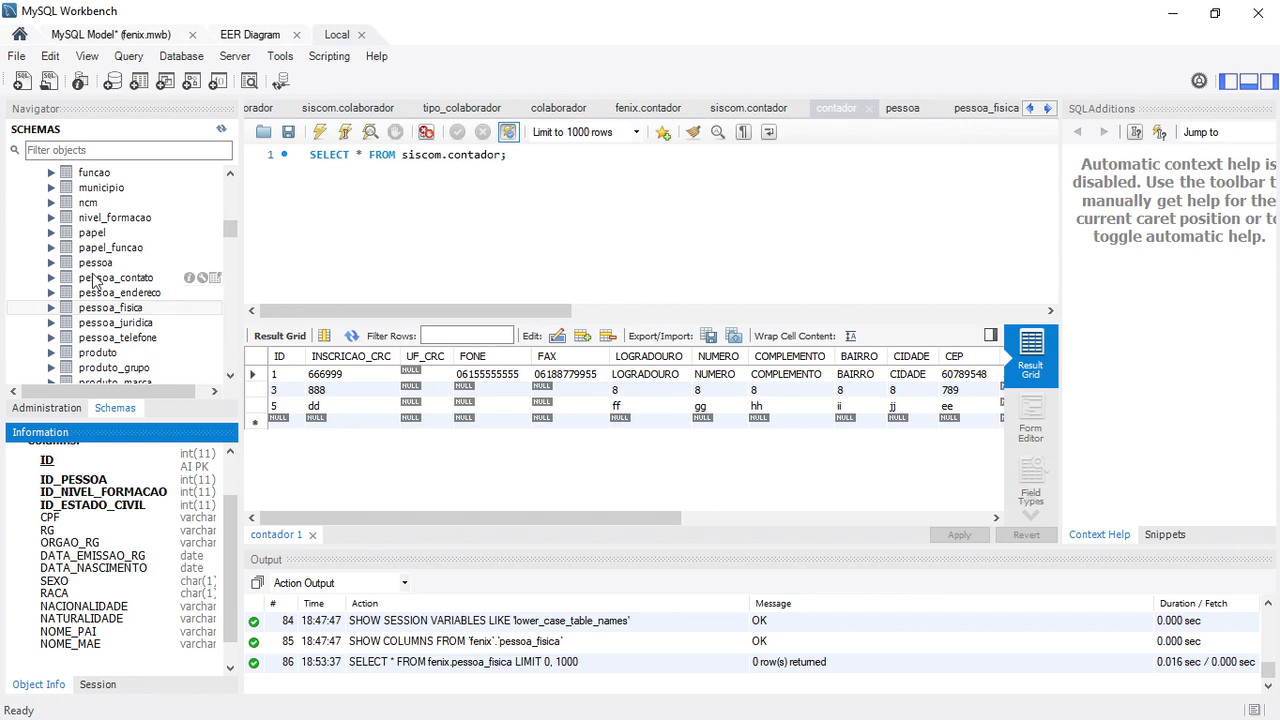
Query the rows of fenix.pessoa and check the names and IDs of accountant records 3, 4 and 5.
left_click(92, 264)
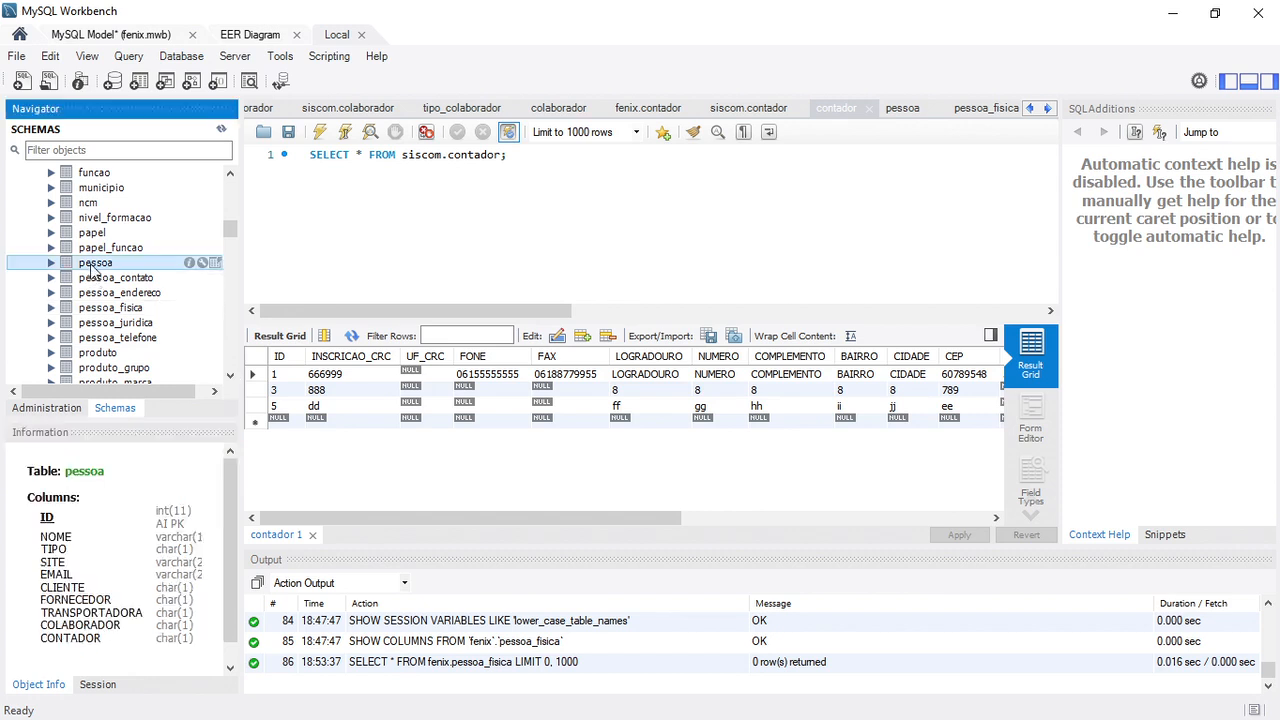
left_click(214, 263)
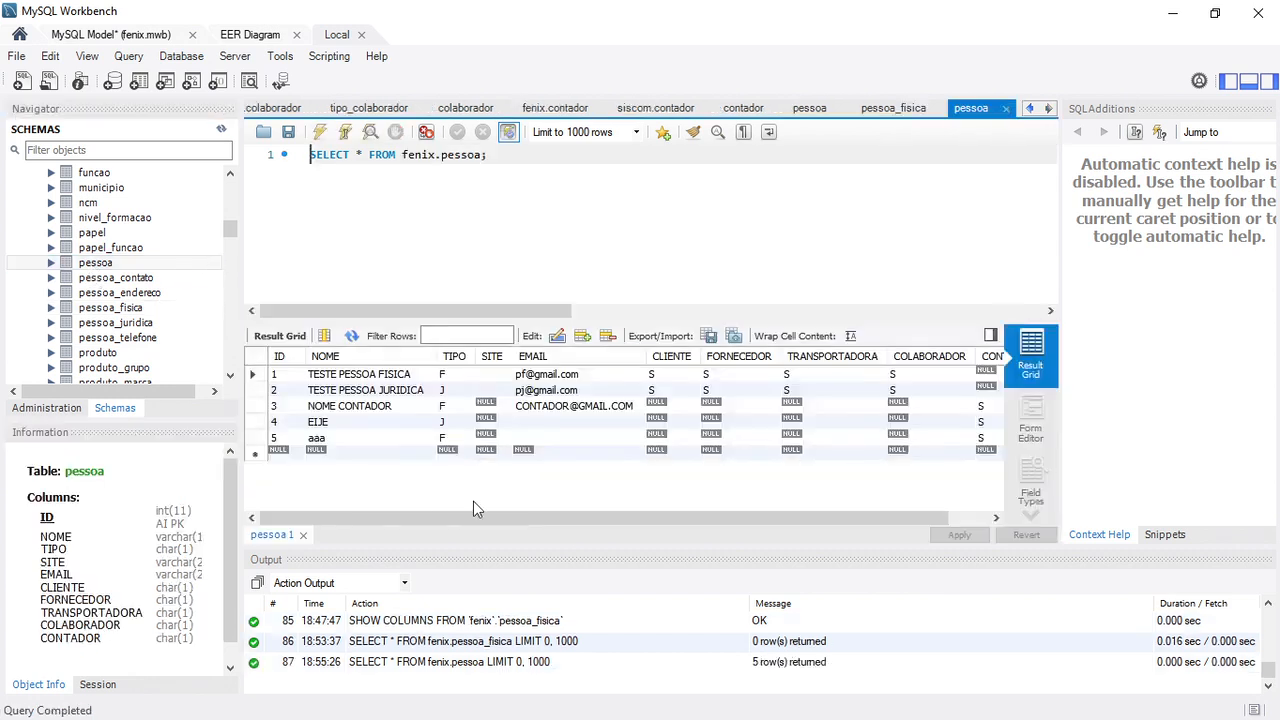
left_click(343, 410)
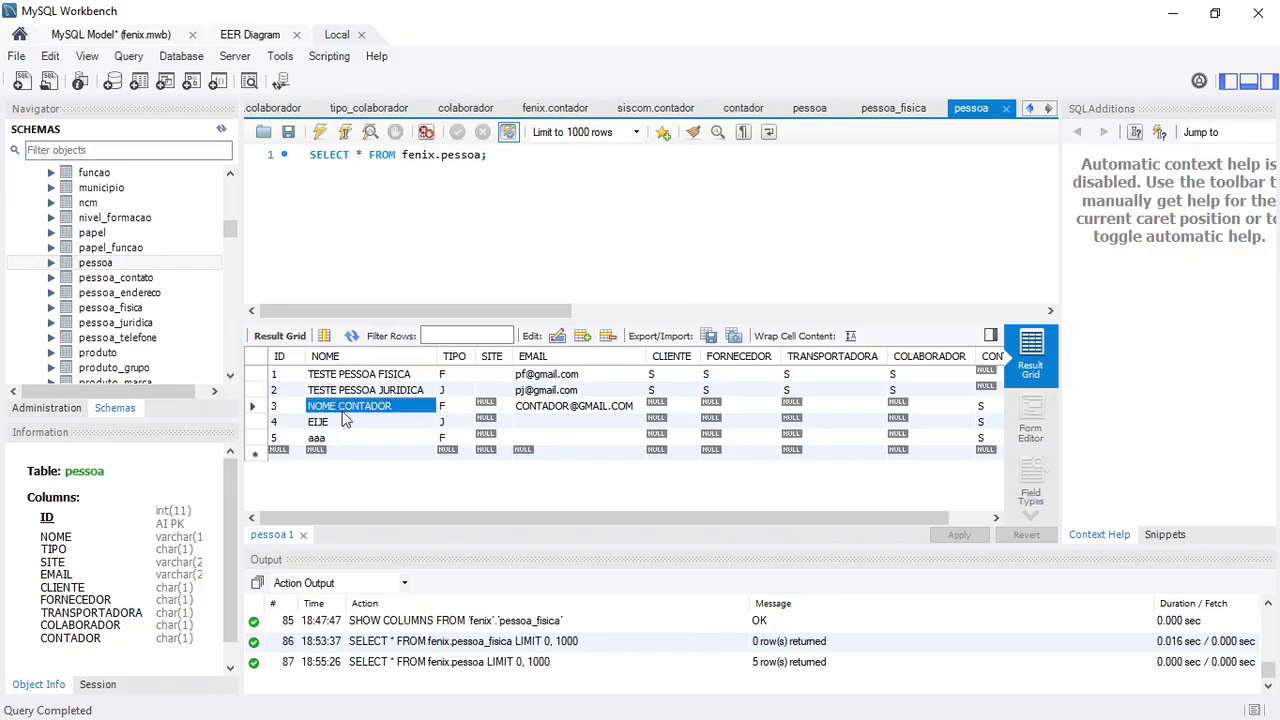
left_click(340, 424)
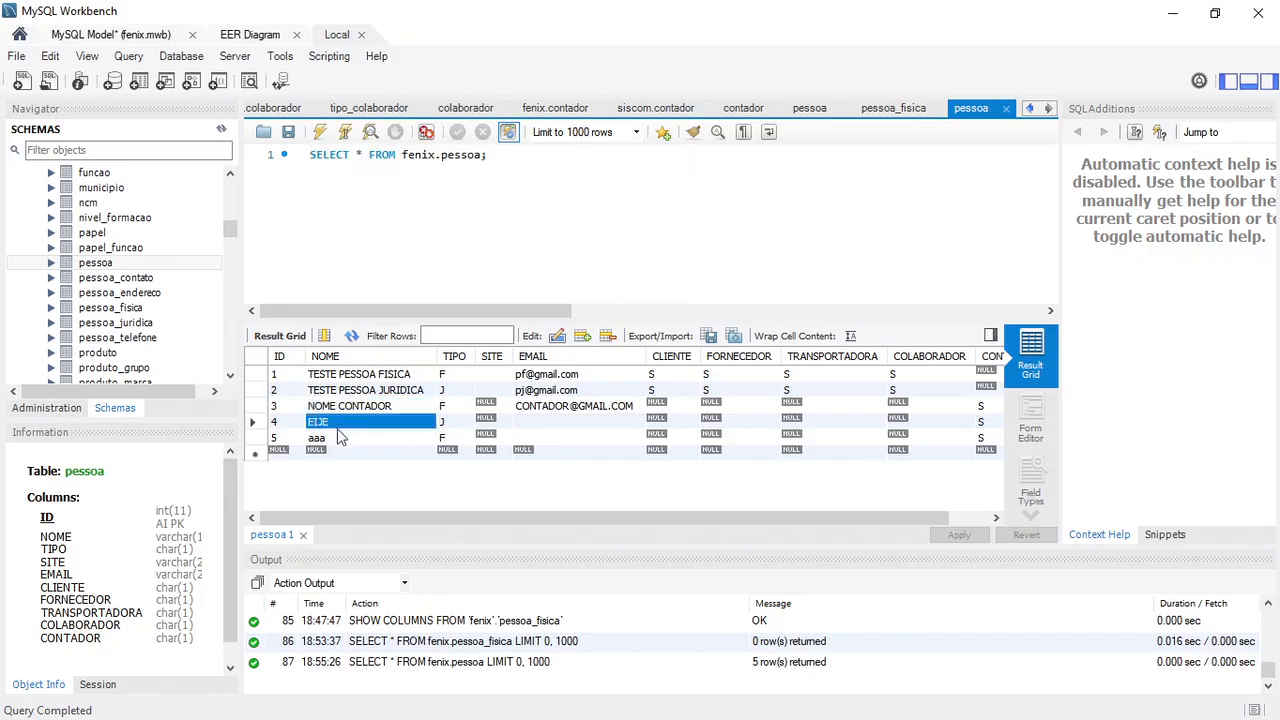
left_click(337, 436)
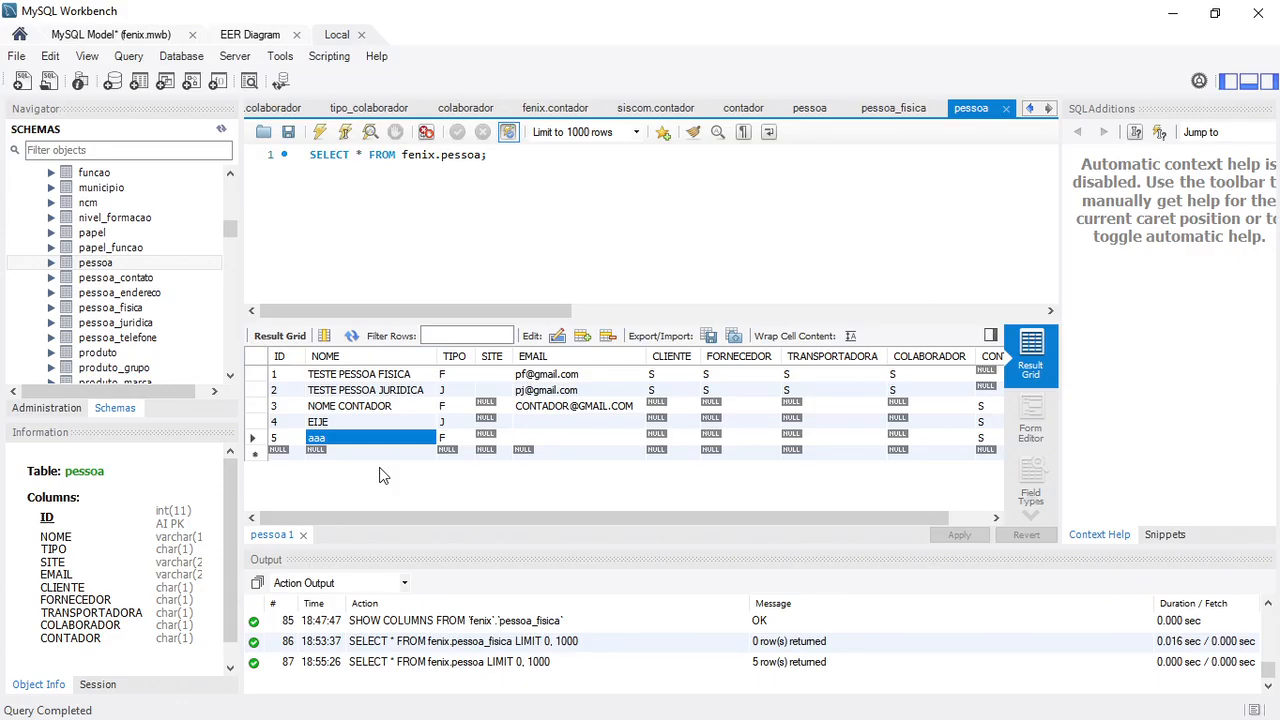
left_click(281, 406)
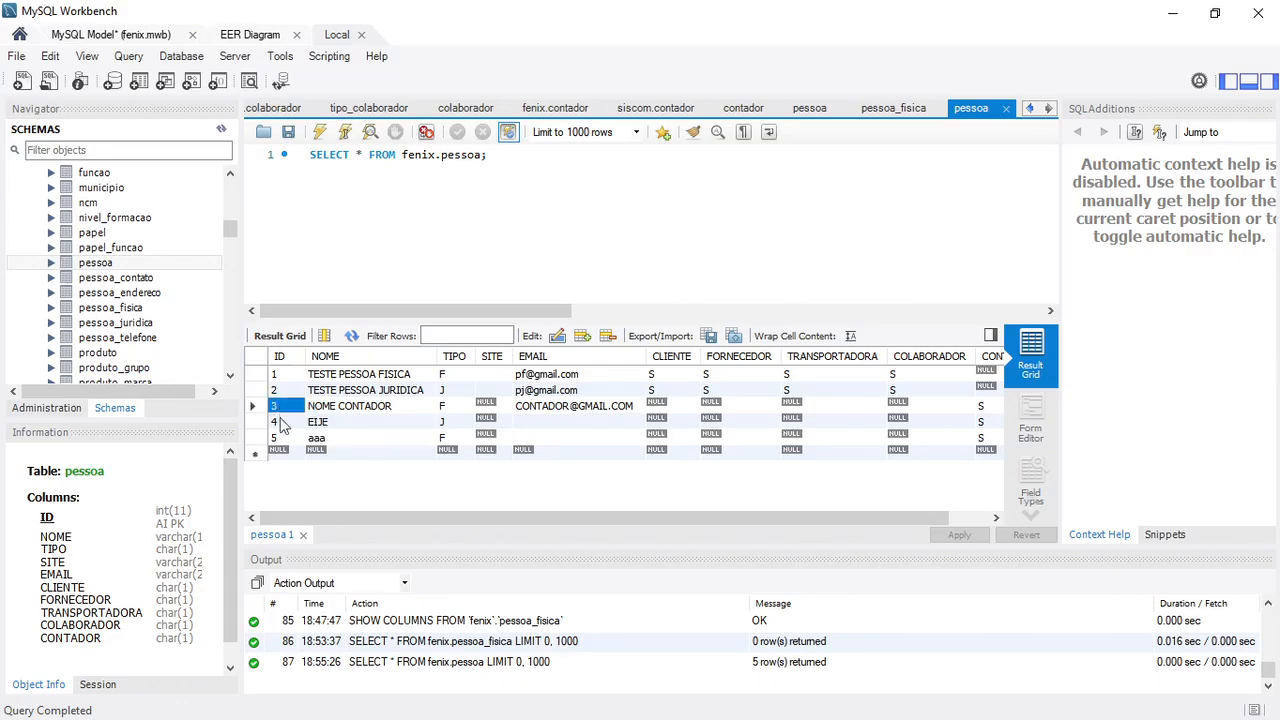
left_click(280, 421)
left_click(280, 438)
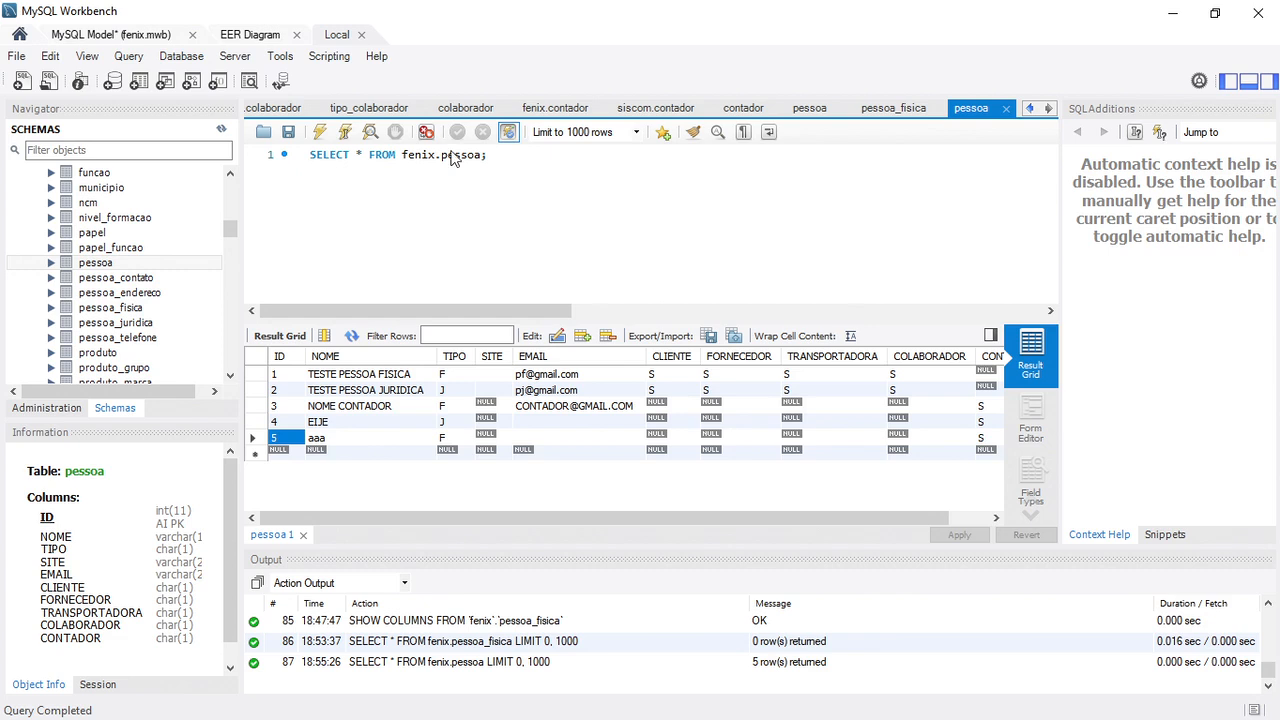
Check the TIPO values of the accountant records in pessoa to identify those of type F.
left_click(426, 210)
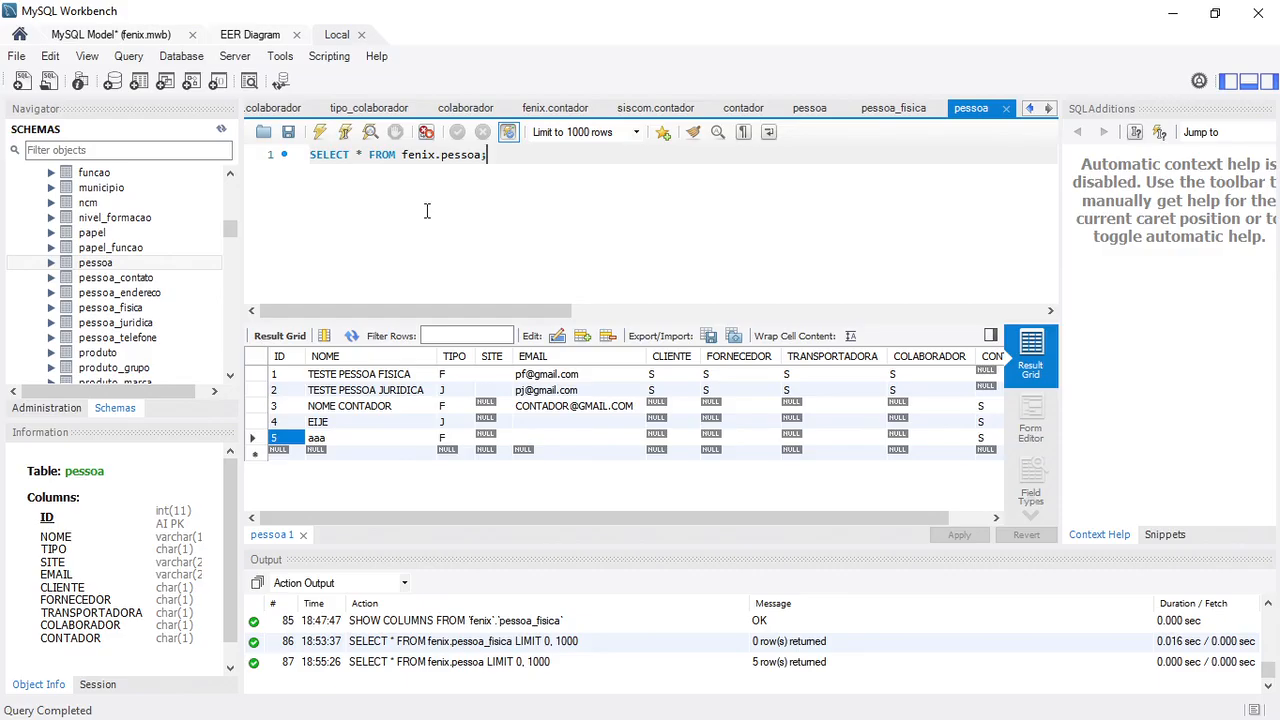
key("ctrl+t")
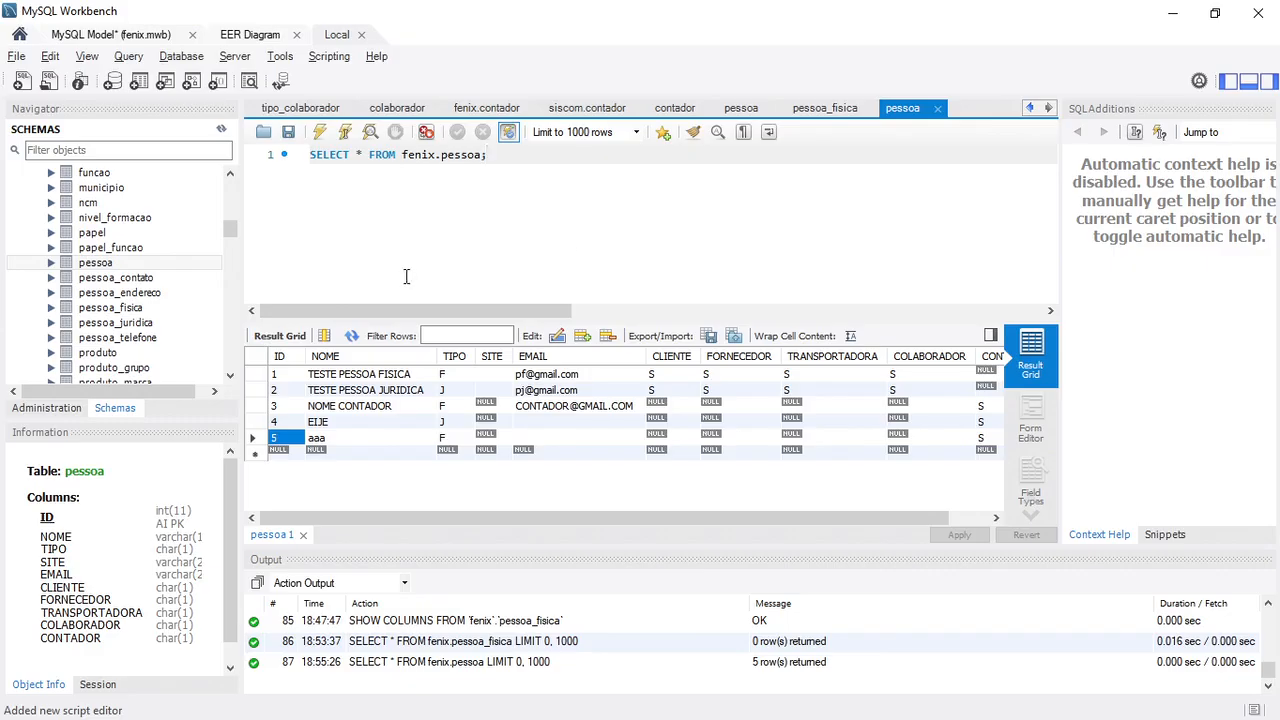
left_click(325, 411)
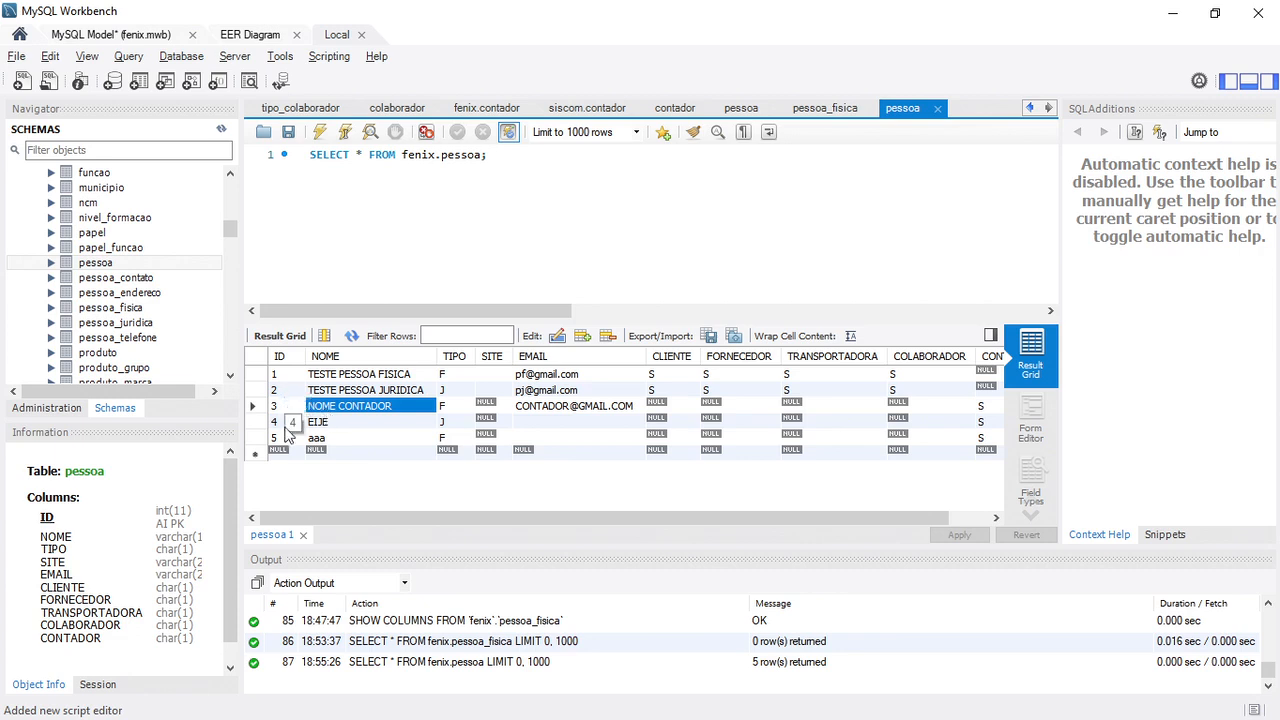
left_click(450, 409)
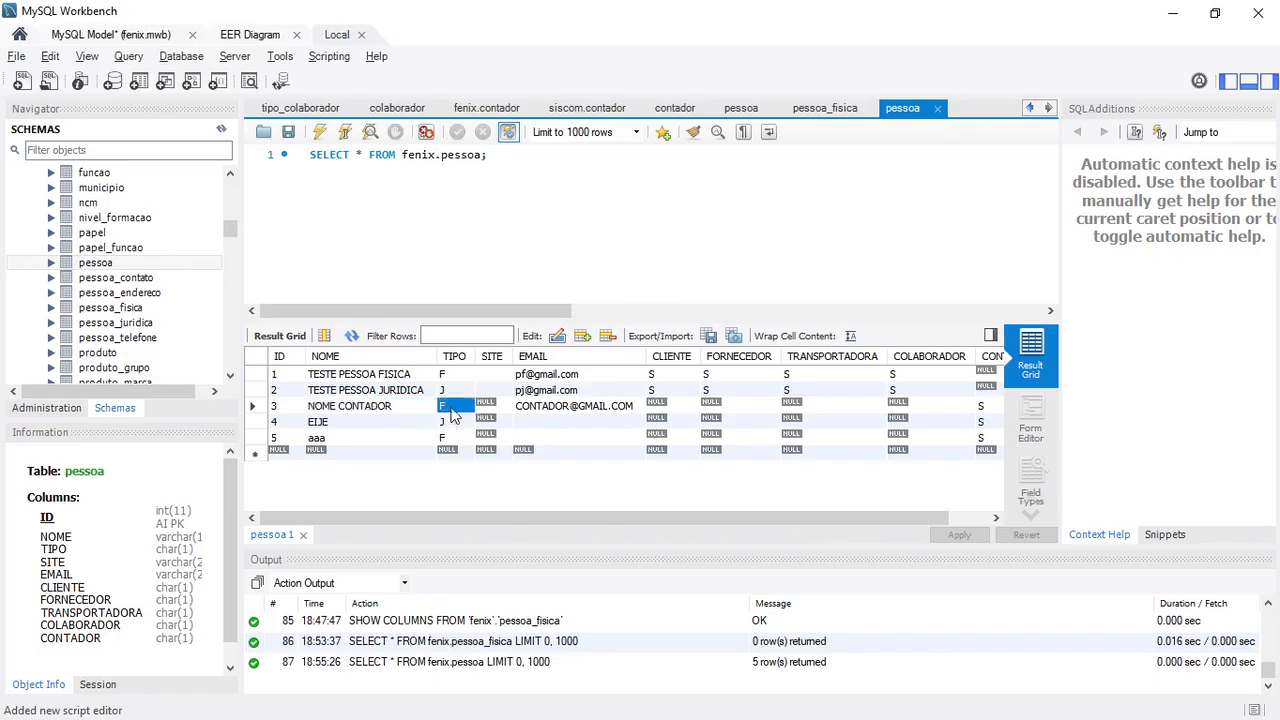
left_click(447, 440)
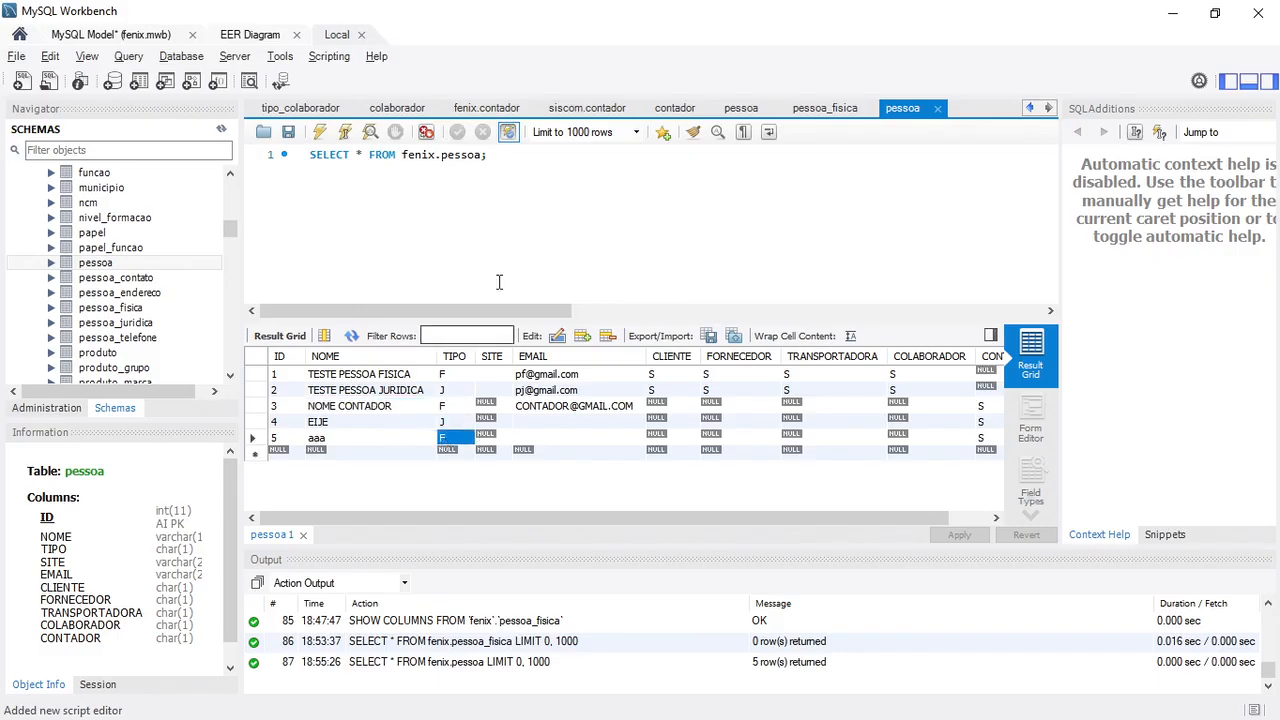
Open a new blank query tab for writing SQL on the Local connection.
left_click(128, 56)
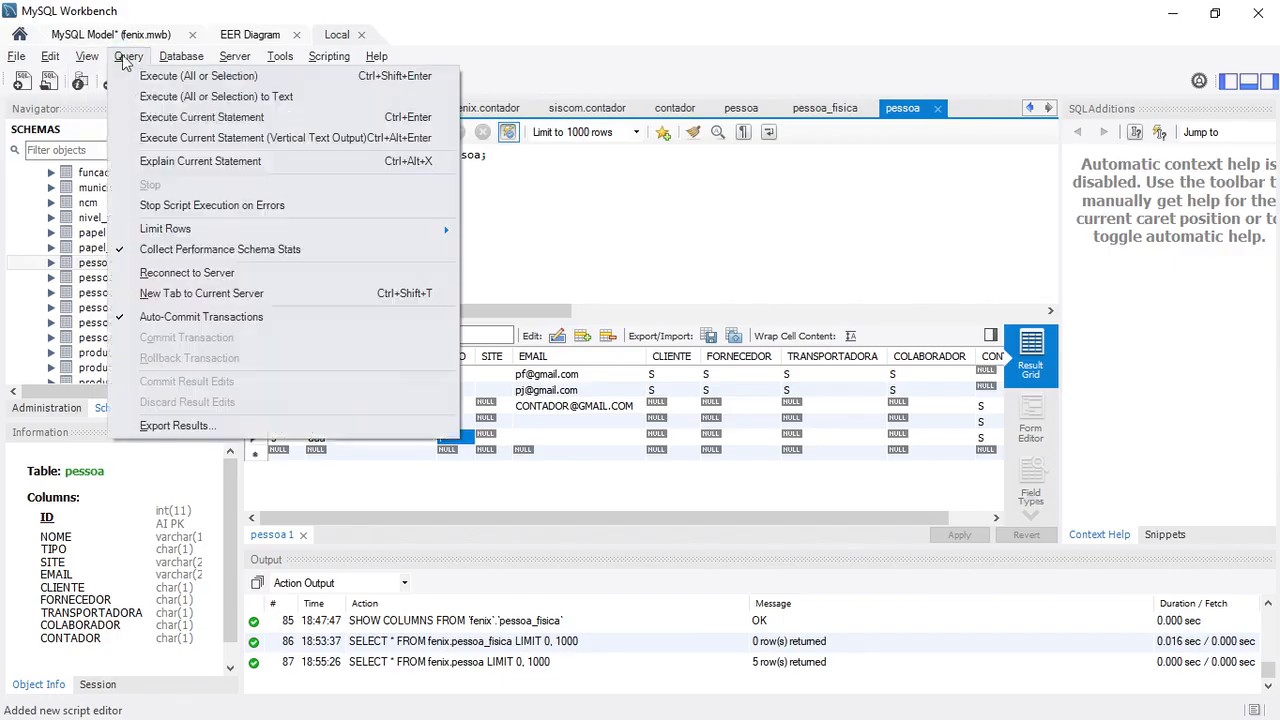
mouse_move(51, 62)
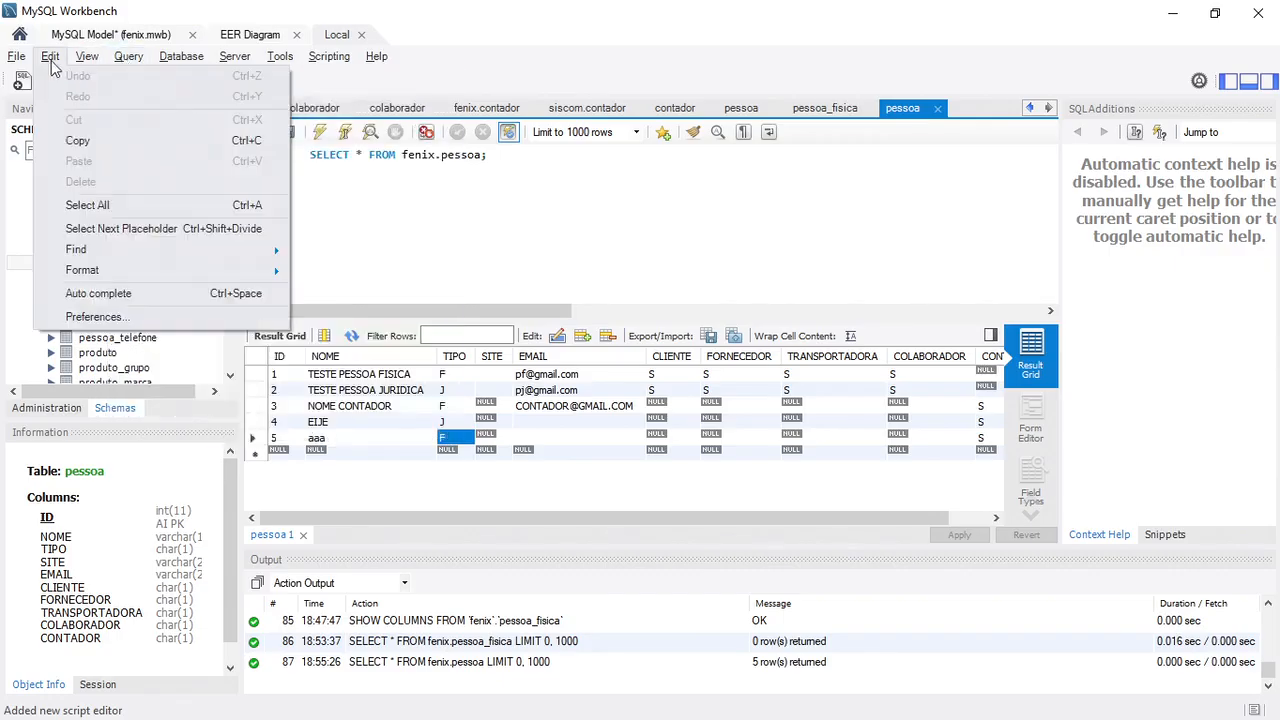
mouse_move(117, 66)
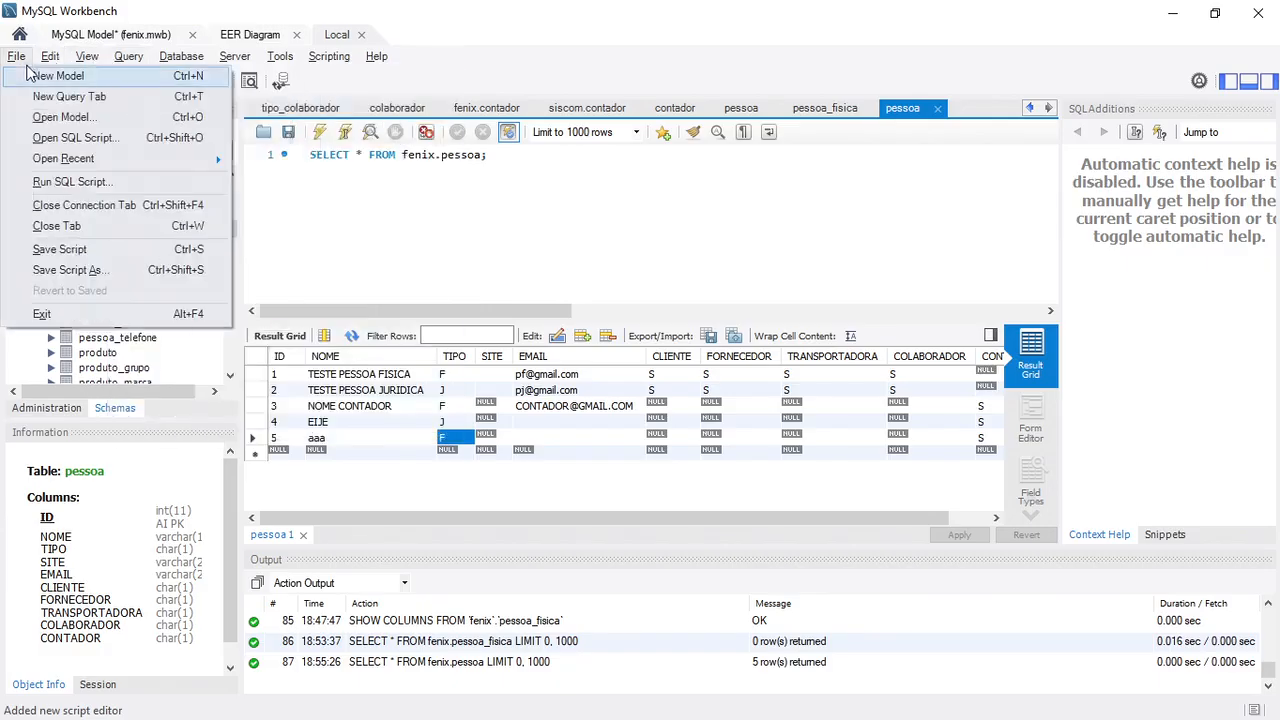
left_click(32, 96)
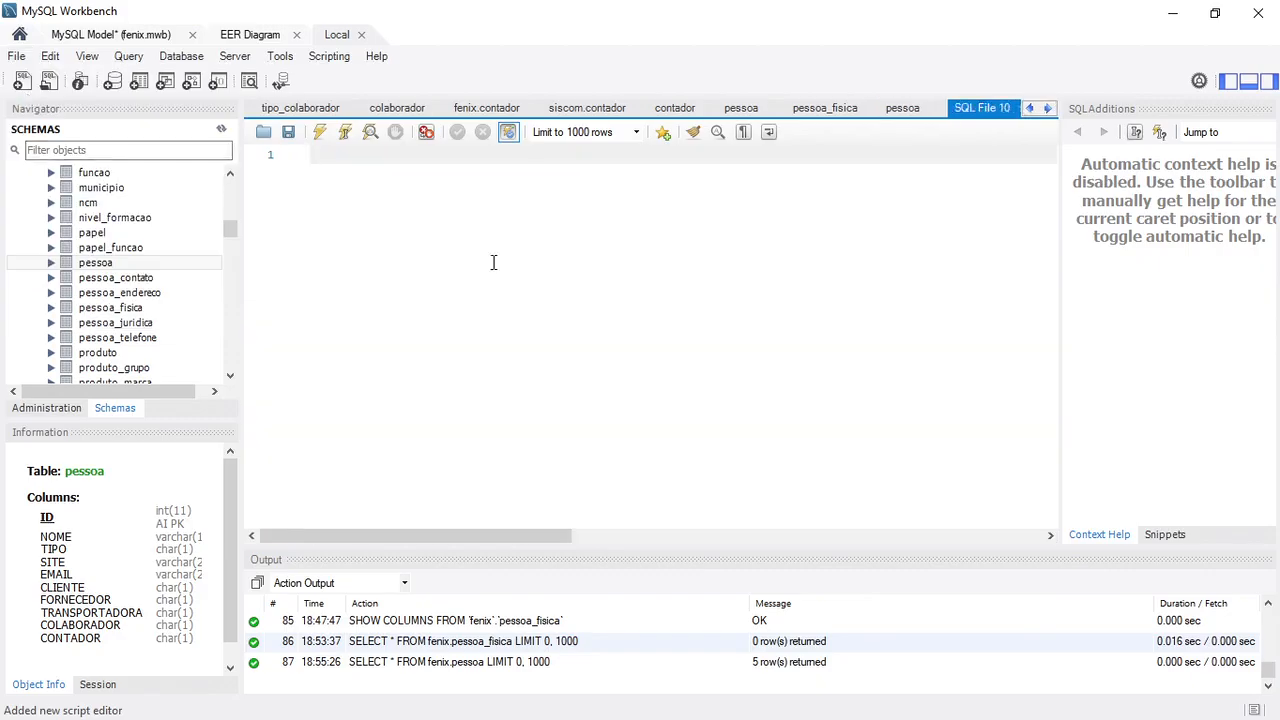
left_click(910, 118)
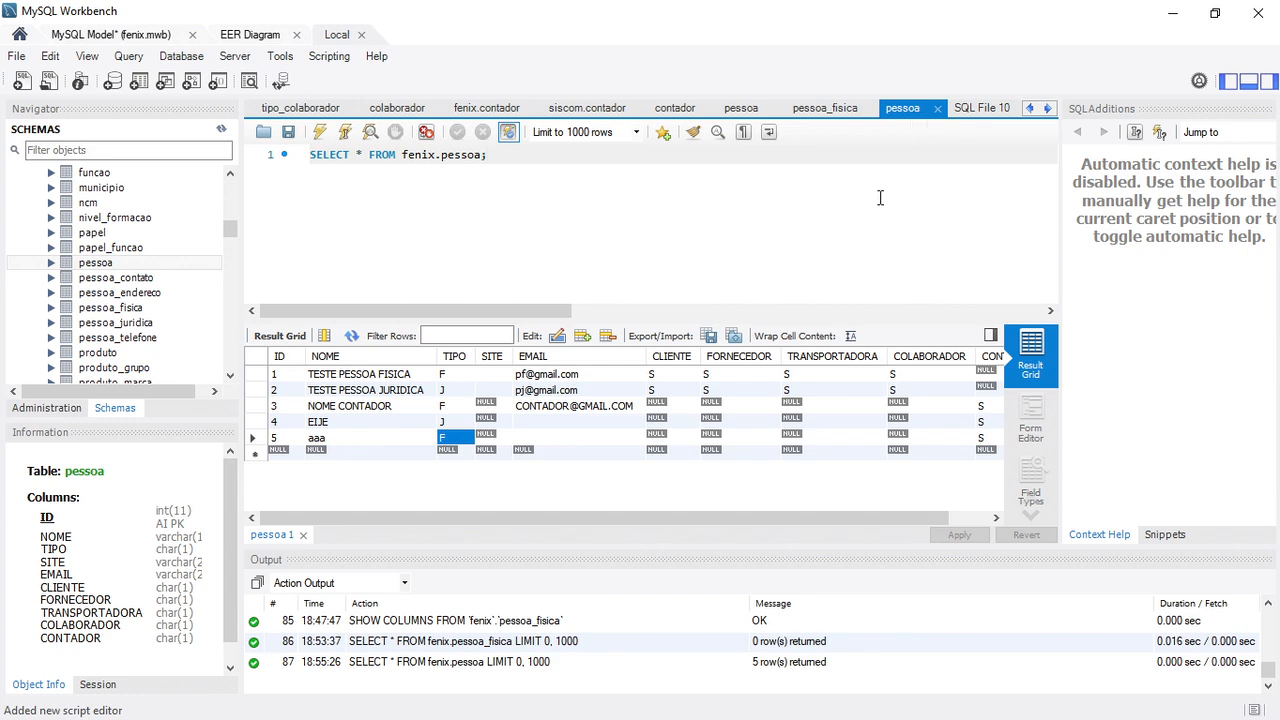
left_click(988, 118)
Start an SQL statement in the blank query with "insert into fenix.pessoa_fisica".
type("INSET")
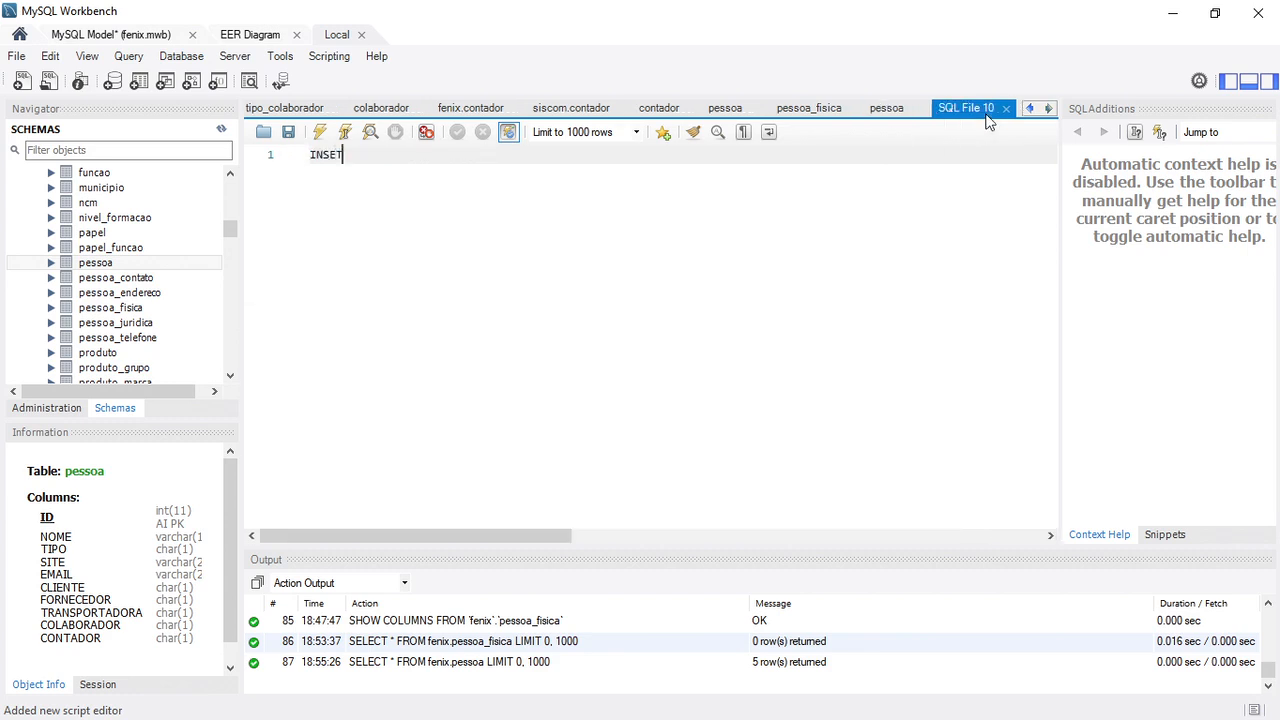
key("BackSpace")
key("BackSpace")
key("BackSpace")
type("insert into")
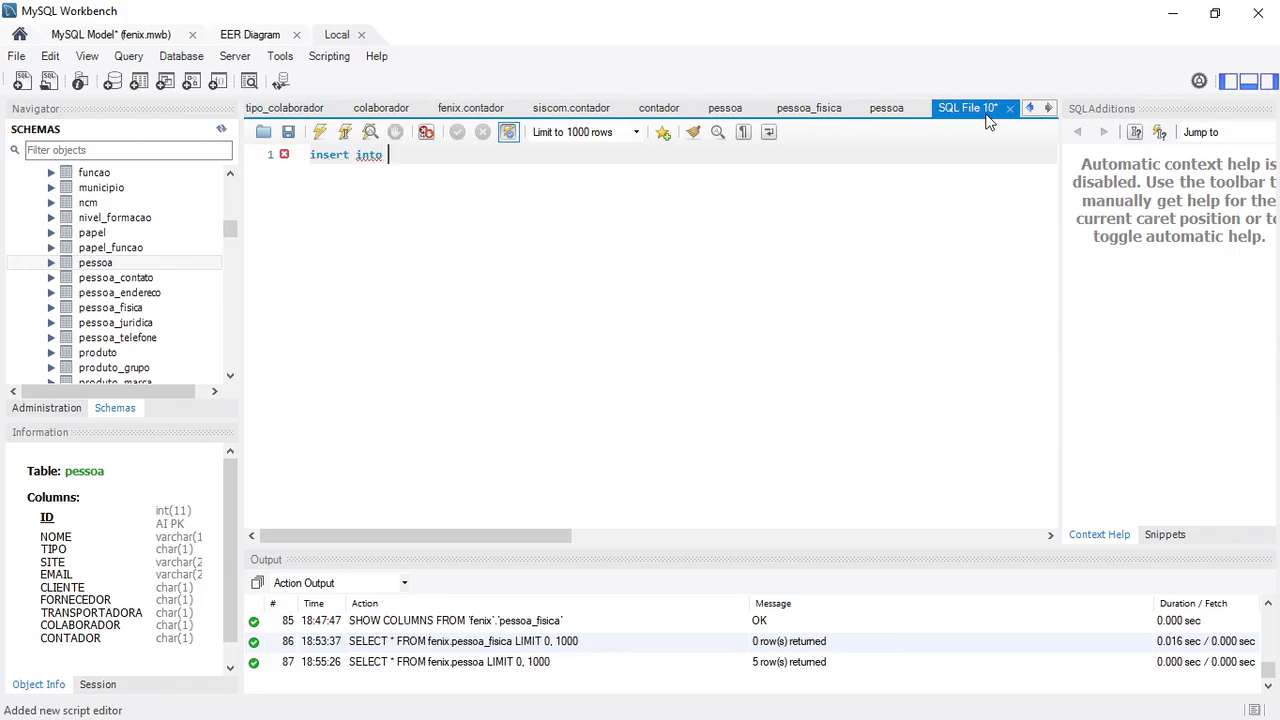
type(" pessoa_fisica")
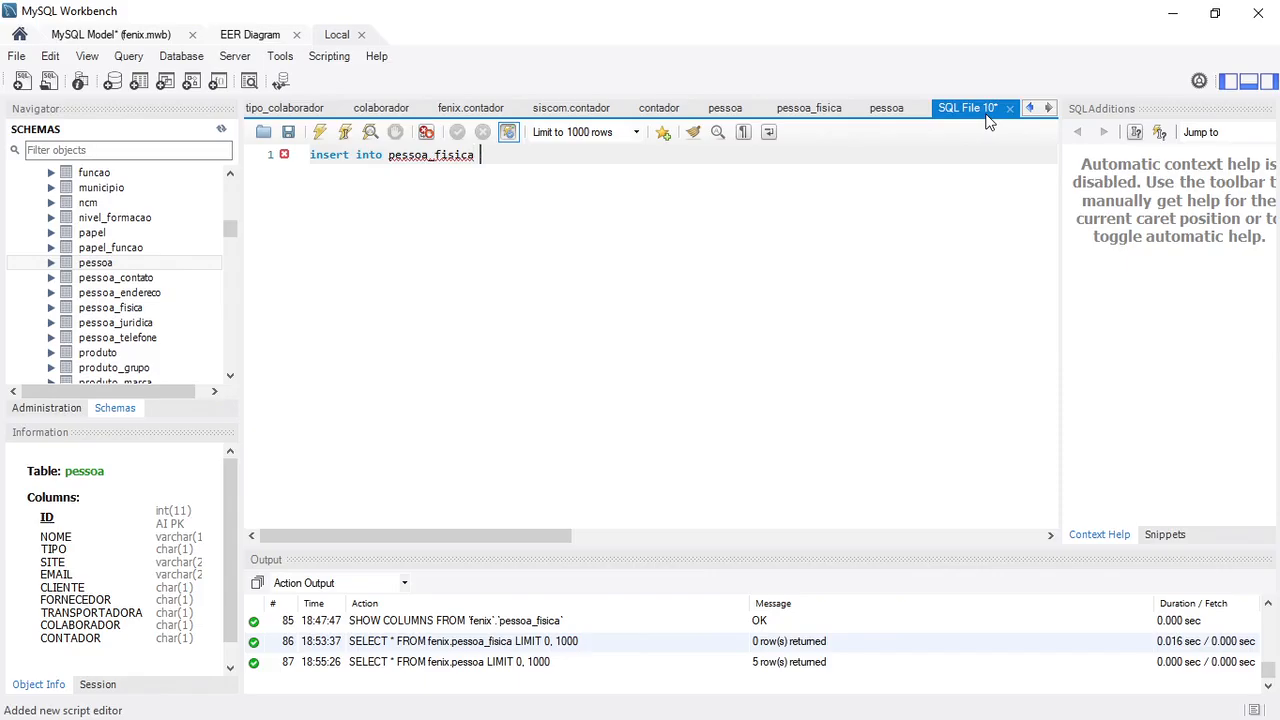
key("ctrl+Left")
type("fenix.")
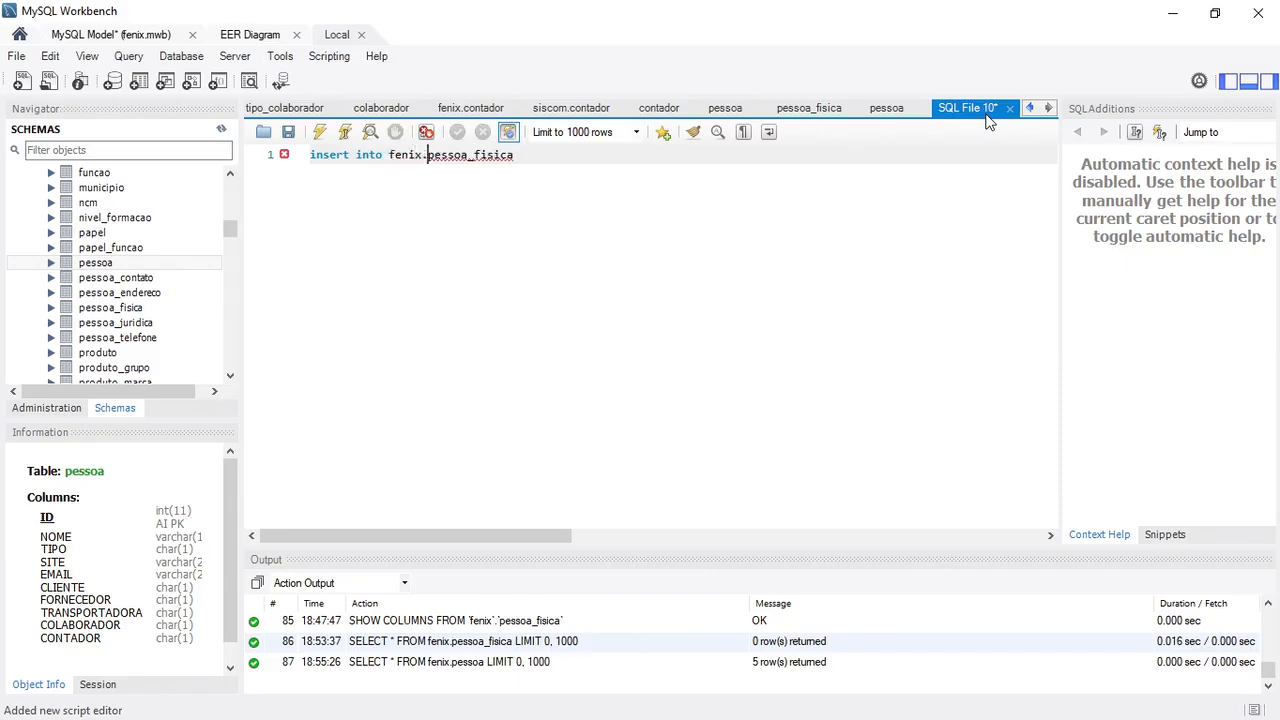
Add a parenthesized column list to the insert statement, with id_pessoa as its first column.
key("Right")
key("Right")
key("Right")
key("Right")
key("Right")
key("Right")
key("Right")
key("Right")
key("Right")
key("Right")
key("Right")
key("Right")
type("(")
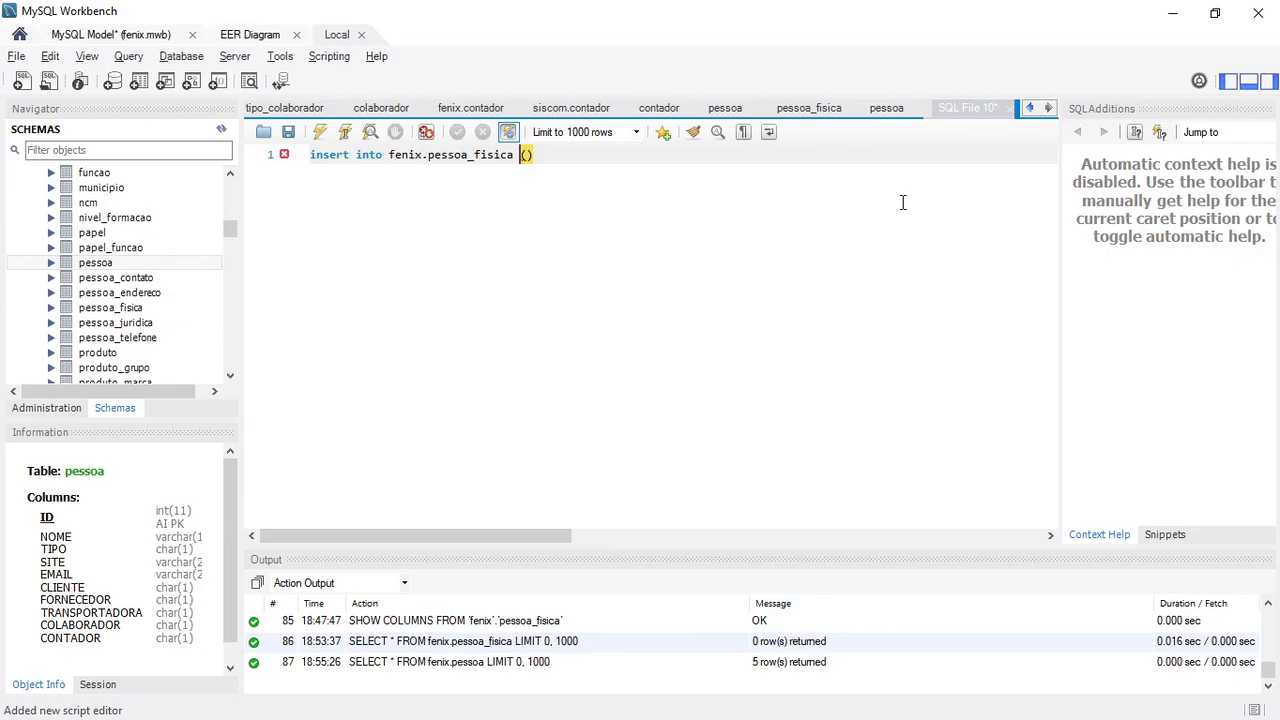
key("BackSpace")
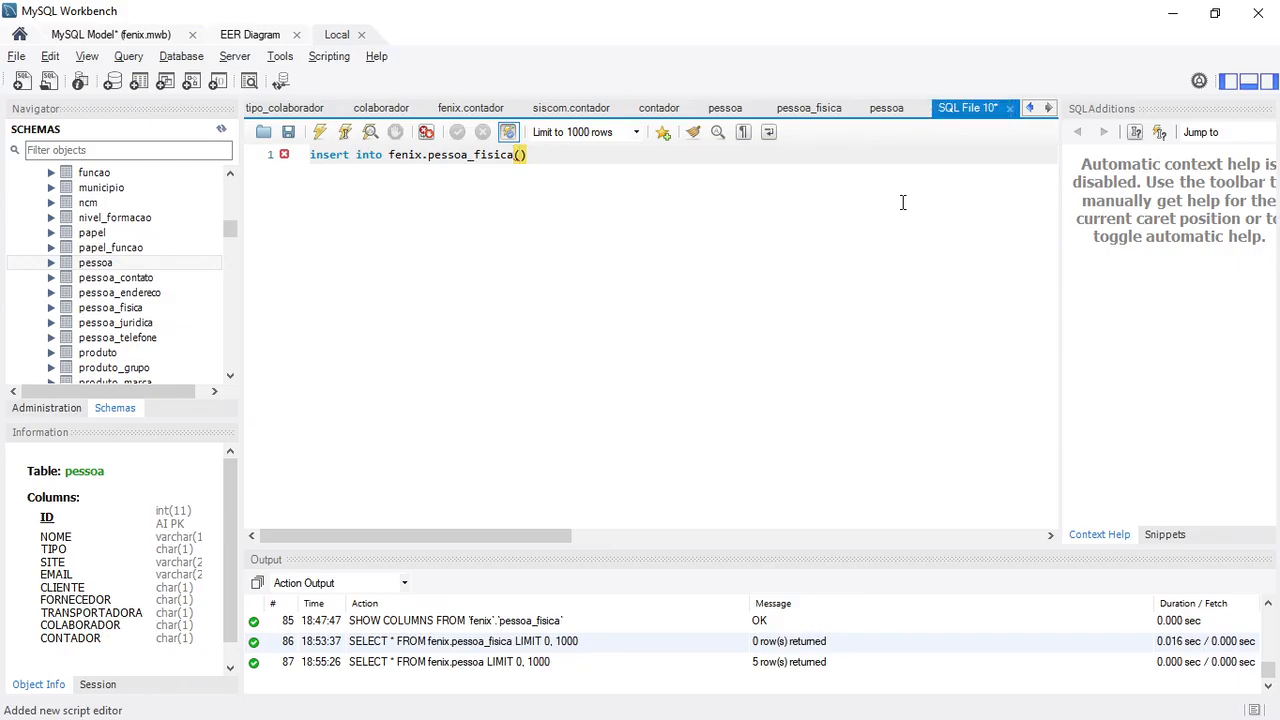
type("id_pessoa")
Review the pessoa_fisica columns and add "select id from fenix.pessoa" on a new line below the insert clause.
left_click(53, 309)
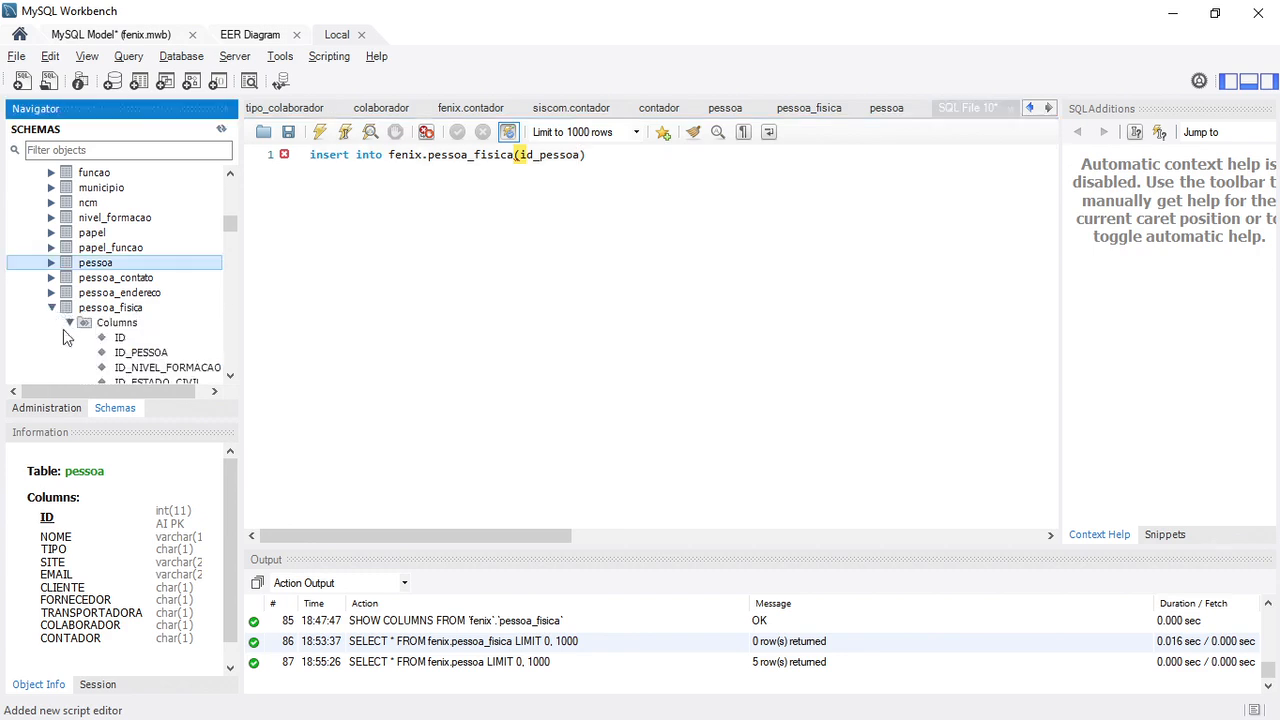
left_click_drag(229, 227, 229, 233)
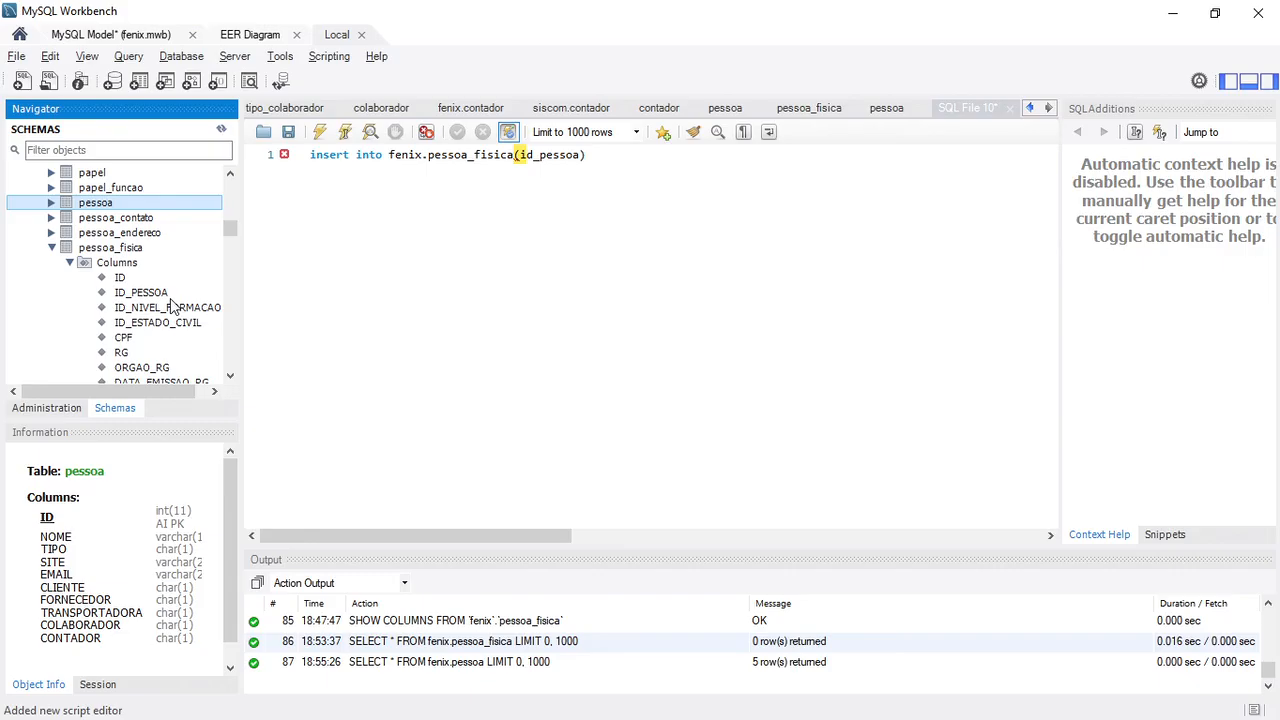
left_click(614, 154)
key("Return")
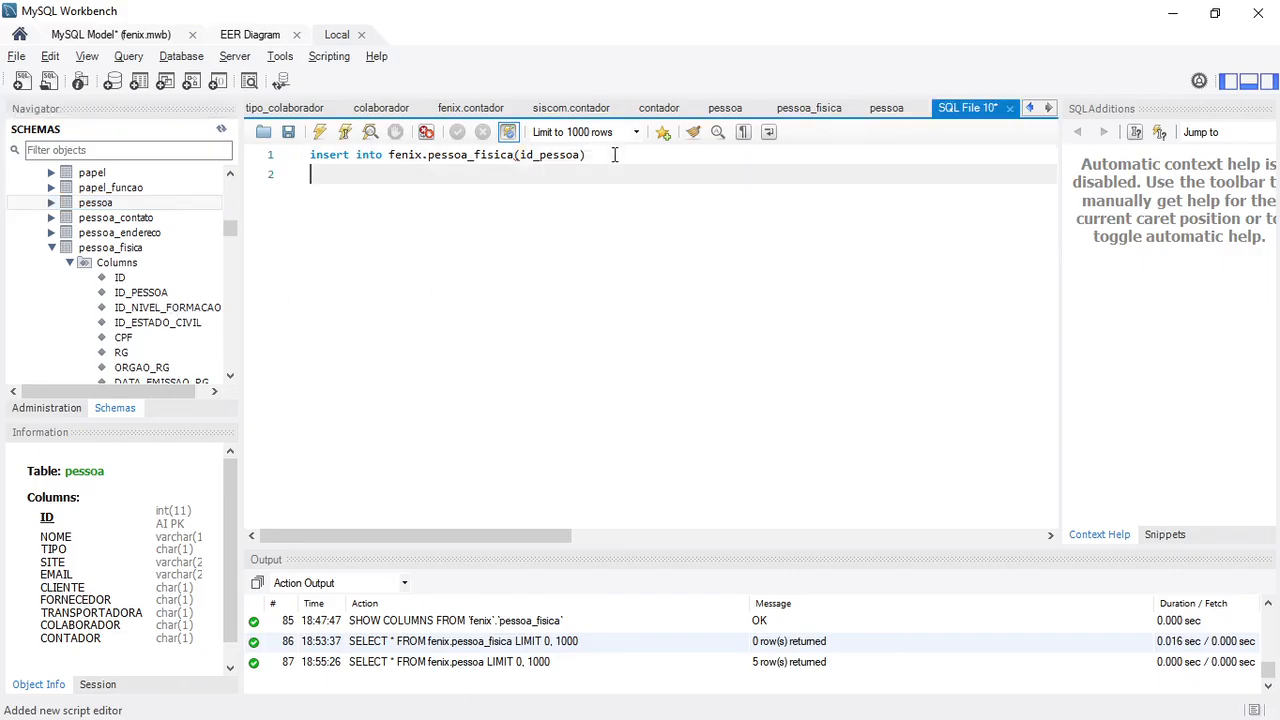
type("select id from fenix.pe")
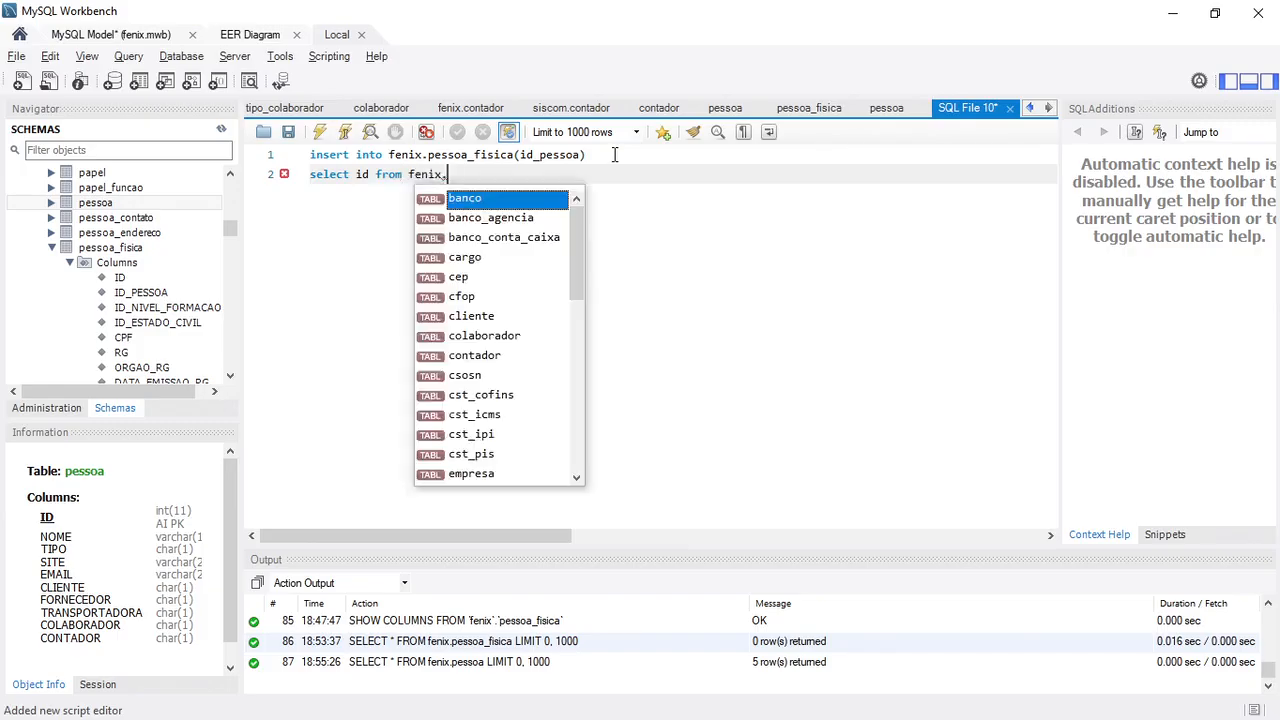
key("Return")
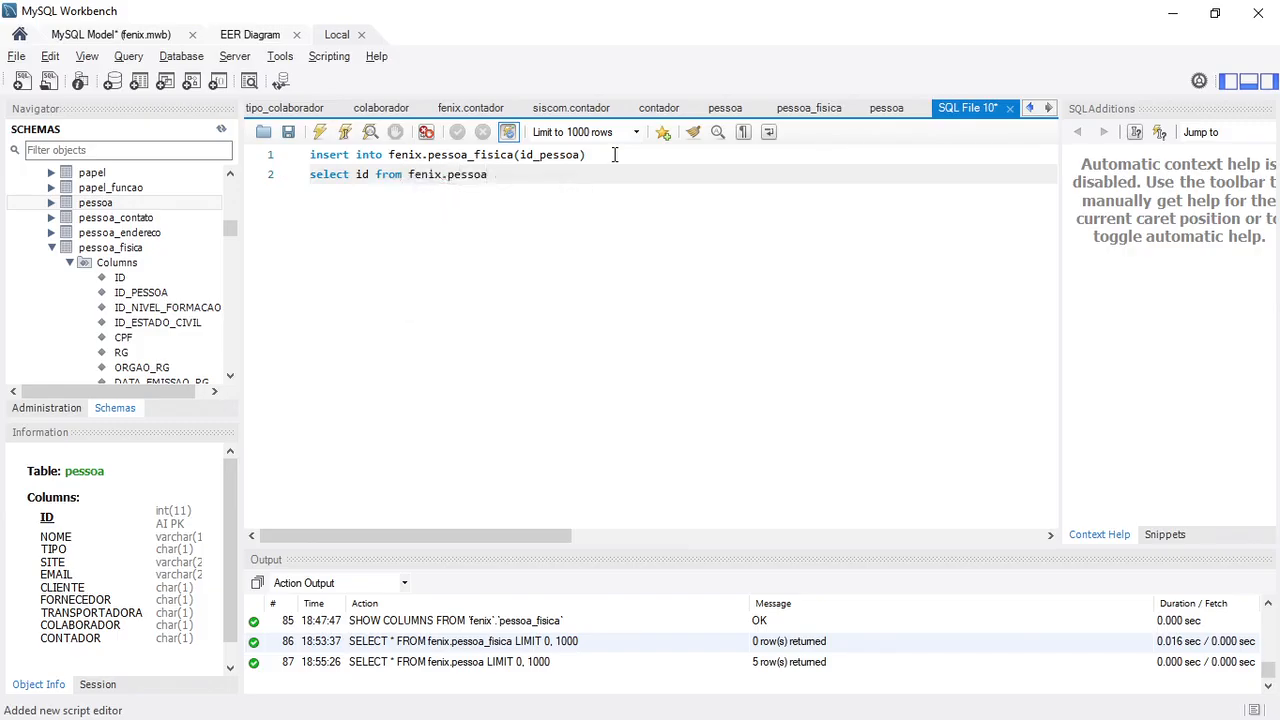
Add the filter "where id > 2" on a new line below the select clause.
key("Return")
type("where")
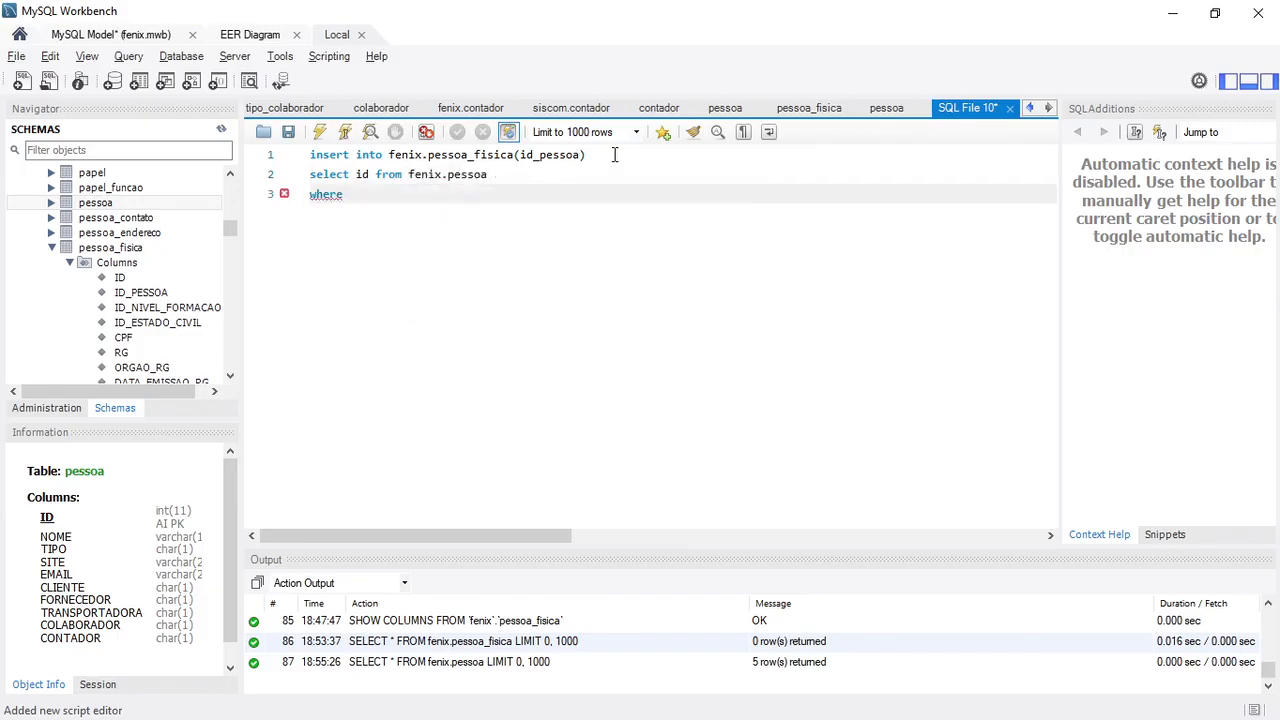
type(" id > 2")
Check the record IDs in the pessoa results, and extend the where clause with "and TIPO='F'".
left_click(886, 108)
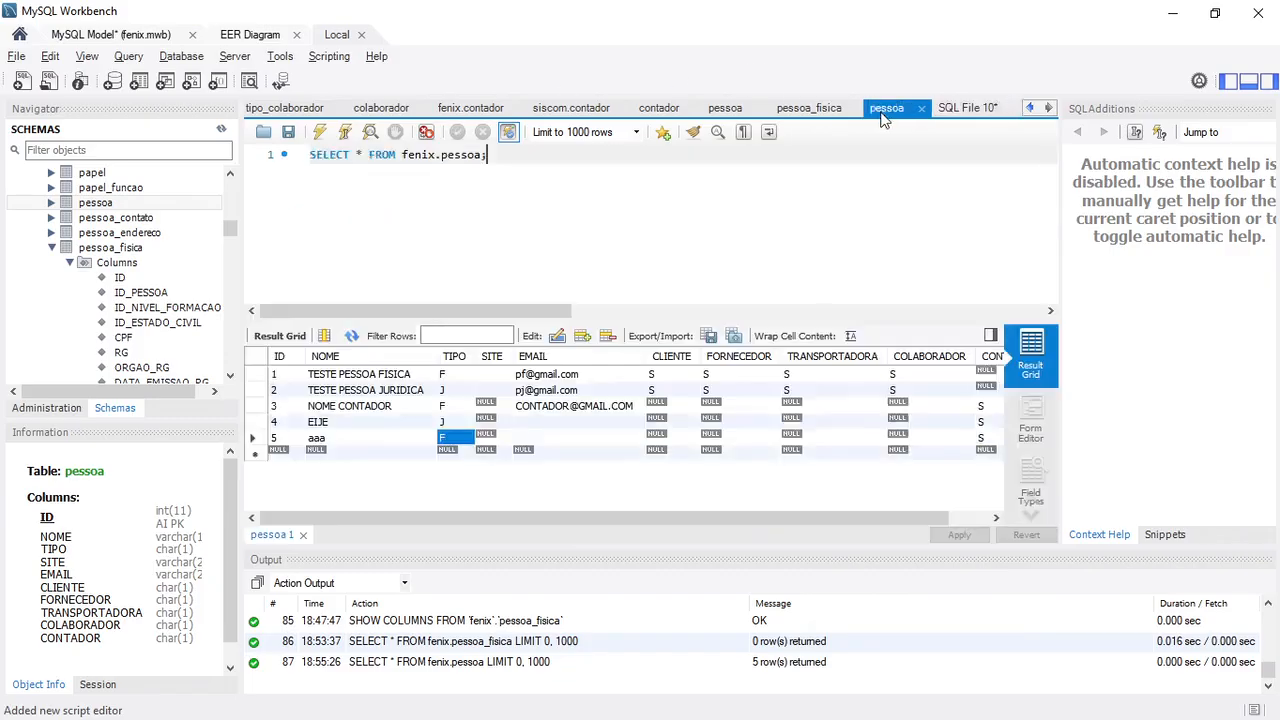
left_click(381, 378)
left_click(380, 392)
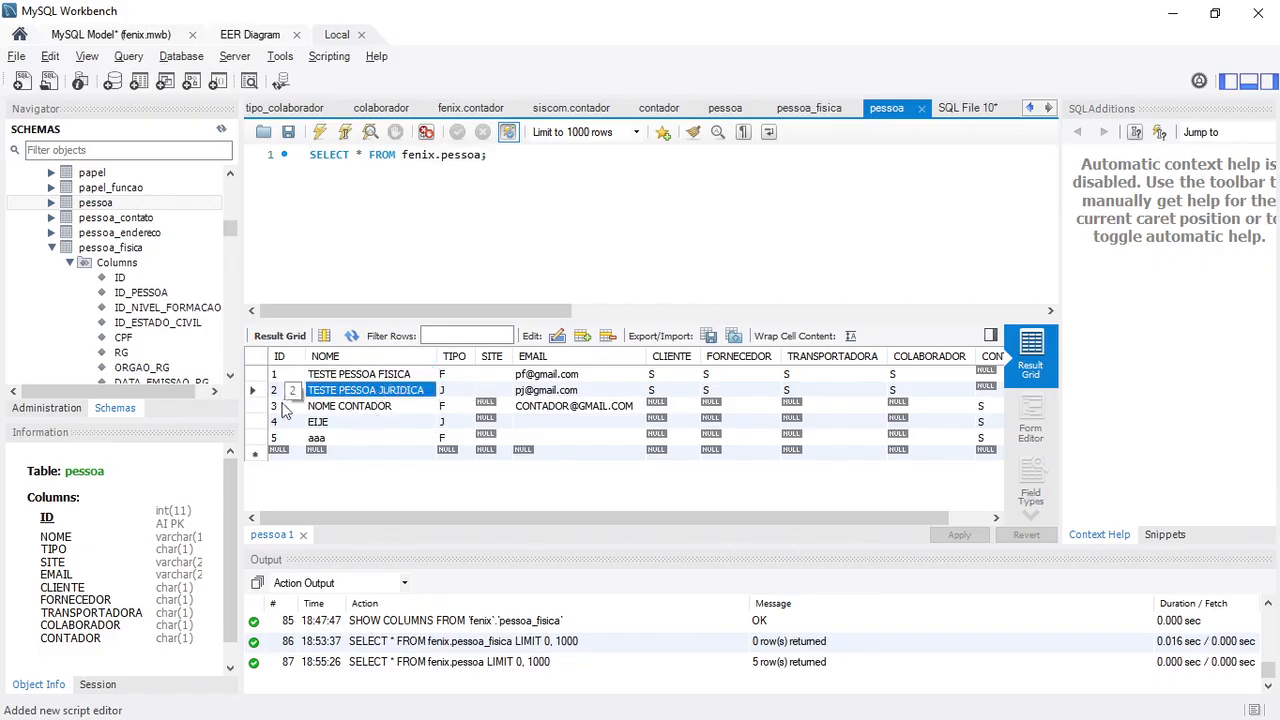
left_click(280, 408)
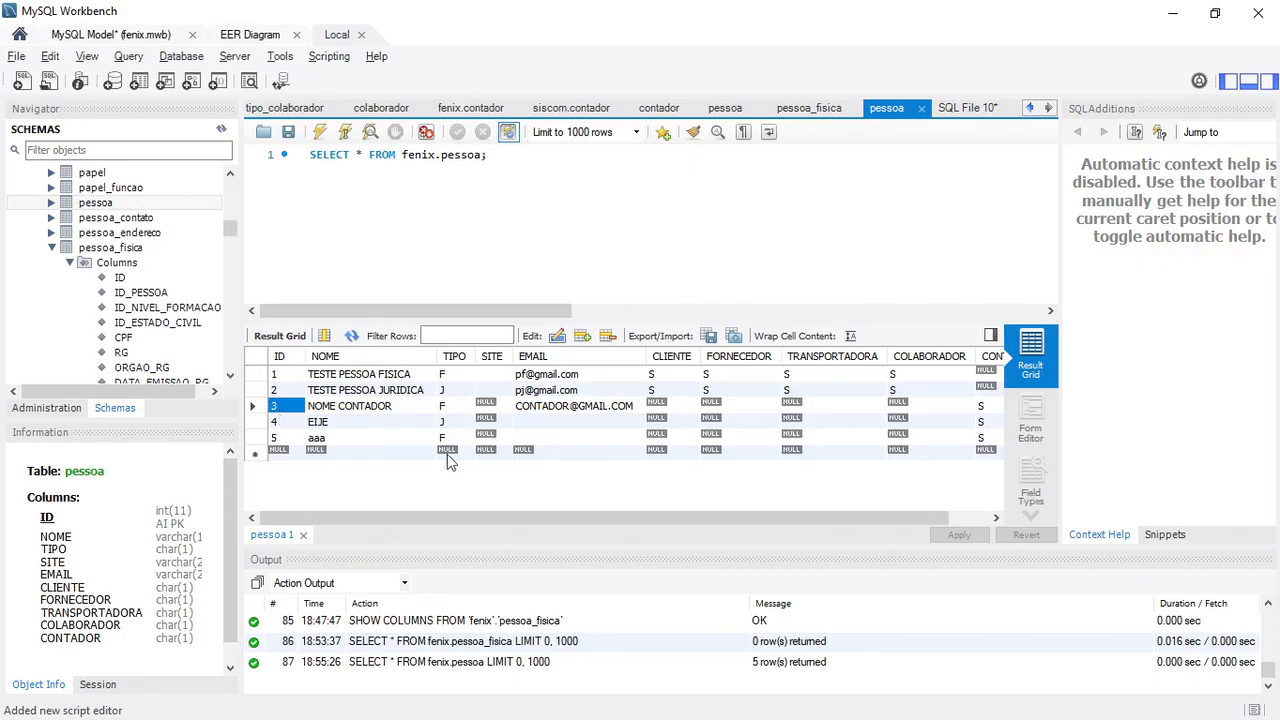
left_click(975, 110)
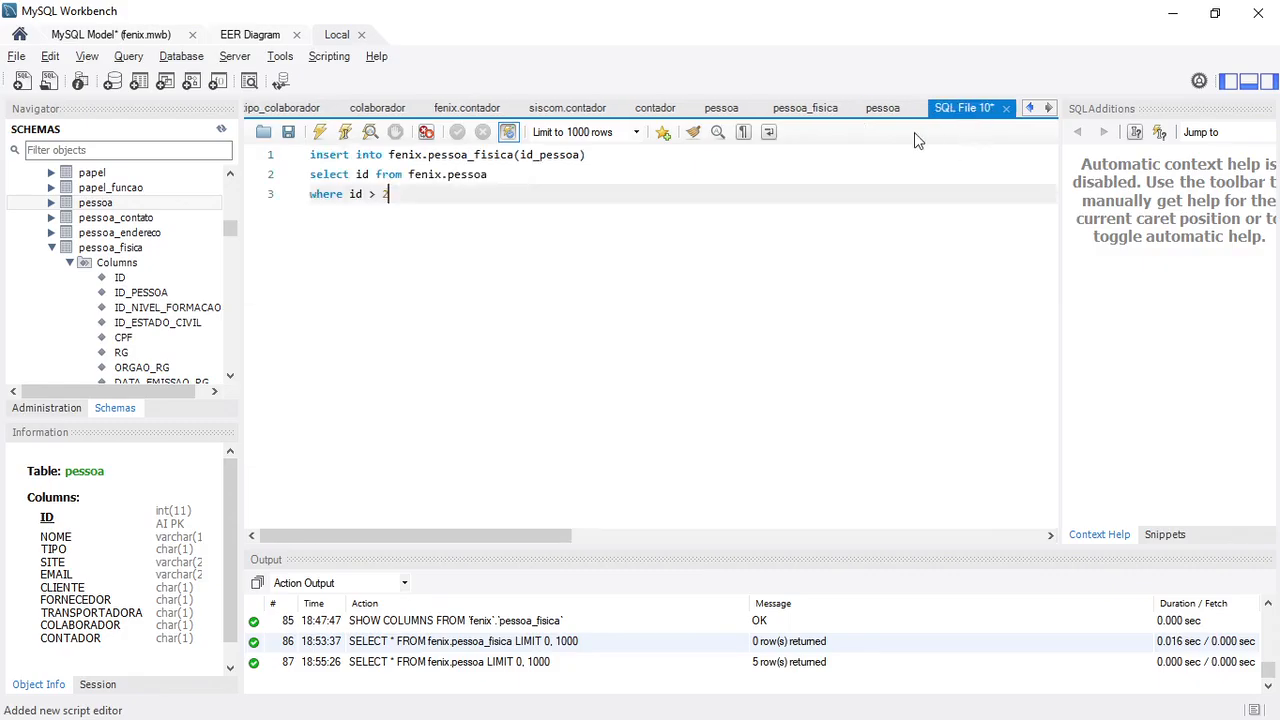
type("and TIPO='F")
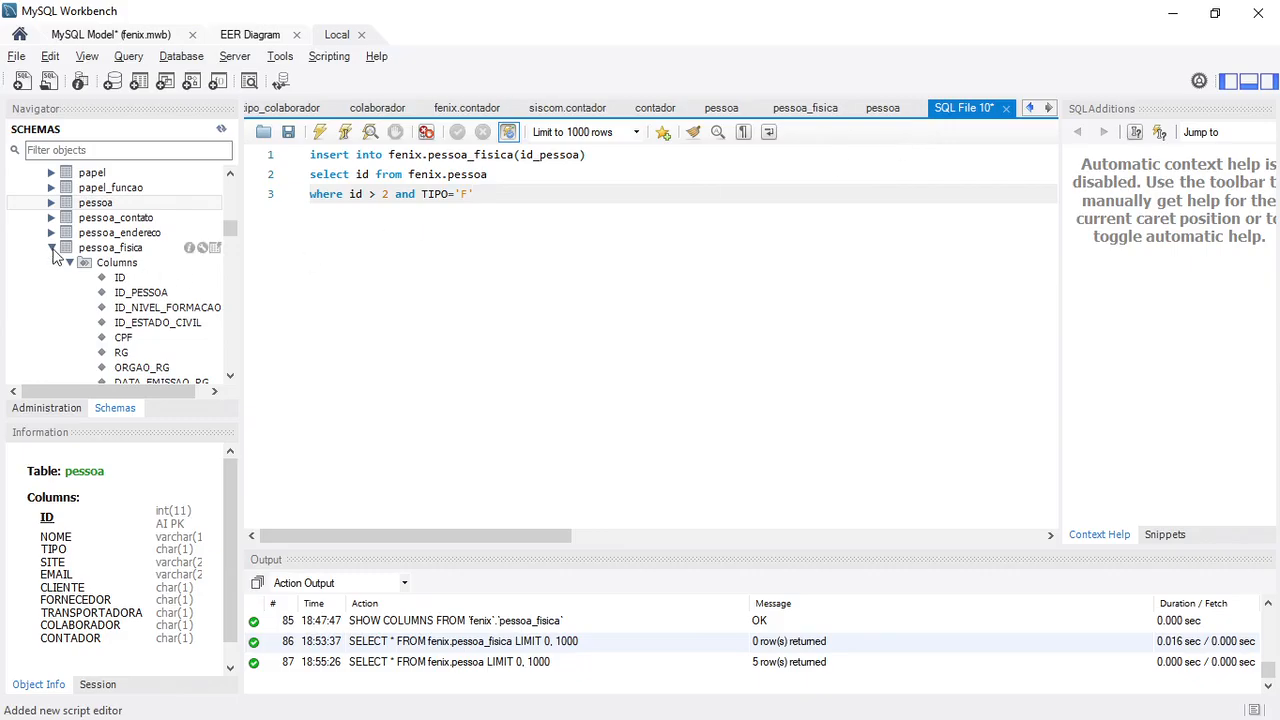
Query the records of fenix.pessoa_fisica and siscom.pessoa_fisica and compare their columns and contents.
left_click(53, 251)
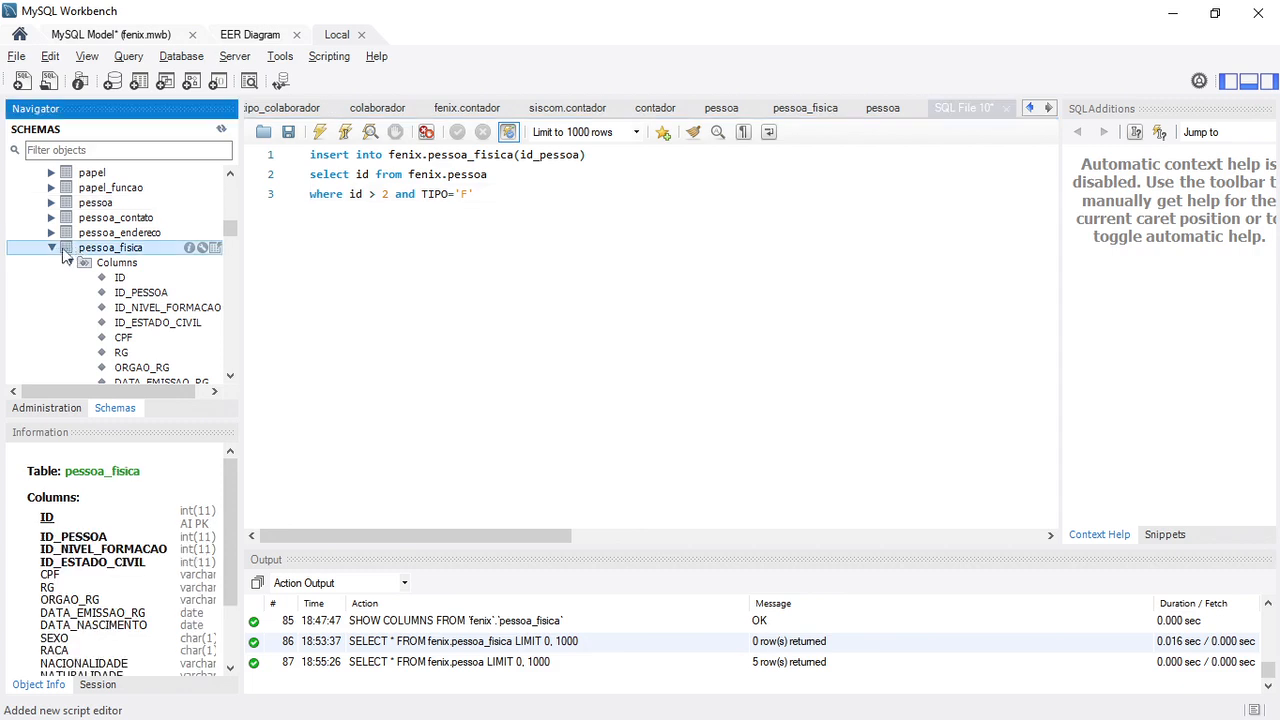
left_click(52, 250)
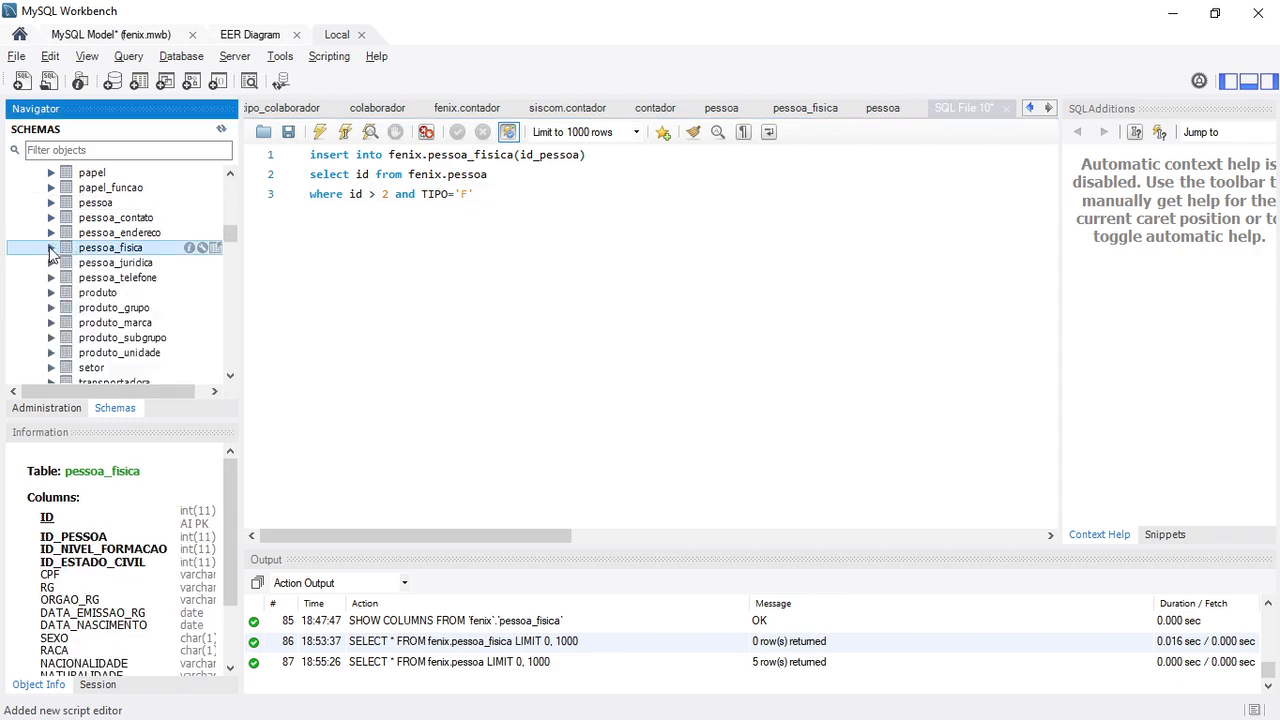
left_click(214, 248)
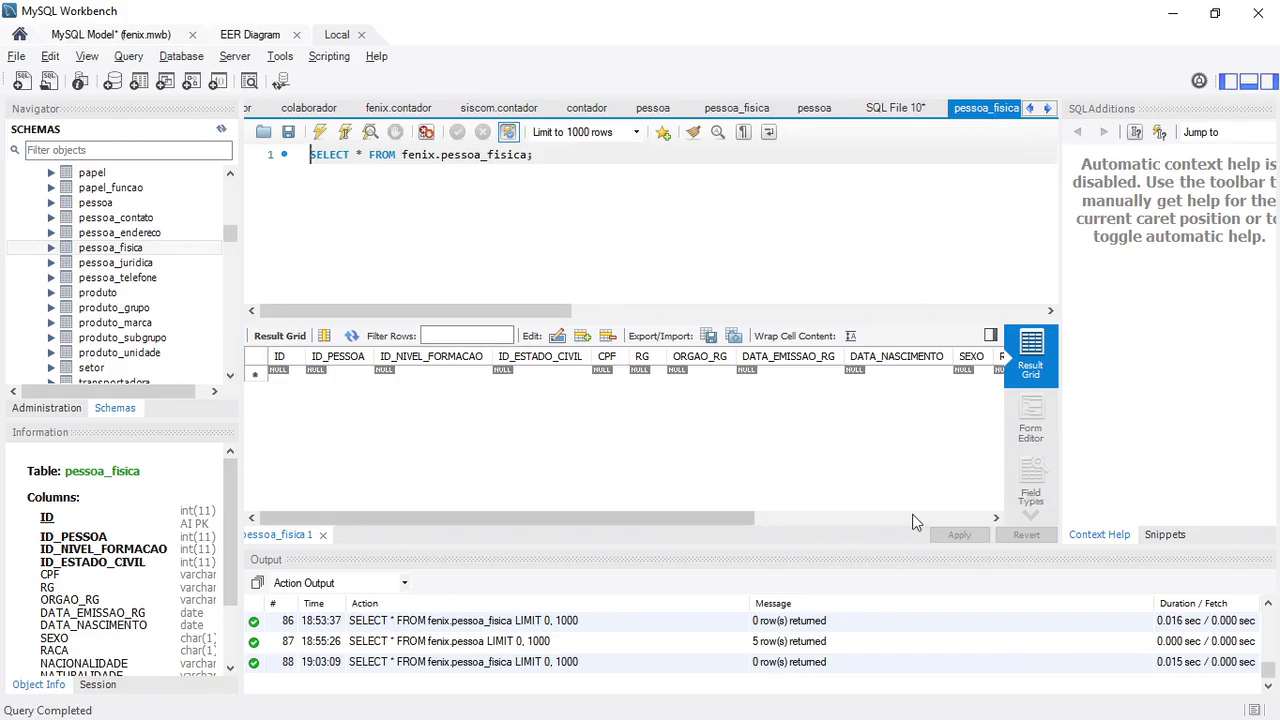
left_click_drag(731, 517, 621, 514)
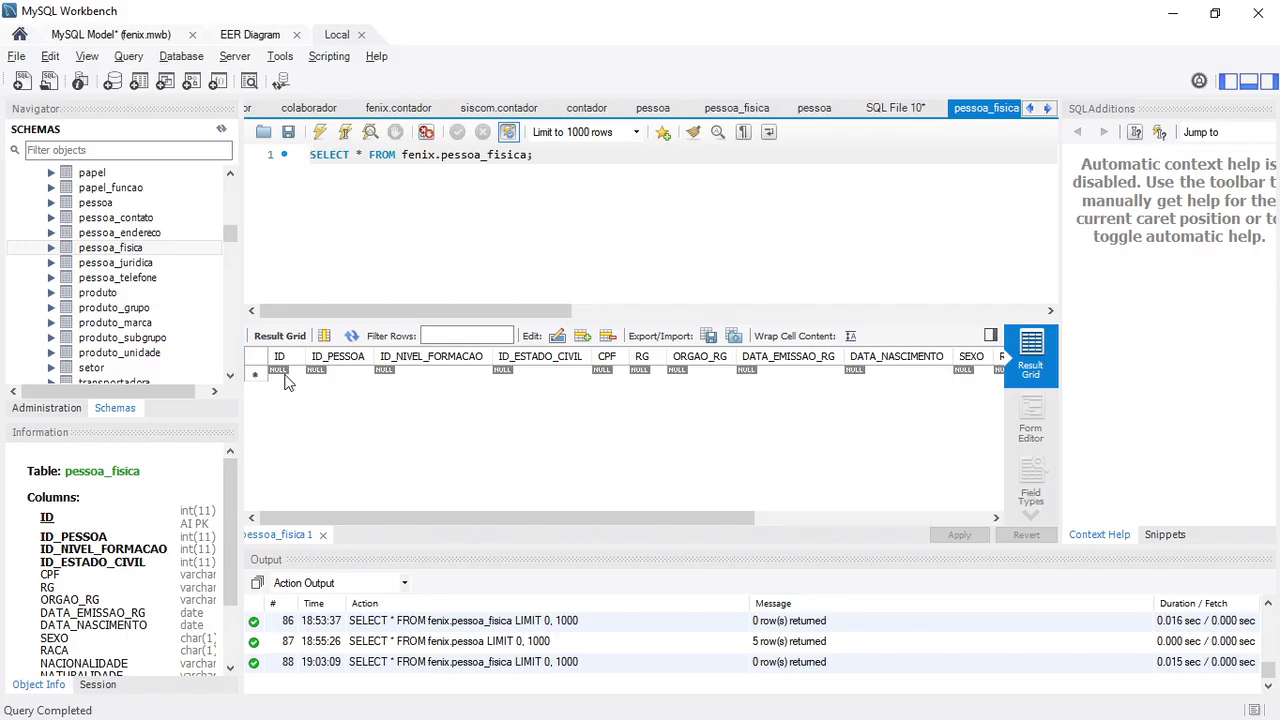
left_click_drag(229, 233, 232, 333)
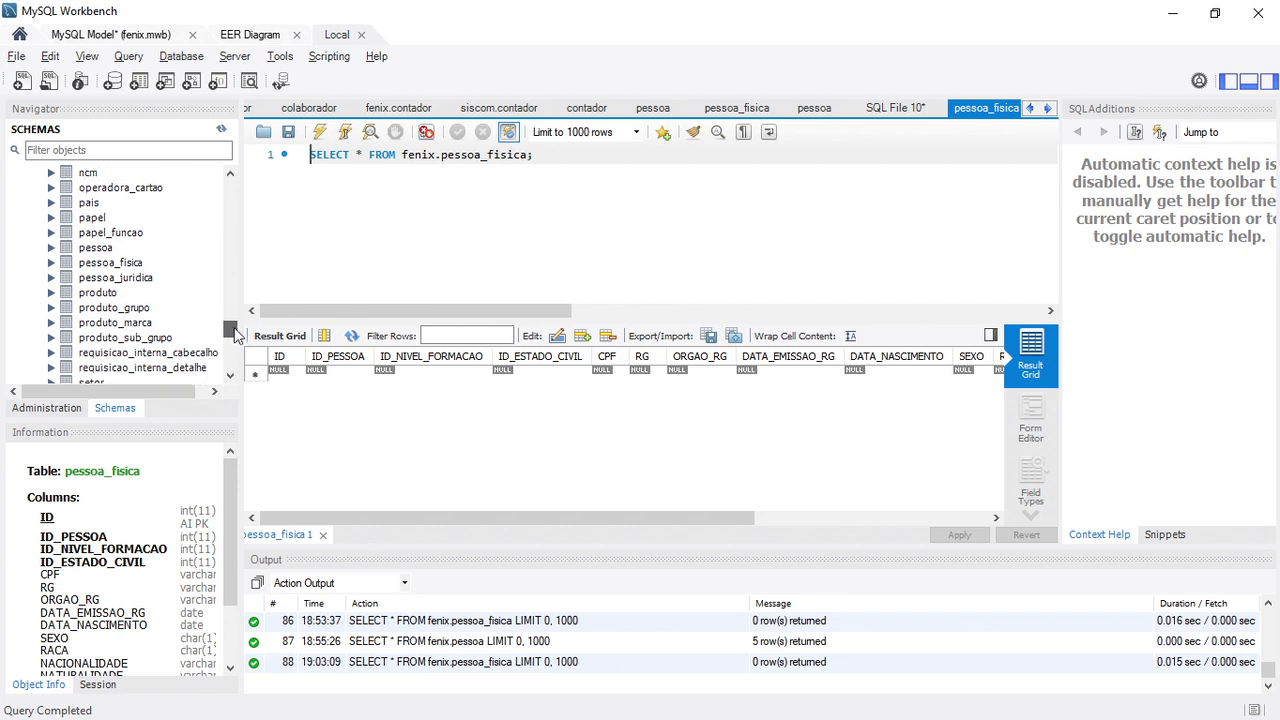
left_click(213, 264)
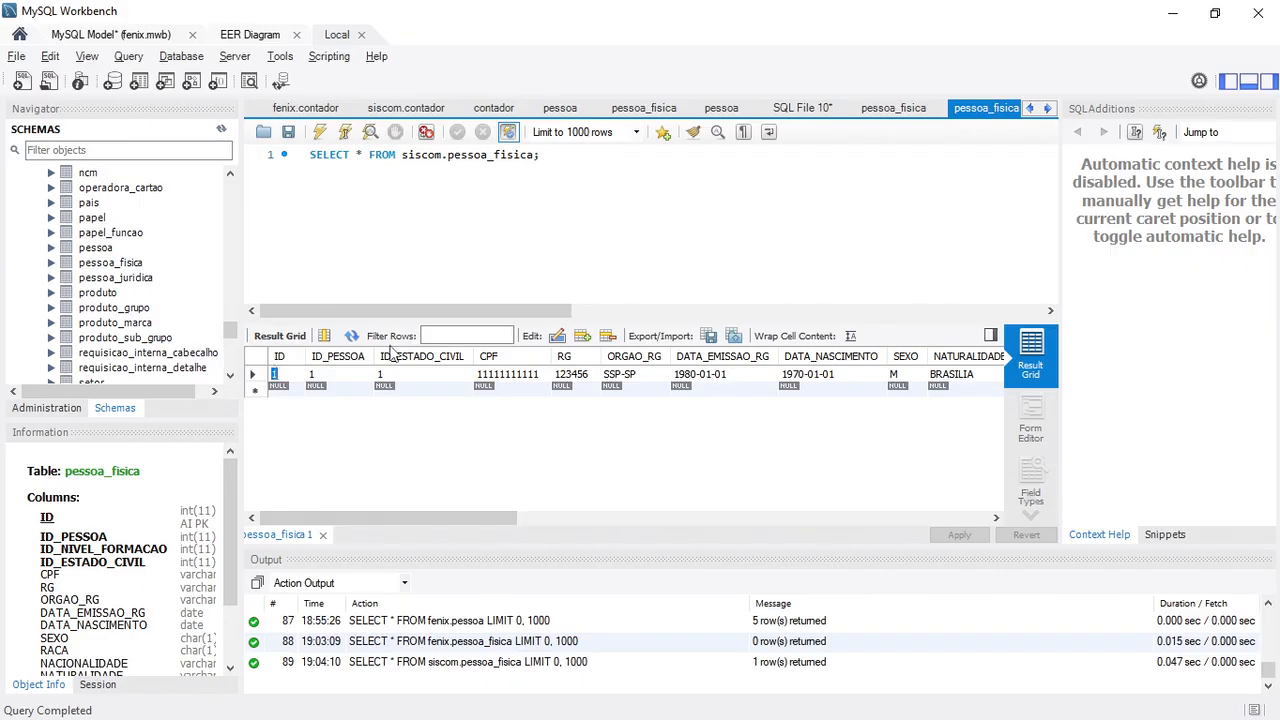
left_click(894, 110)
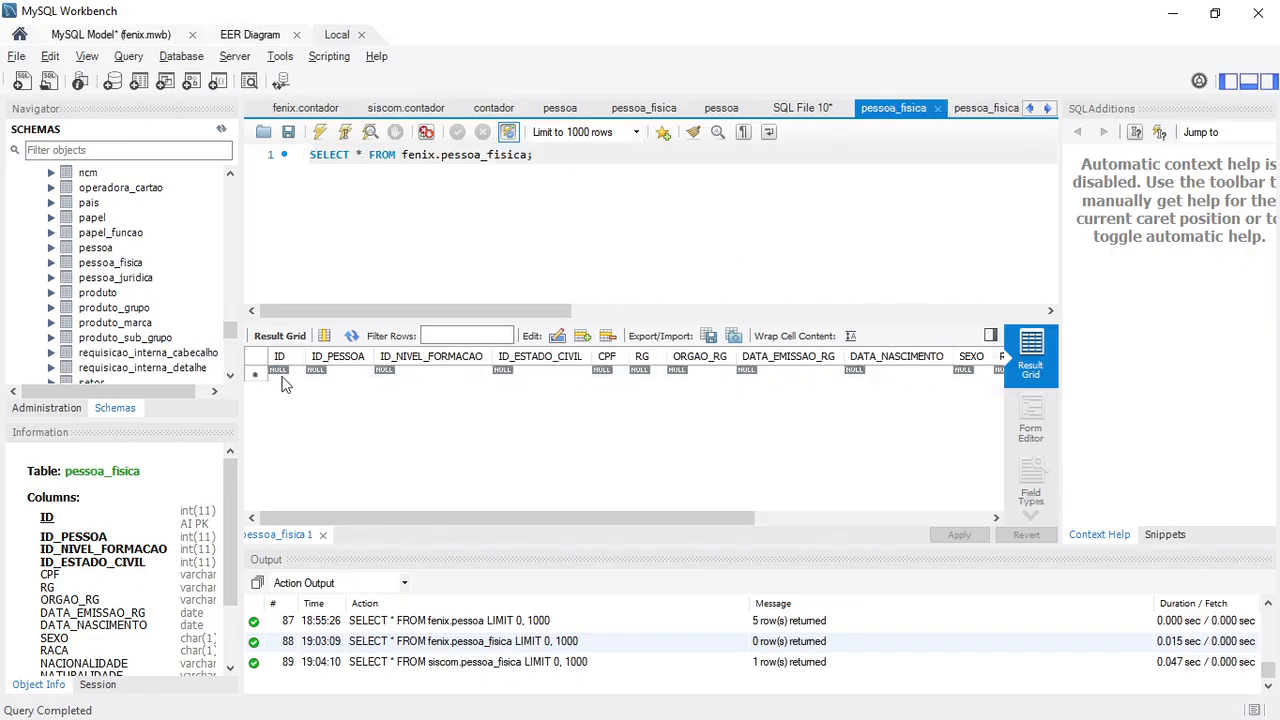
Execute the insert-select statement and refresh the fenix.pessoa_fisica results.
left_click(792, 115)
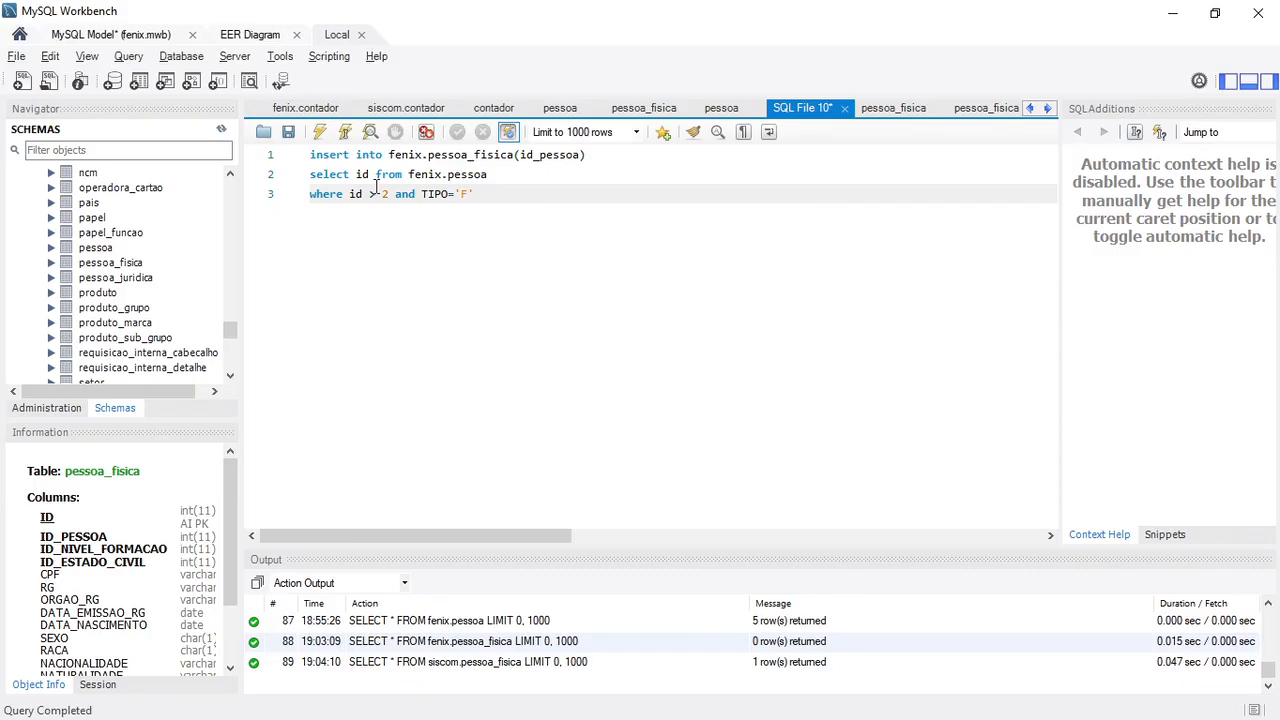
left_click(319, 133)
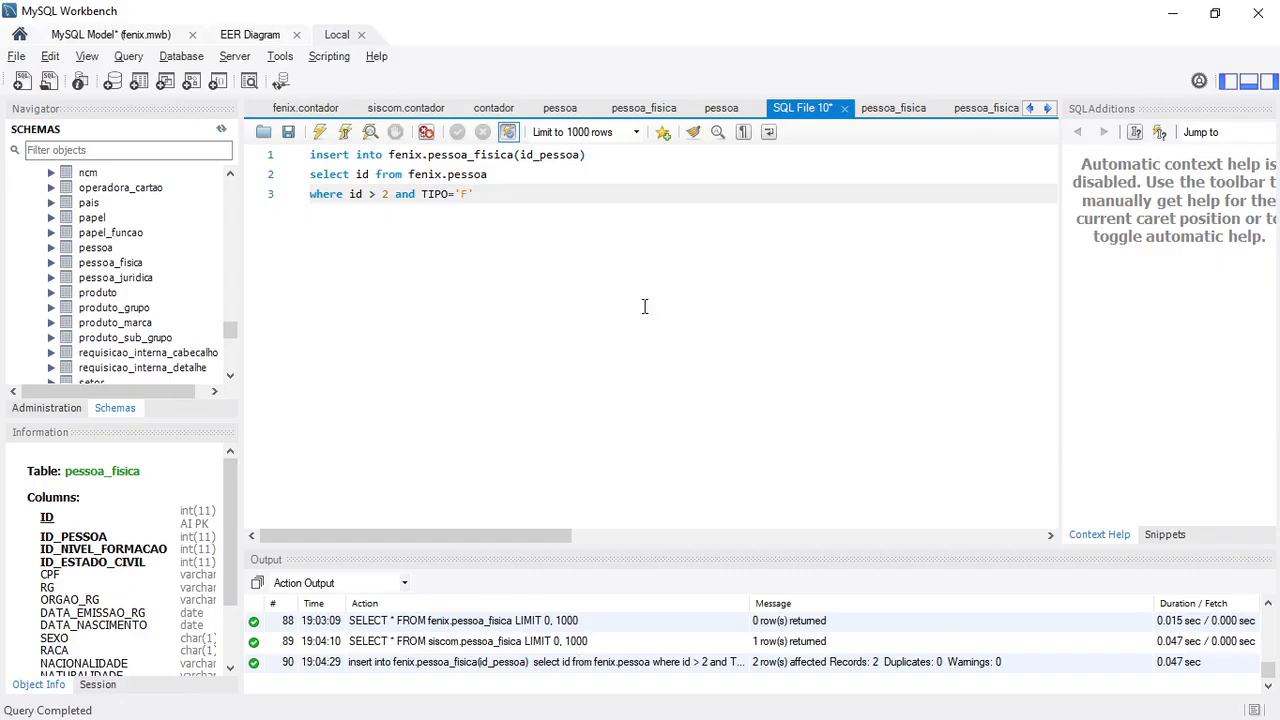
left_click(902, 110)
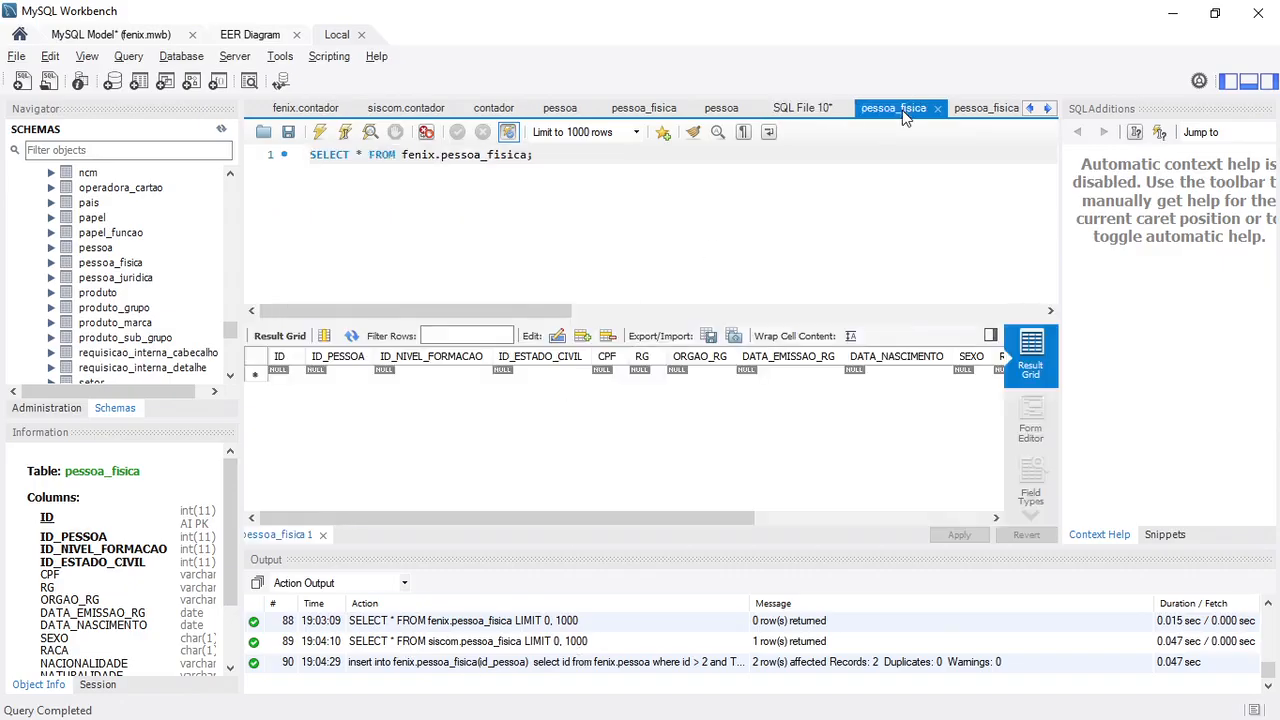
left_click(351, 336)
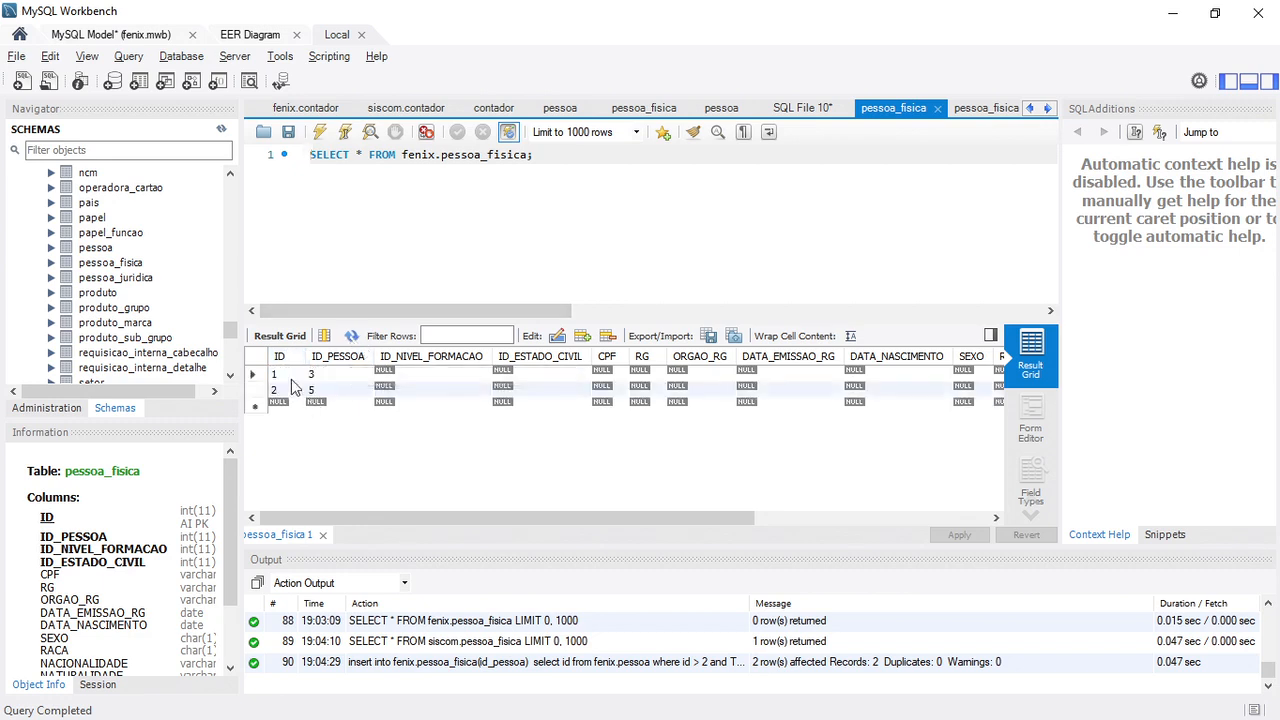
Cross-check the ID_PESSOA values in fenix.pessoa_fisica against the IDs and names of the type F accountants in pessoa.
left_click(283, 376)
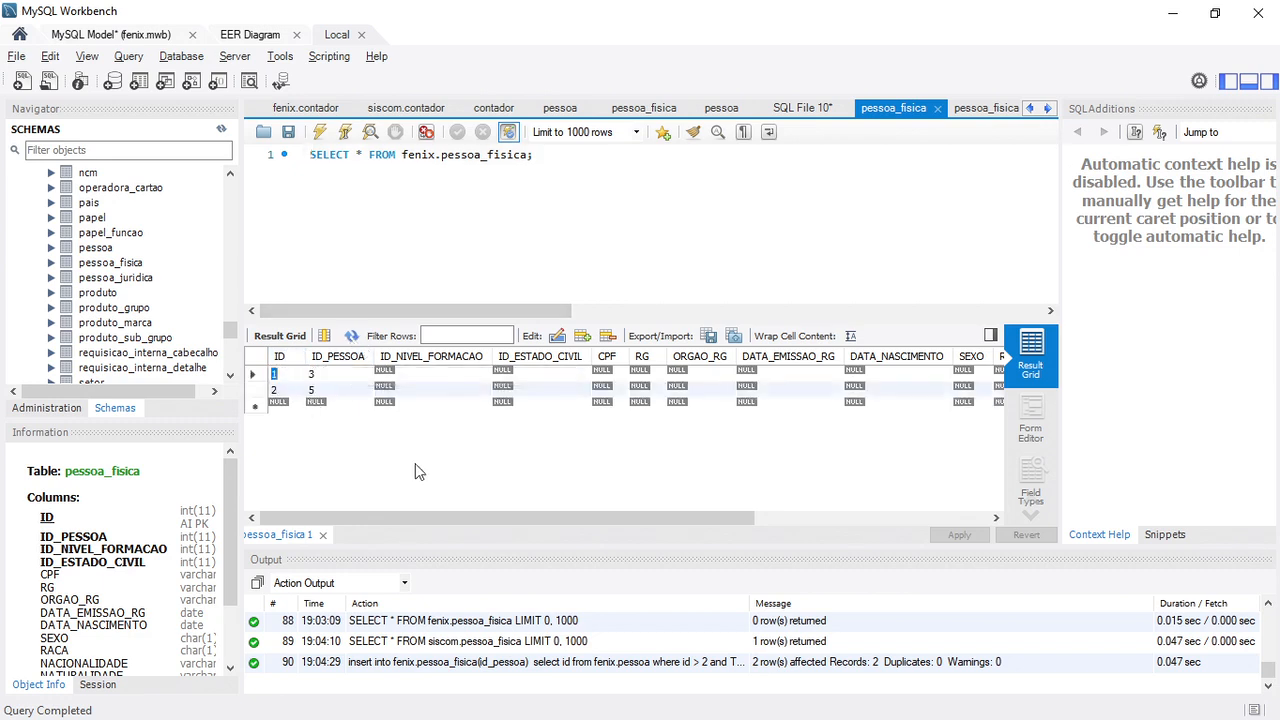
left_click(330, 390)
left_click(324, 373)
left_click(725, 110)
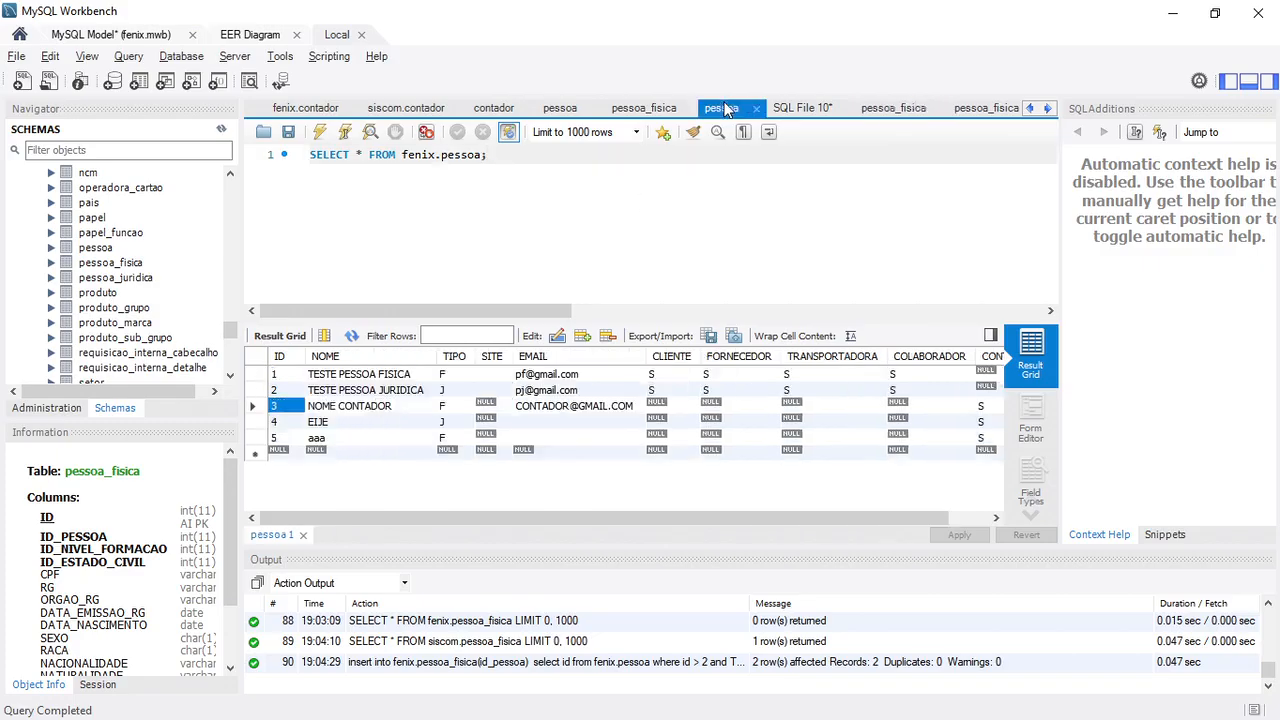
left_click(337, 408)
left_click(332, 441)
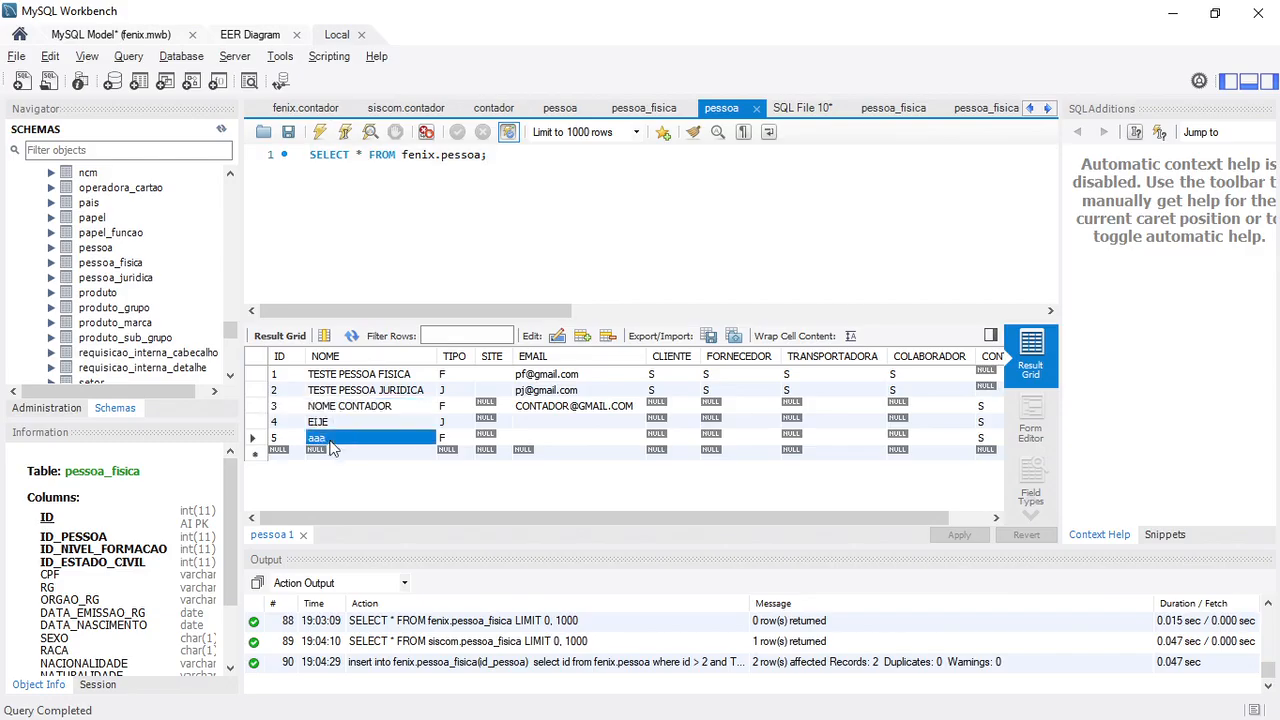
left_click(285, 412)
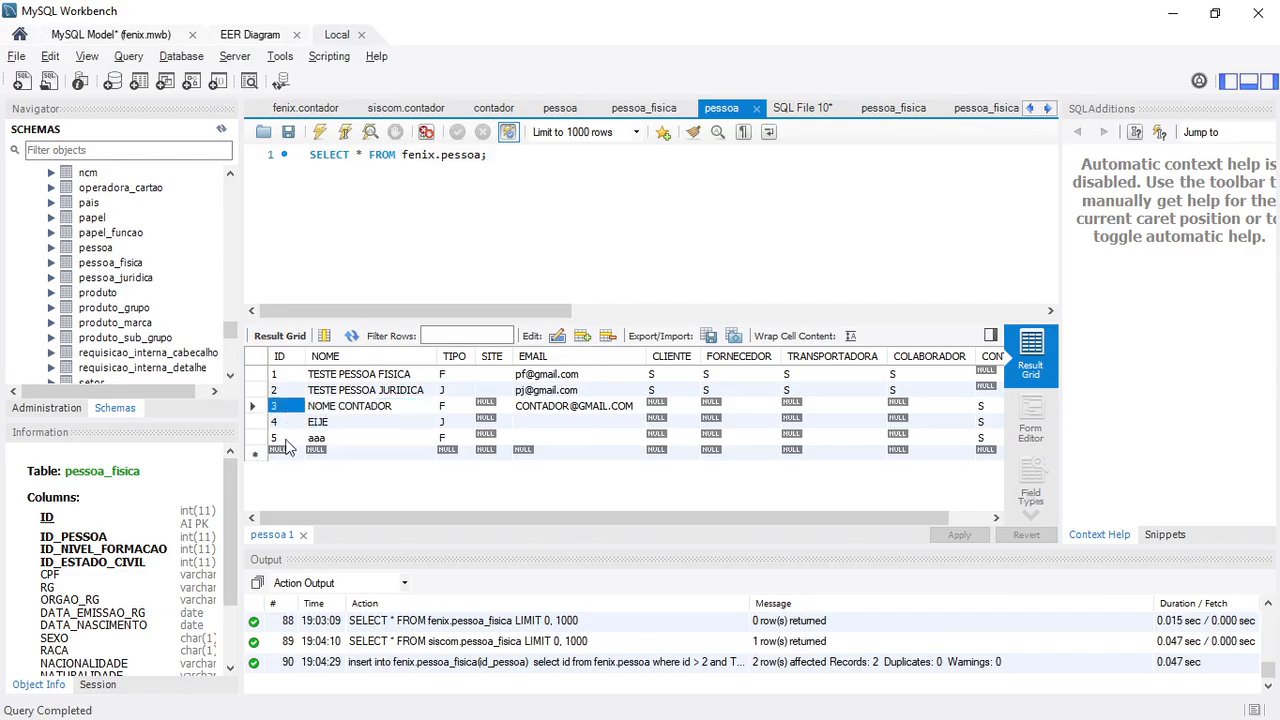
left_click(289, 440)
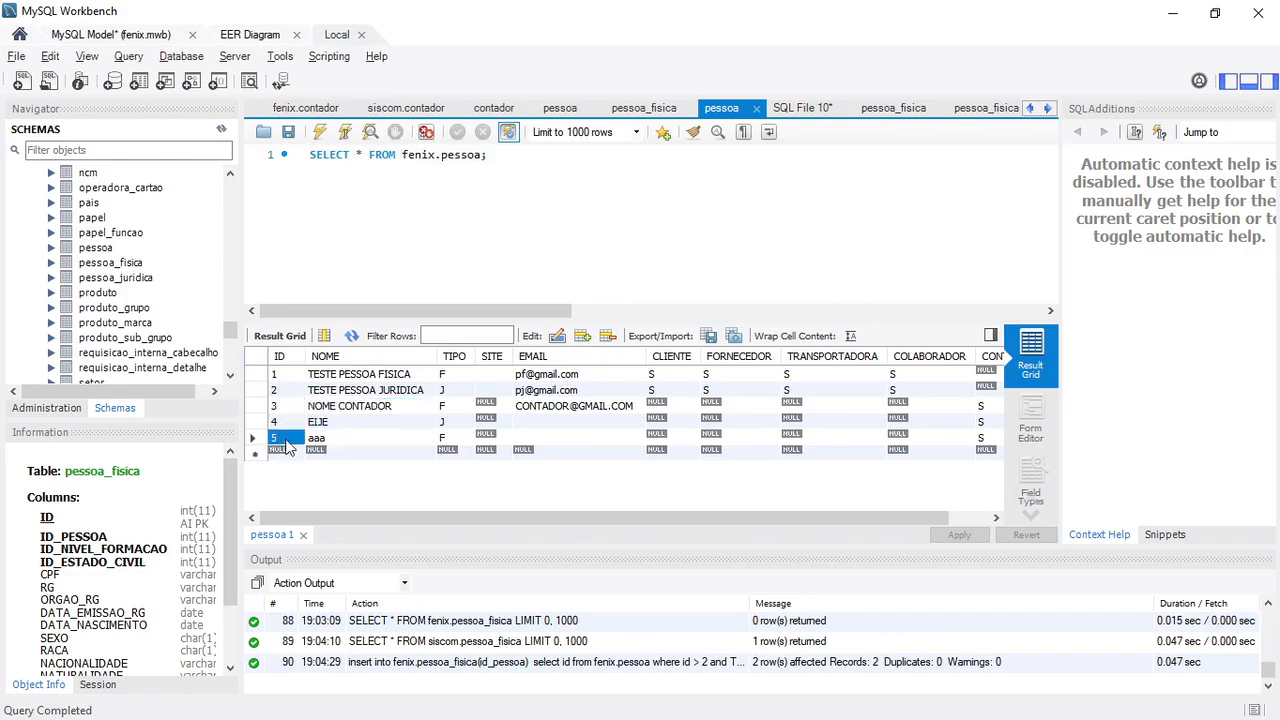
left_click(893, 109)
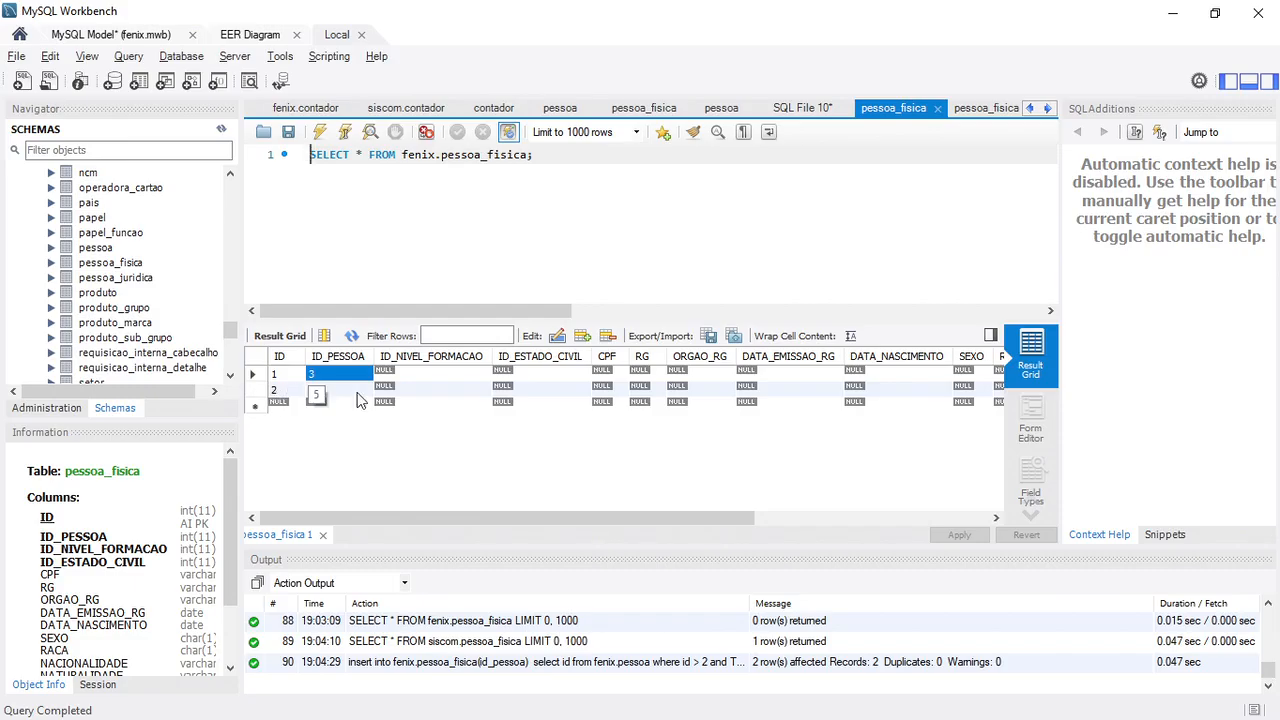
Examine the CPF fields of the inserted pessoa_fisica rows alongside the pessoa records.
double_click(604, 373)
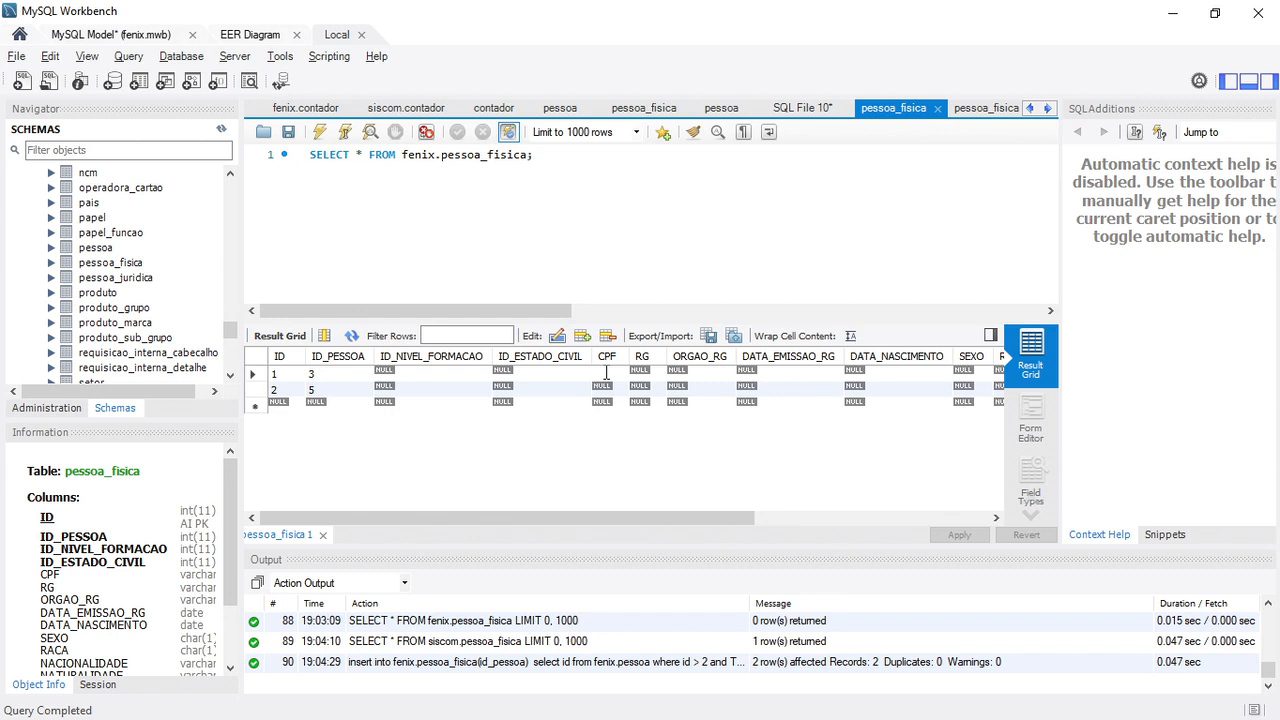
left_click(603, 387)
double_click(603, 373)
left_click(721, 108)
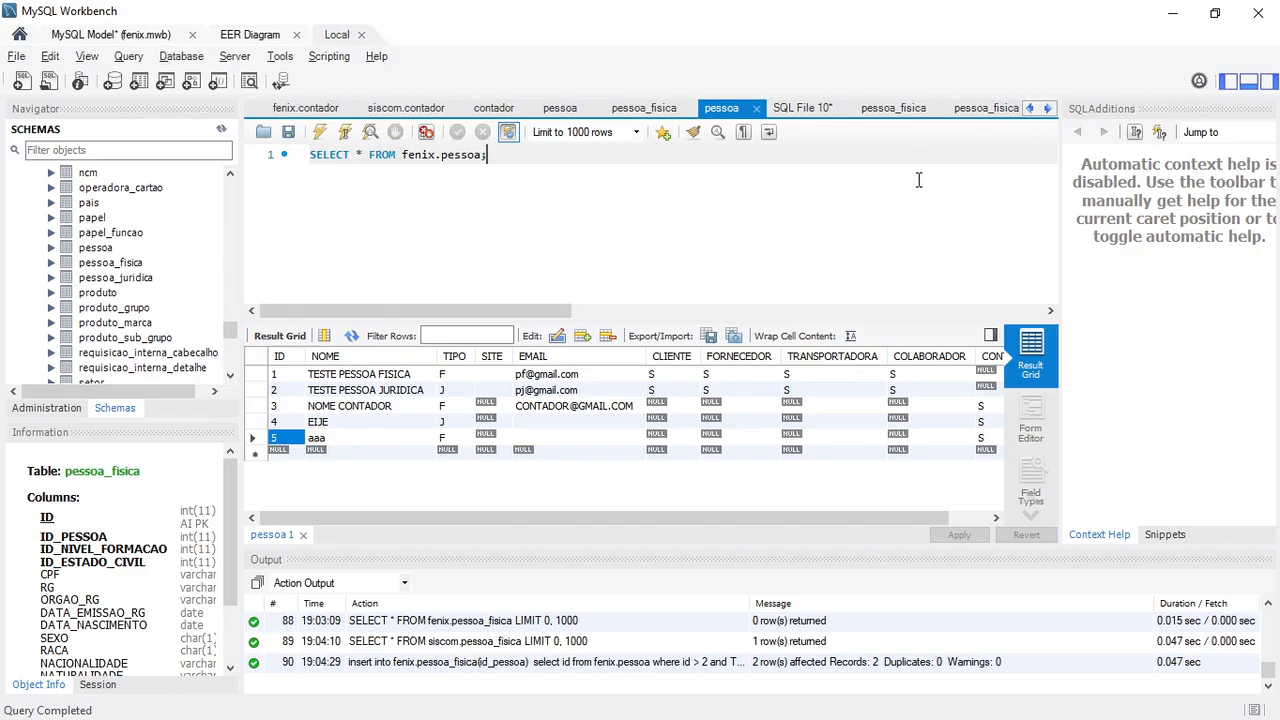
left_click(900, 112)
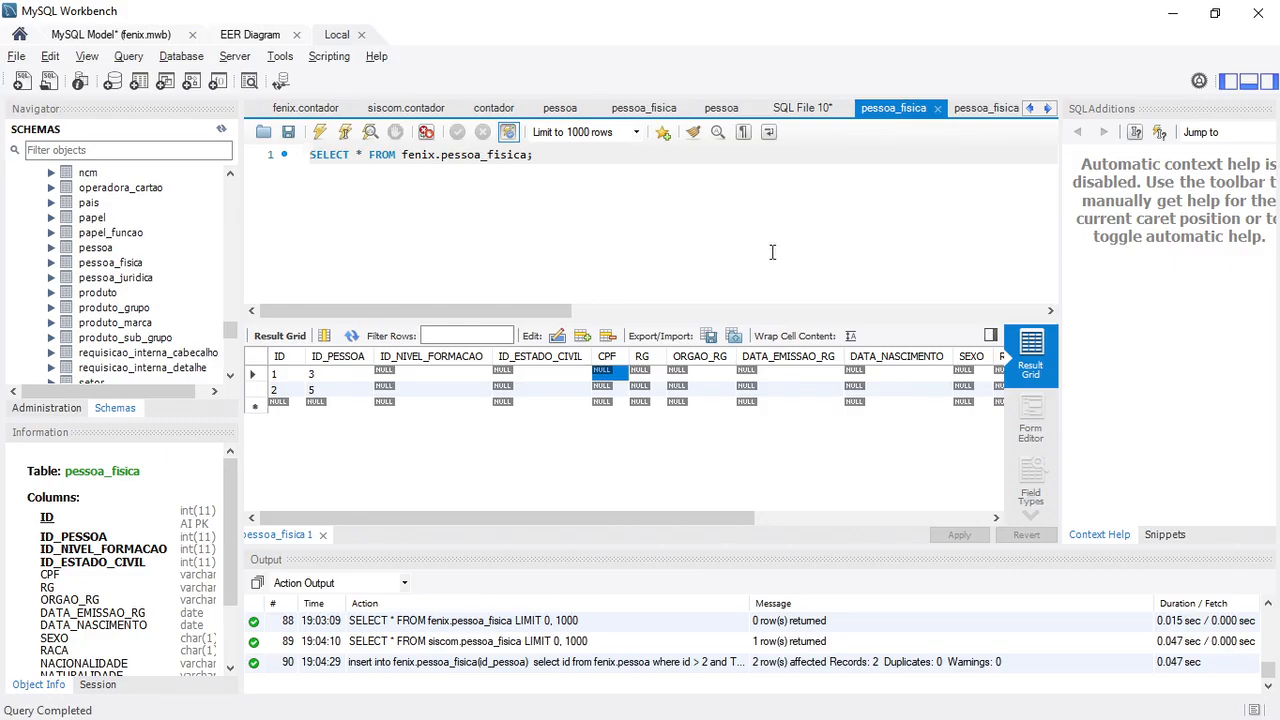
Replace the insert-select script with the opening line of an update statement, update fenix.pessoa_fisica set.
left_click(803, 108)
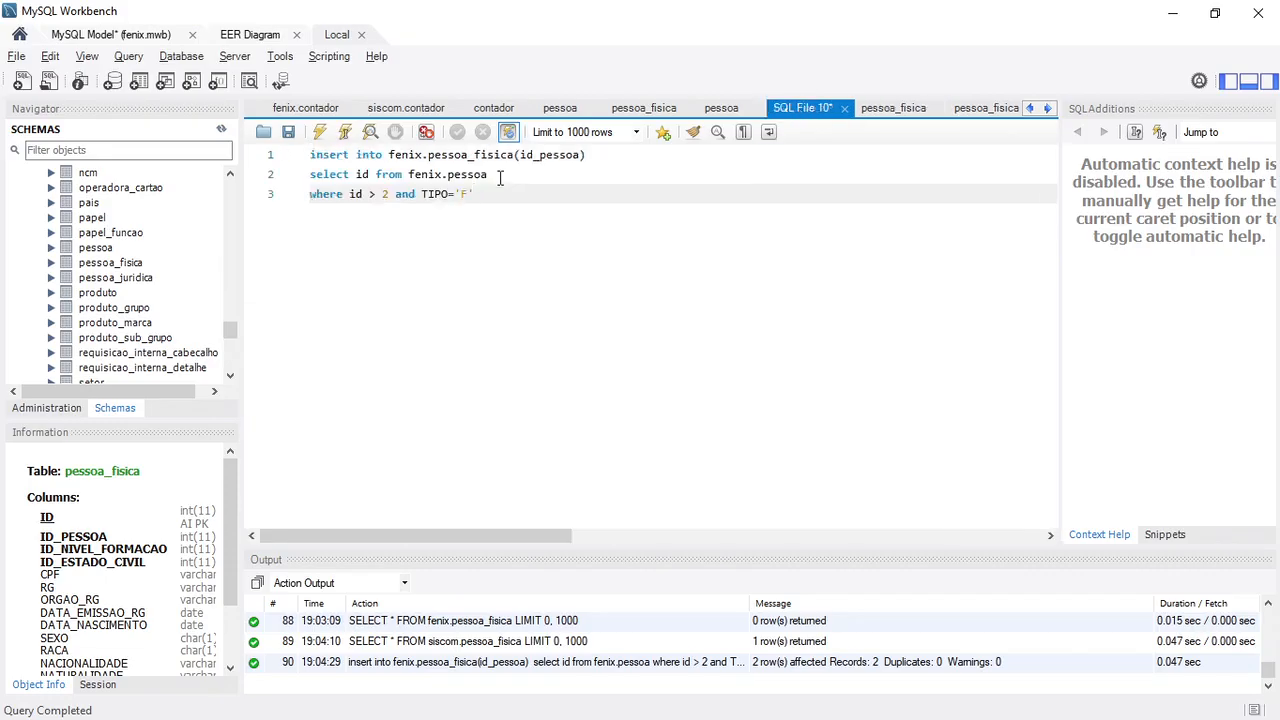
key("ctrl+a")
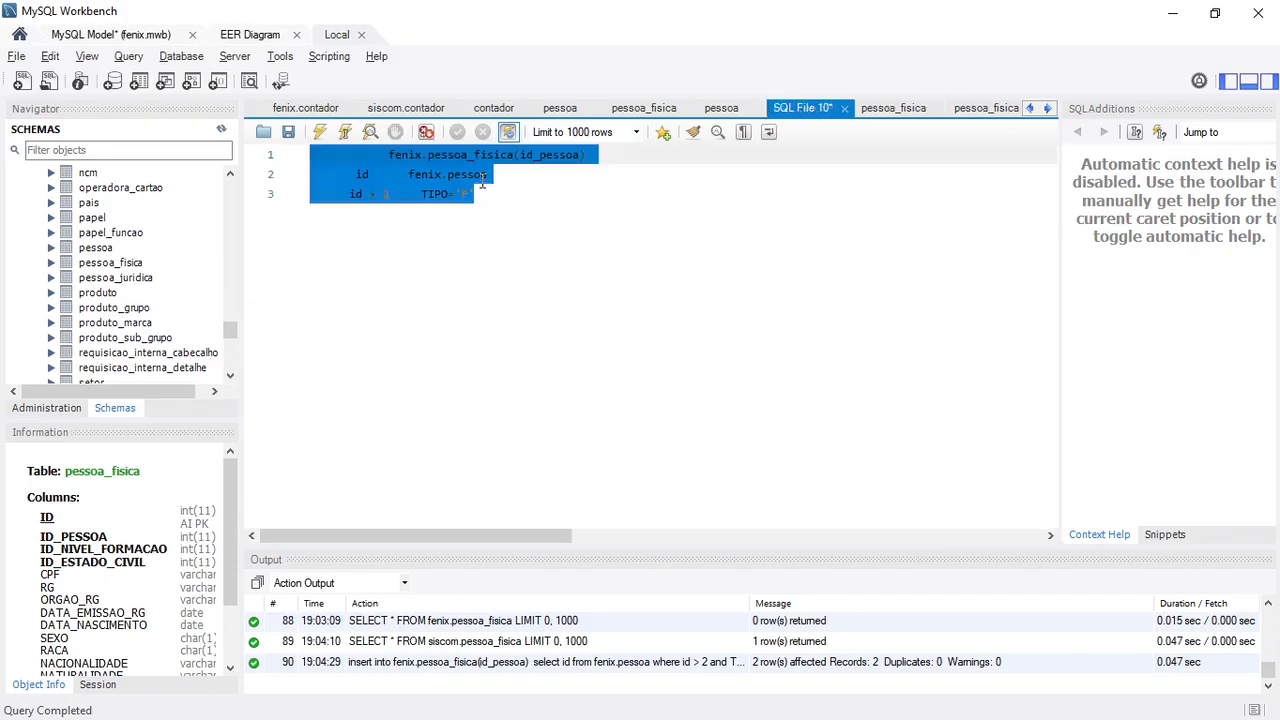
type("update")
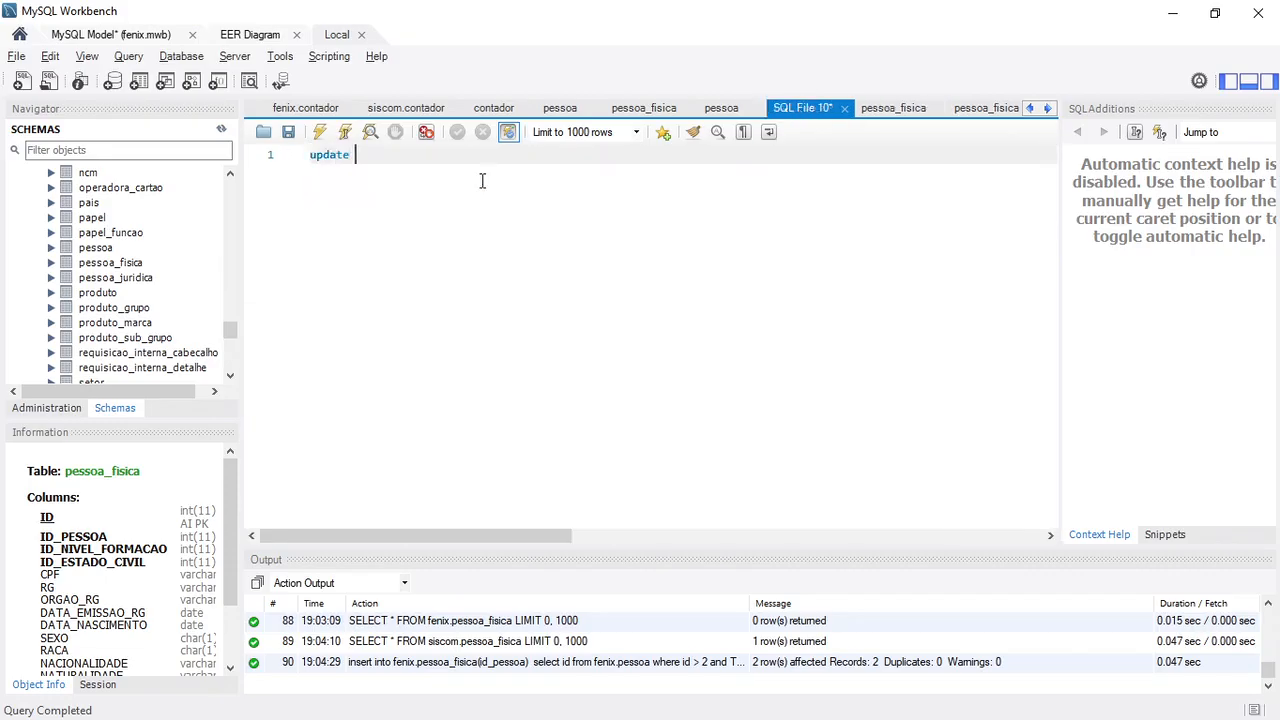
type(" fenix.pessoa")
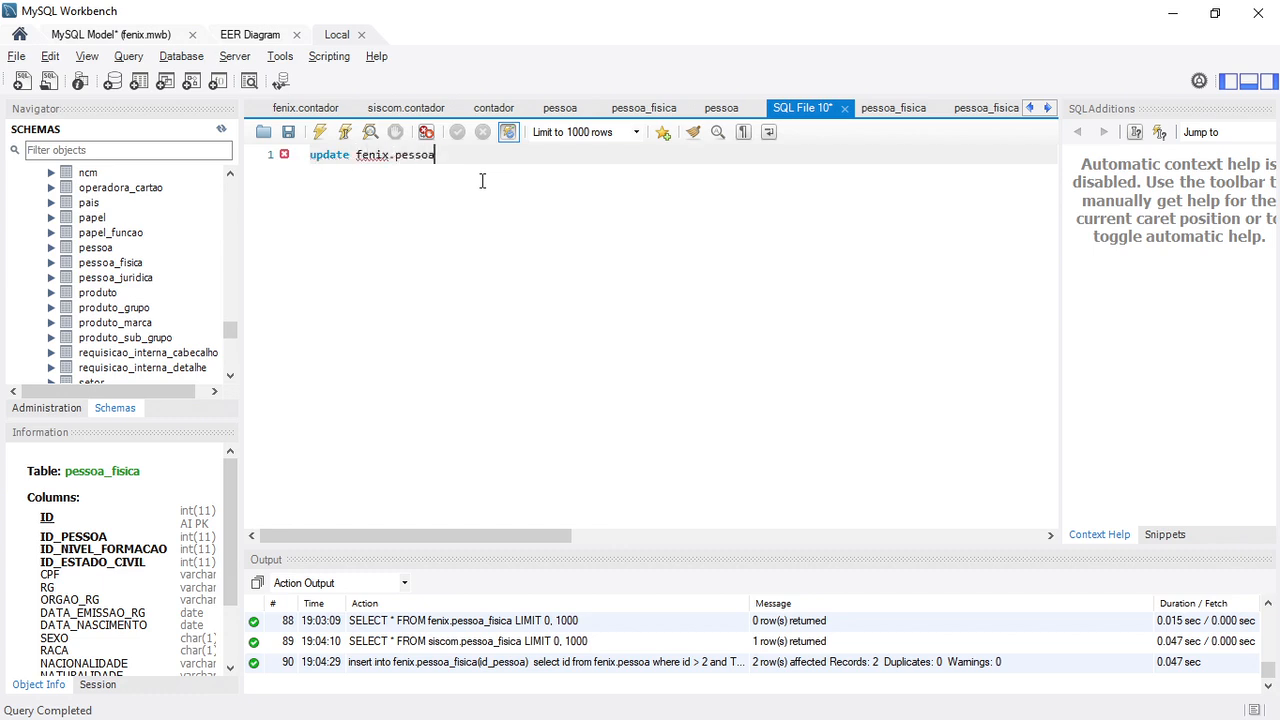
key("Return")
key("BackSpace")
type("soa_fisica set")
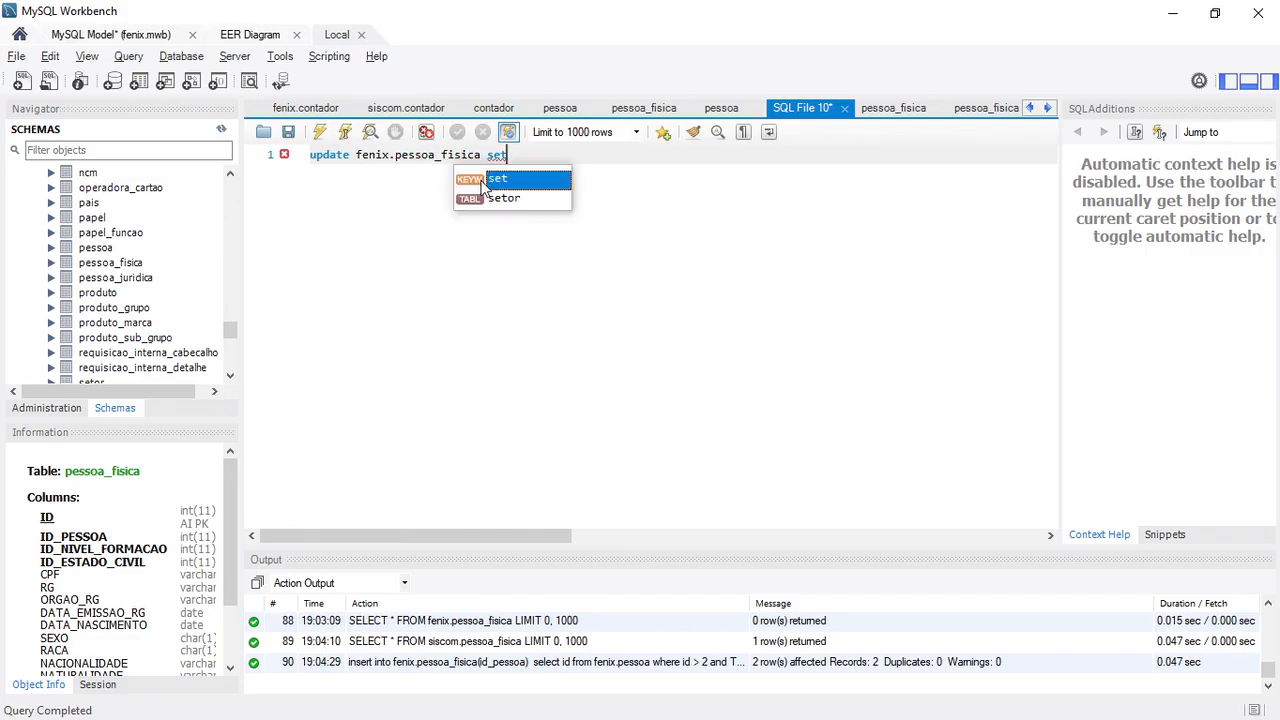
key("Escape")
key("Return")
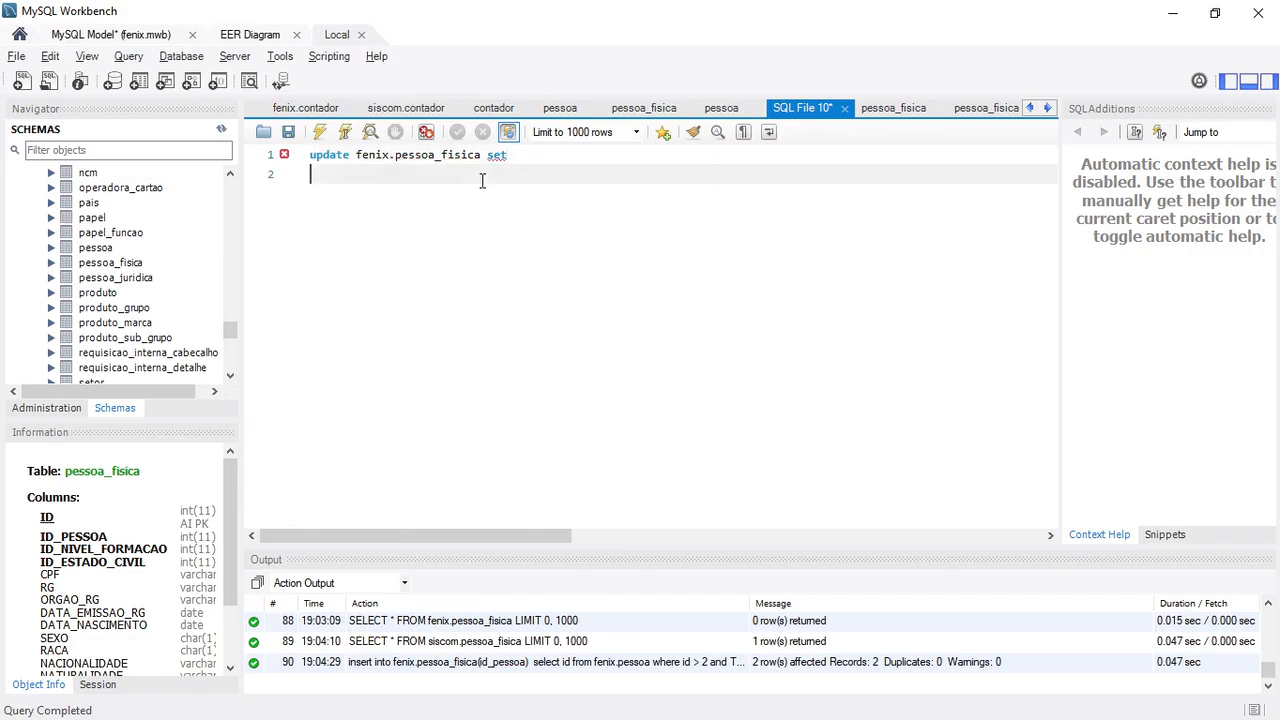
Assign cpf from a parenthesised subquery that selects siscom.pessoa_fisica.CPF.
type("cpf = (select ")
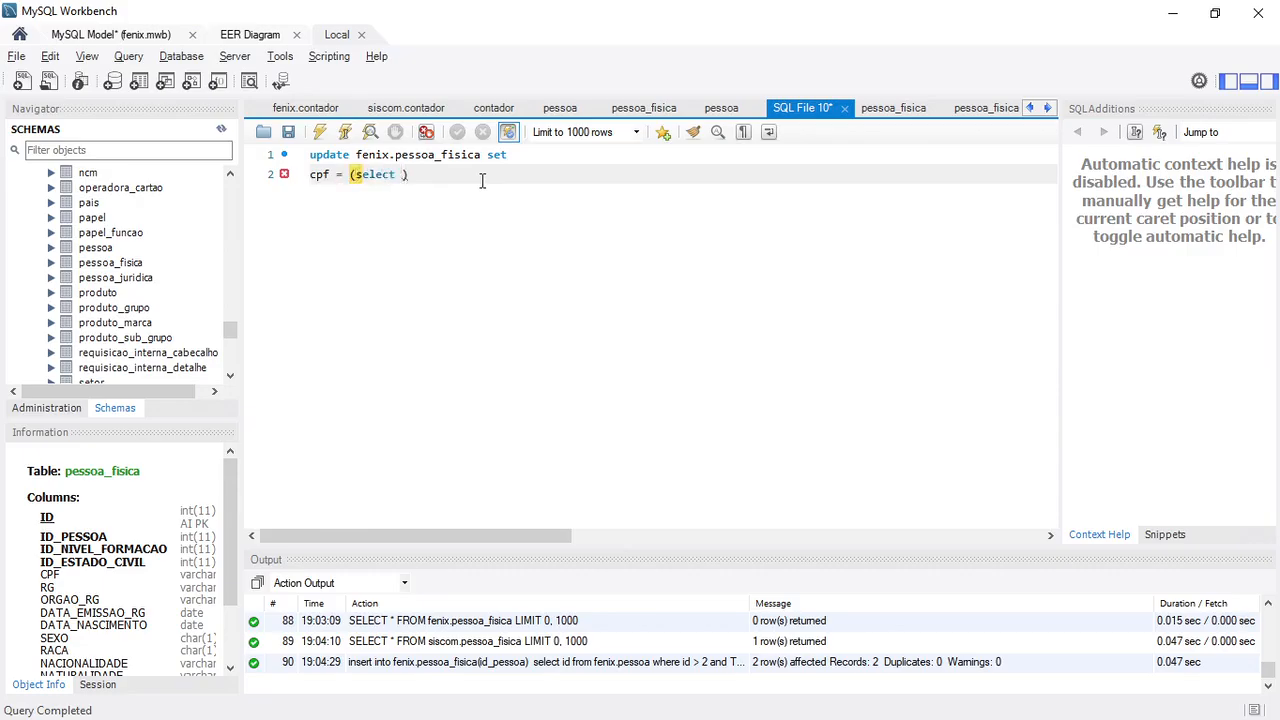
type("siscom.")
type("pes")
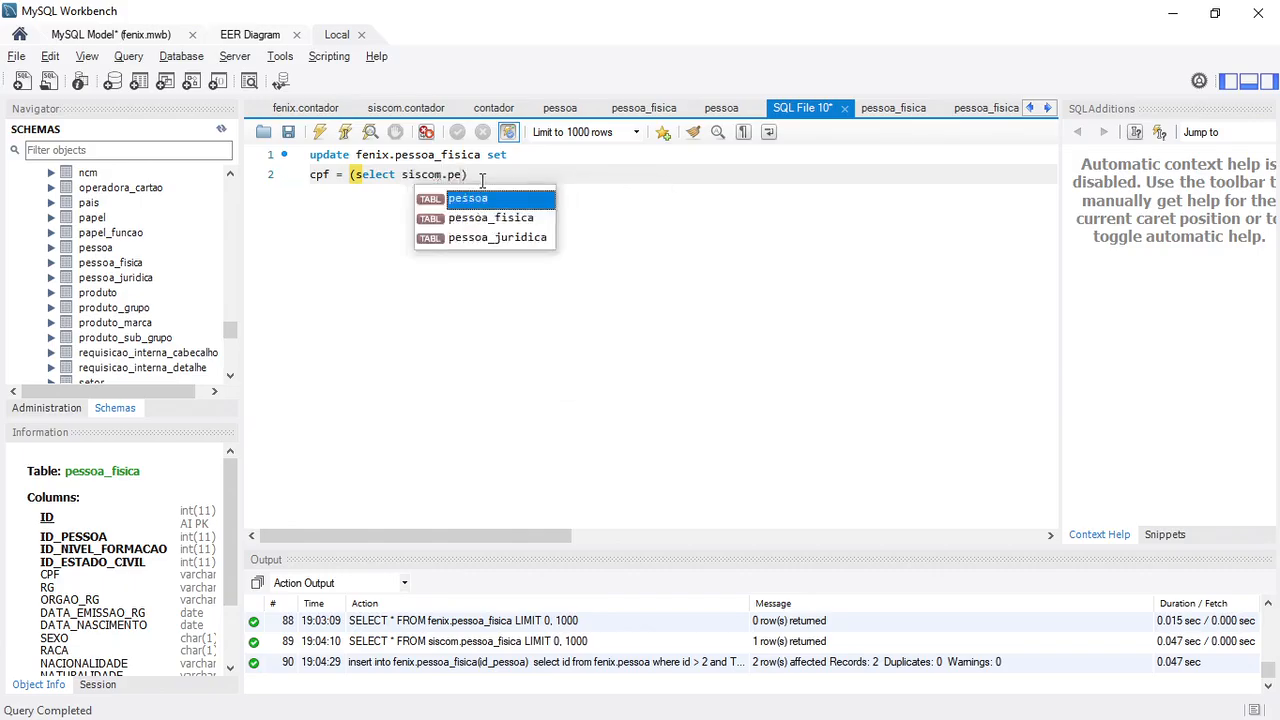
key("Down")
key("Return")
type(".cp")
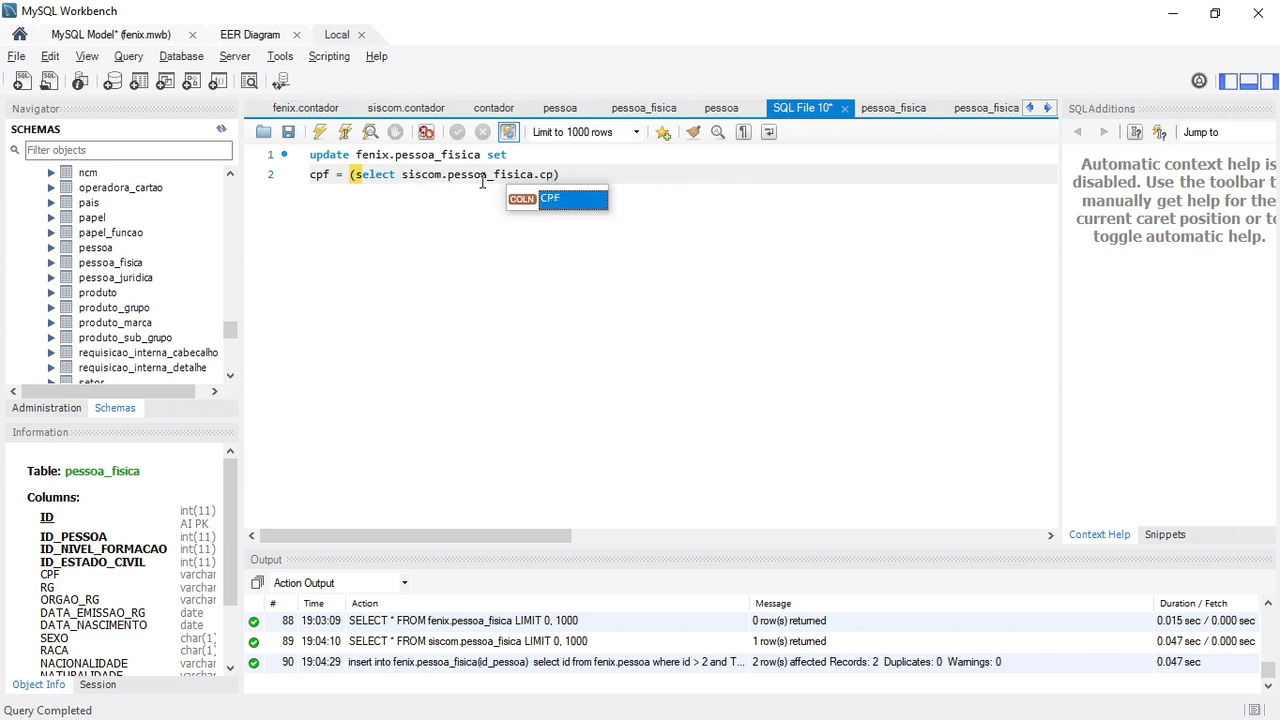
key("Return")
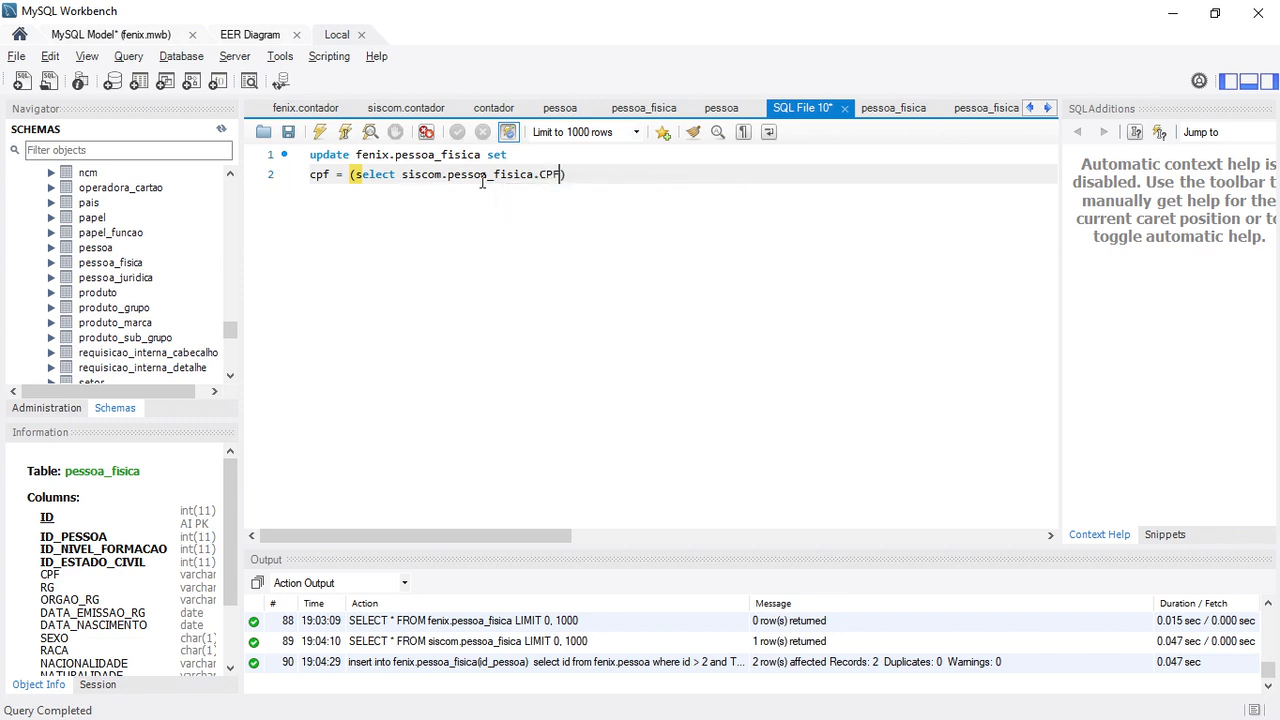
Change the column selected by the cpf subquery to siscom.contador.CPF.
type("where")
key("BackSpace")
key("BackSpace")
key("BackSpace")
key("BackSpace")
key("BackSpace")
key("BackSpace")
key("BackSpace")
key("BackSpace")
key("BackSpace")
key("BackSpace")
key("BackSpace")
key("BackSpace")
key("BackSpace")
key("BackSpace")
key("BackSpace")
key("BackSpace")
key("BackSpace")
key("BackSpace")
key("BackSpace")
key("BackSpace")
key("BackSpace")
key("BackSpace")
key("BackSpace")
key("BackSpace")
type("con")
key("Return")
type(".")
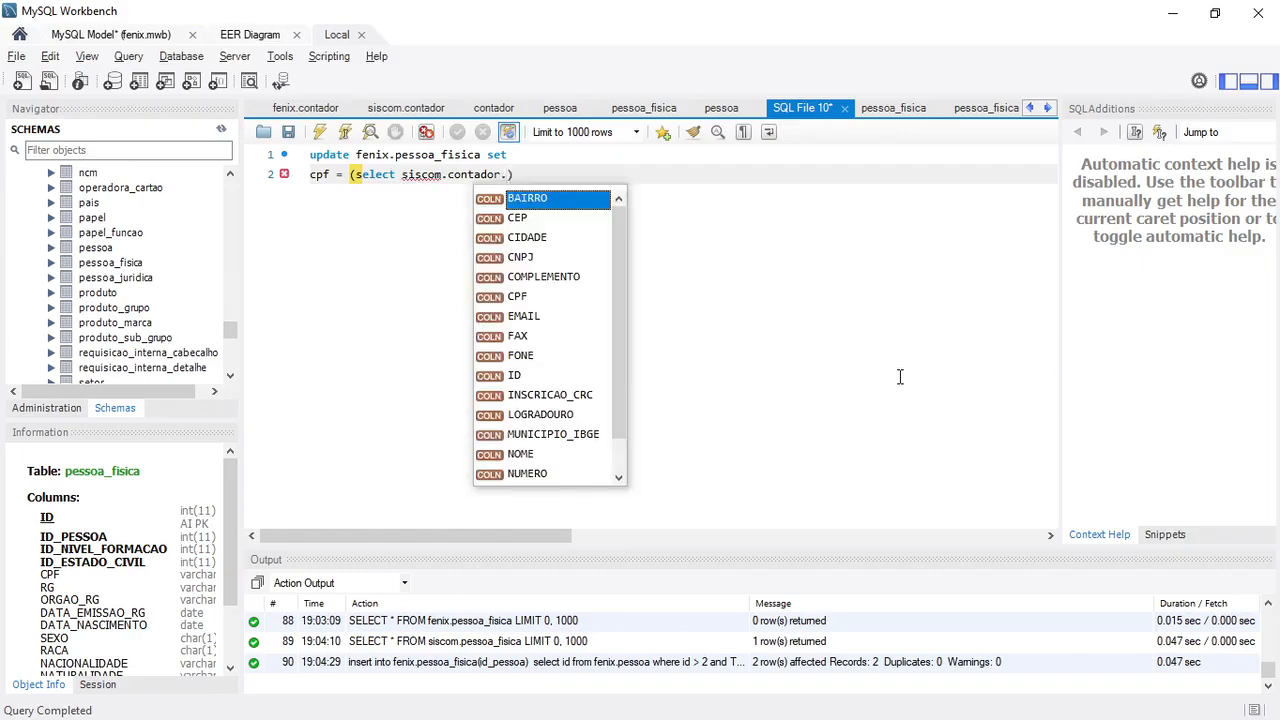
type("c")
key("Down")
key("Down")
key("Down")
key("Down")
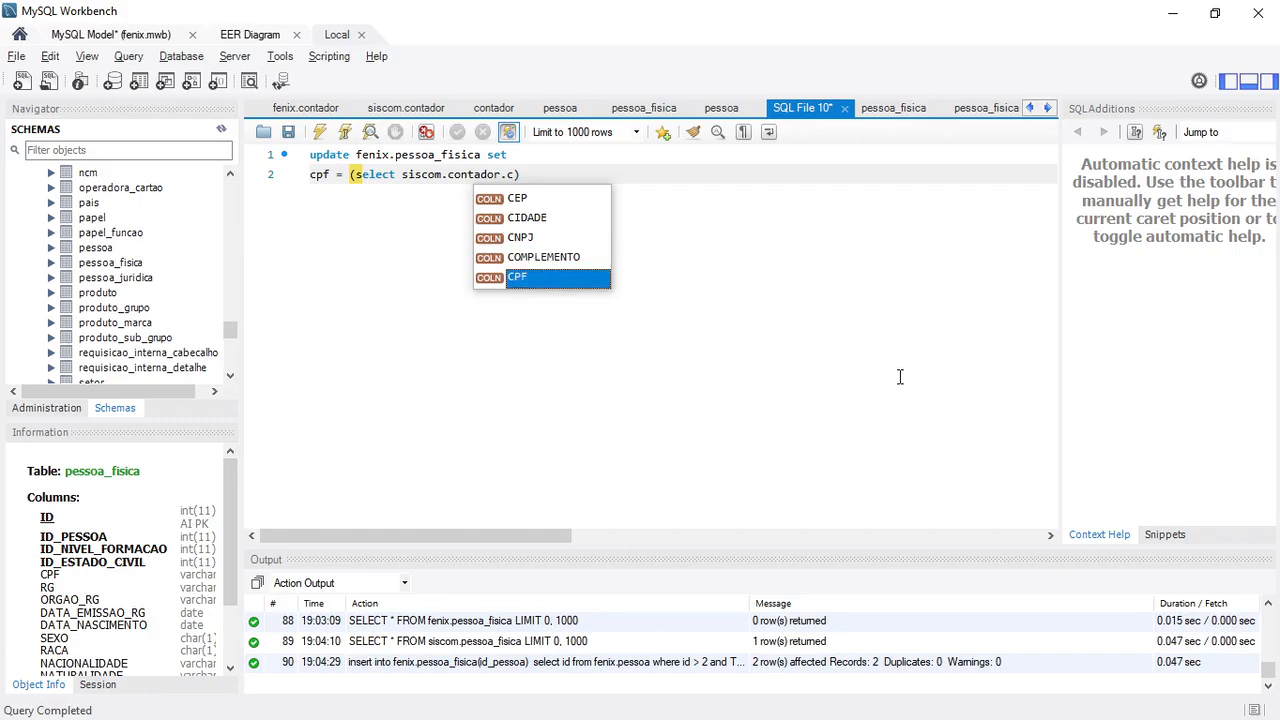
key("Return")
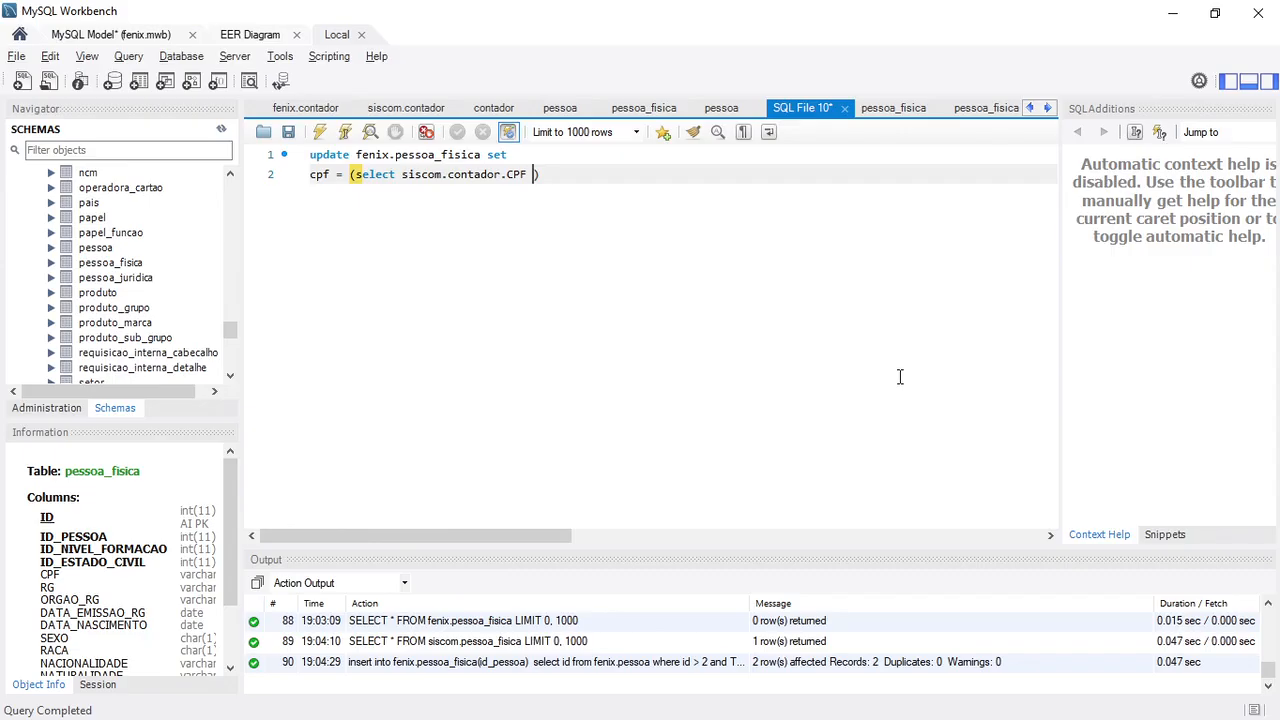
Add the condition where siscom.contador.NOME = fenix.pessoa.NOME to the cpf subquery.
type("where ")
type("siscom")
type(".id")
key("BackSpace")
key("BackSpace")
key("BackSpace")
type(".cpnt")
key("BackSpace")
key("BackSpace")
key("BackSpace")
type("ontador.n")
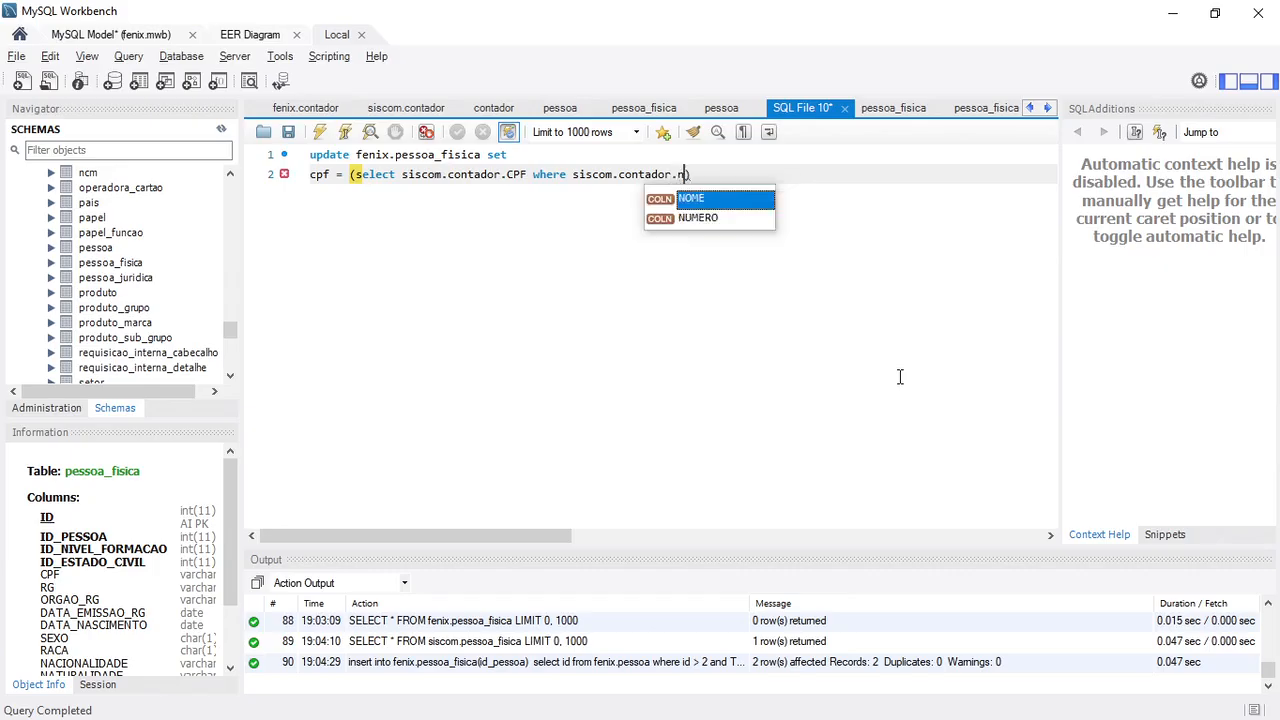
key("Return")
type("= ")
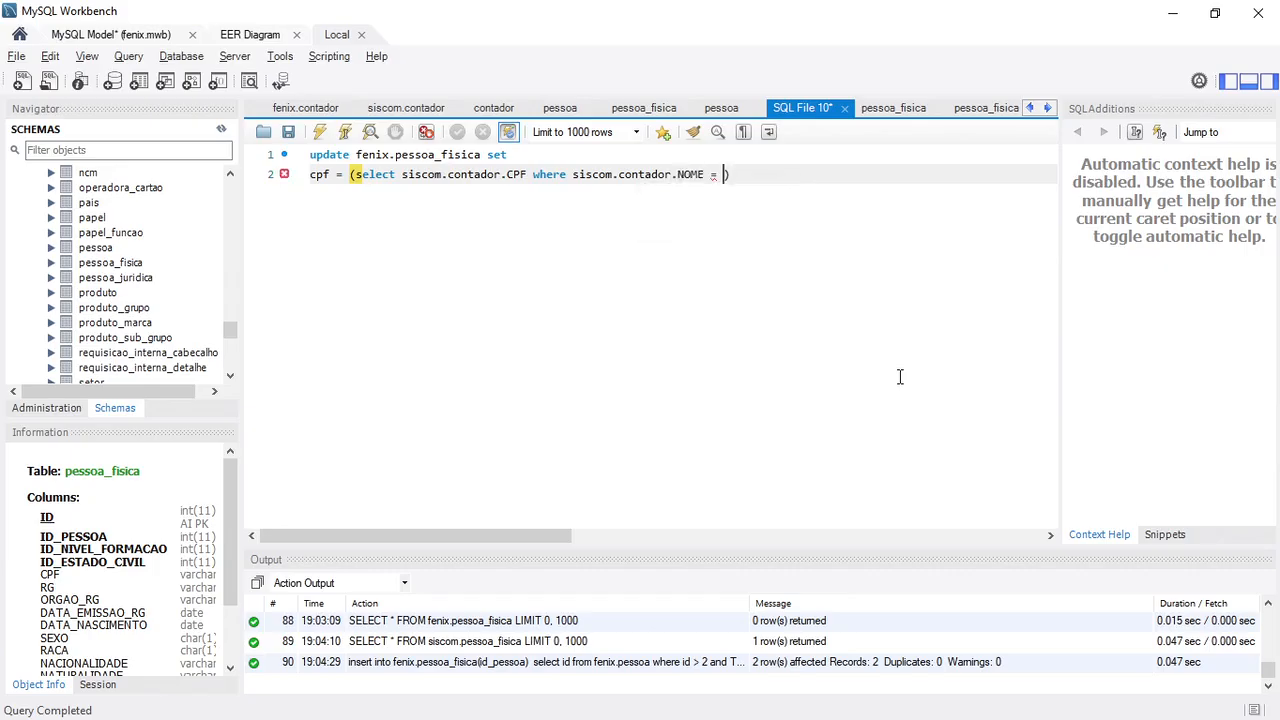
type("fenix.")
type("pessoa.")
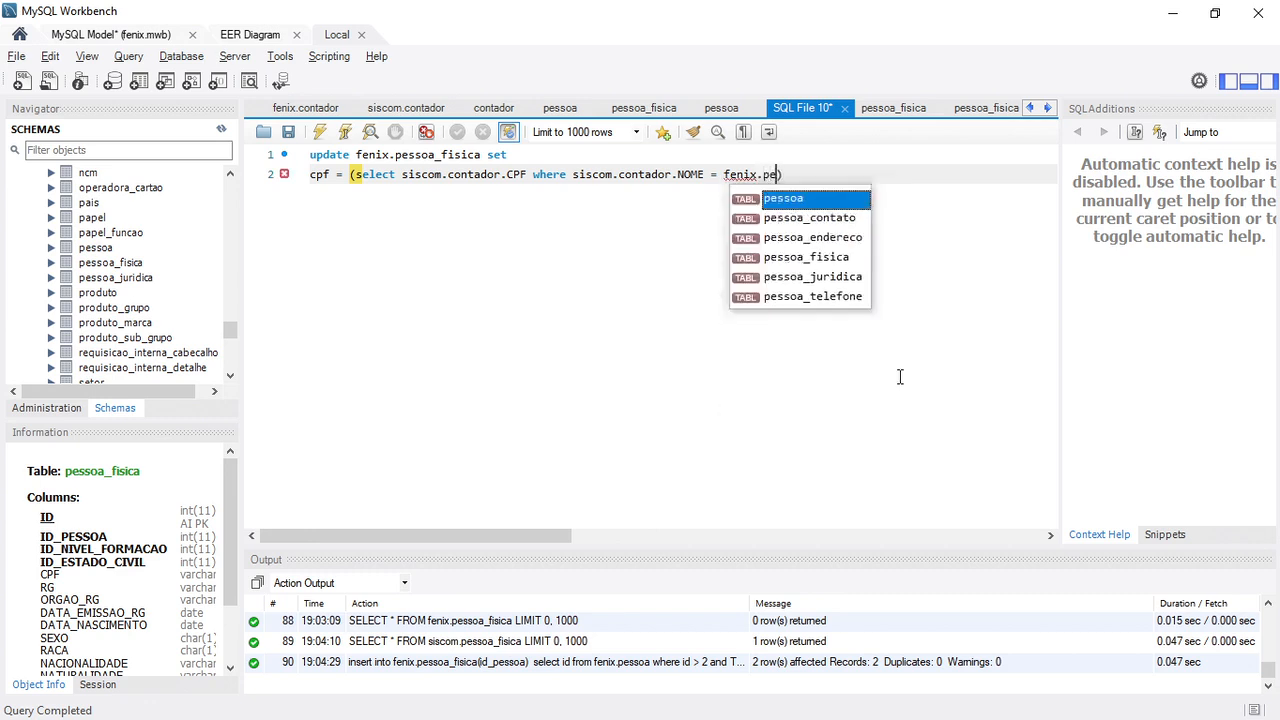
type("no")
key("Return")
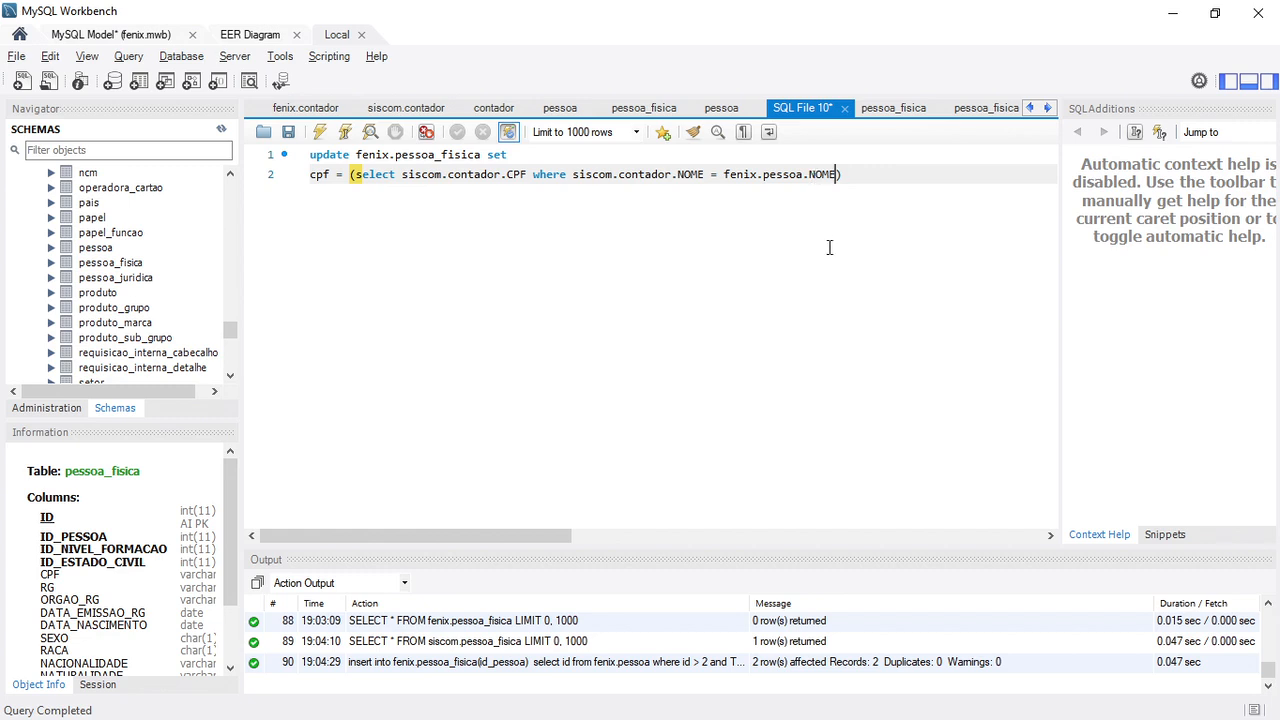
Turn fenix.pessoa.NOME into a nested parenthesised select on its own line, with the outer closing parenthesis on a separate line.
key("Left")
key("Left")
key("Left")
key("Left")
key("Left")
key("Left")
key("Left")
key("Left")
key("Left")
key("Left")
key("Left")
key("Left")
key("Left")
key("Left")
key("Left")
key("Left")
key("Left")
key("Left")
key("Return")
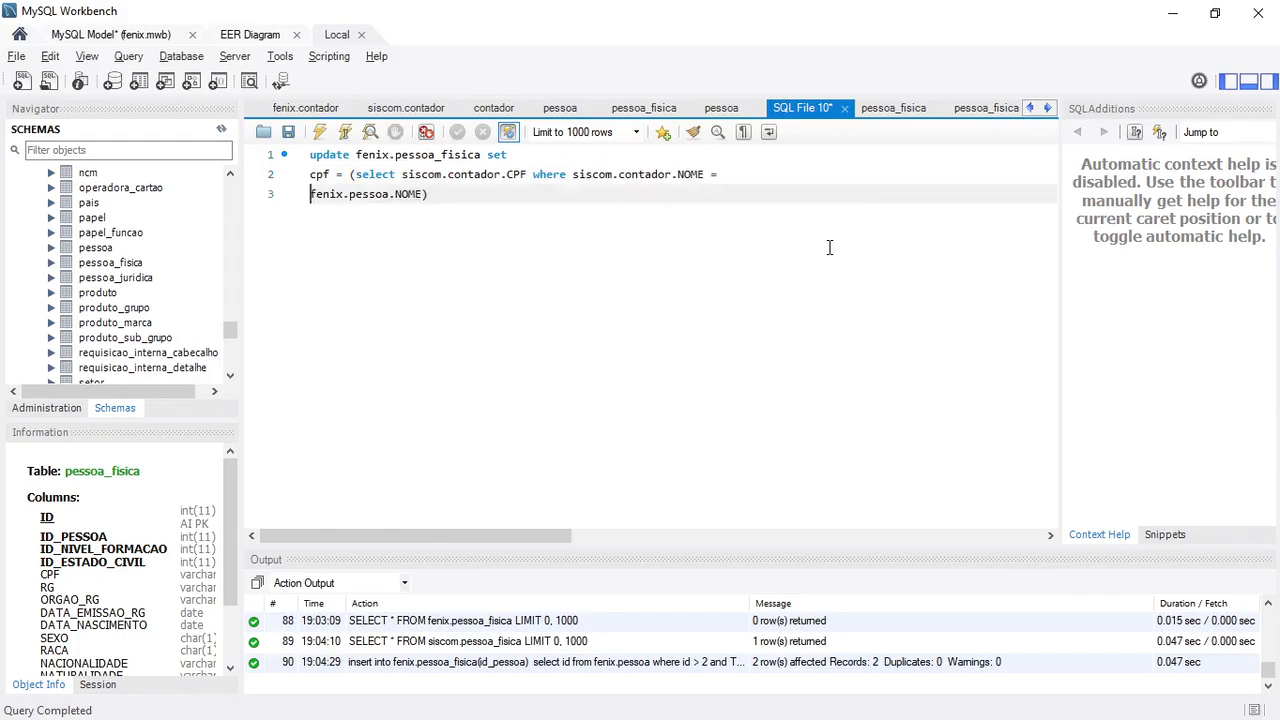
key("Up")
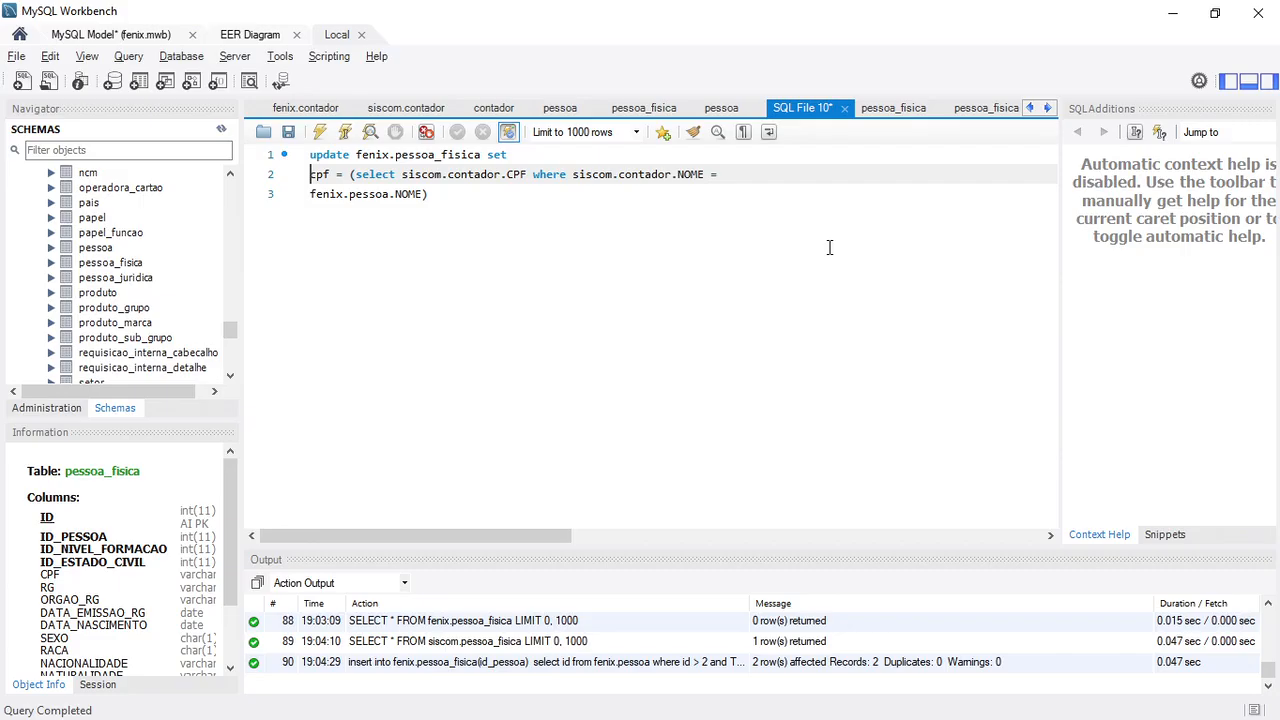
key("End")
type("(")
key("Down")
key("Left")
type(")")
key("Return")
key("Up")
type("select")
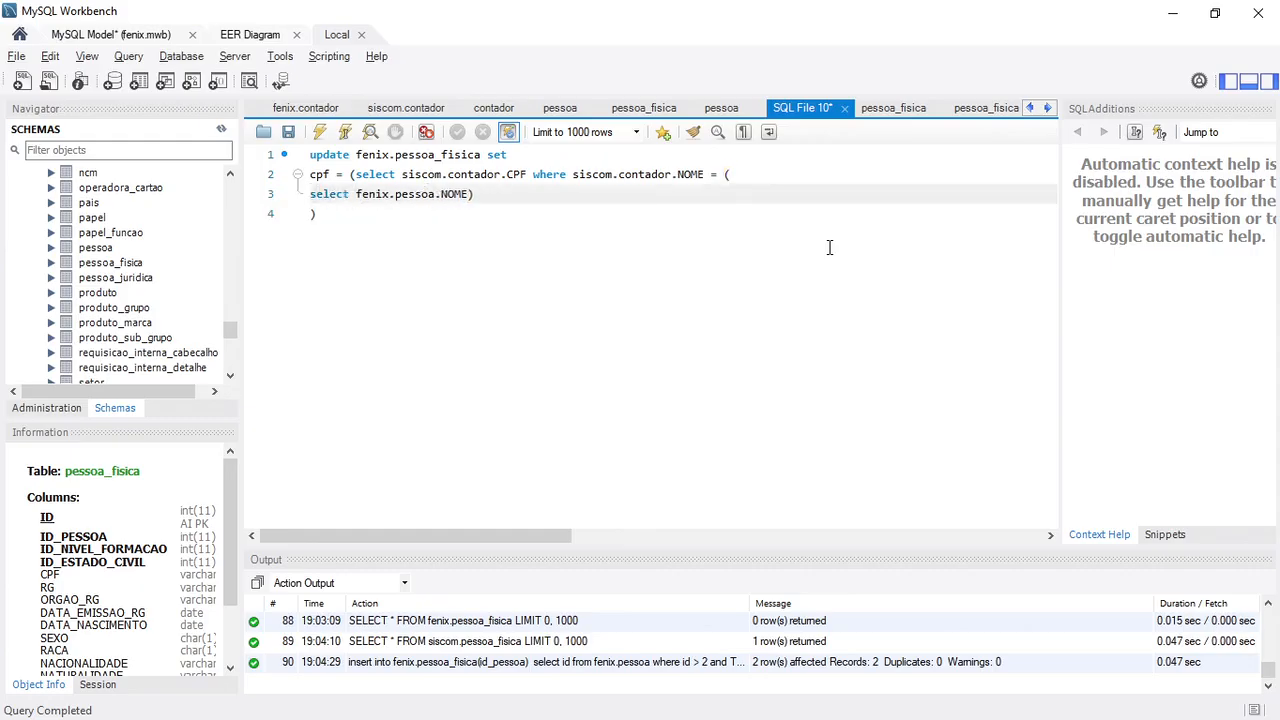
Add the condition where fenix.pessoa_fisica.ID_PESSOA = fenix.pessoa.id to the nested select.
key("Right")
key("Right")
key("Right")
key("Right")
key("Right")
key("Right")
key("Right")
key("Right")
key("Right")
key("Right")
key("Right")
key("Right")
key("Right")
key("Right")
key("Right")
key("Right")
key("Right")
type("where fenix.")
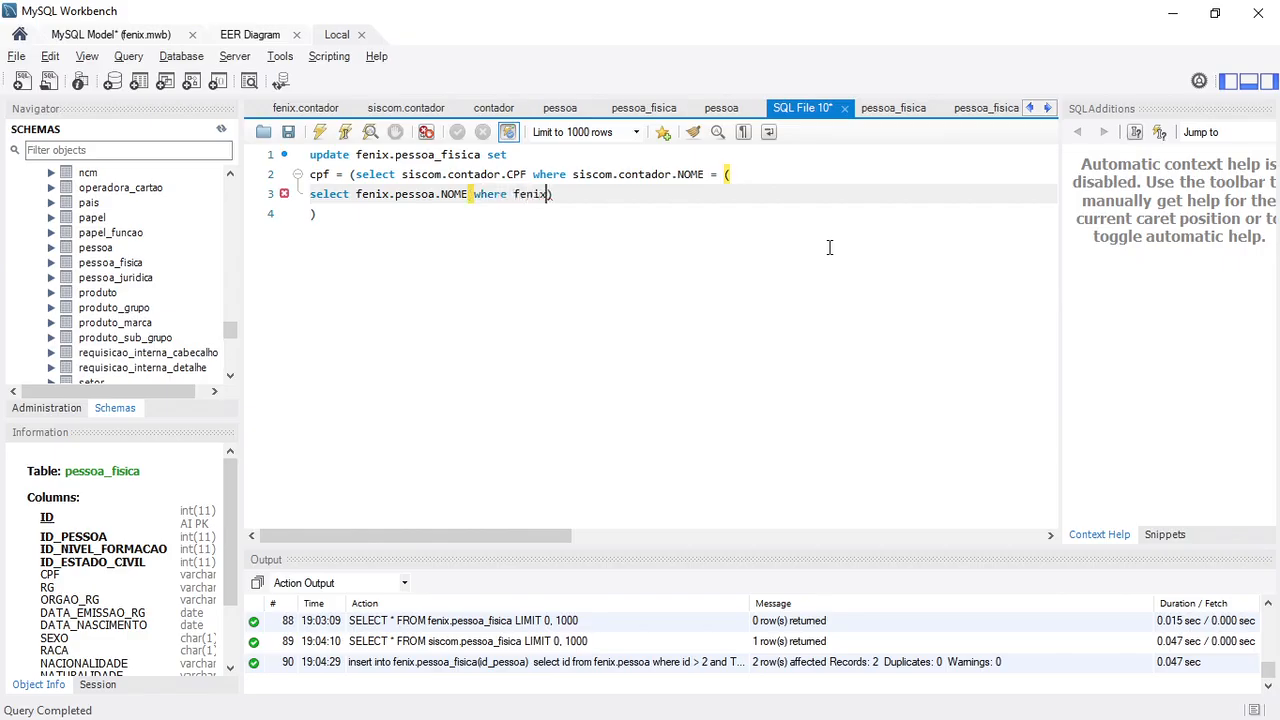
type("pessoa")
key("Down")
key("Down")
key("Down")
key("Return")
type(".id")
key("BackSpace")
key("BackSpace")
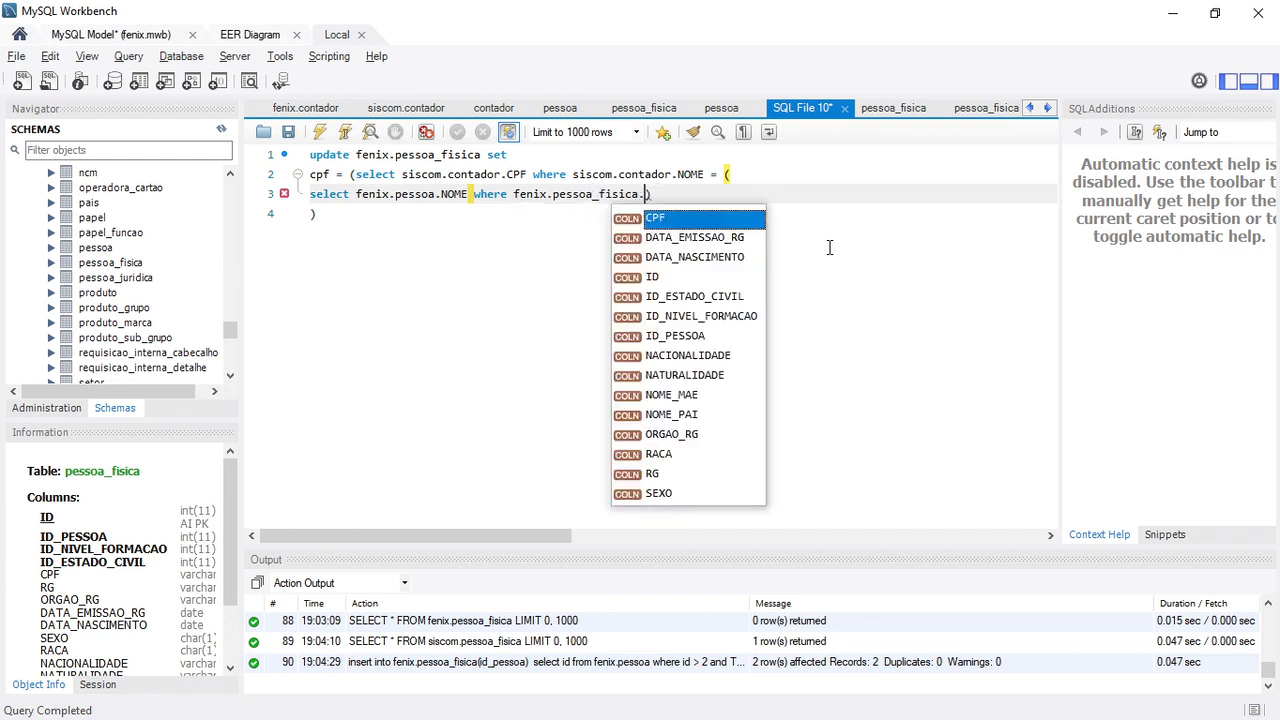
type("id")
key("Down")
key("Down")
key("Down")
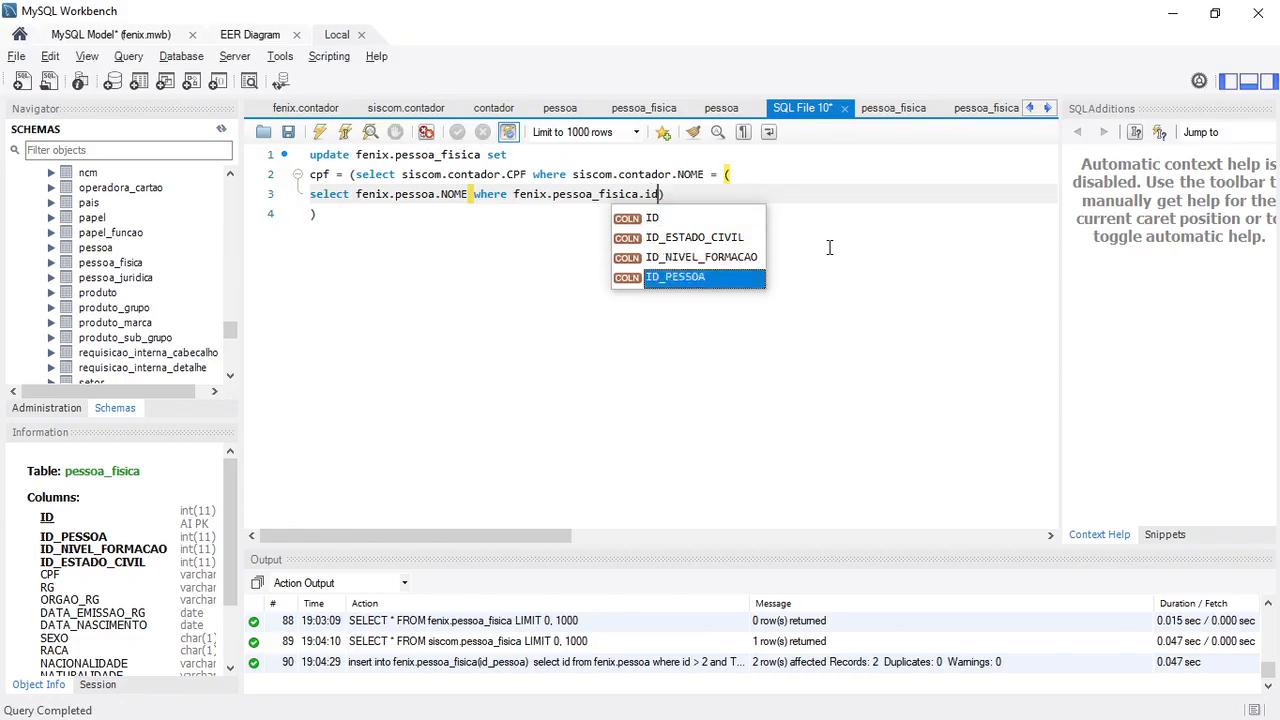
key("Return")
type("= fenix")
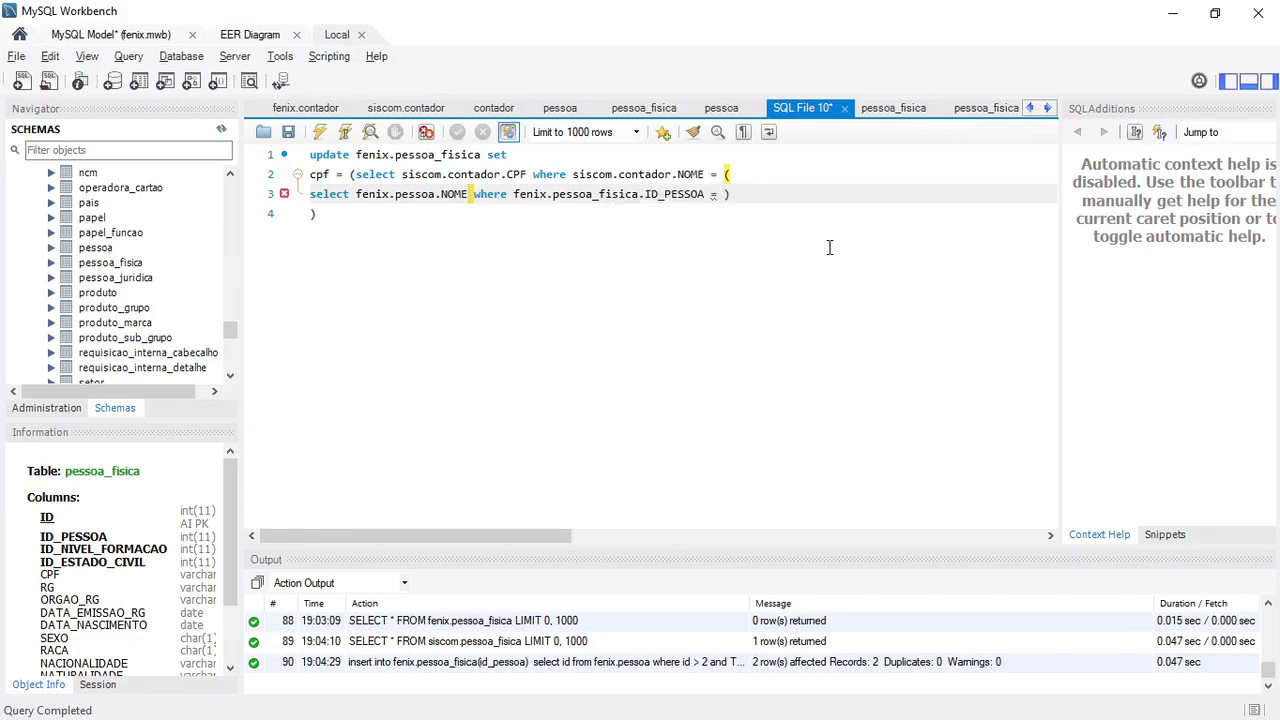
type(".pessoa.")
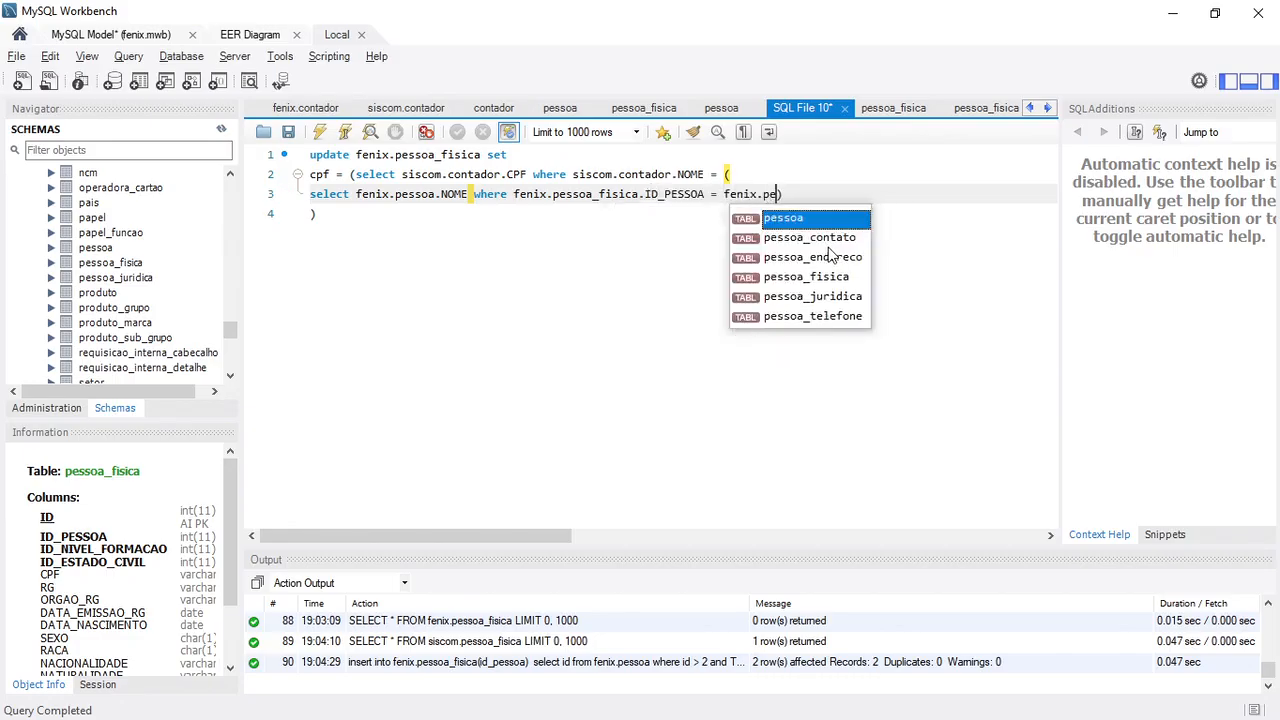
type("id")
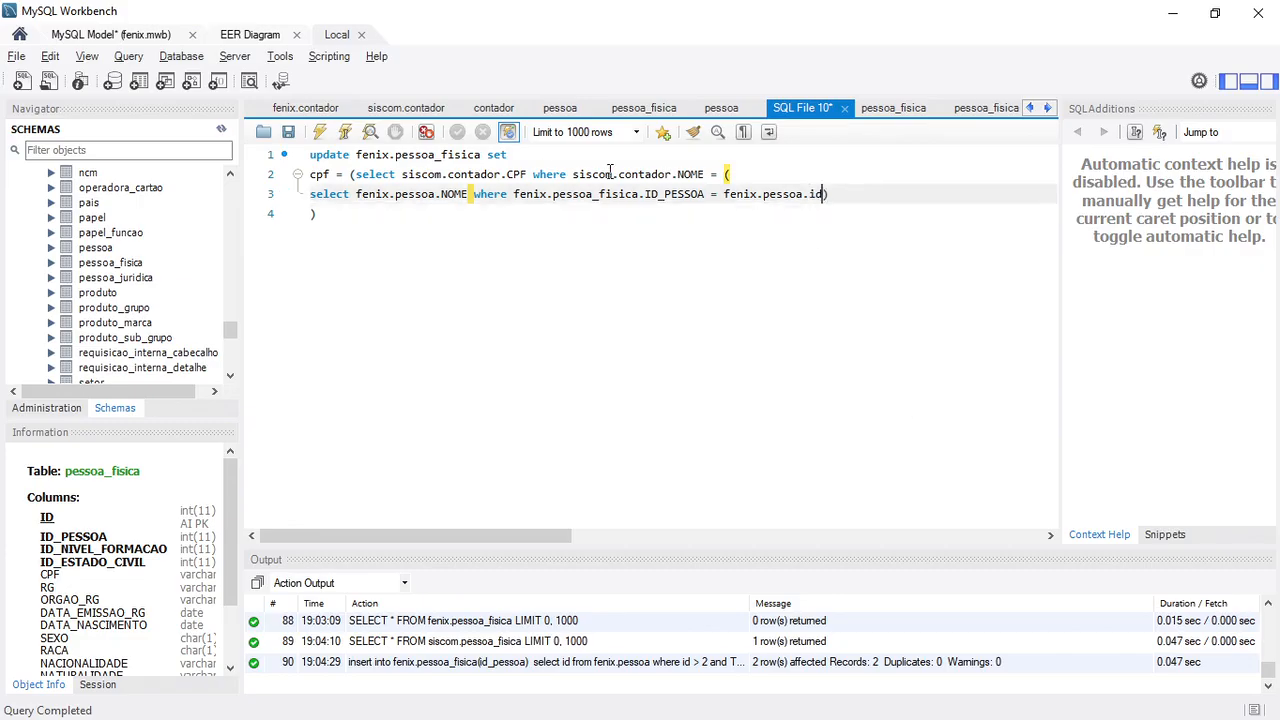
Break the update statement so the outer subquery and the nested opening parenthesis each start on their own line.
left_click(349, 175)
key("Return")
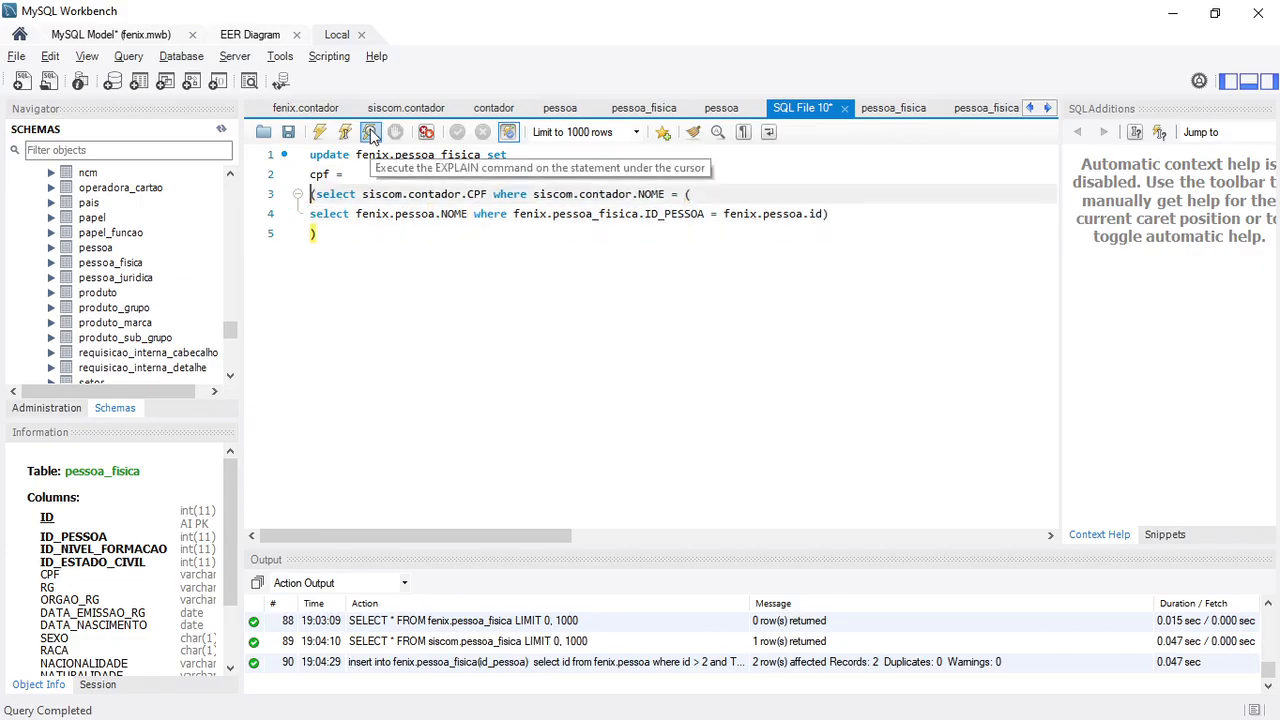
key("Down")
key("Up")
key("ctrl+Right")
key("ctrl+Right")
key("ctrl+Right")
key("ctrl+Right")
key("ctrl+Right")
key("ctrl+Right")
key("ctrl+Right")
key("ctrl+Right")
key("ctrl+Right")
key("ctrl+Right")
key("ctrl+Right")
key("Return")
key("Down")
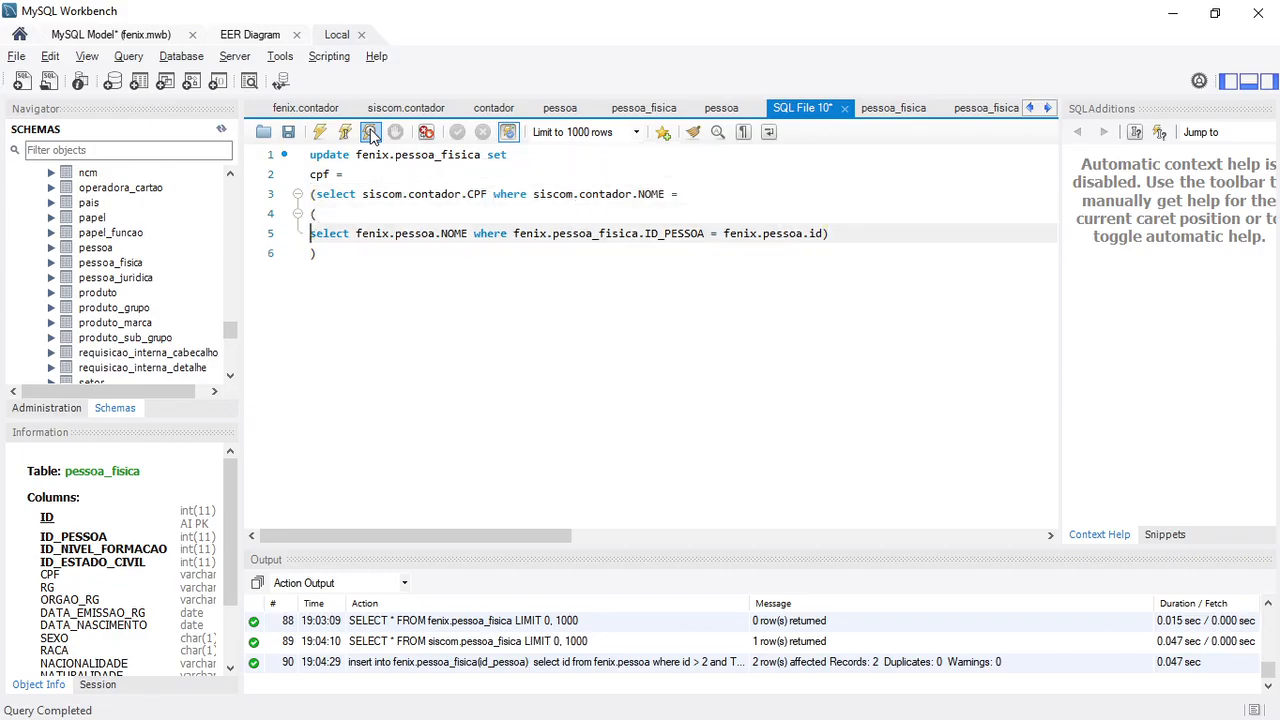
Indent the nested select and its opening parenthesis by one level within the cpf subquery.
key("Tab")
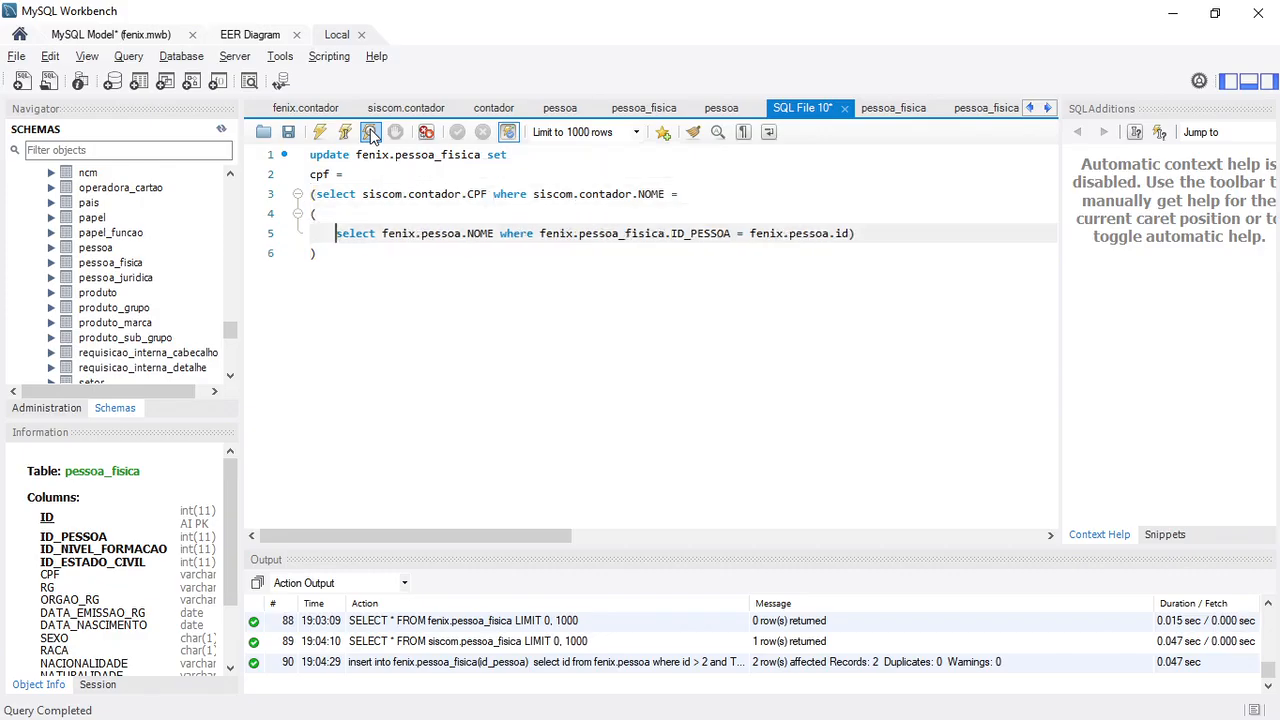
left_click(311, 197)
type("(")
key("Down")
key("Home")
key("Tab")
key("Down")
key("Down")
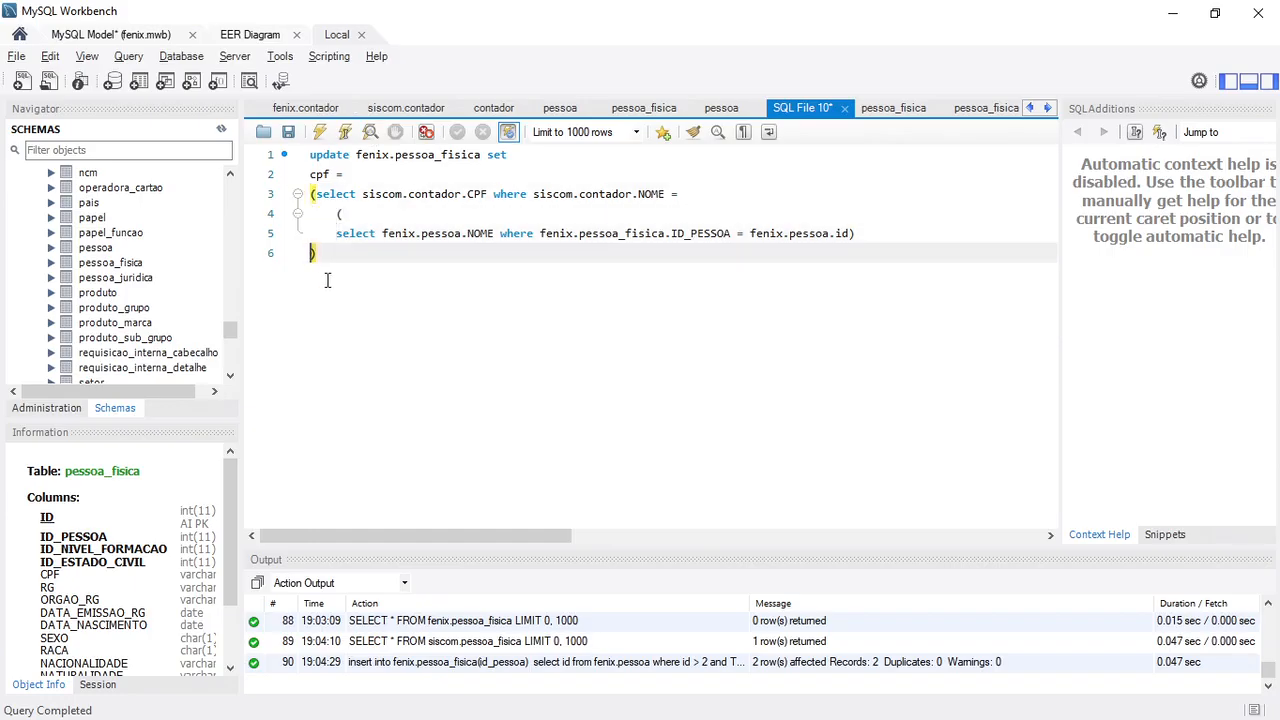
Put the nested select's closing parenthesis on its own line and indent the select one level further inside its parentheses.
key("Up")
key("End")
key("Return")
key("Up")
key("Tab")
key("Up")
key("Up")
key("Left")
key("Left")
key("Left")
key("Left")
key("Left")
key("Left")
key("Left")
key("Left")
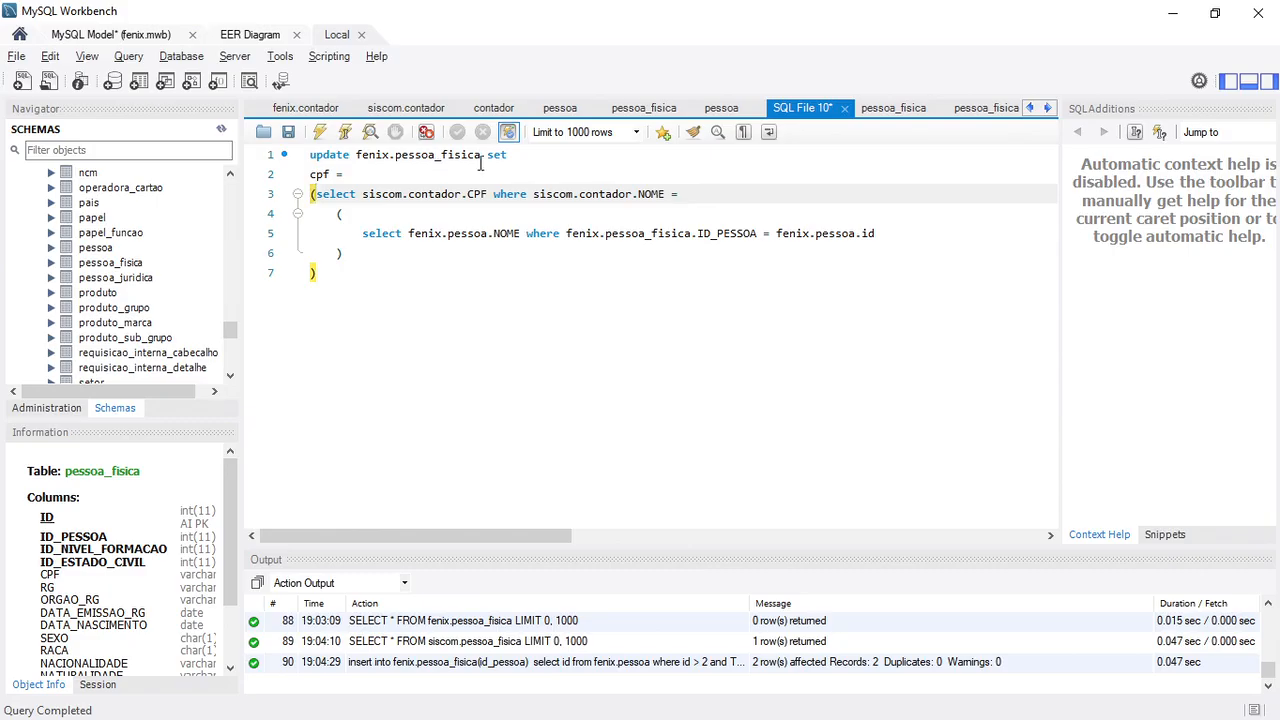
Review the update statement's target and check the CPF fields of both rows in fenix.pessoa_fisica.
left_click(322, 178)
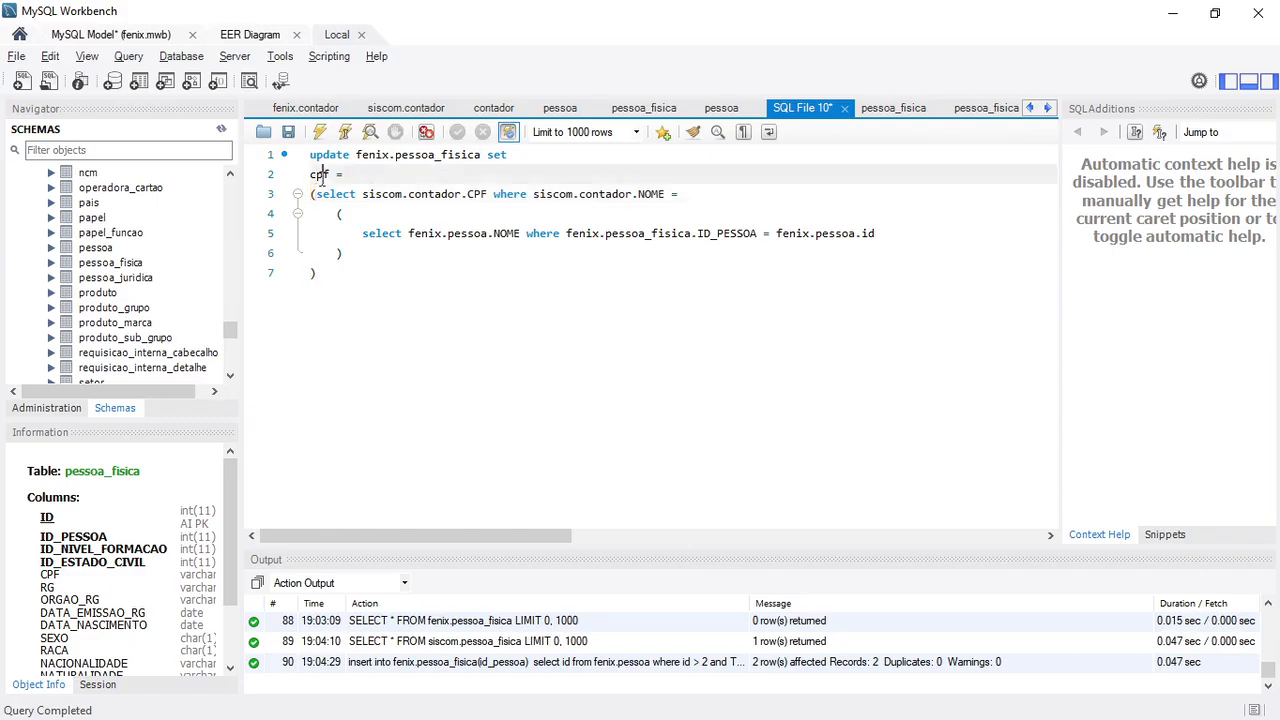
left_click(430, 157)
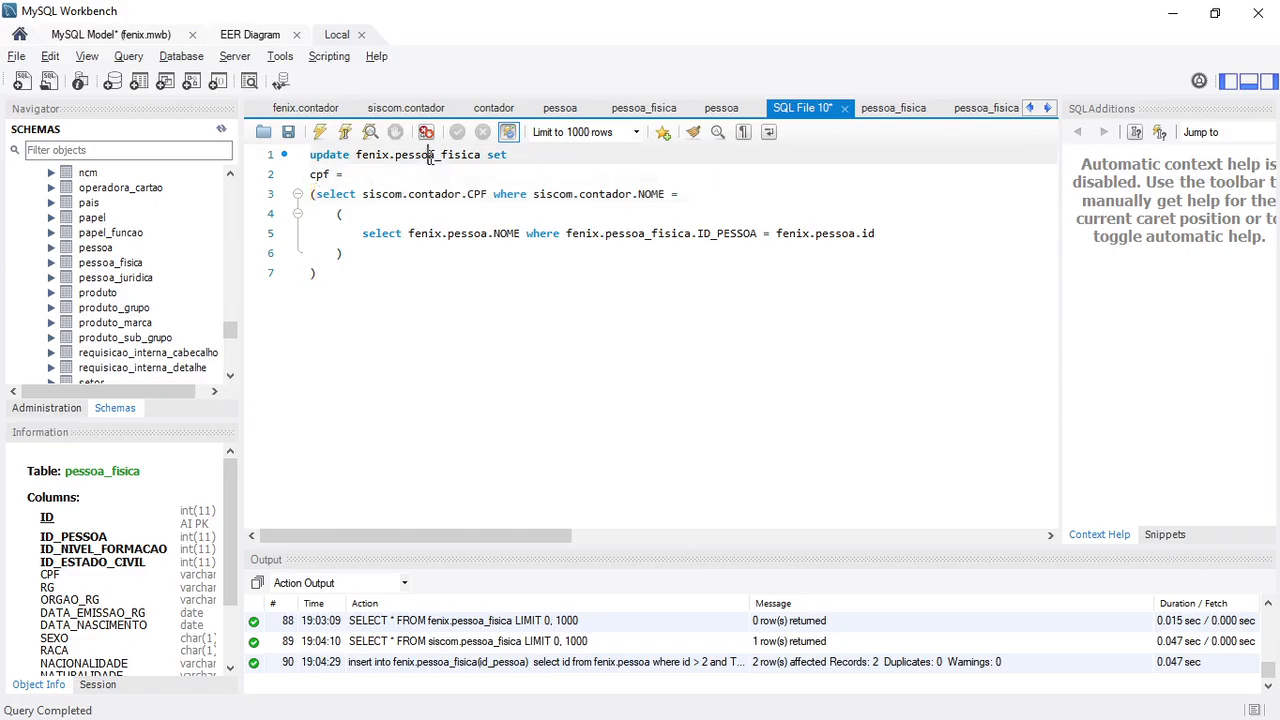
left_click(886, 110)
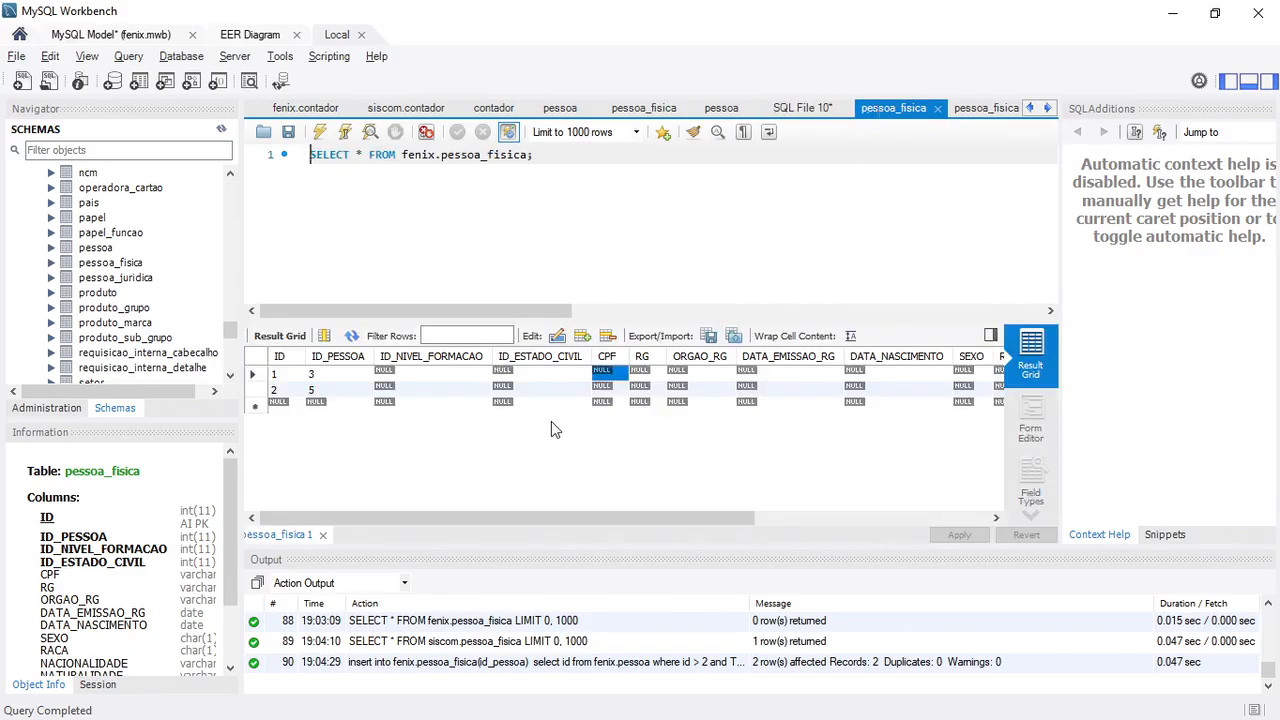
double_click(610, 389)
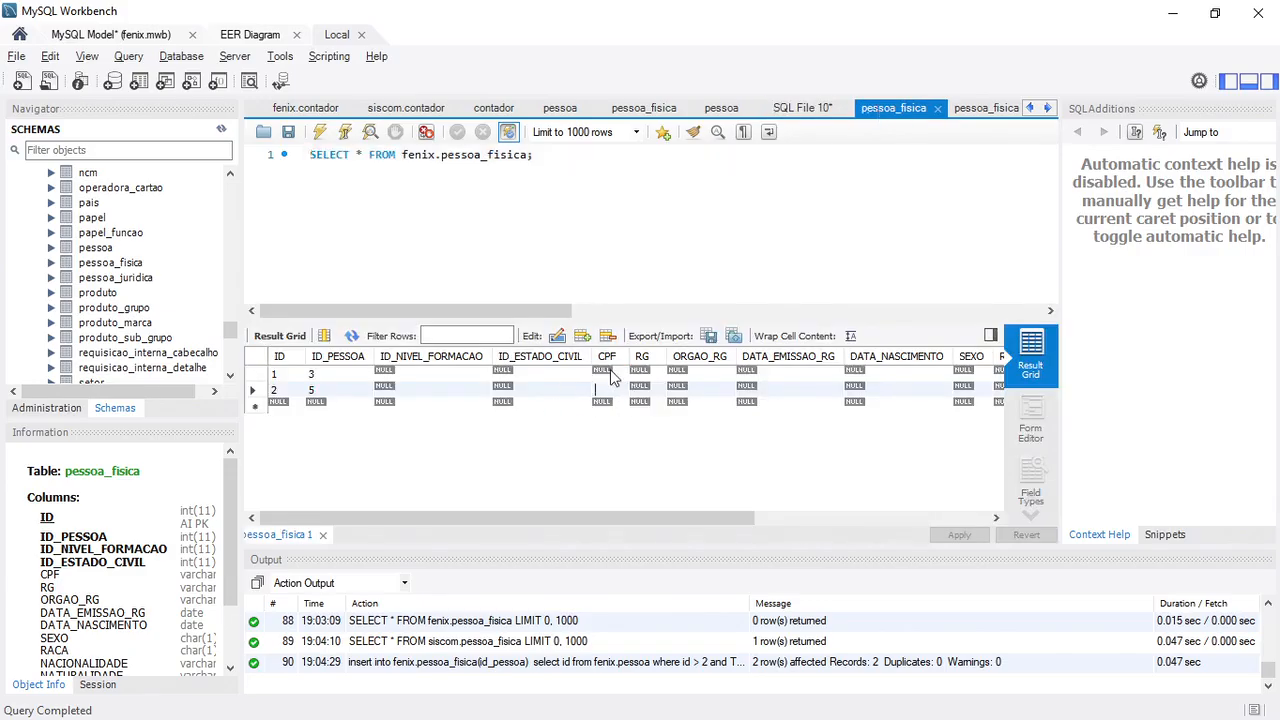
double_click(607, 374)
Examine the CPF column of the three records in siscom.contador.
left_click(481, 110)
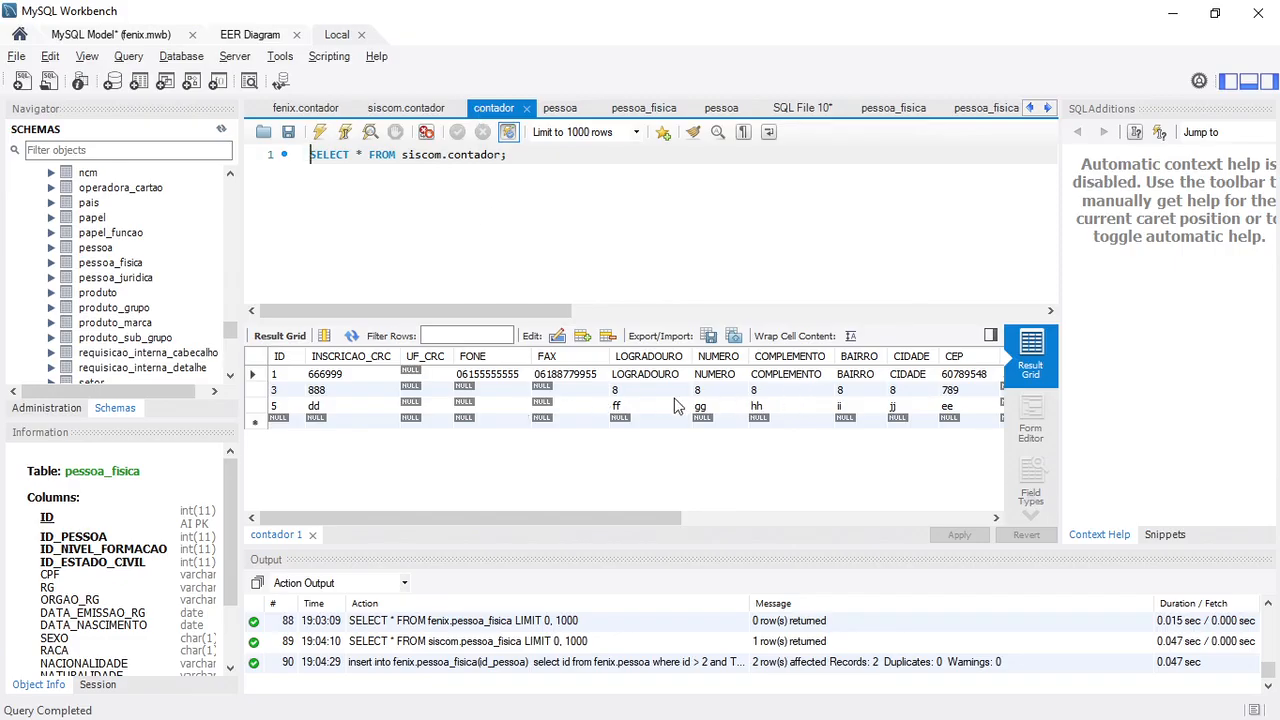
left_click(775, 373)
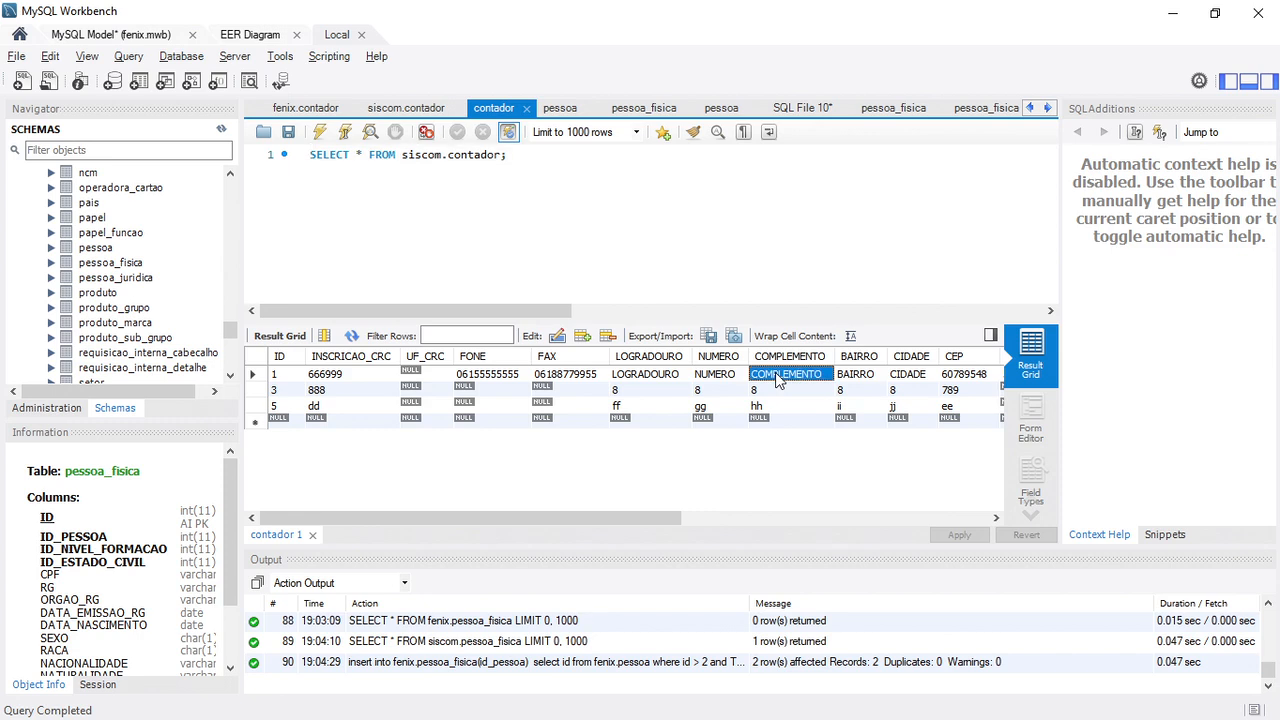
key("End")
key("Left")
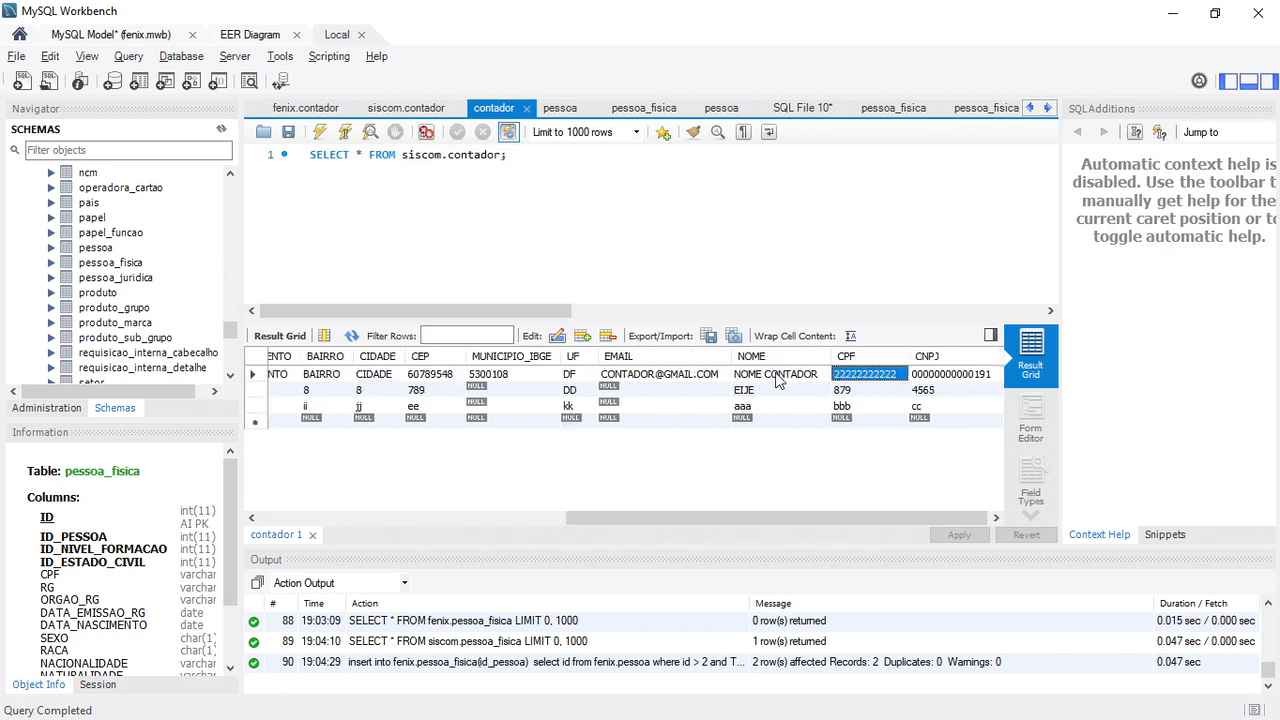
key("Down")
key("Down")
key("Up")
key("Up")
key("Down")
key("Down")
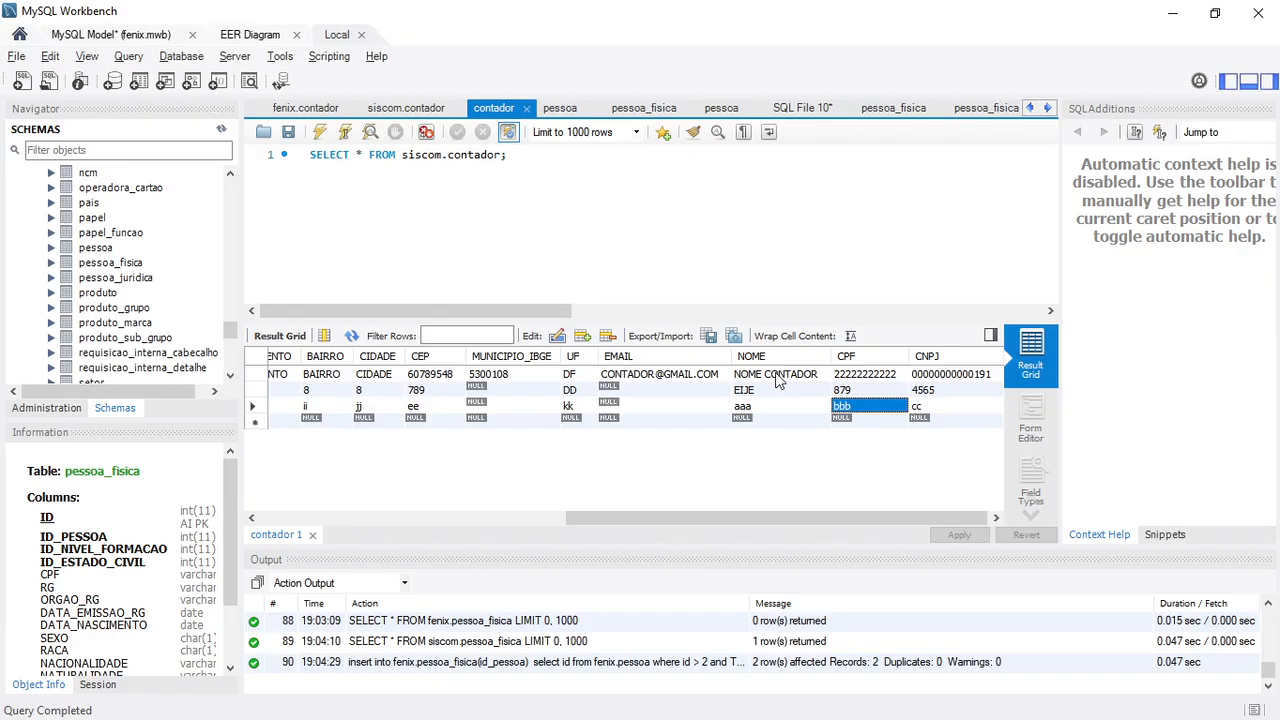
key("Up")
key("Up")
Look through all the columns of the first siscom.contador record, from ID to CNPJ.
key("Left")
key("Left")
key("Left")
key("Left")
key("Left")
key("Left")
key("Left")
key("Left")
key("Left")
key("Left")
key("Left")
key("Left")
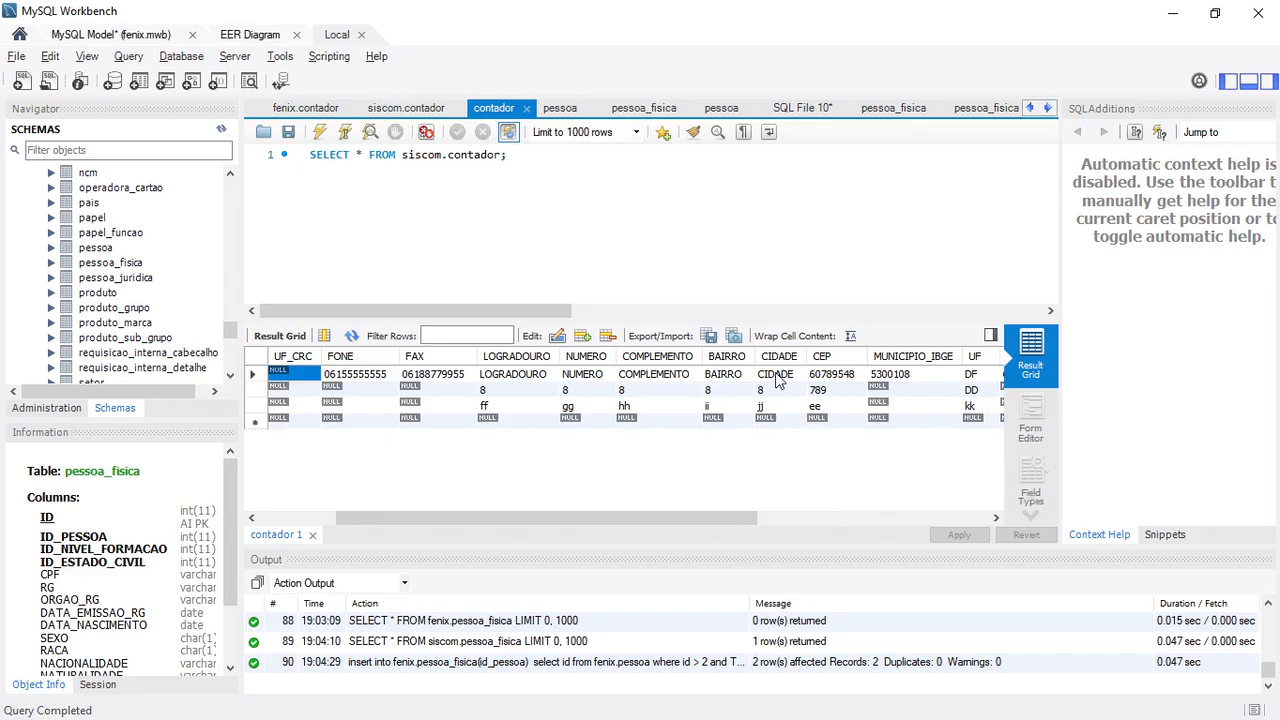
key("Left")
key("Left")
key("Left")
key("Right")
key("Right")
key("Right")
key("Right")
key("Right")
key("Right")
key("Right")
key("Right")
key("Right")
key("Right")
key("Right")
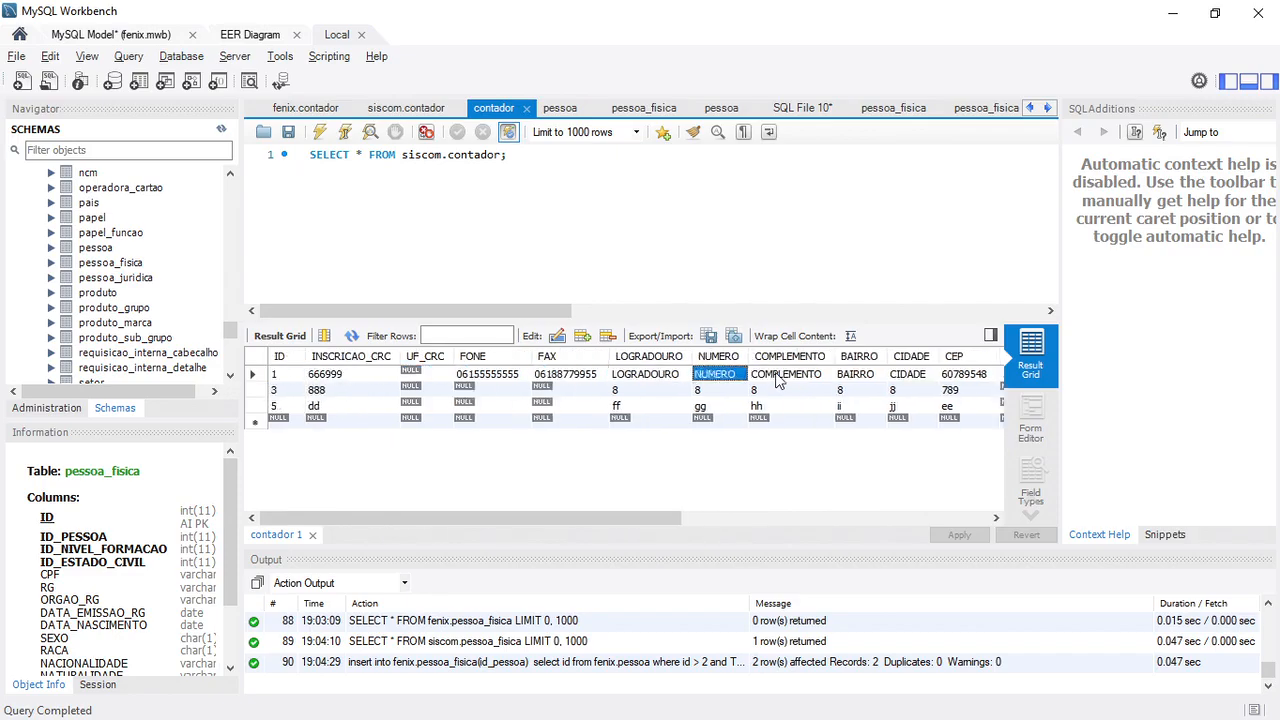
key("Right")
key("Right")
key("Right")
key("Right")
key("Right")
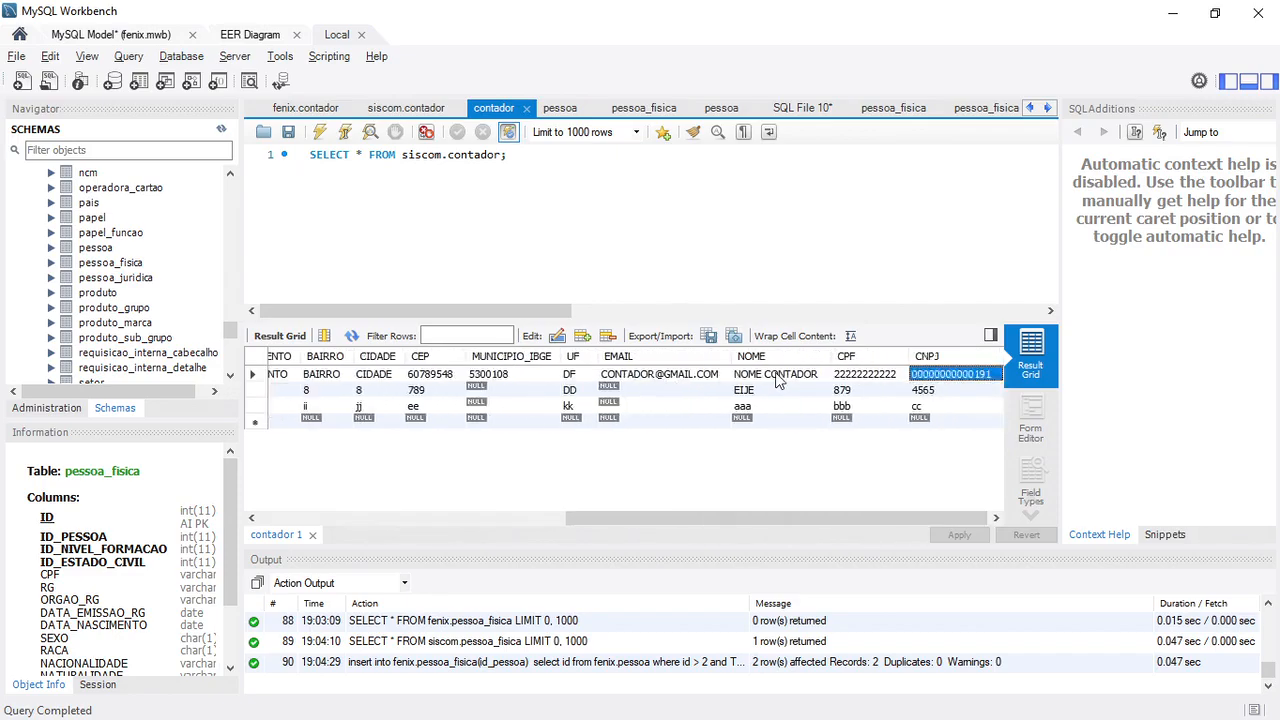
key("Left")
key("Left")
key("Left")
key("Left")
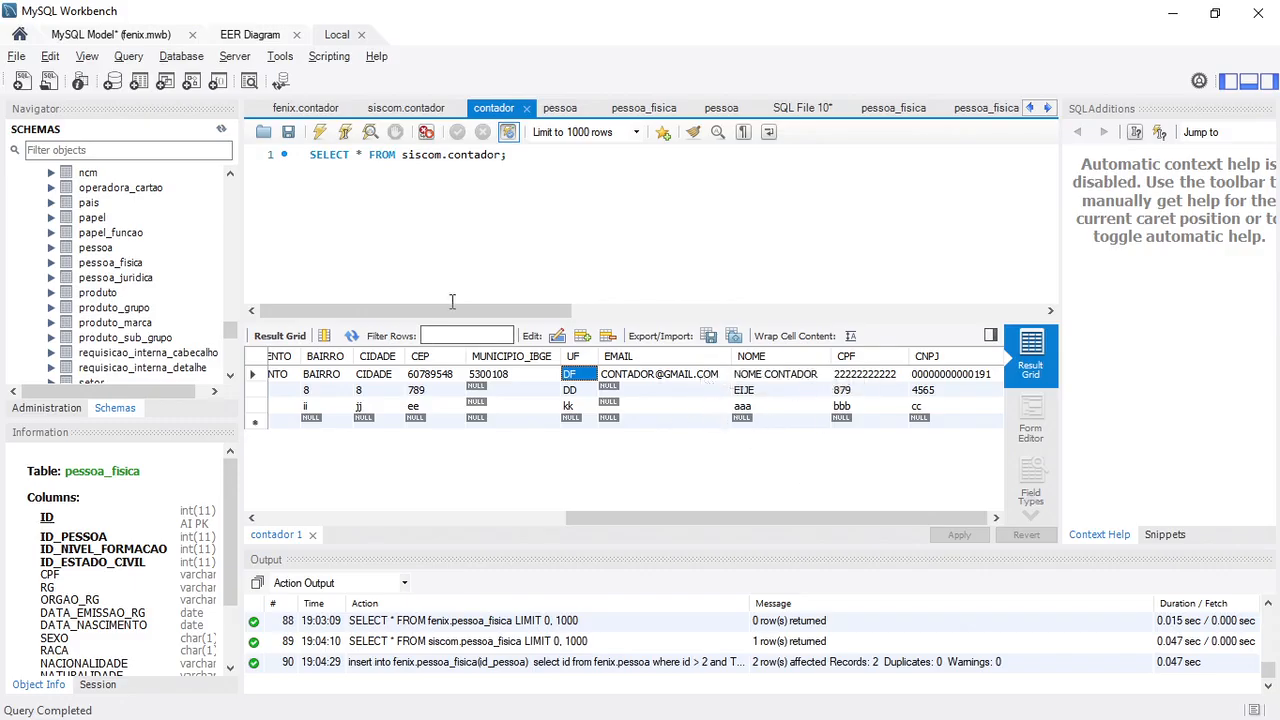
Compare the first siscom.contador NOME with the NOME values in fenix.pessoa and check the matching record's TIPO.
left_click(766, 374)
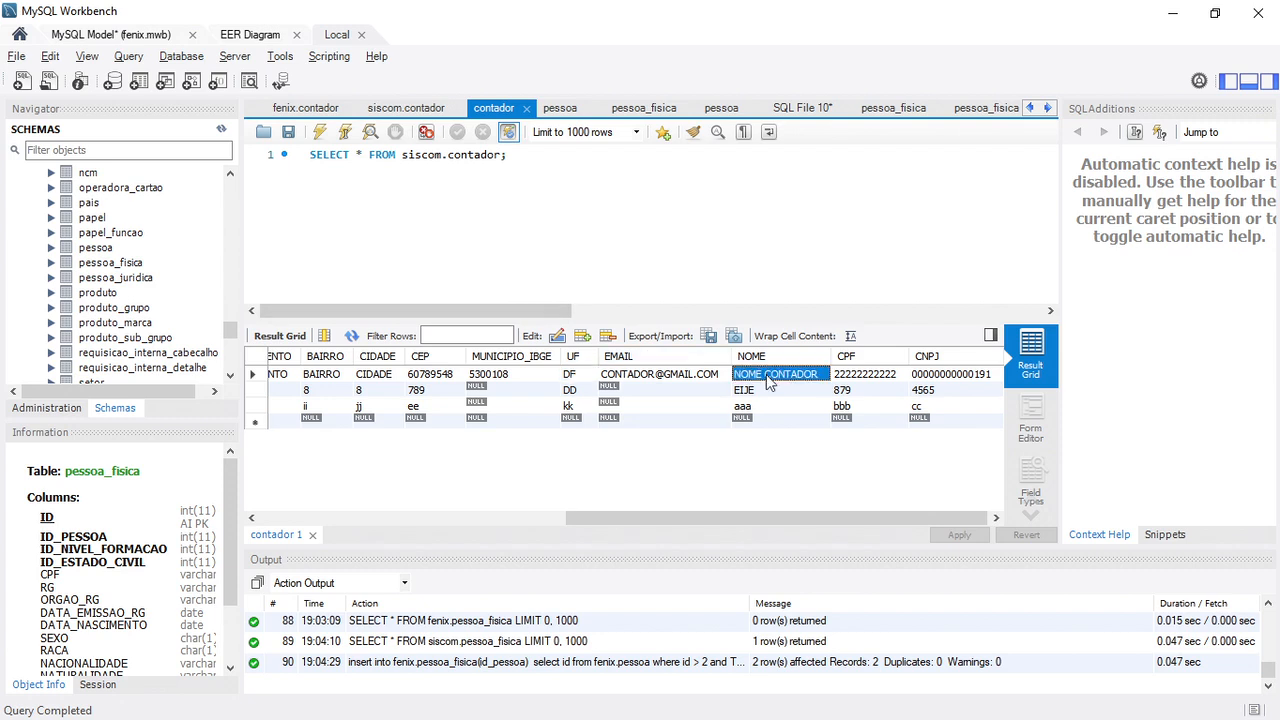
left_click(722, 108)
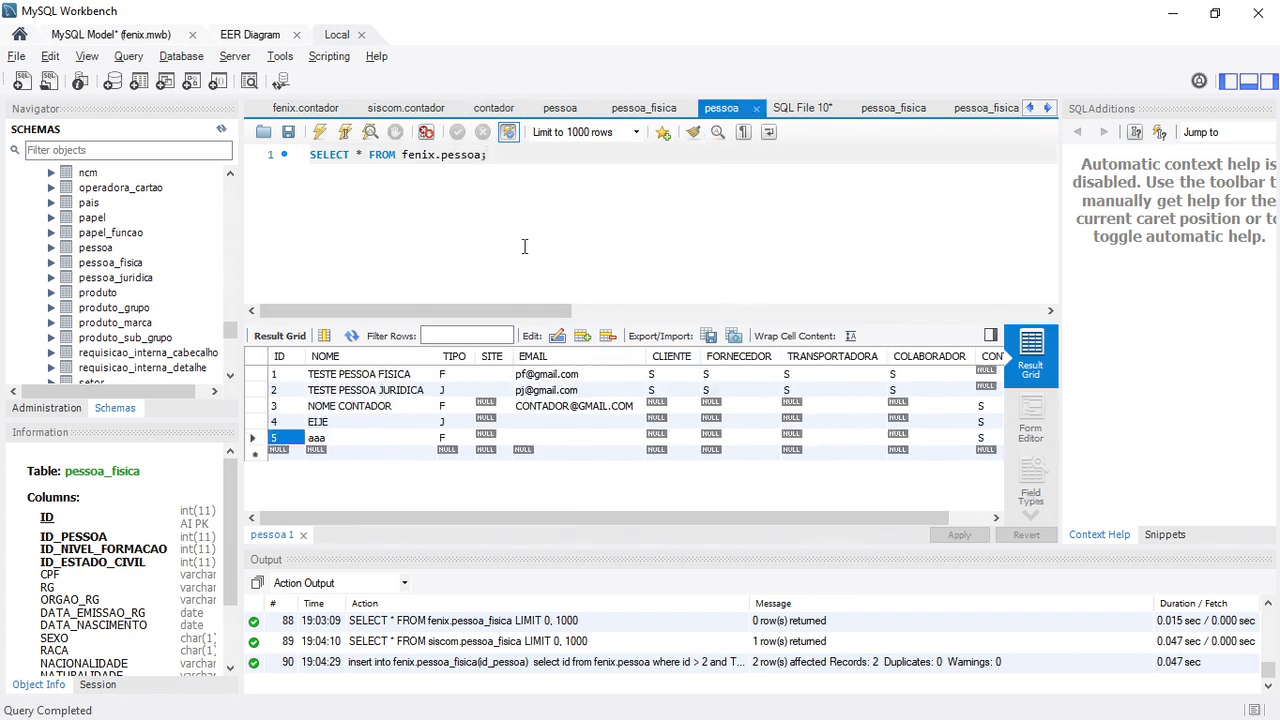
left_click(365, 408)
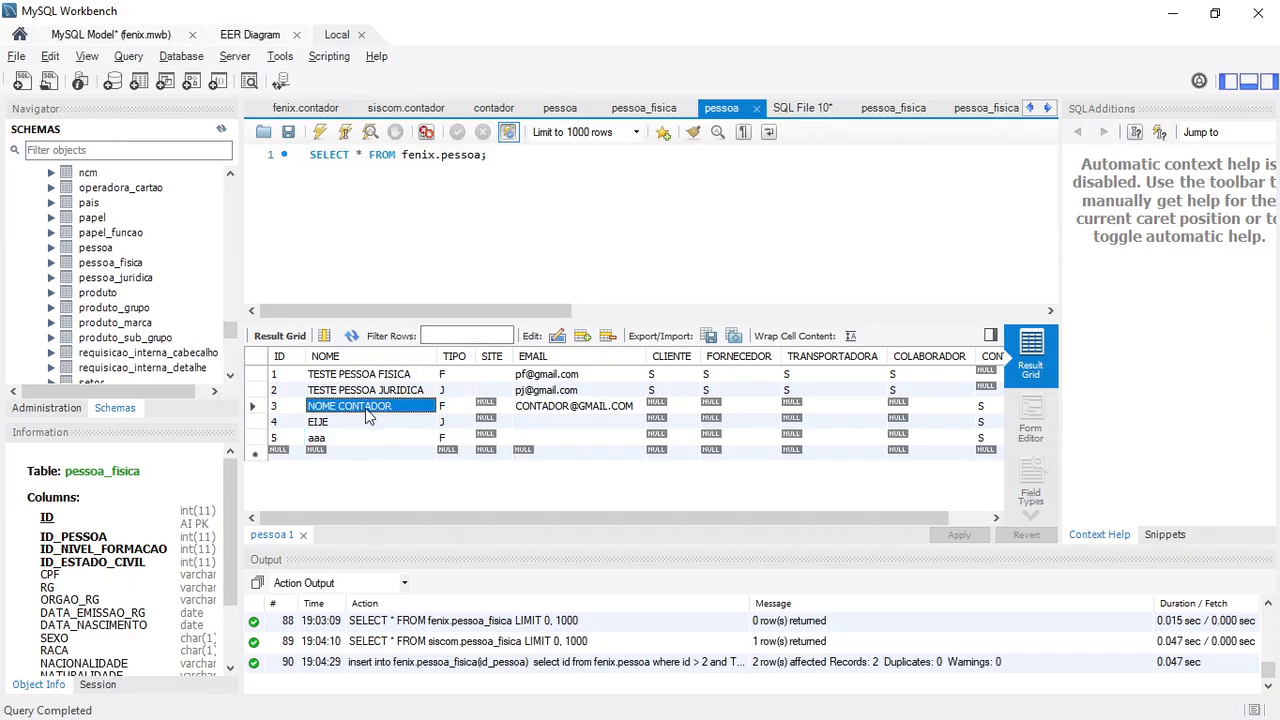
left_click(356, 424)
left_click(350, 438)
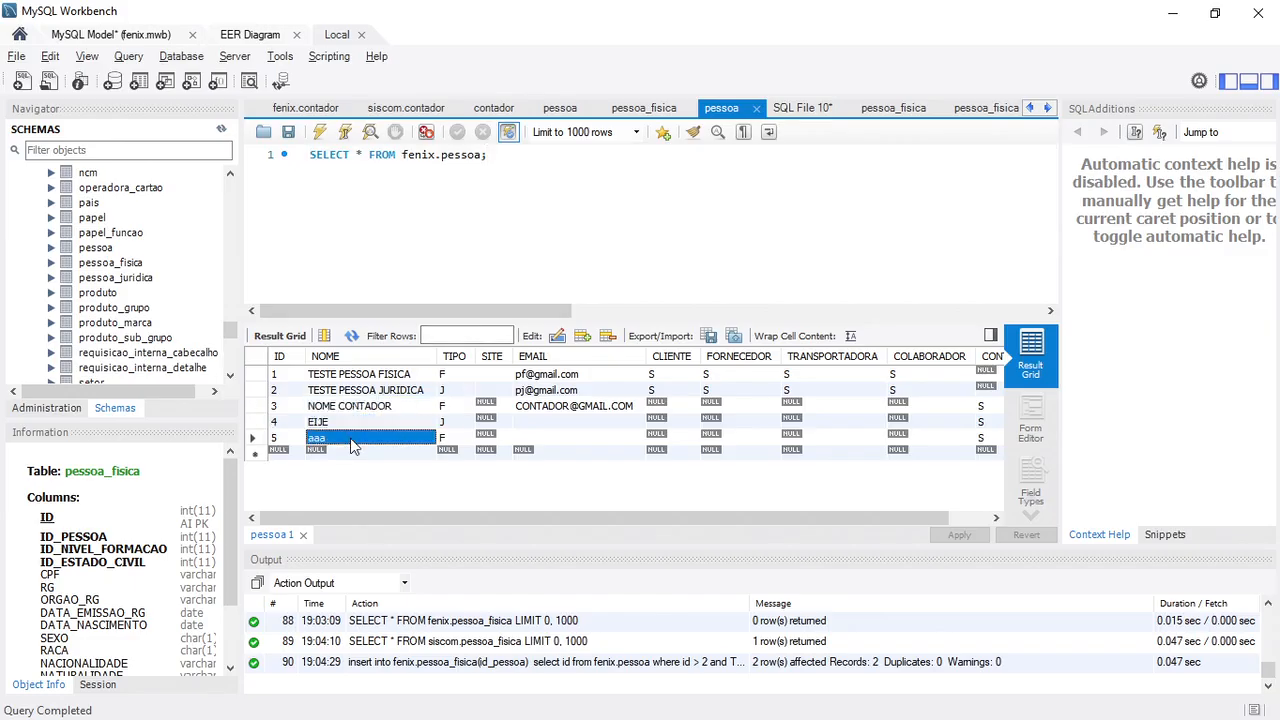
left_click(450, 406)
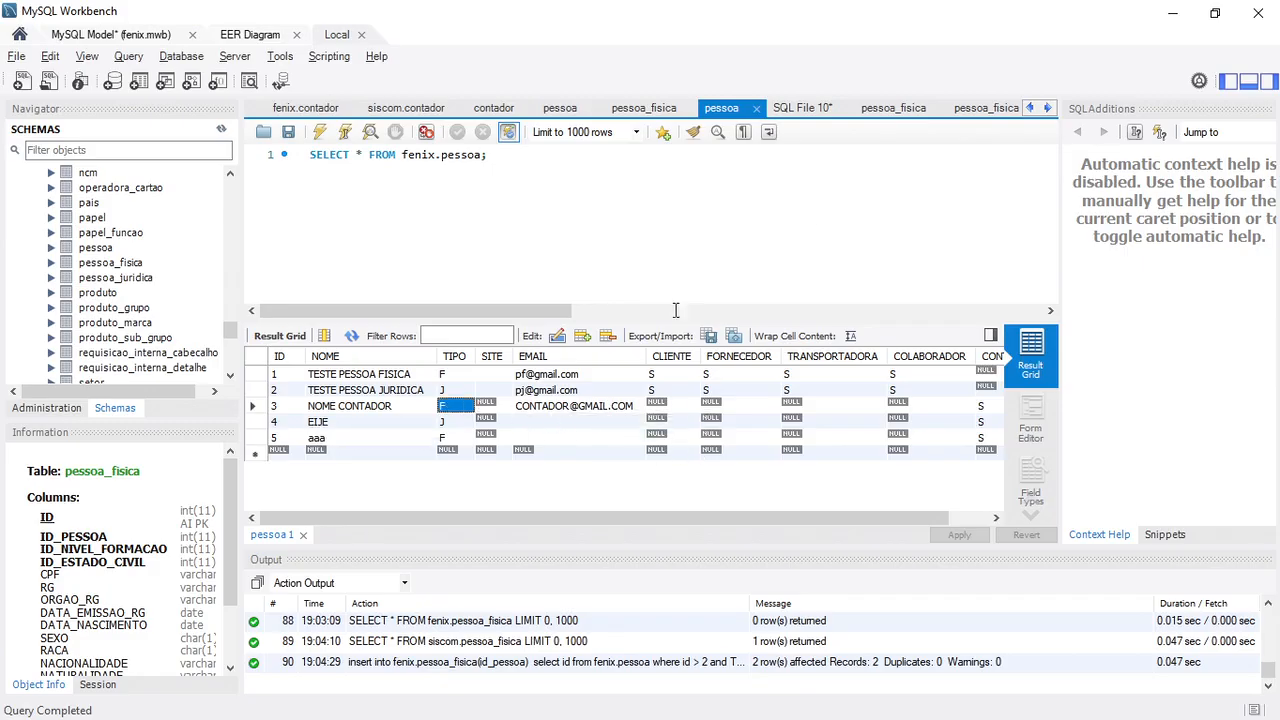
Check the first record's CPF in siscom.contador and the TIPO of record 4 in fenix.pessoa.
left_click(500, 112)
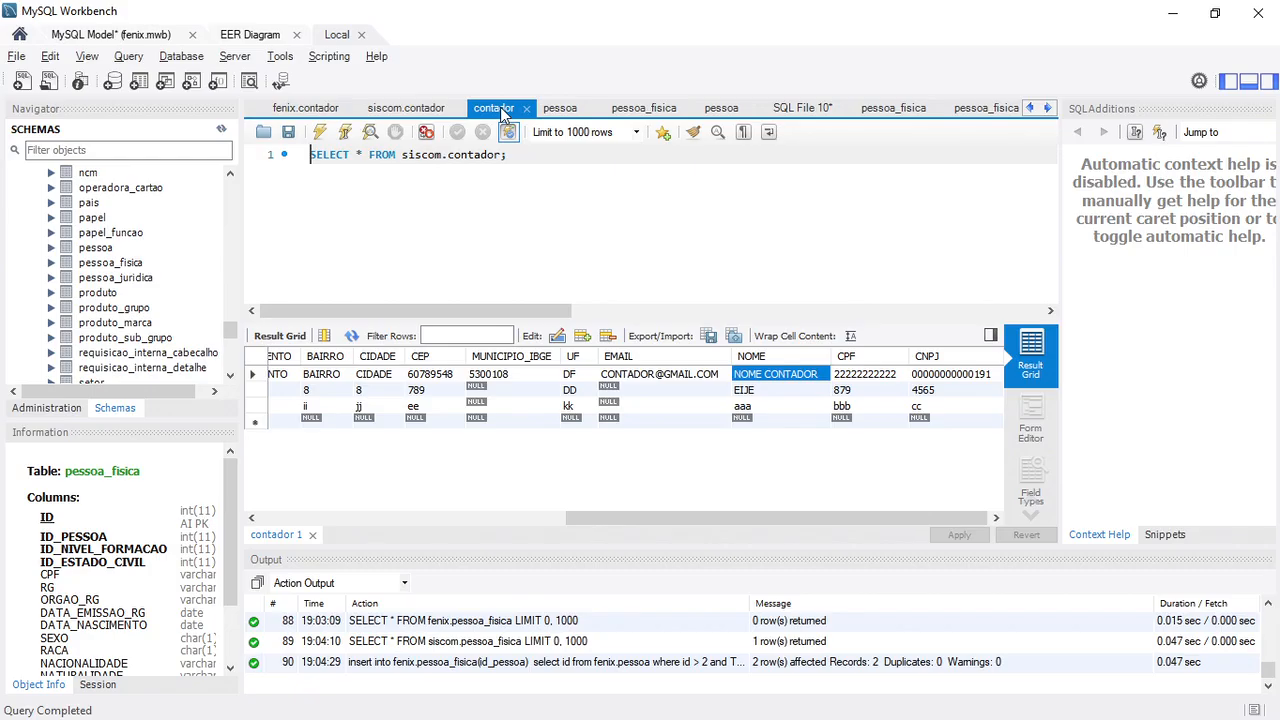
left_click(868, 376)
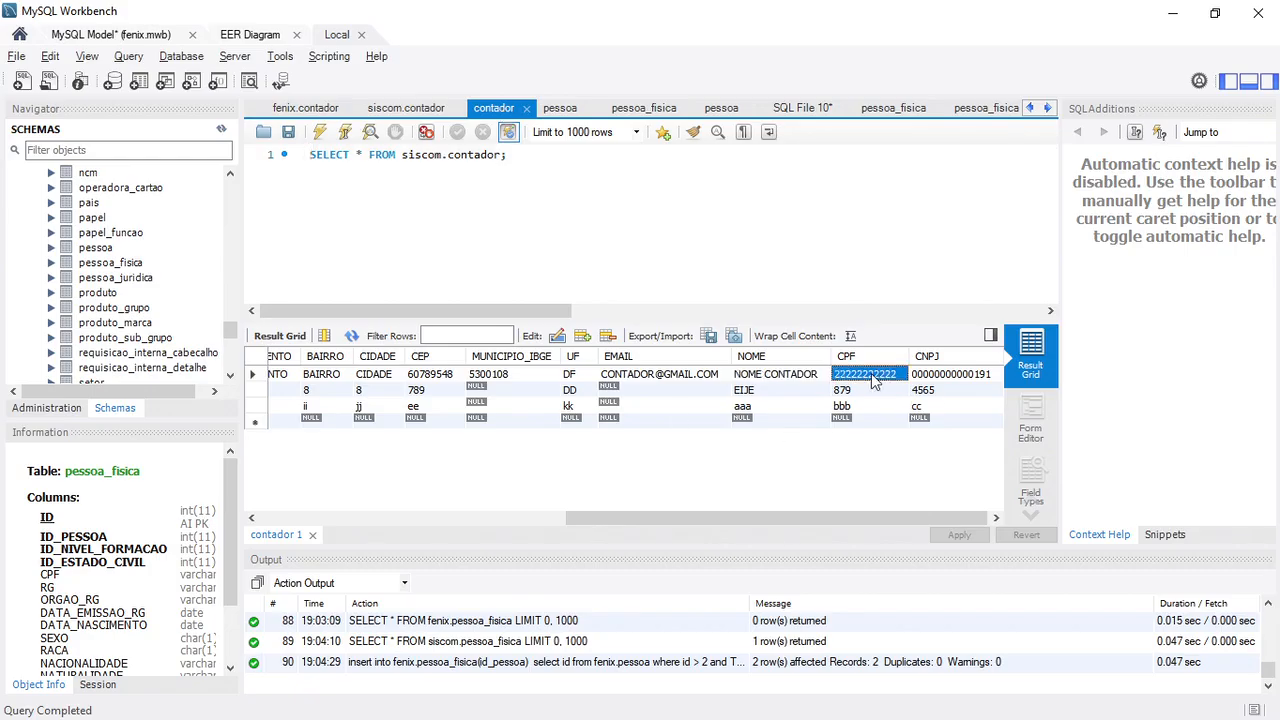
left_click(575, 112)
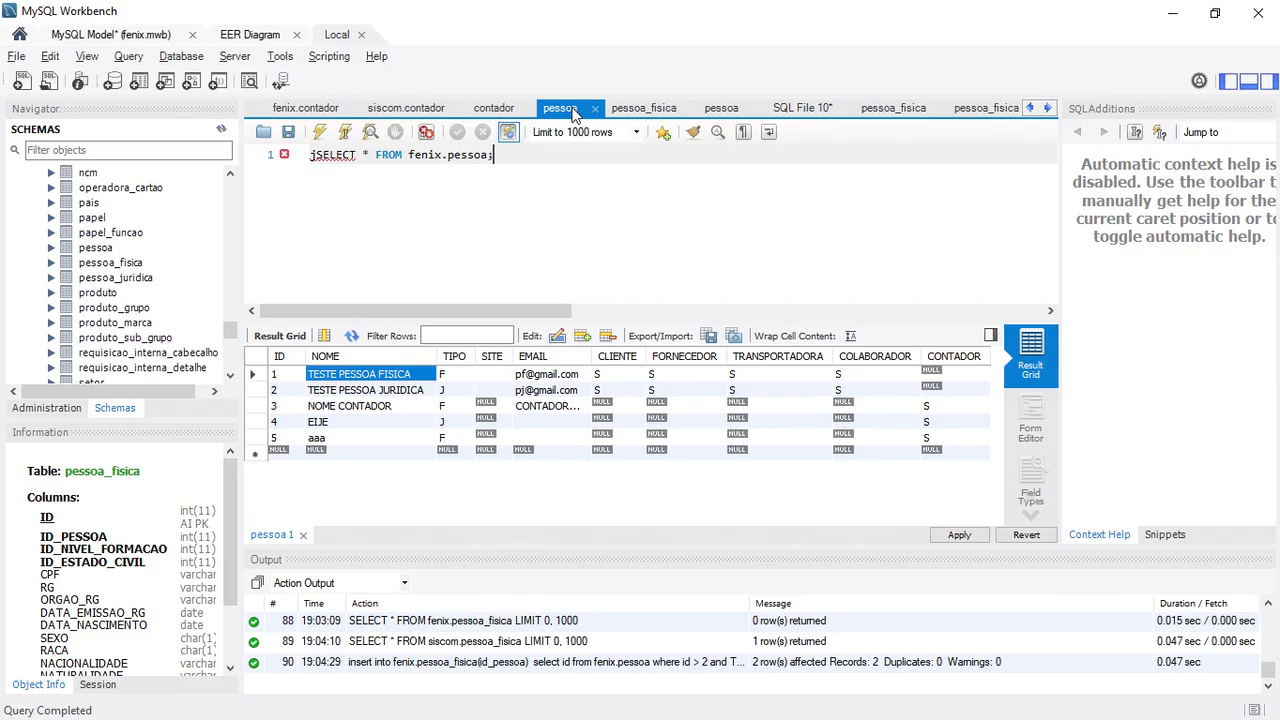
left_click(446, 422)
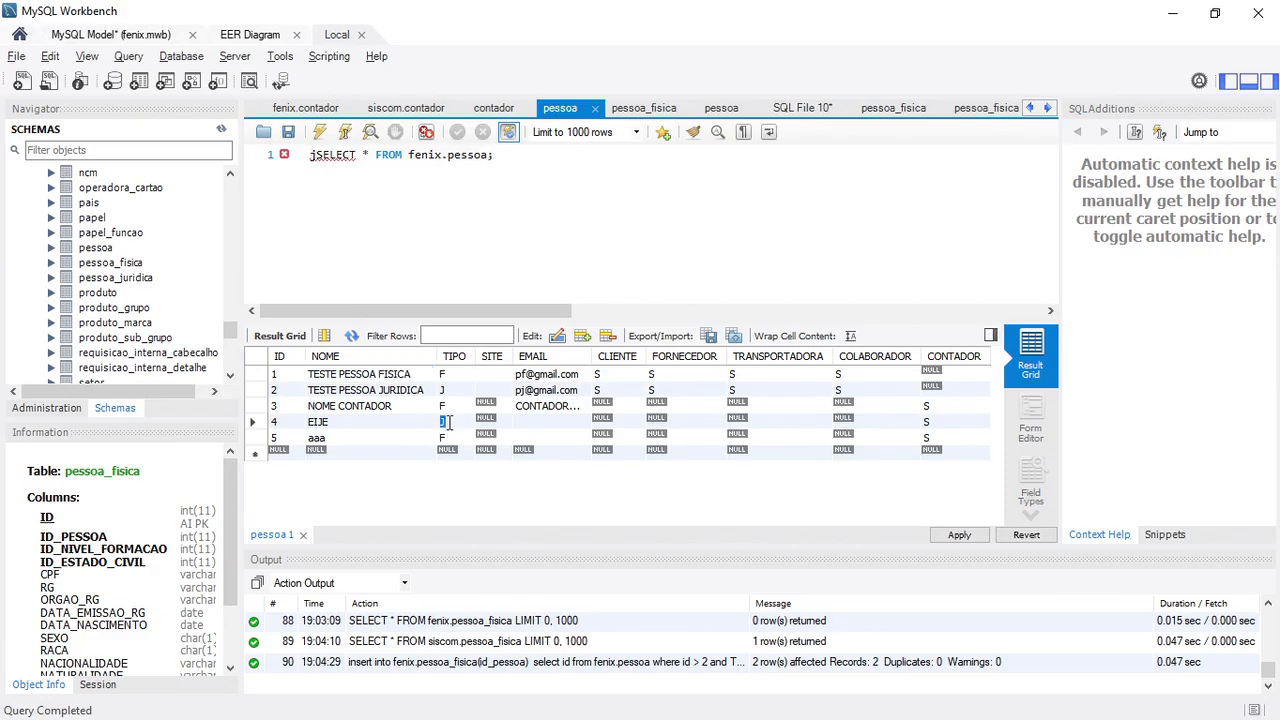
Trace fenix.pessoa record 5 to its CPF in siscom.contador and to the CPF field of its fenix.pessoa_fisica row.
left_click(365, 438)
left_click(497, 108)
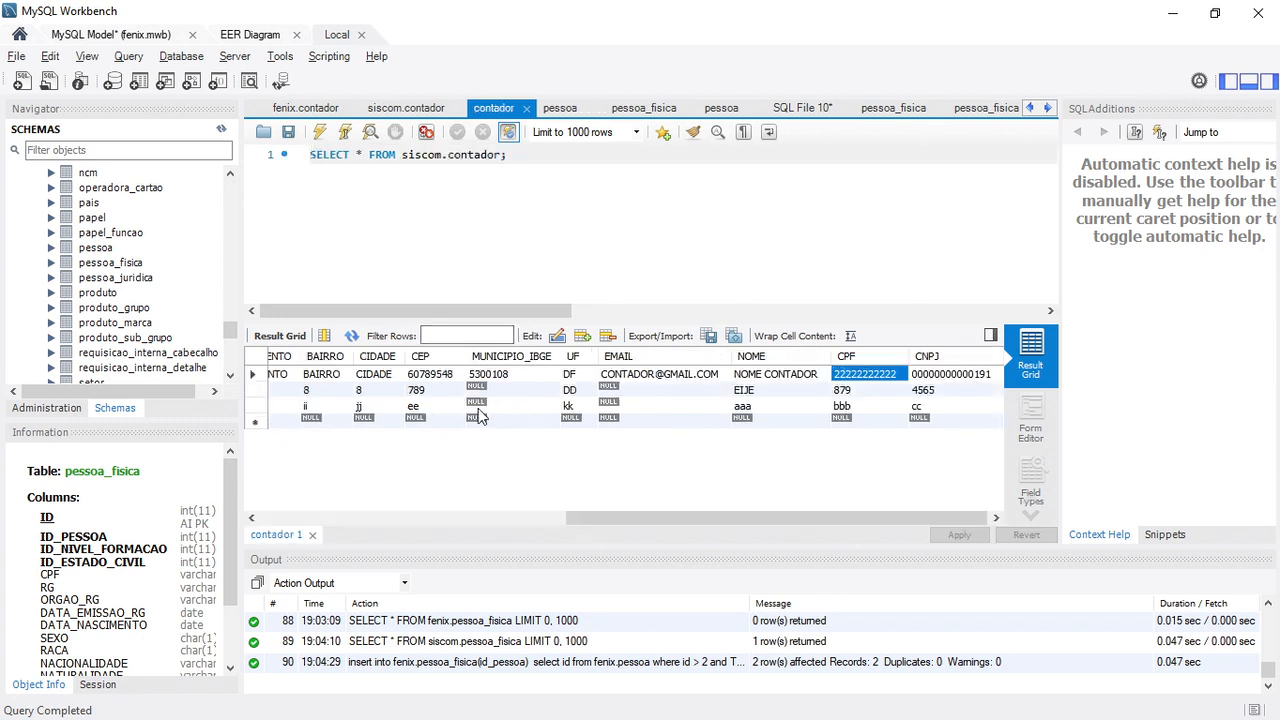
left_click(865, 412)
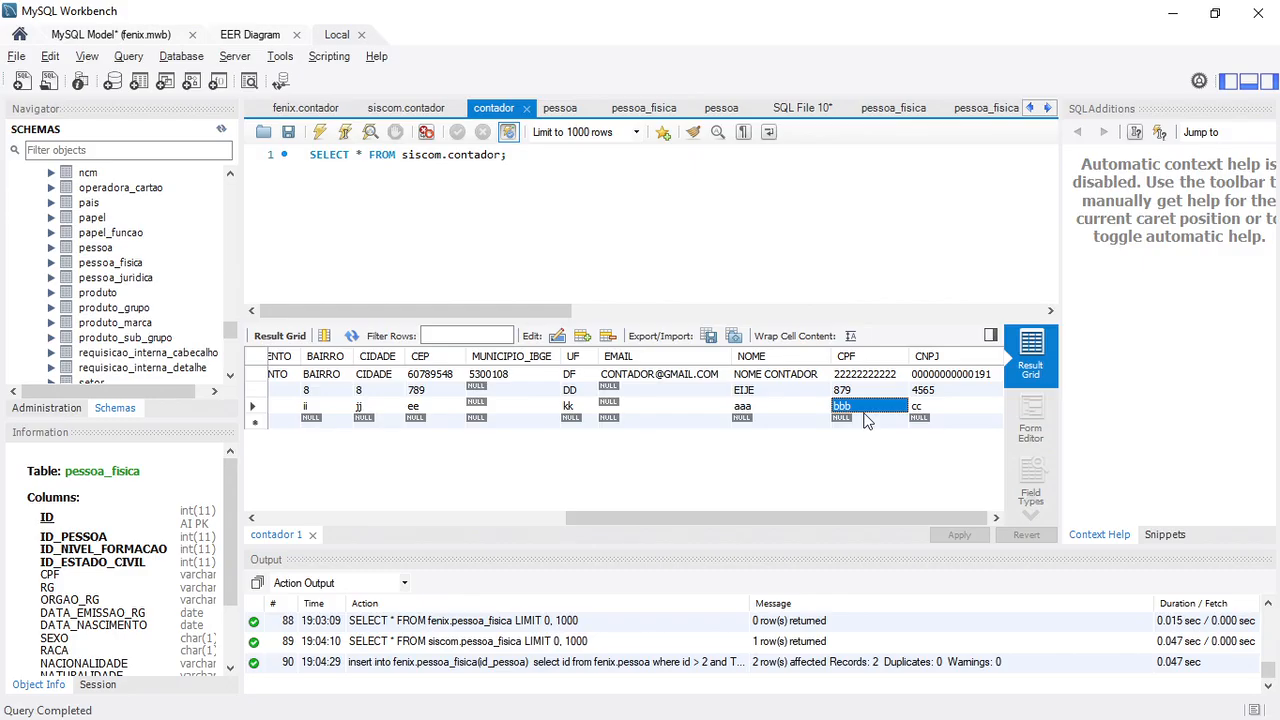
left_click(660, 114)
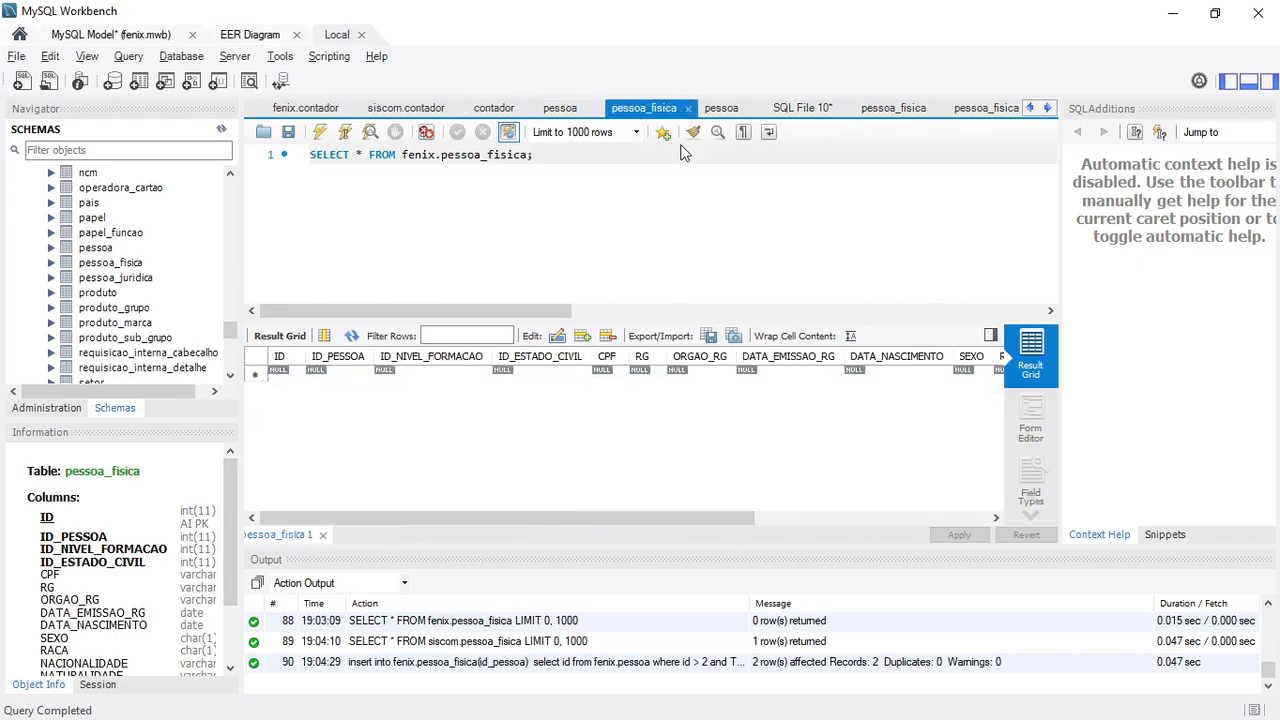
left_click(884, 112)
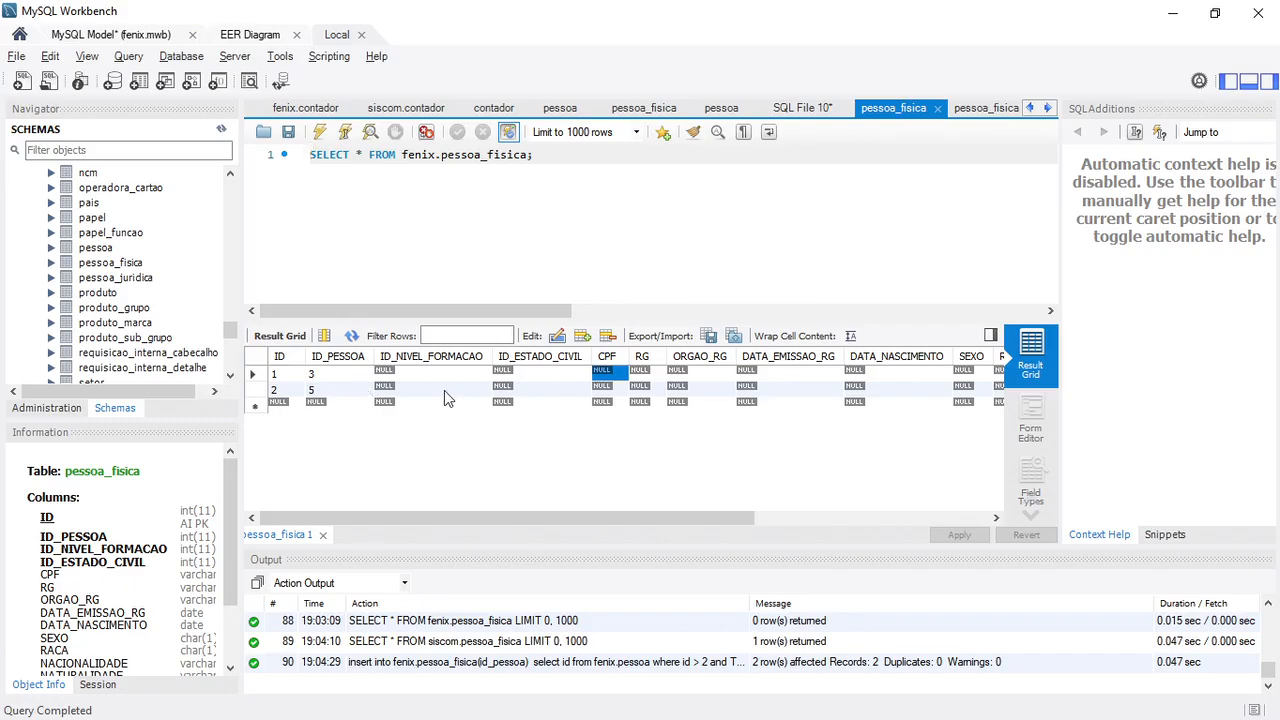
double_click(609, 390)
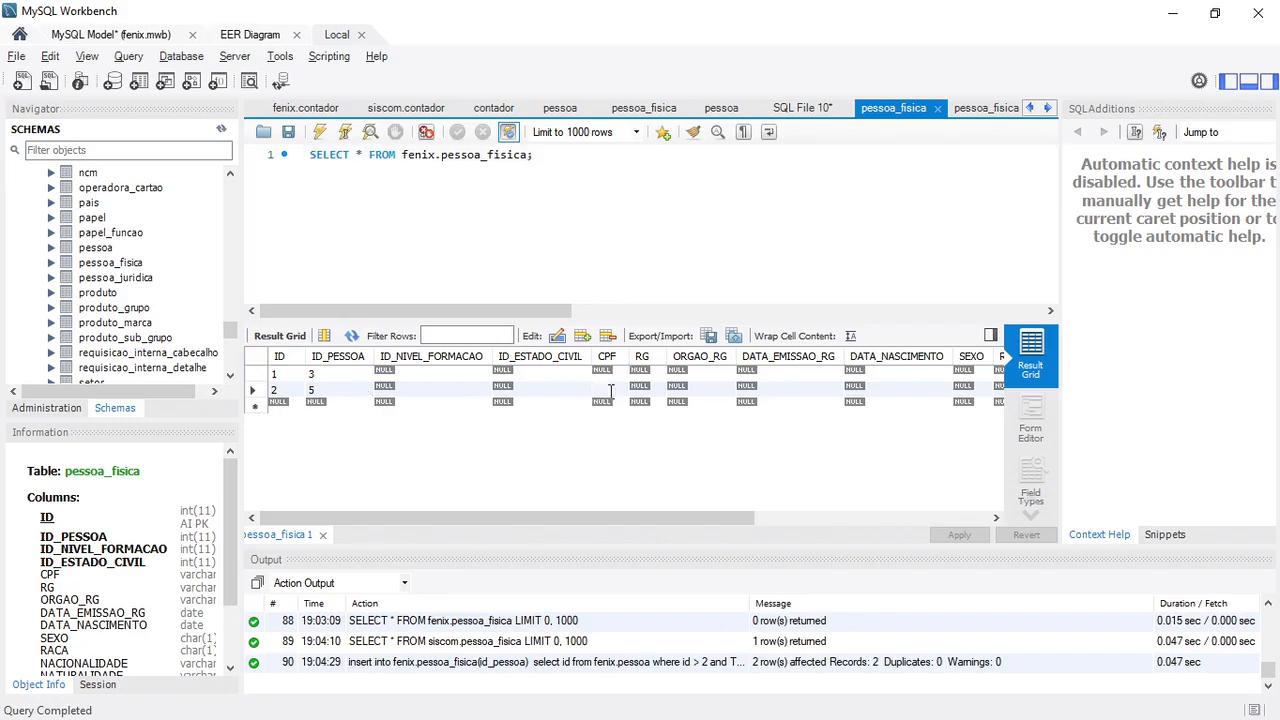
Qualify the cpf column being set in the update statement as fenix.pessoa_fisica.cpf.
left_click(803, 110)
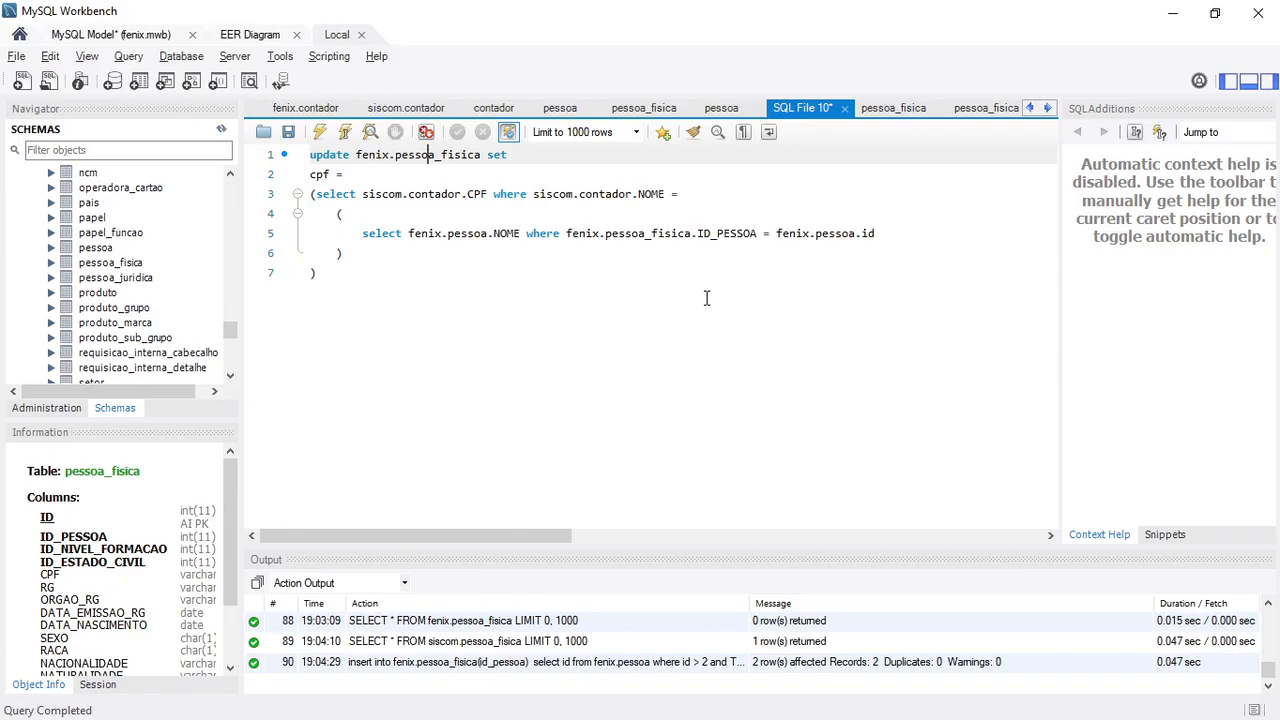
left_click(482, 158)
key("shift+Home")
key("ctrl+shift+Right")
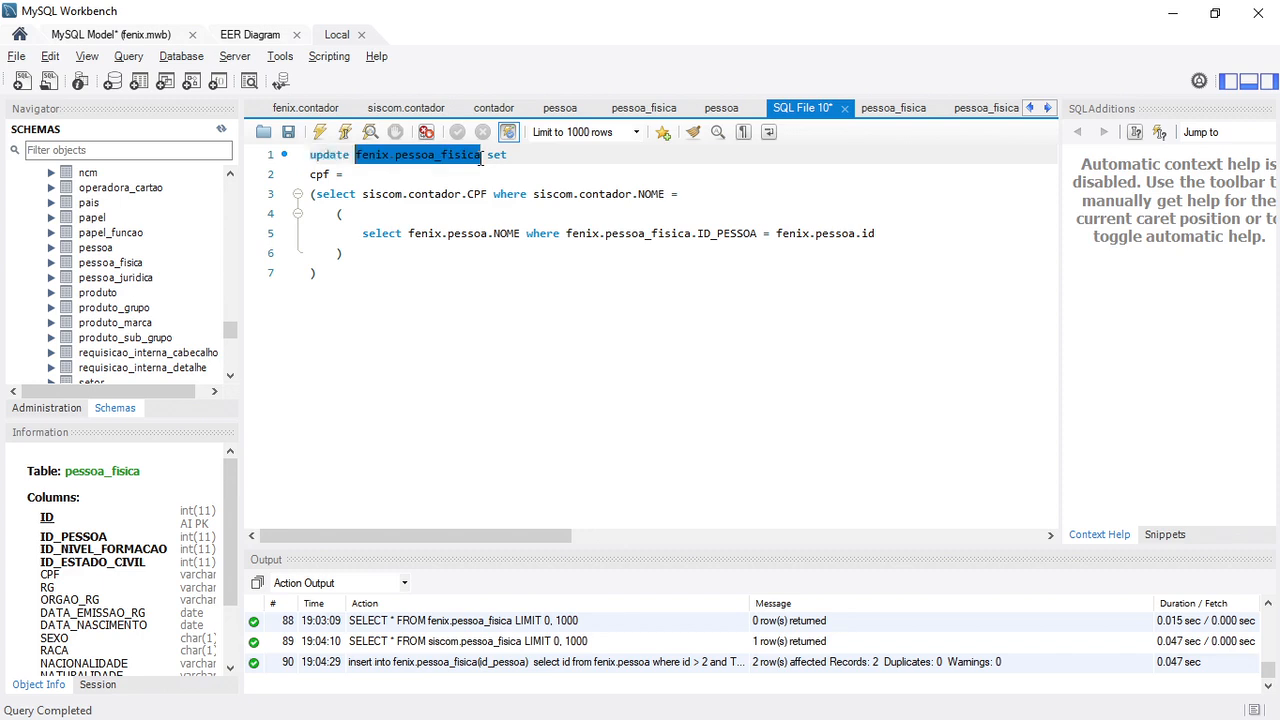
key("ctrl+c")
key("Down")
key("Left")
key("Left")
key("Left")
key("Left")
key("Left")
key("Left")
key("ctrl+v")
type(".")
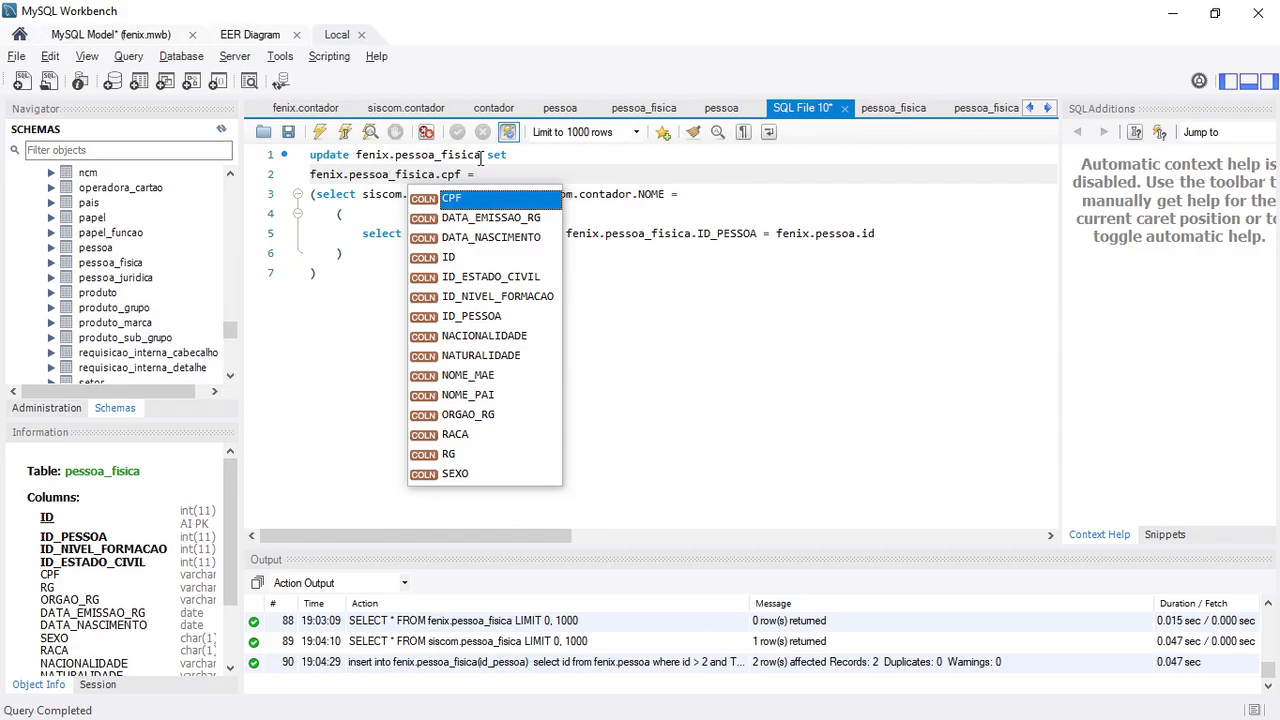
key("Escape")
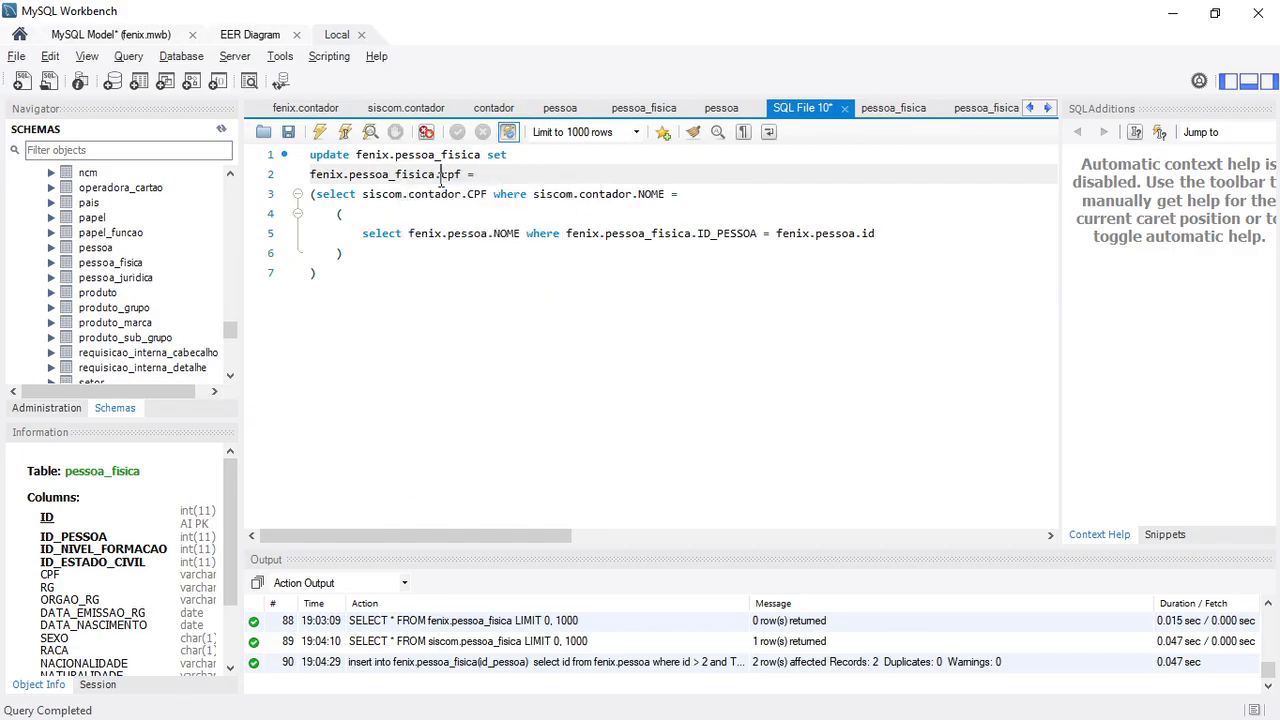
Review the two nested selects and run the update statement that fills fenix.pessoa_fisica.cpf.
left_click(488, 196)
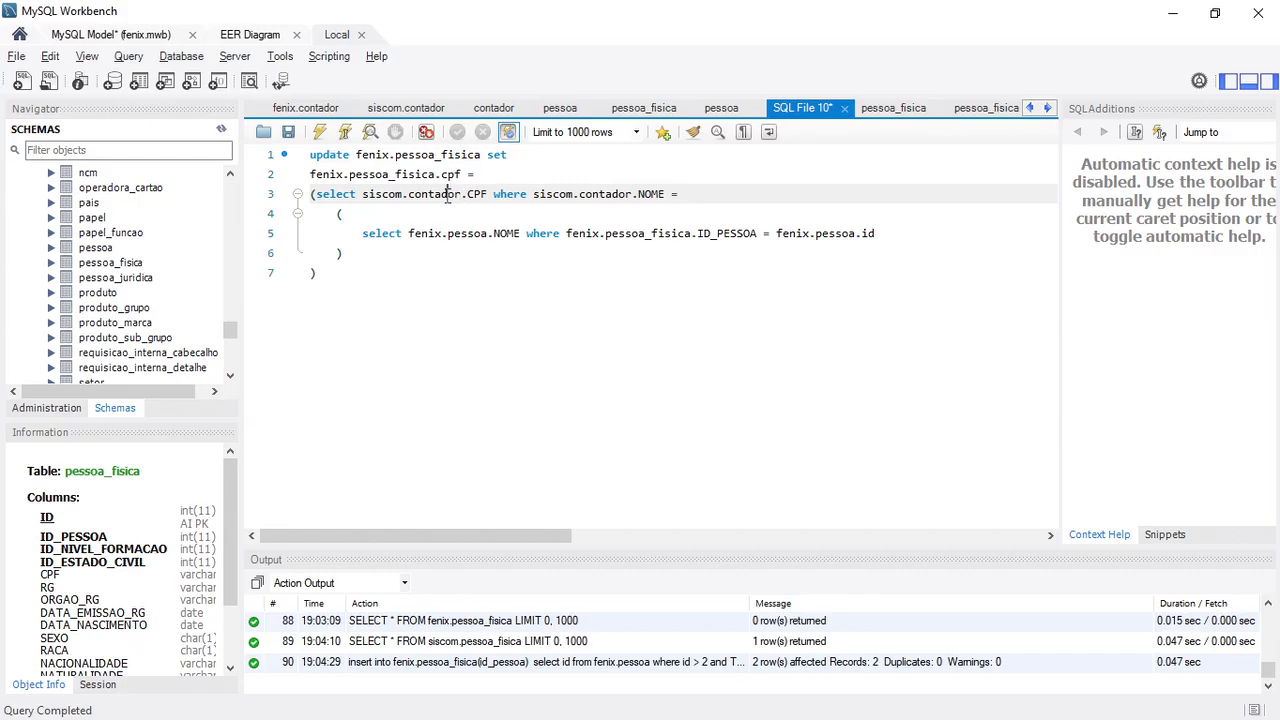
left_click(447, 196)
left_click(520, 233)
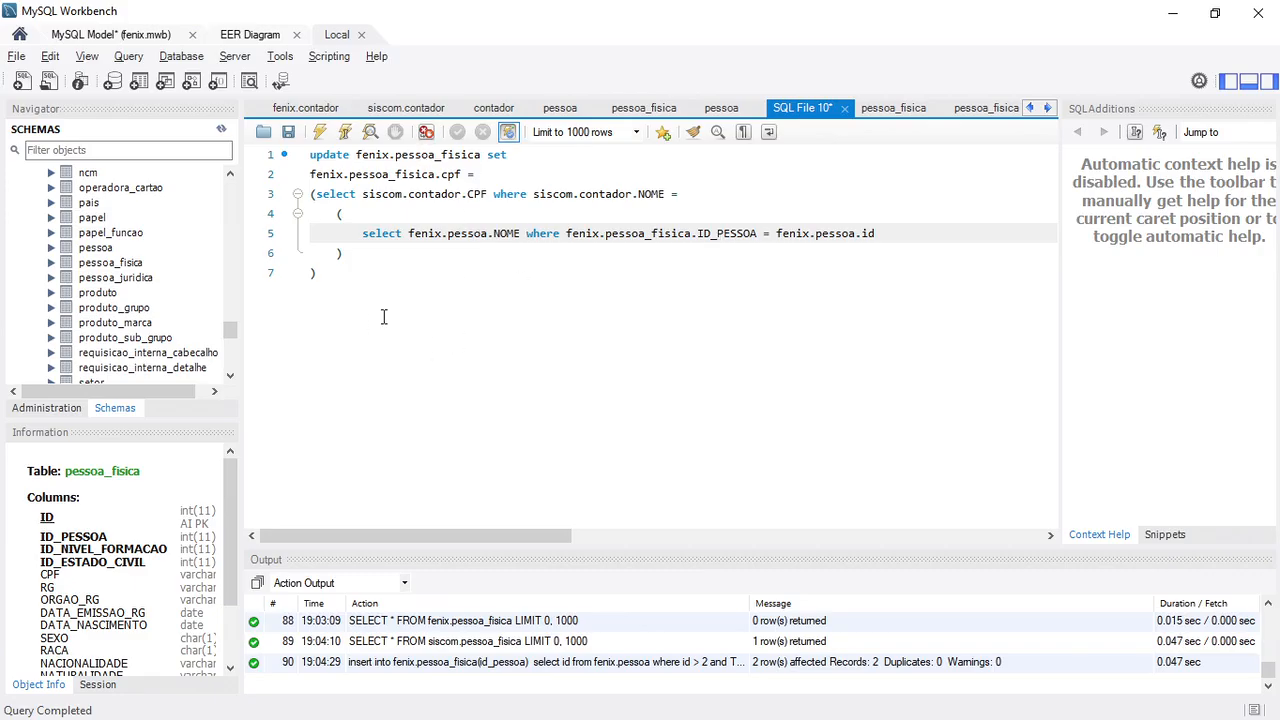
left_click(321, 134)
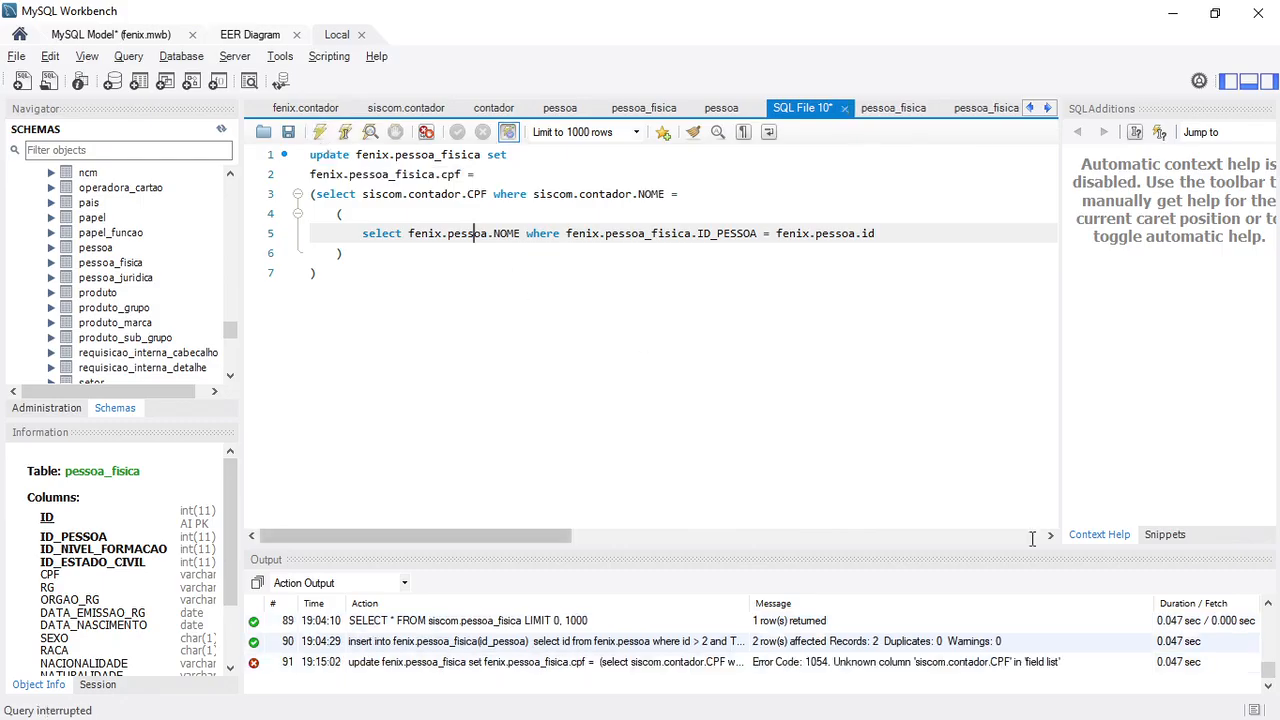
Rewrite the column in the outer subquery's select as siscom.contador.cpf in lowercase.
left_click(489, 194)
key("BackSpace")
key("BackSpace")
key("BackSpace")
type("cpf")
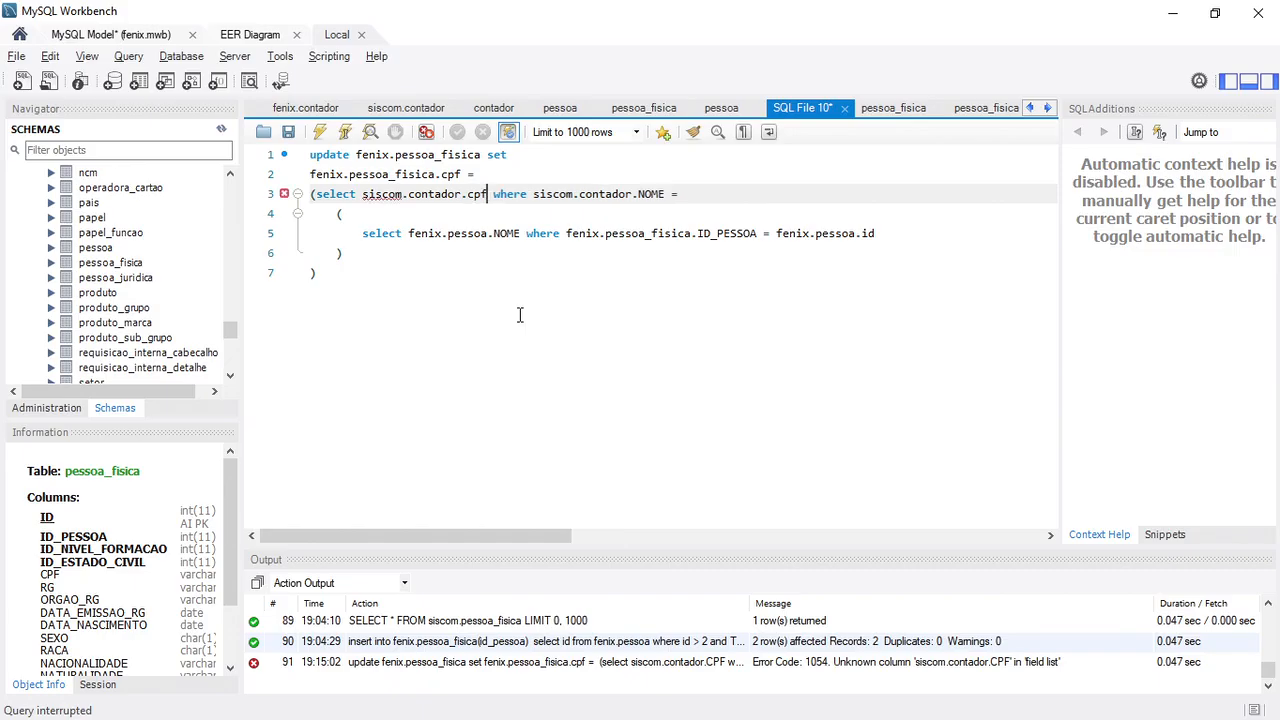
Run the update statement with the lowercase cpf column and wrap the whole statement in a block comment.
left_click(322, 132)
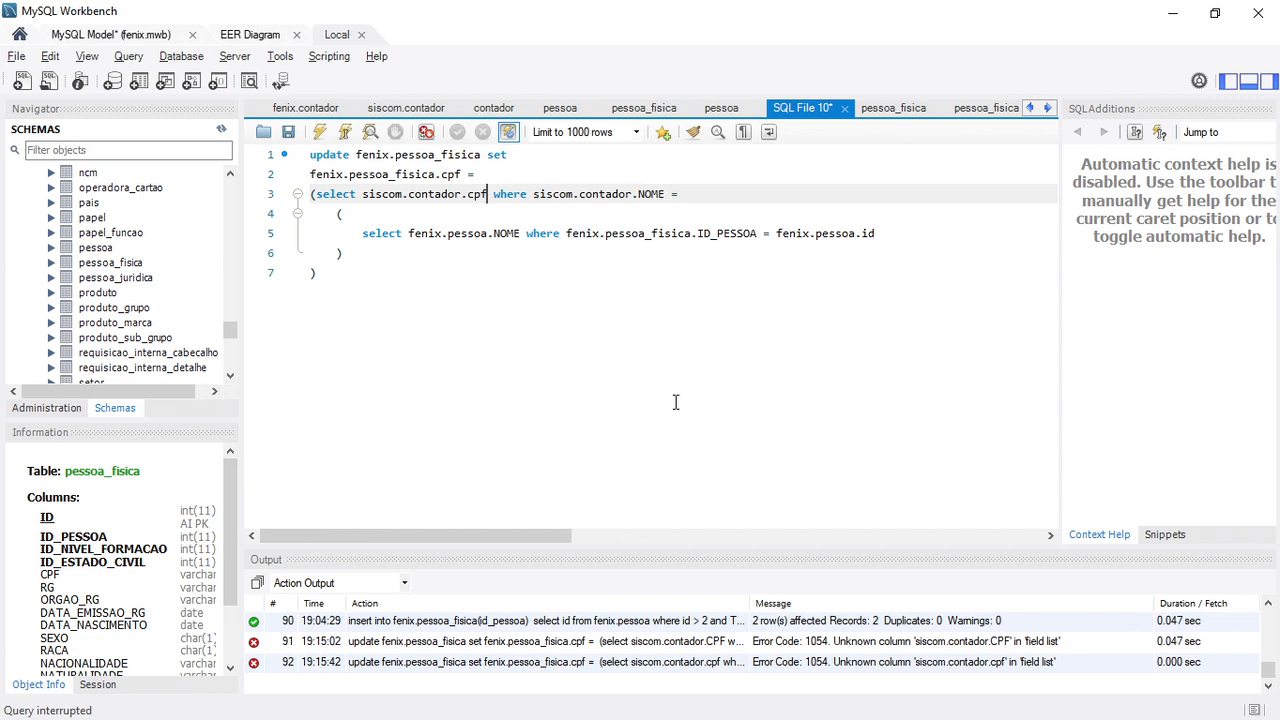
key("Up")
key("Up")
key("Home")
type("/*")
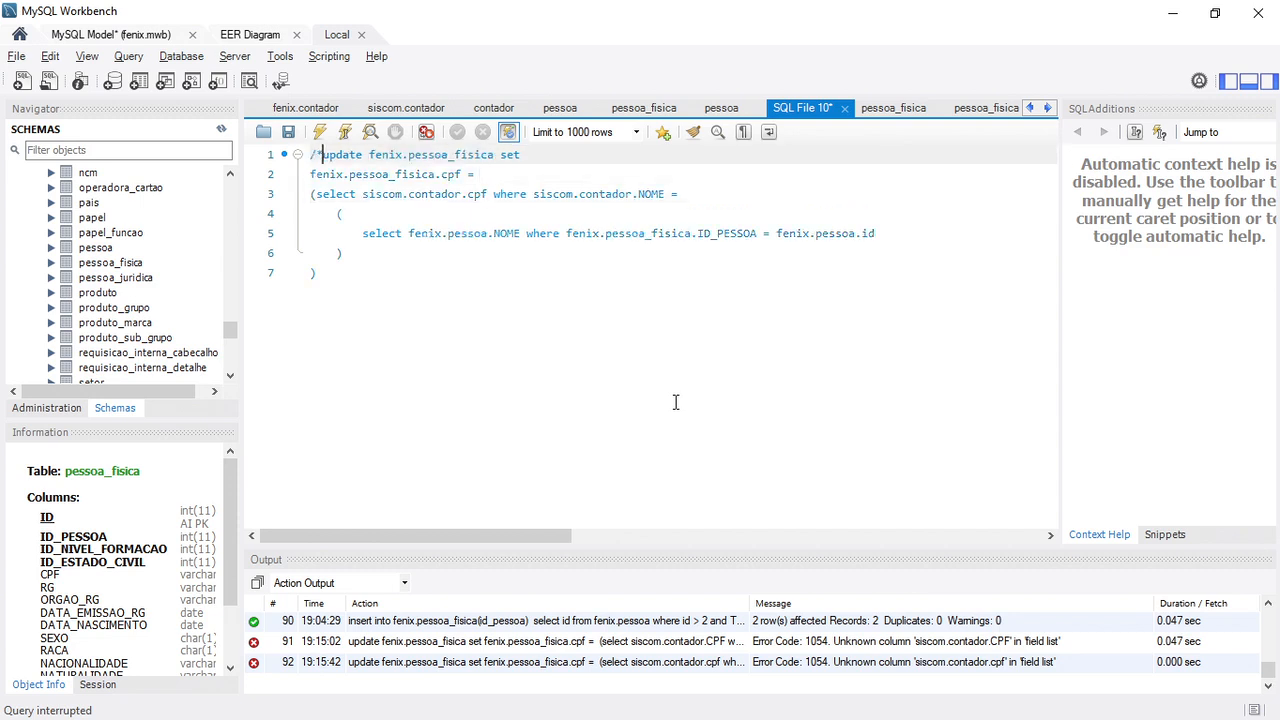
key("Down")
key("Down")
key("Down")
key("Down")
key("Down")
key("Down")
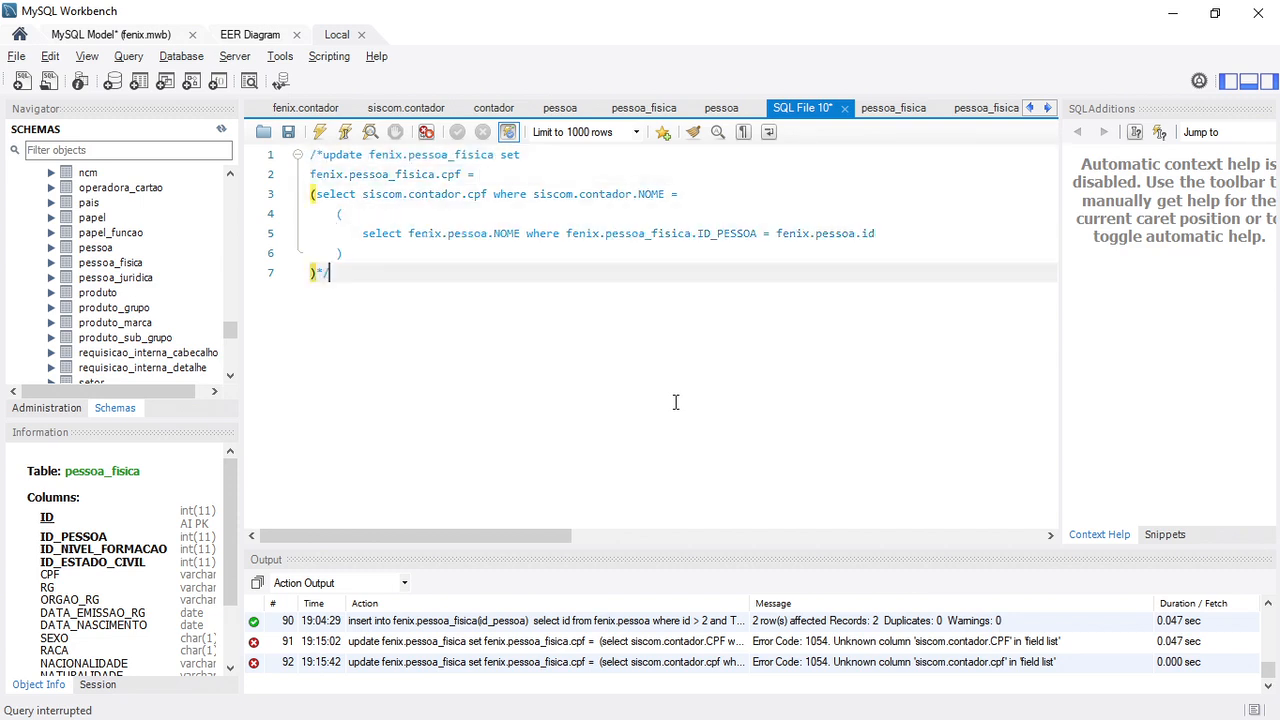
Write and run a test query, select siscom.contador.cpf, below the commented statement.
key("Return")
type("select siscom.contador.cpf")
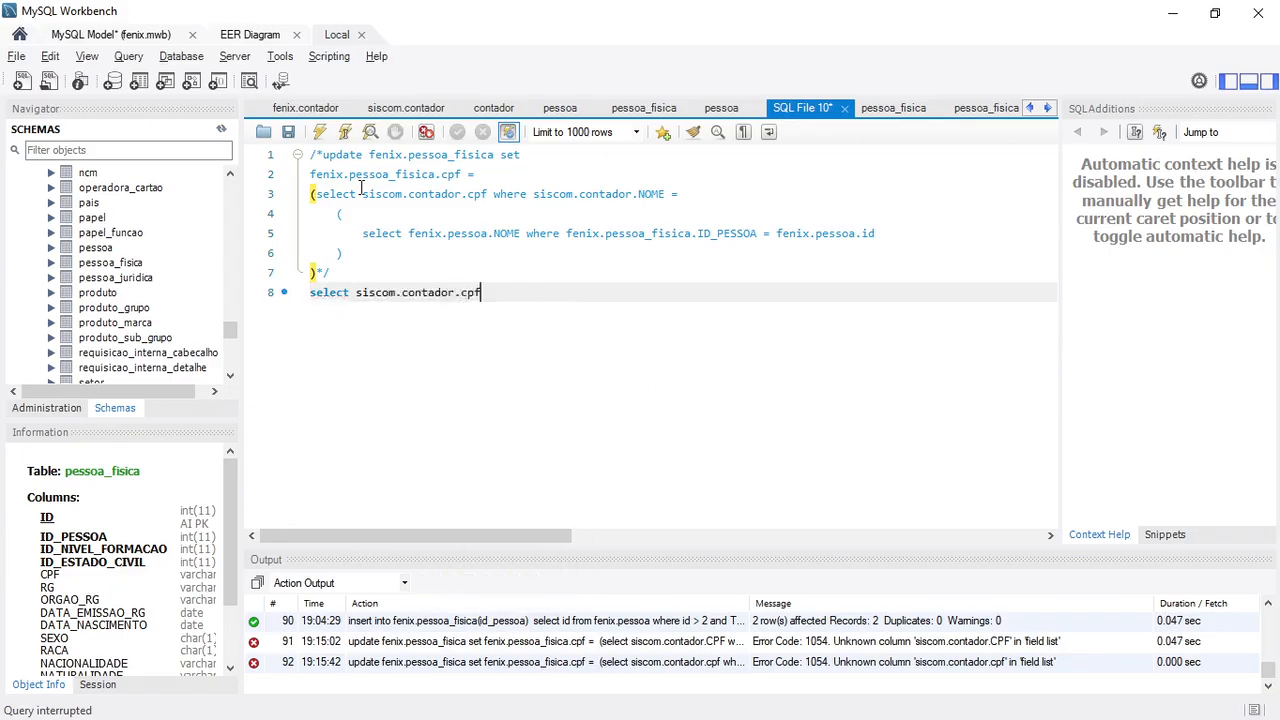
left_click(321, 136)
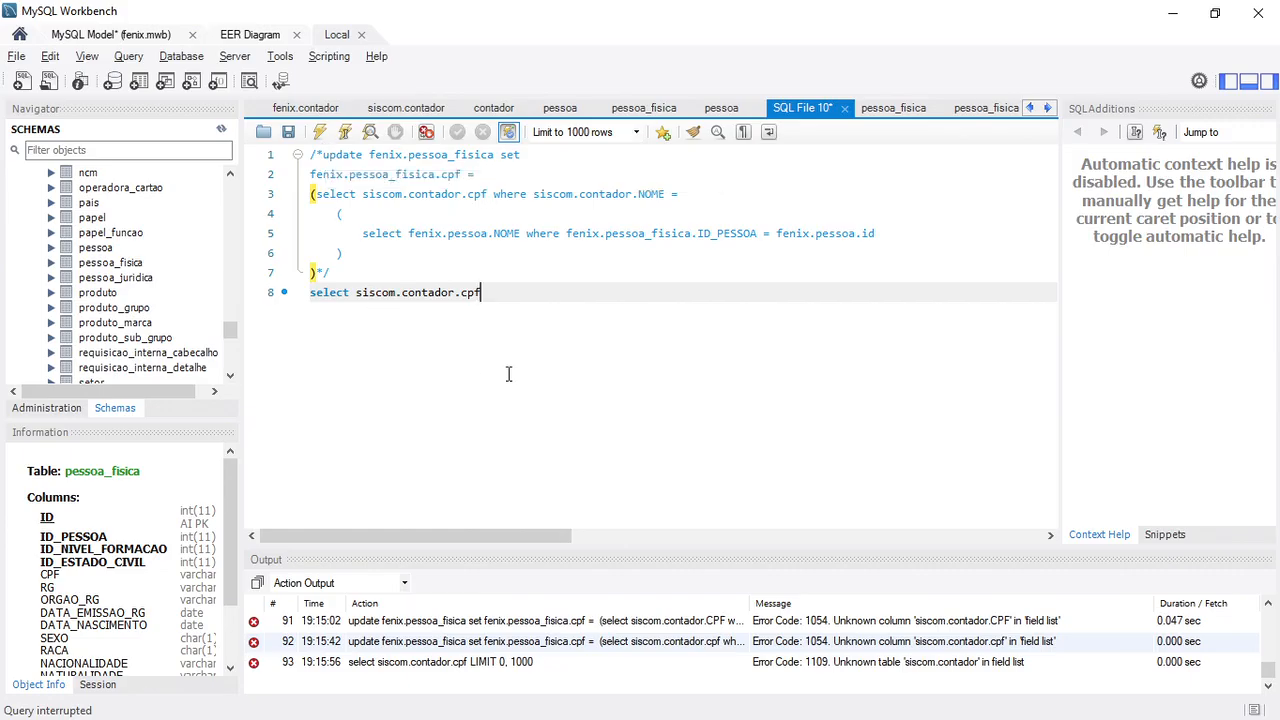
Complete the test query with from siscom.contador and run it.
type("from")
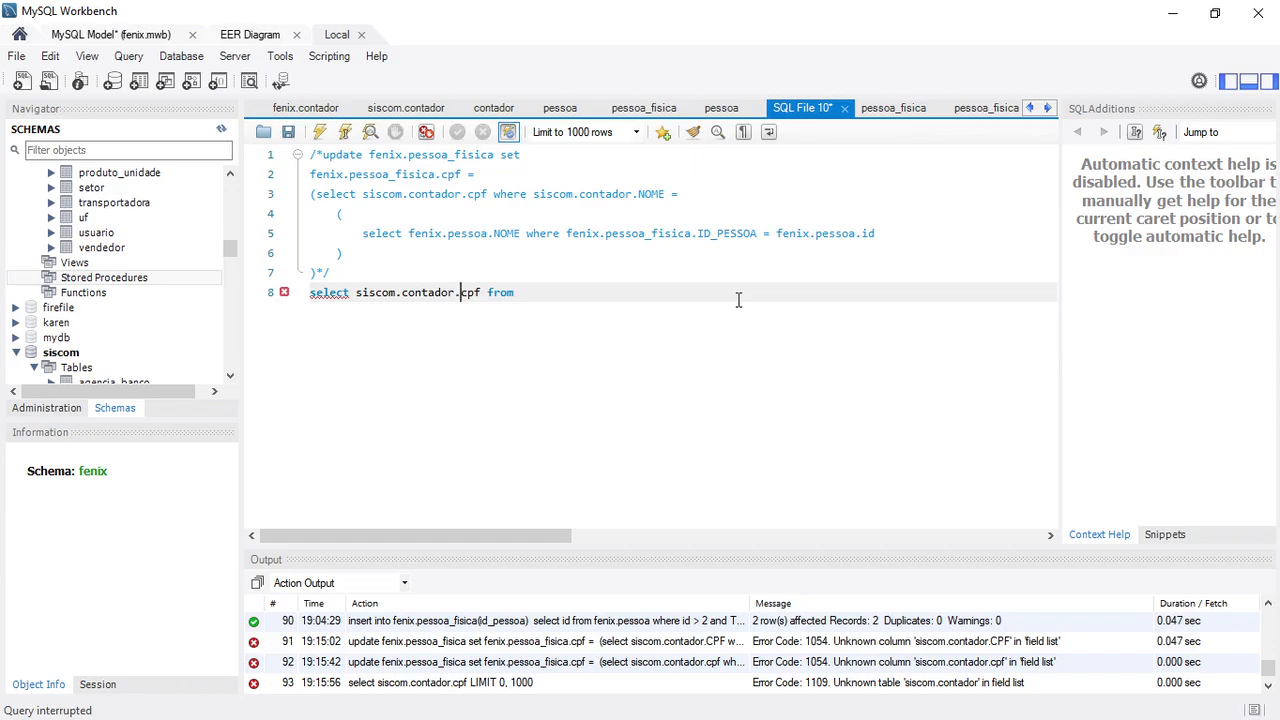
key("ctrl+shift+Left")
key("ctrl+shift+Left")
key("ctrl+shift+Left")
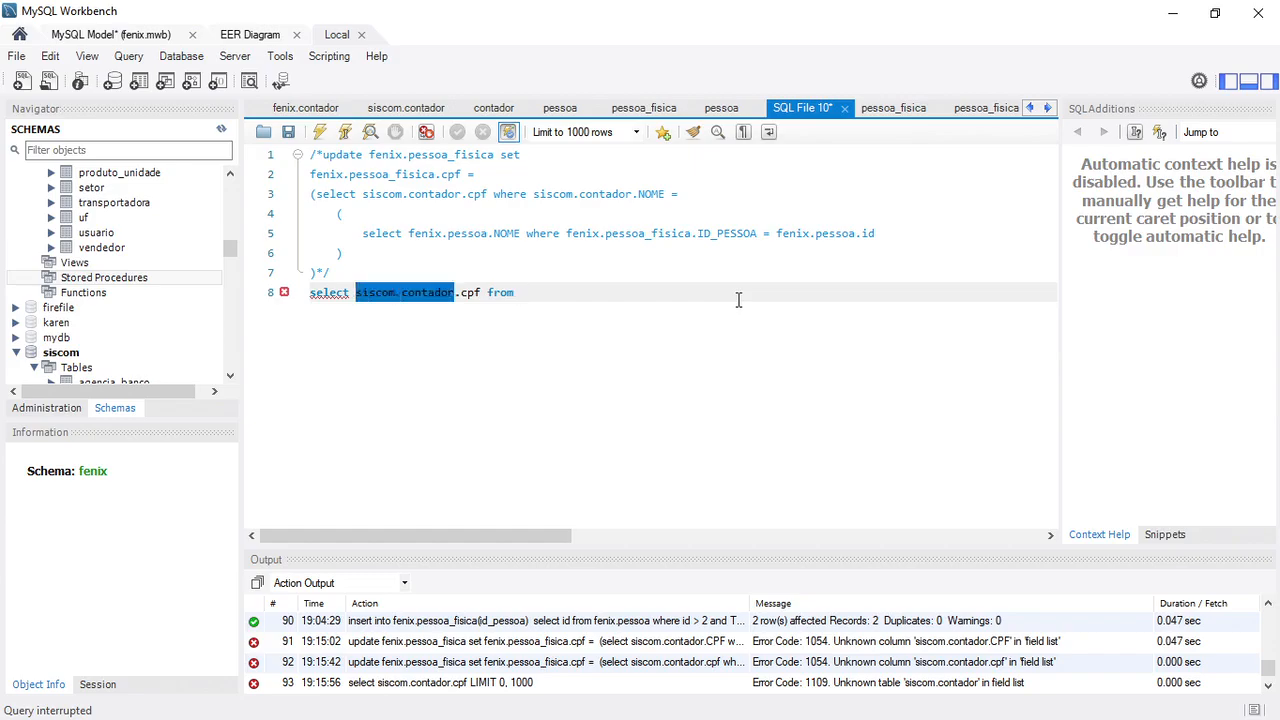
key("ctrl+c")
key("End")
key("ctrl+v")
left_click(319, 131)
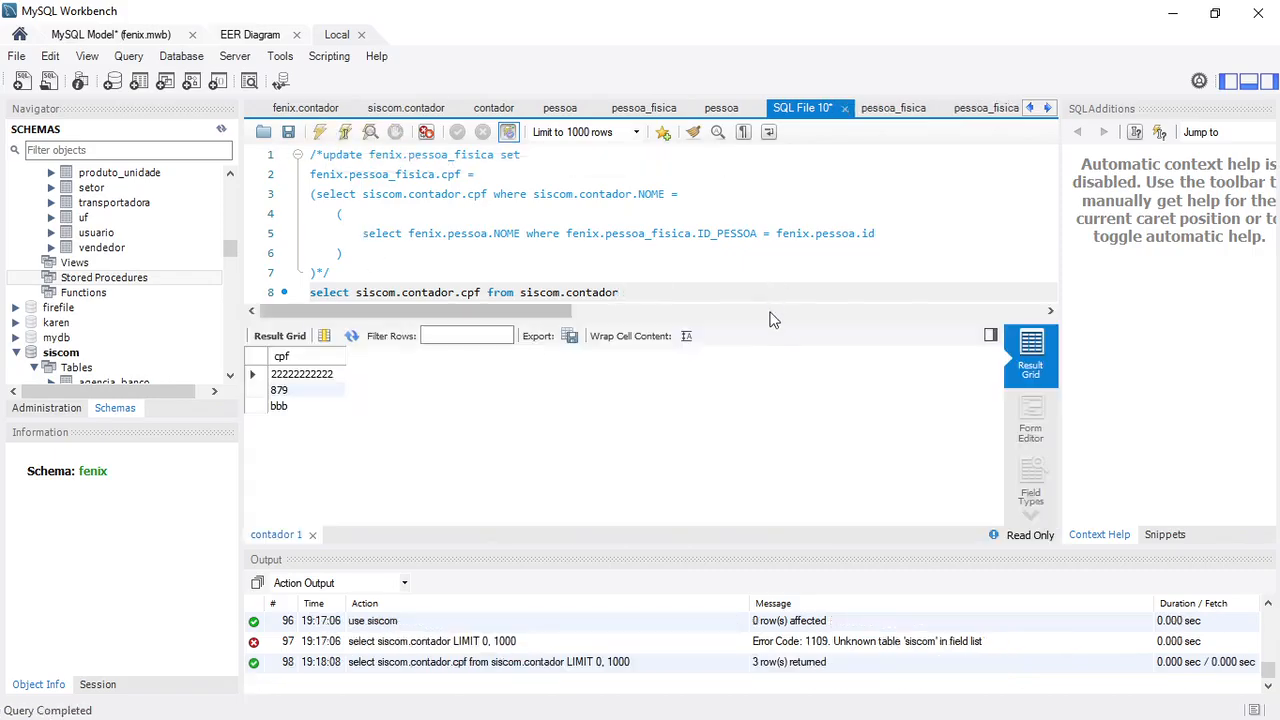
Delete the test query and remove the comment markers around the update statement.
left_click_drag(772, 318, 779, 448)
left_click(345, 274)
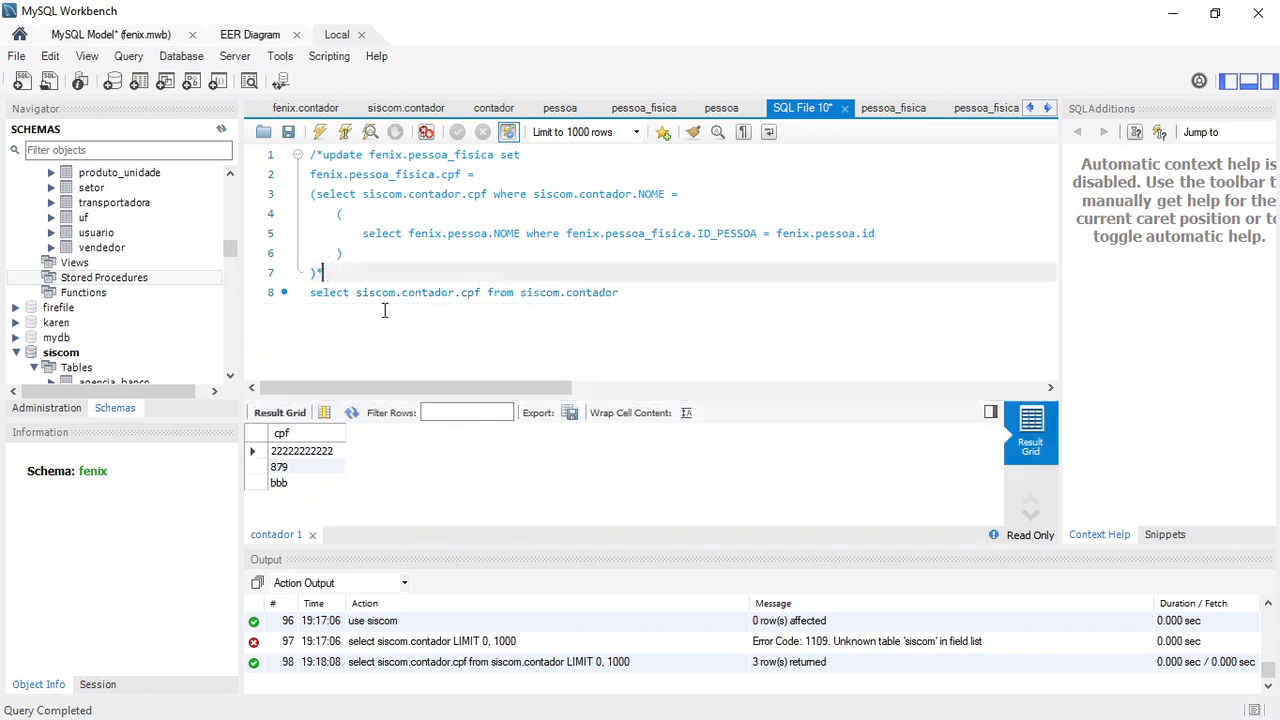
key("BackSpace")
key("BackSpace")
key("Down")
key("Home")
key("shift+End")
key("BackSpace")
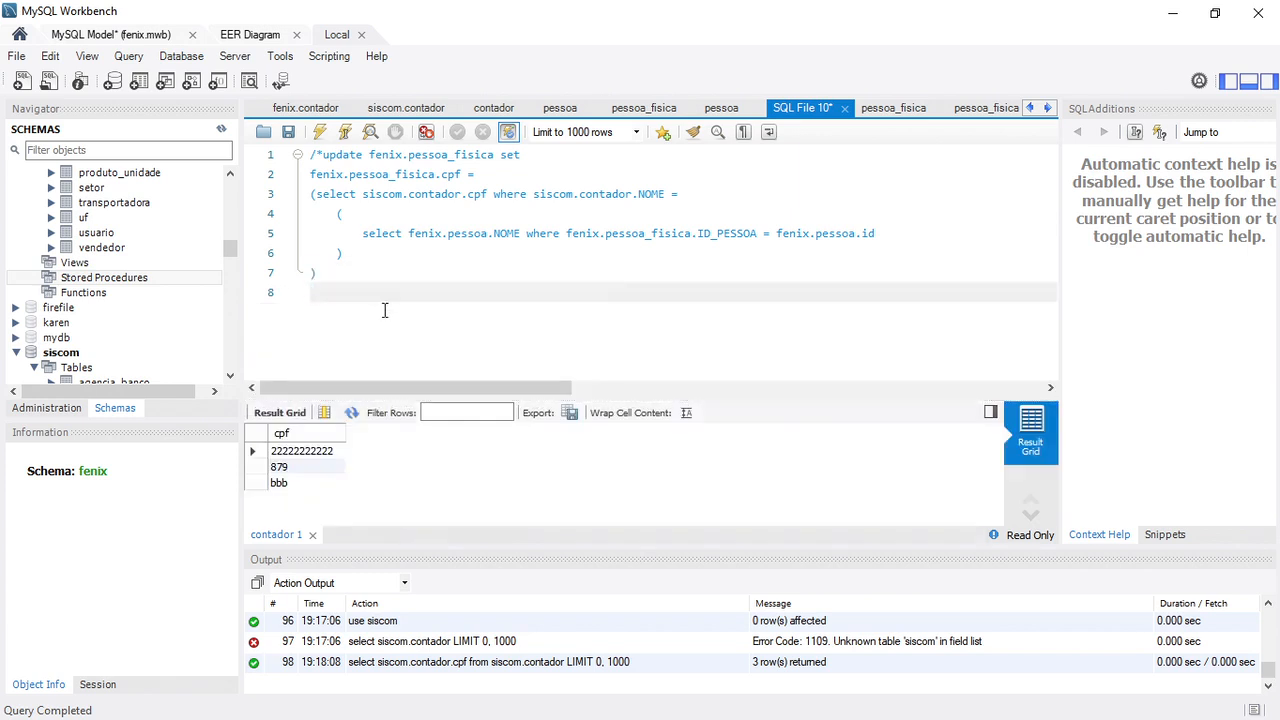
key("ctrl+Home")
key("Delete")
key("Delete")
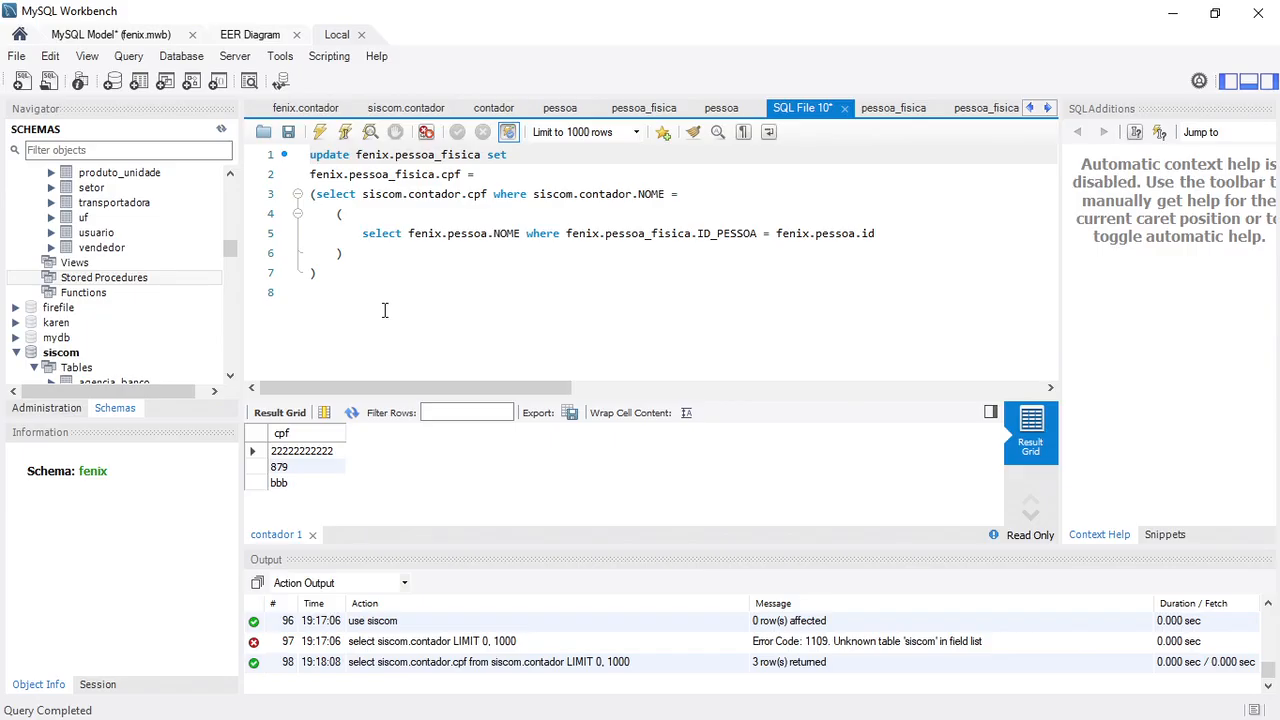
Insert from siscom.contador before the where clause of the update's outer select.
key("Down")
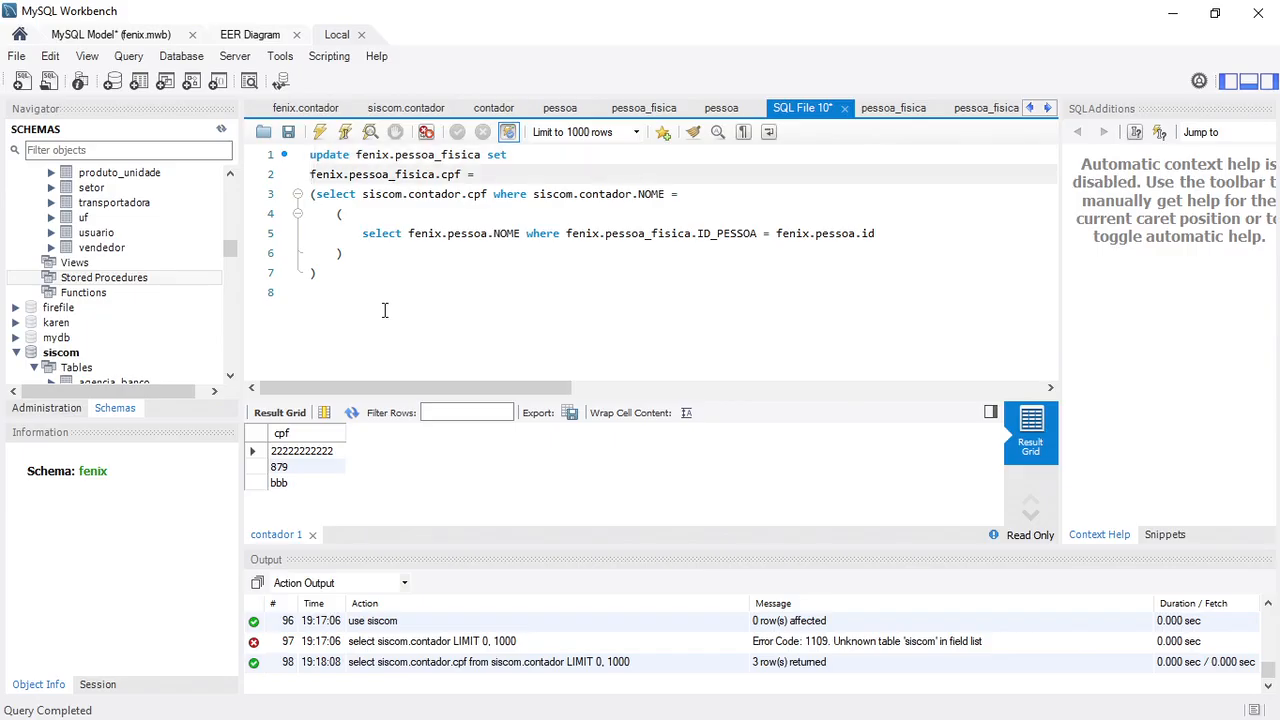
key("Down")
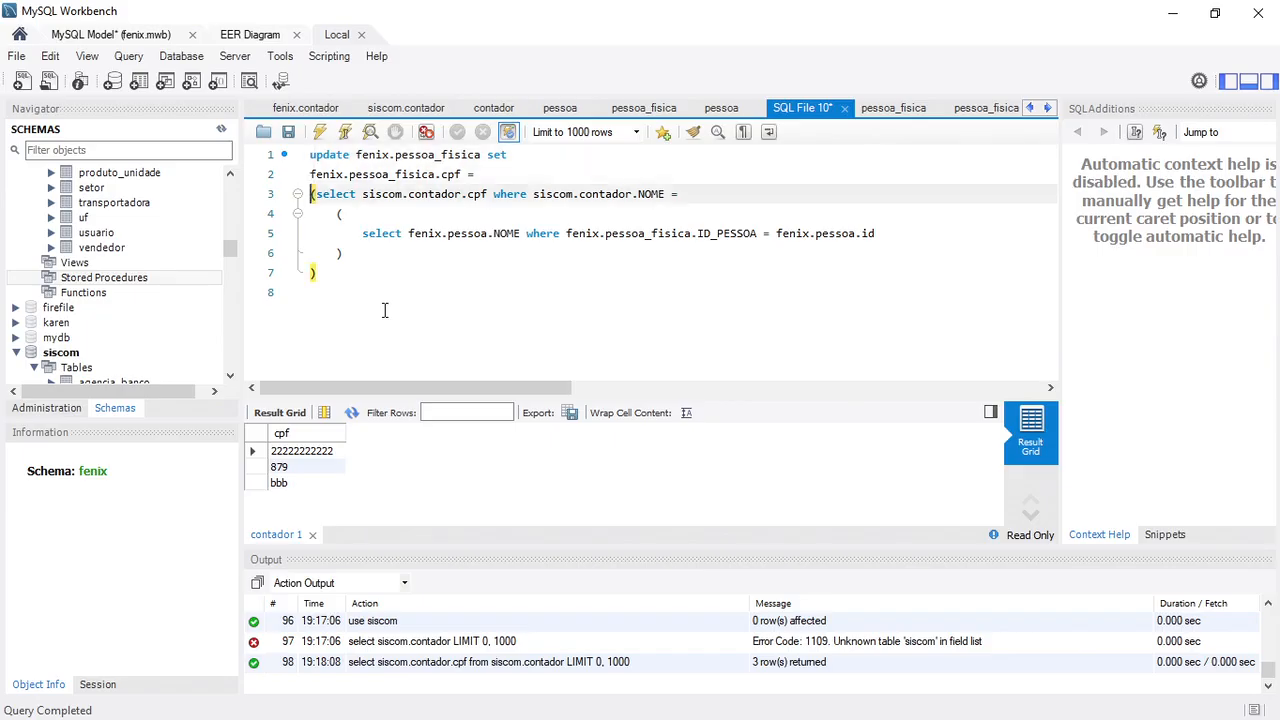
key("Right")
key("Right")
key("Right")
key("Right")
key("Right")
key("Right")
key("Right")
key("Right")
key("Right")
key("Right")
key("Right")
key("Right")
key("Left")
key("Left")
key("Left")
key("Left")
key("Left")
type("r")
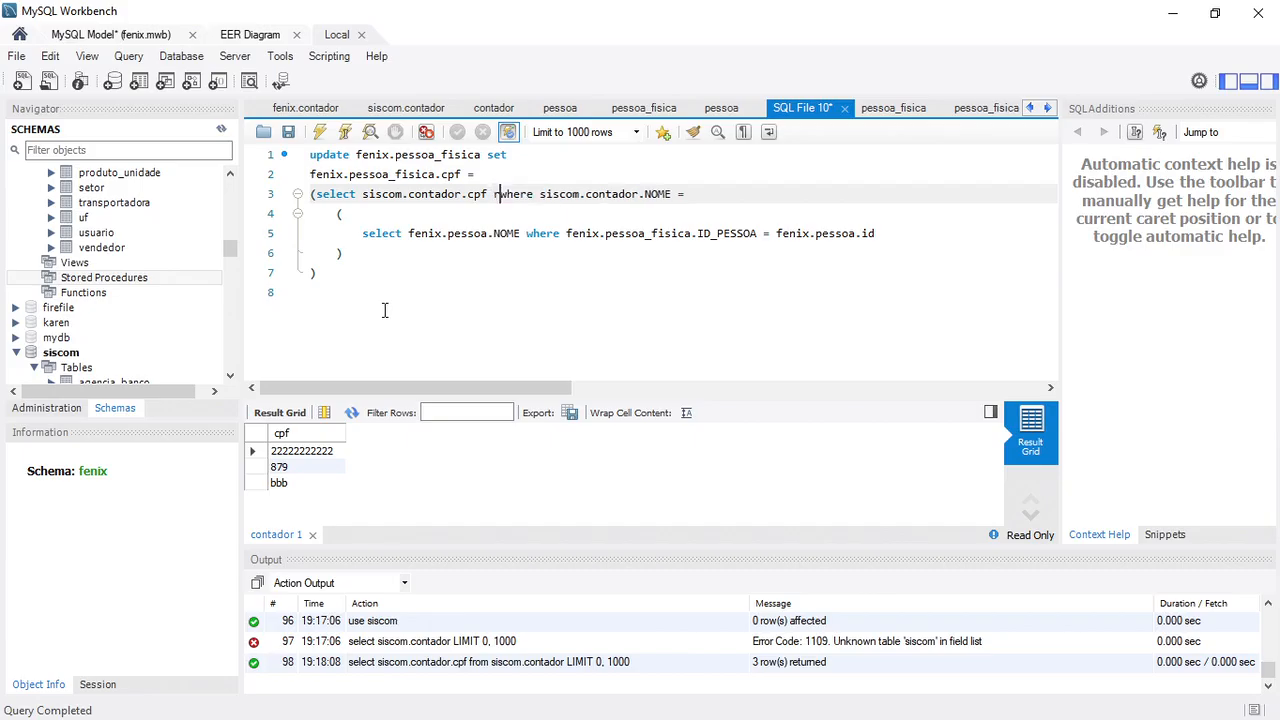
type("rom")
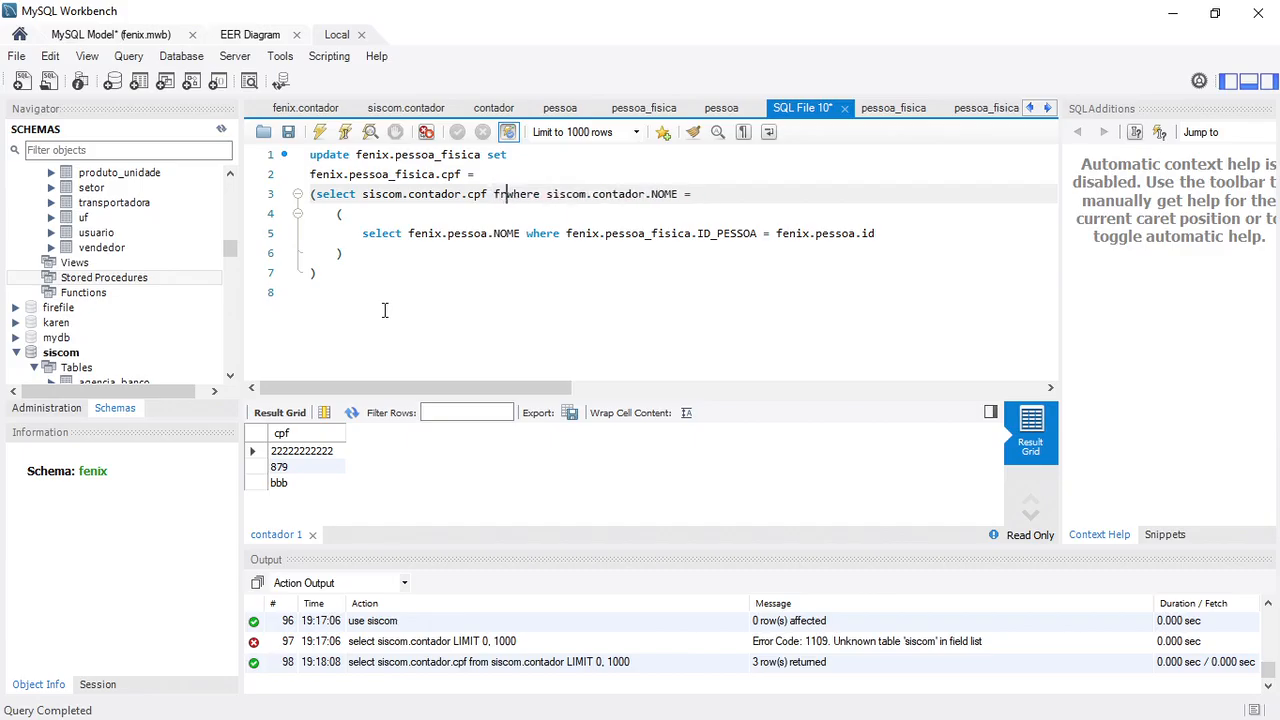
key("Left")
key("Left")
key("Left")
key("Left")
key("Left")
key("Left")
key("Left")
key("Left")
key("Left")
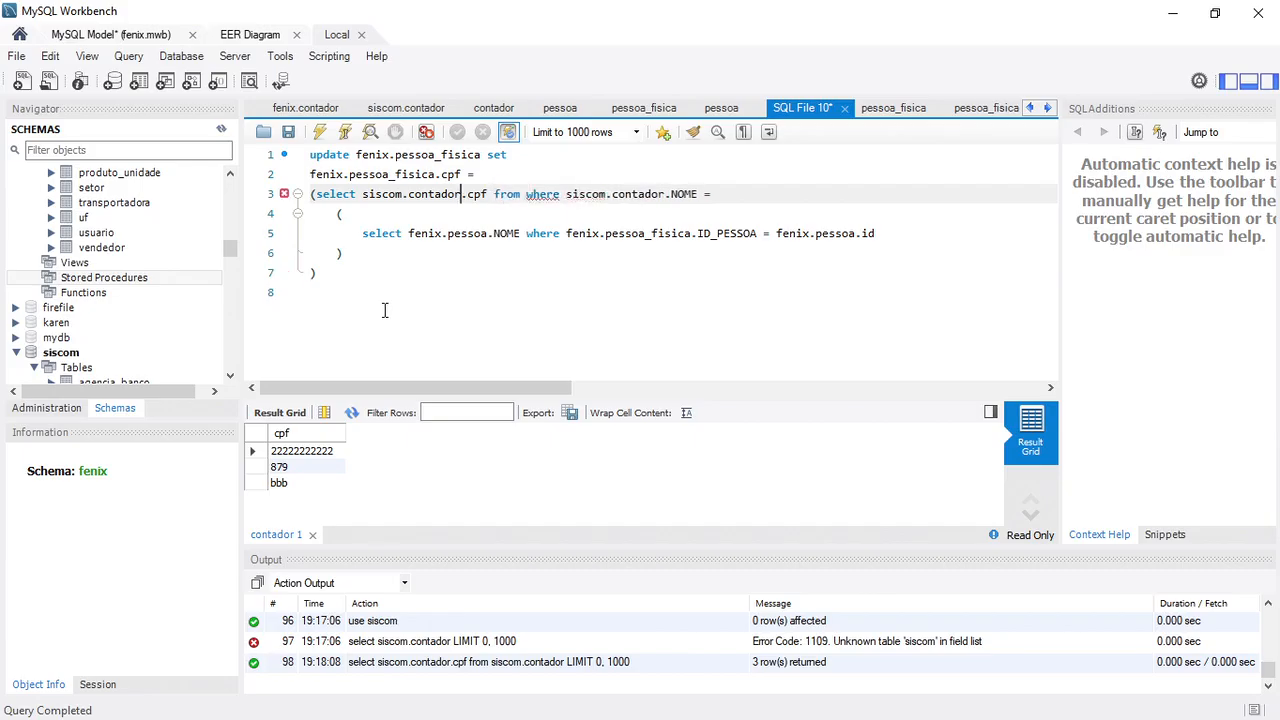
key("shift+Left")
key("shift+Left")
key("shift+Left")
key("shift+Left")
key("shift+Left")
key("shift+Left")
key("shift+Left")
key("shift+Left")
key("shift+Left")
key("shift+Left")
key("shift+Left")
key("shift+Left")
key("shift+Left")
key("shift+Left")
key("shift+Left")
key("ctrl+c")
key("Right")
key("ctrl+Right")
key("ctrl+Right")
key("ctrl+Right")
key("ctrl+v")
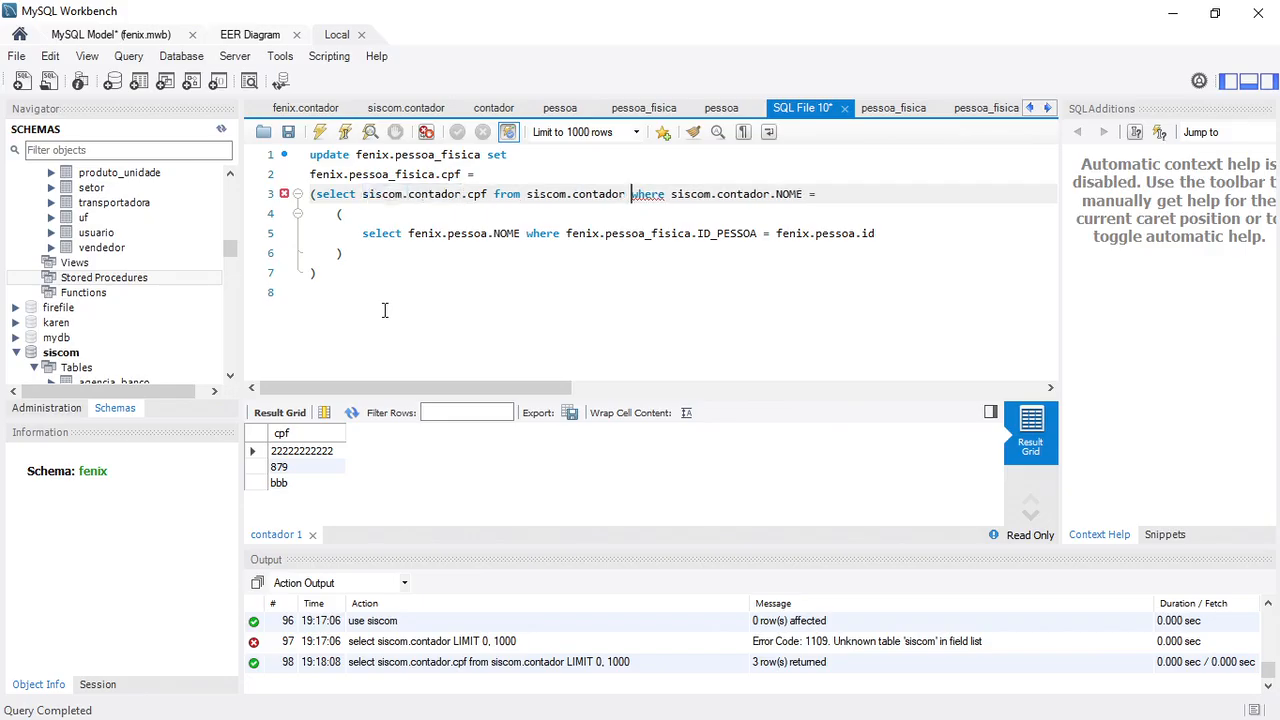
Insert from fenix.pessoa before the where clause of the inner select and run the update statement.
key("Down")
key("Down")
key("Left")
key("Left")
key("Left")
key("Left")
key("Left")
key("Left")
key("Left")
key("Left")
key("Left")
key("Left")
key("Left")
key("Left")
key("Left")
key("Left")
key("Left")
key("Left")
key("Left")
key("Left")
key("Left")
key("Right")
key("Right")
key("Right")
type("from")
key("Left")
key("Left")
key("Left")
key("Left")
key("Left")
key("Left")
key("Left")
key("Left")
key("Left")
key("Left")
key("Left")
key("ctrl+shift+Left")
key("ctrl+shift+Left")
key("ctrl+shift+Left")
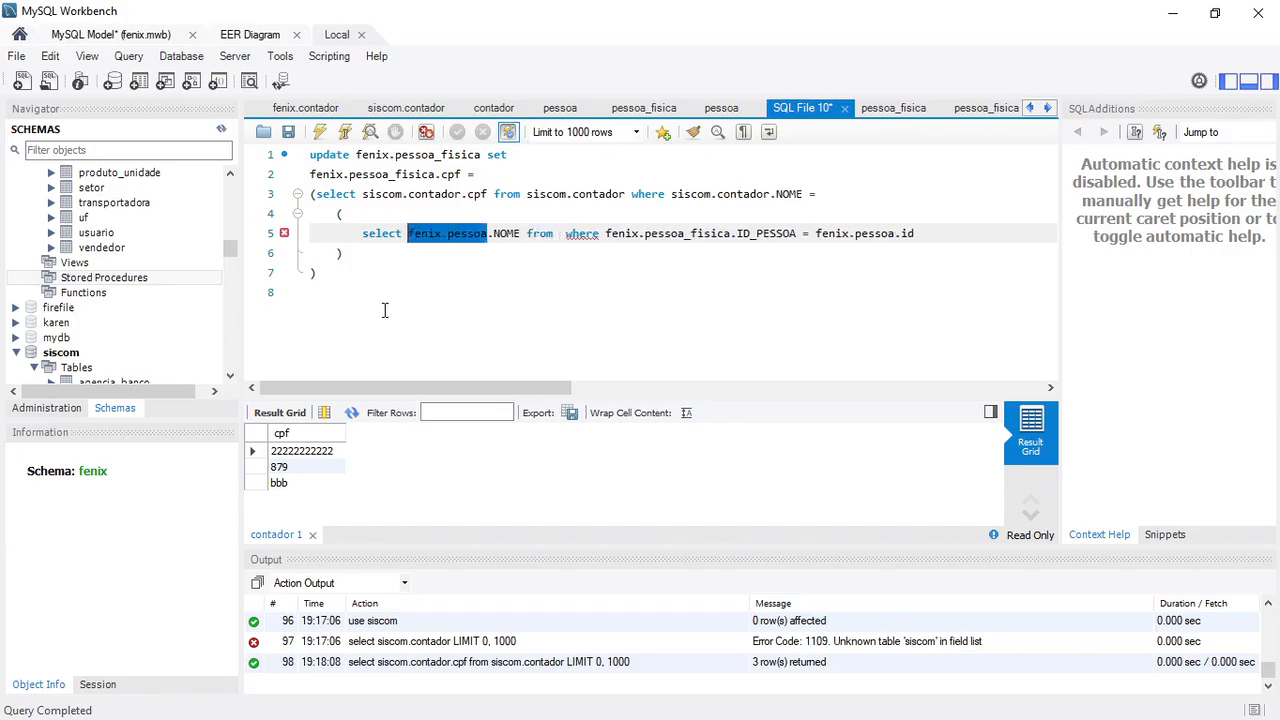
key("Right")
key("Right")
key("Right")
key("Right")
key("Right")
key("Right")
key("Right")
key("Right")
key("Right")
key("ctrl+v")
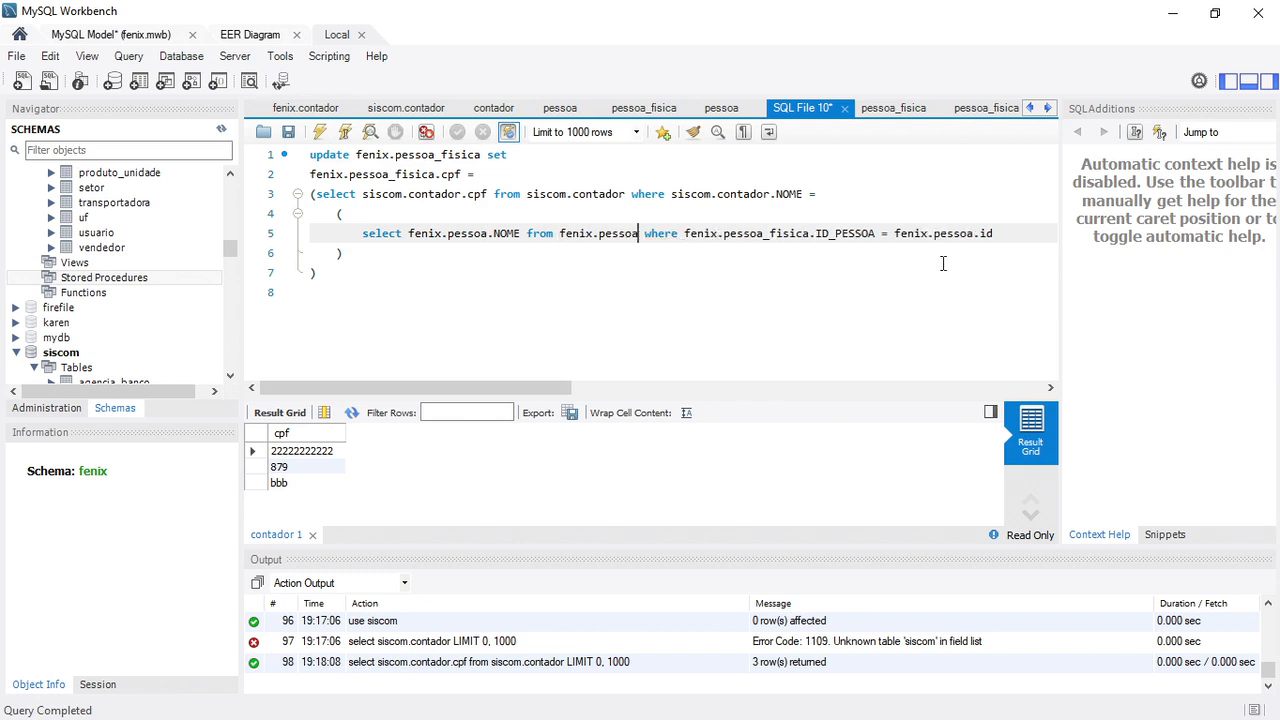
left_click(322, 140)
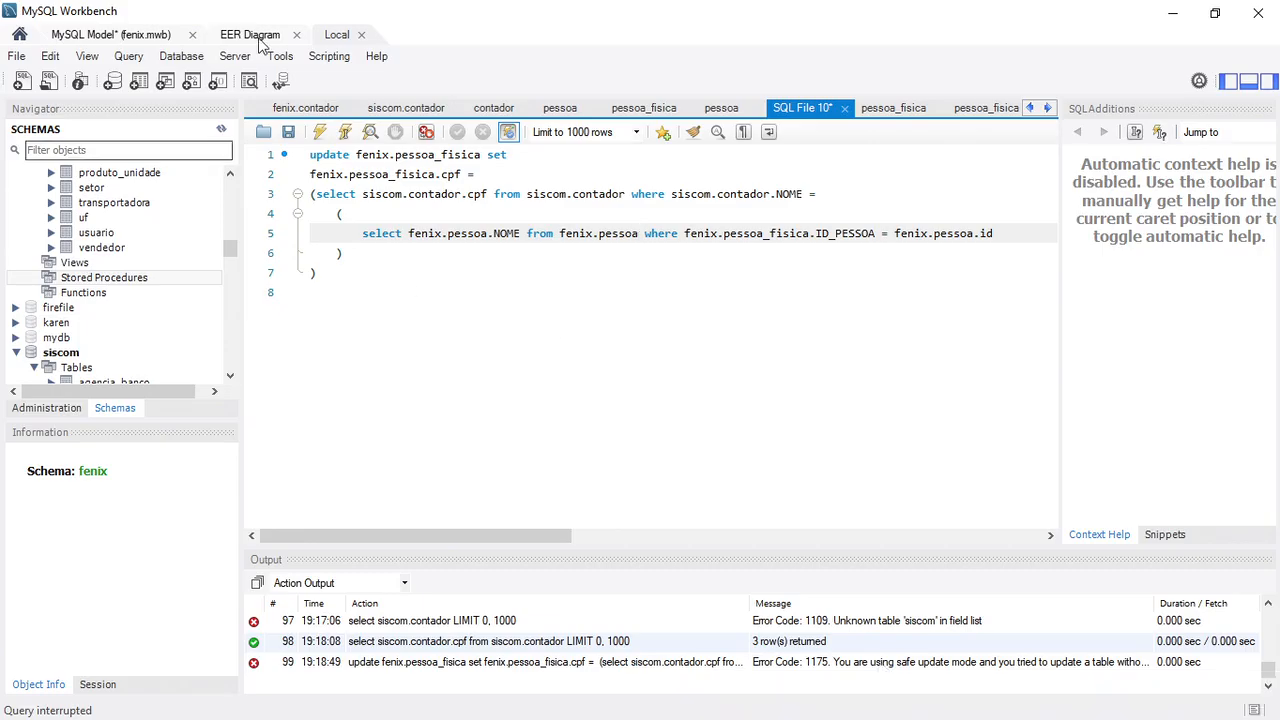
Copy the complete update statement and paste it into the empty query editor in SQLyog.
left_click_drag(328, 274, 290, 140)
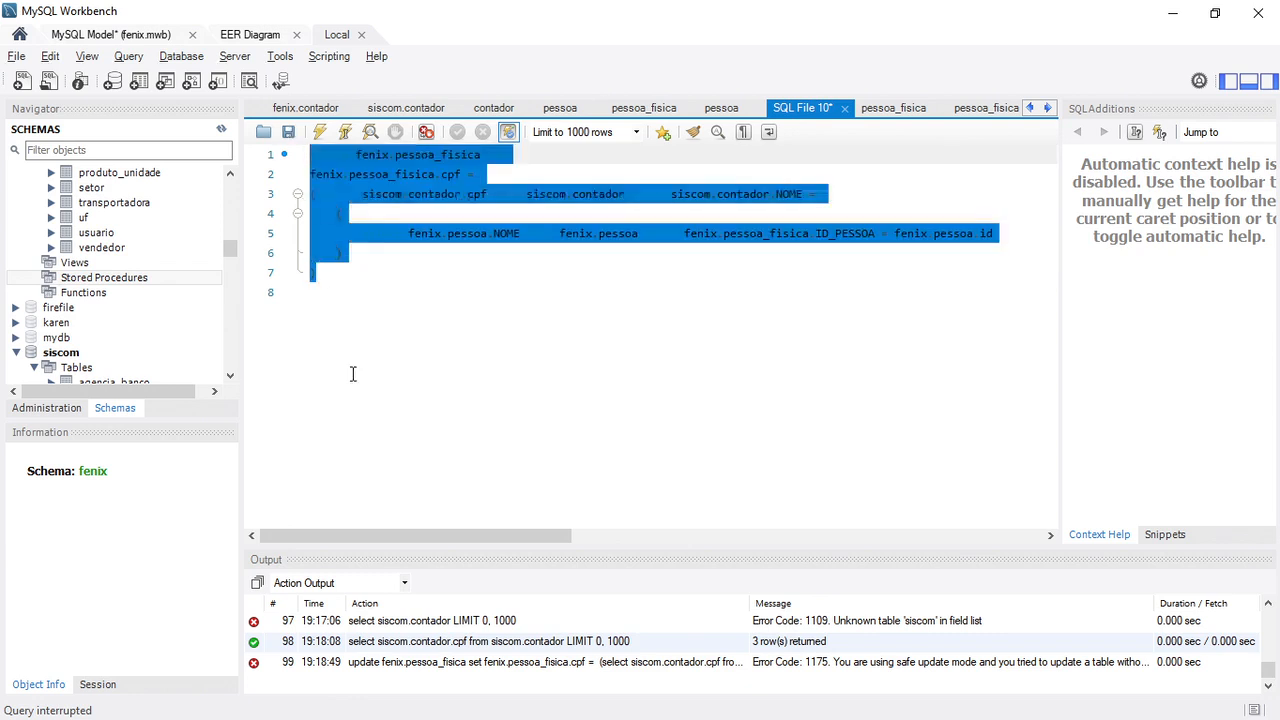
key("alt+Tab")
key("alt+Tab")
key("alt+Tab")
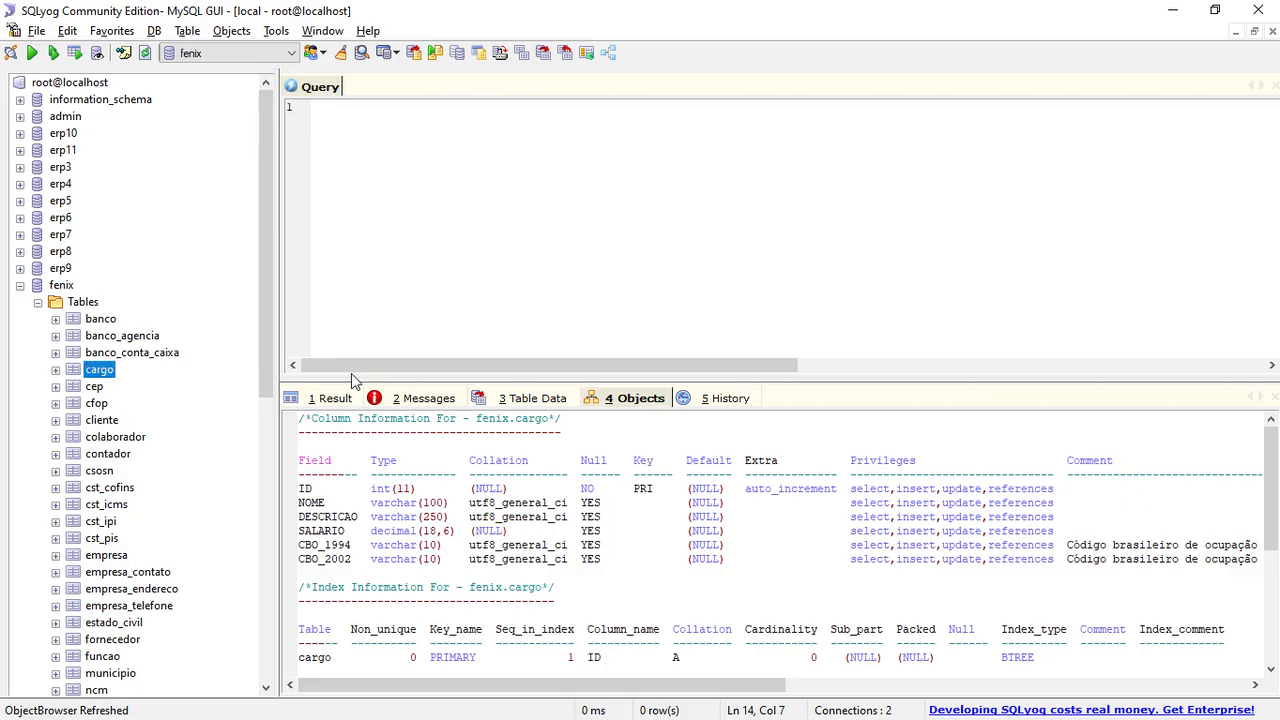
left_click(408, 248)
key("ctrl+v")
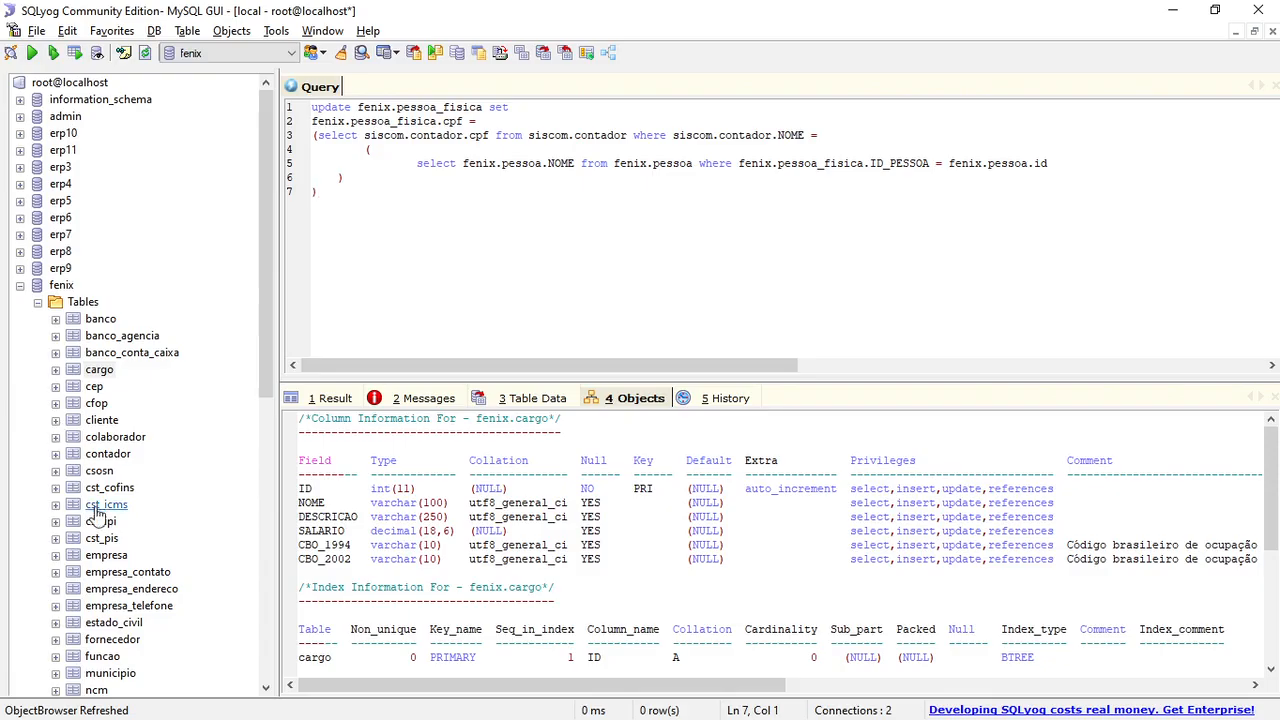
Show the table data of fenix.pessoa_fisica.
left_click_drag(269, 308, 268, 430)
left_click(117, 572)
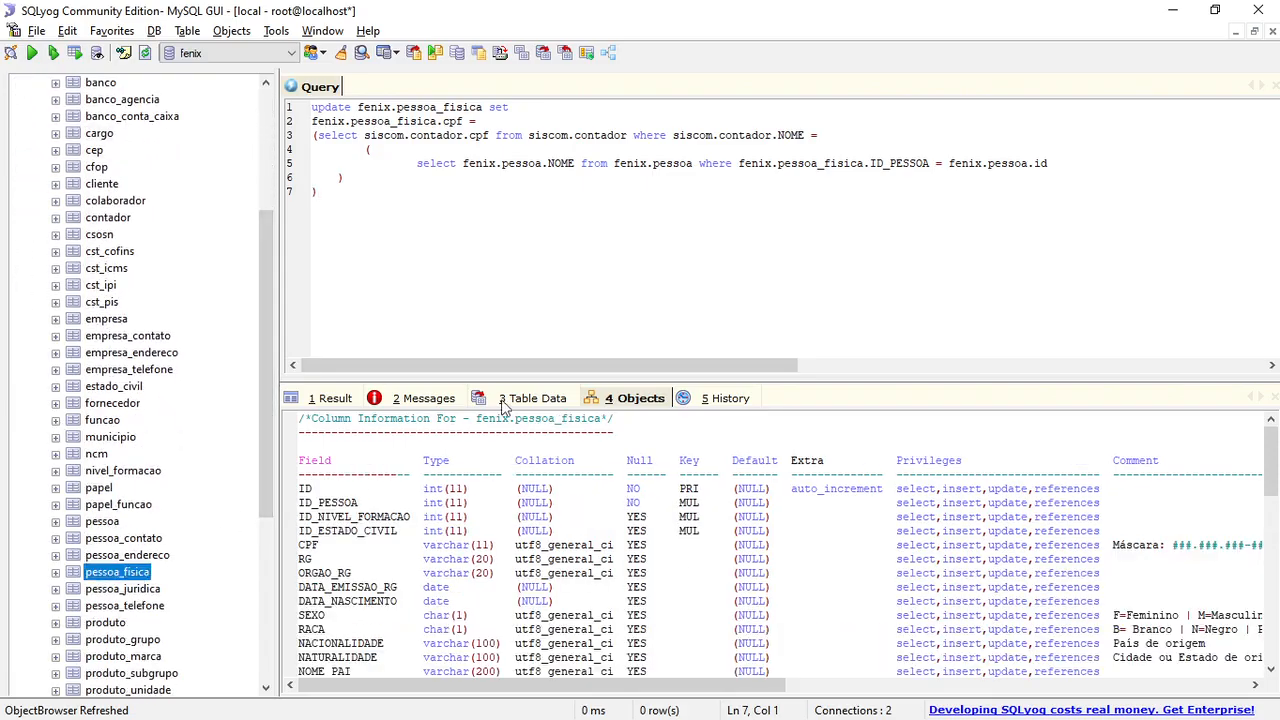
left_click(505, 400)
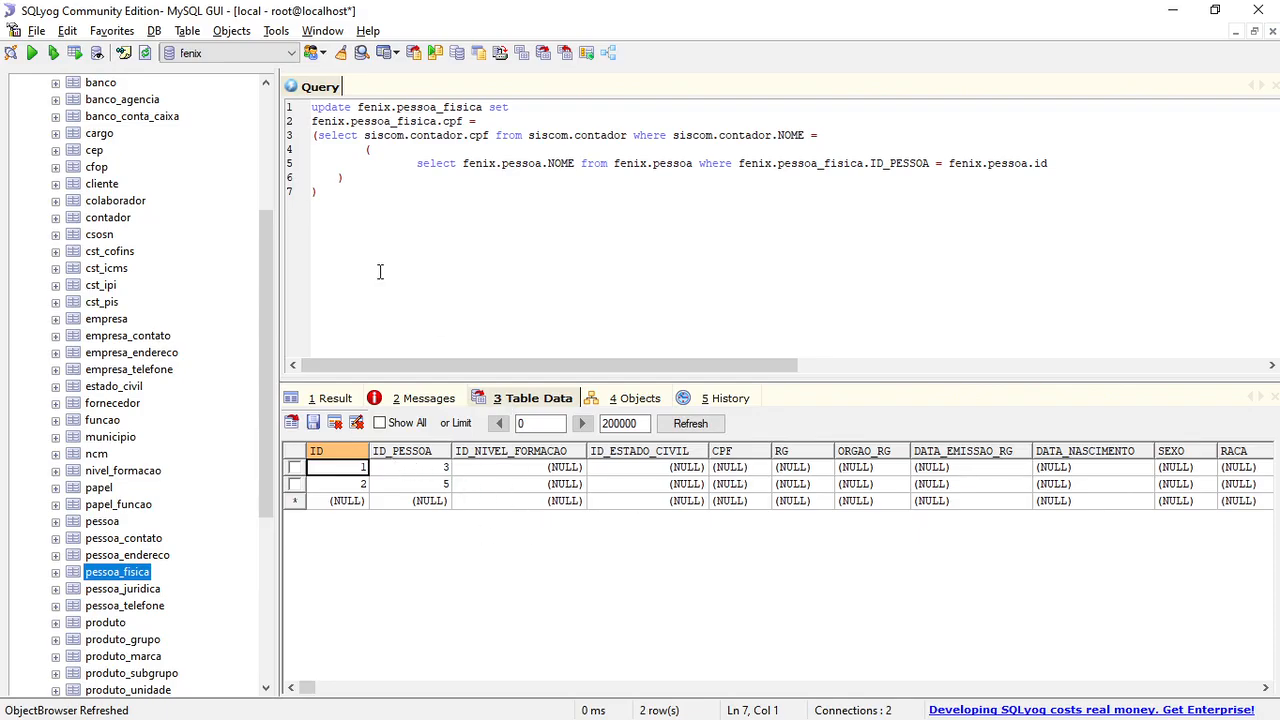
Run the pasted update statement and check the CPF values of both rows in the pessoa_fisica data.
left_click(329, 187)
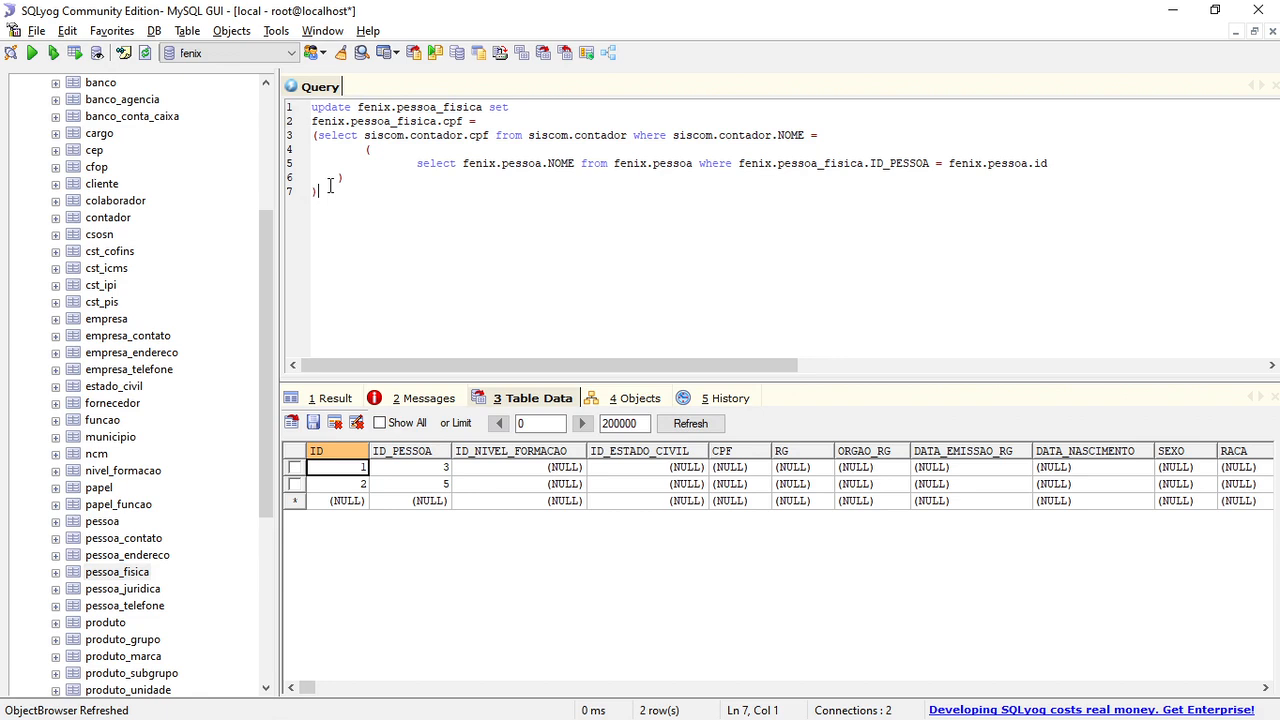
left_click(33, 53)
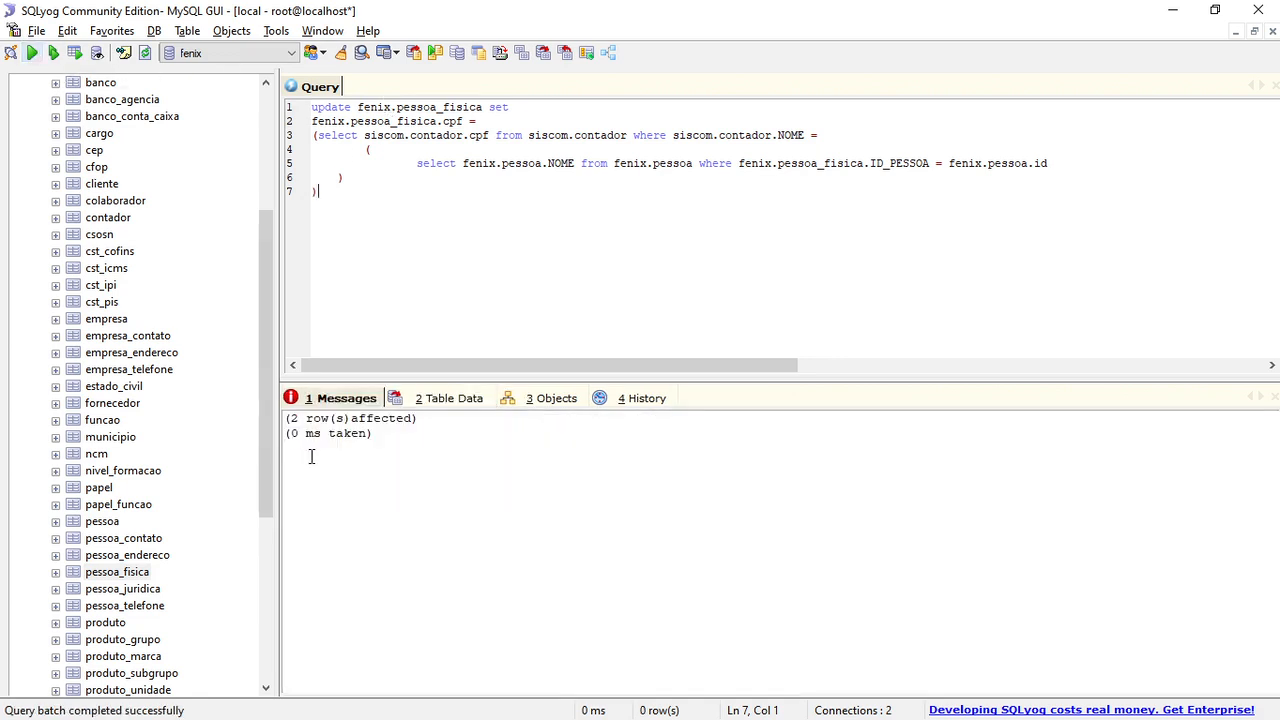
left_click(438, 402)
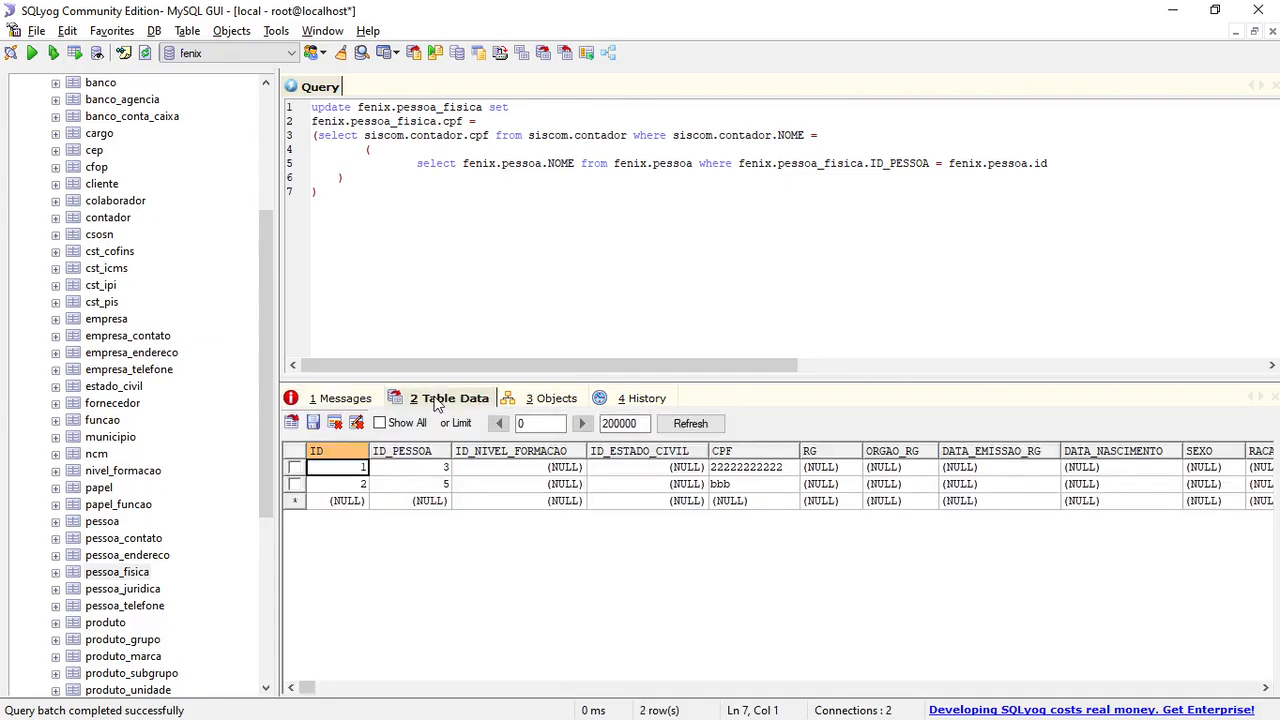
left_click(784, 473)
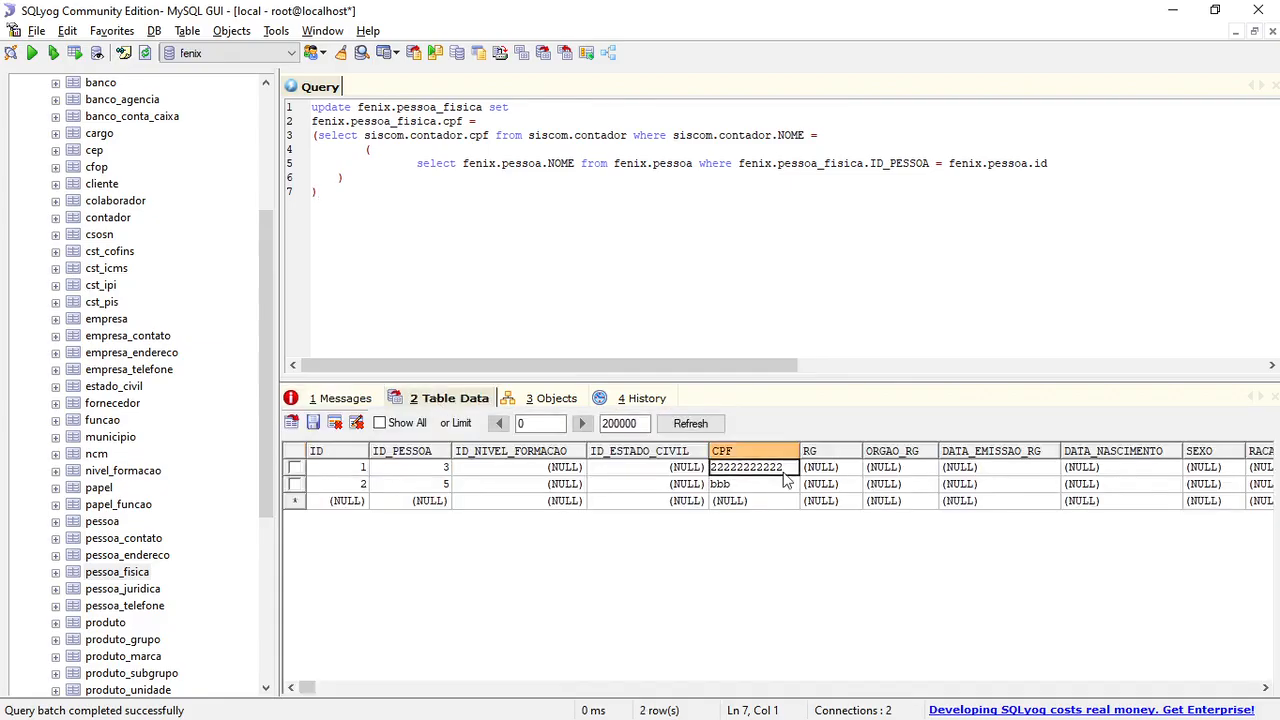
left_click(766, 486)
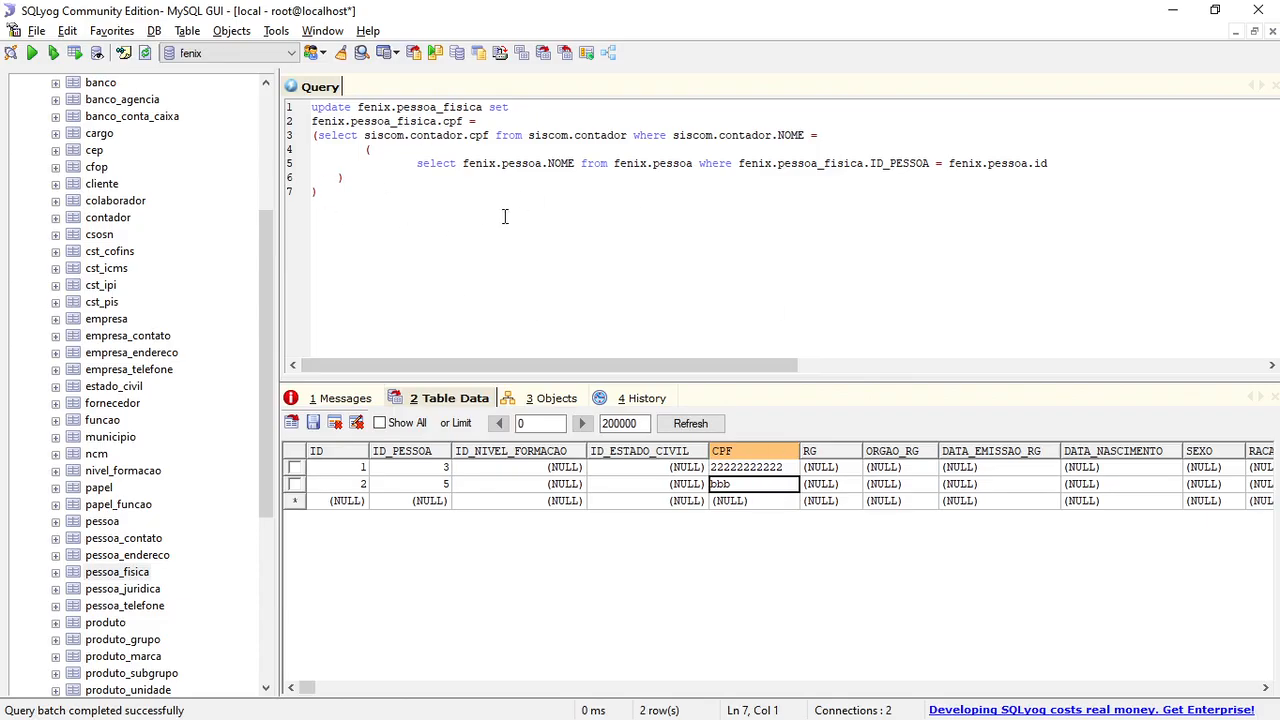
Switch back to MySQL Workbench and compare its update statement with the CPF column of pessoa_fisica in SQLyog.
key("alt+Tab")
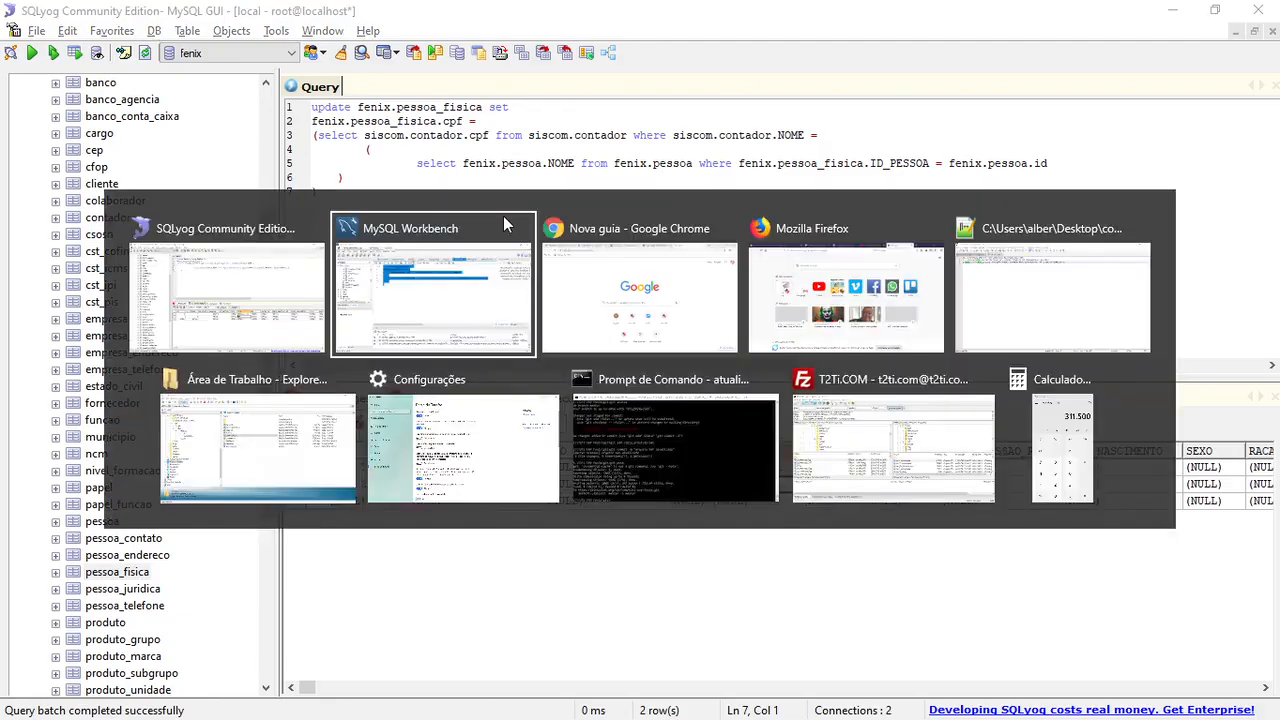
left_click(503, 216)
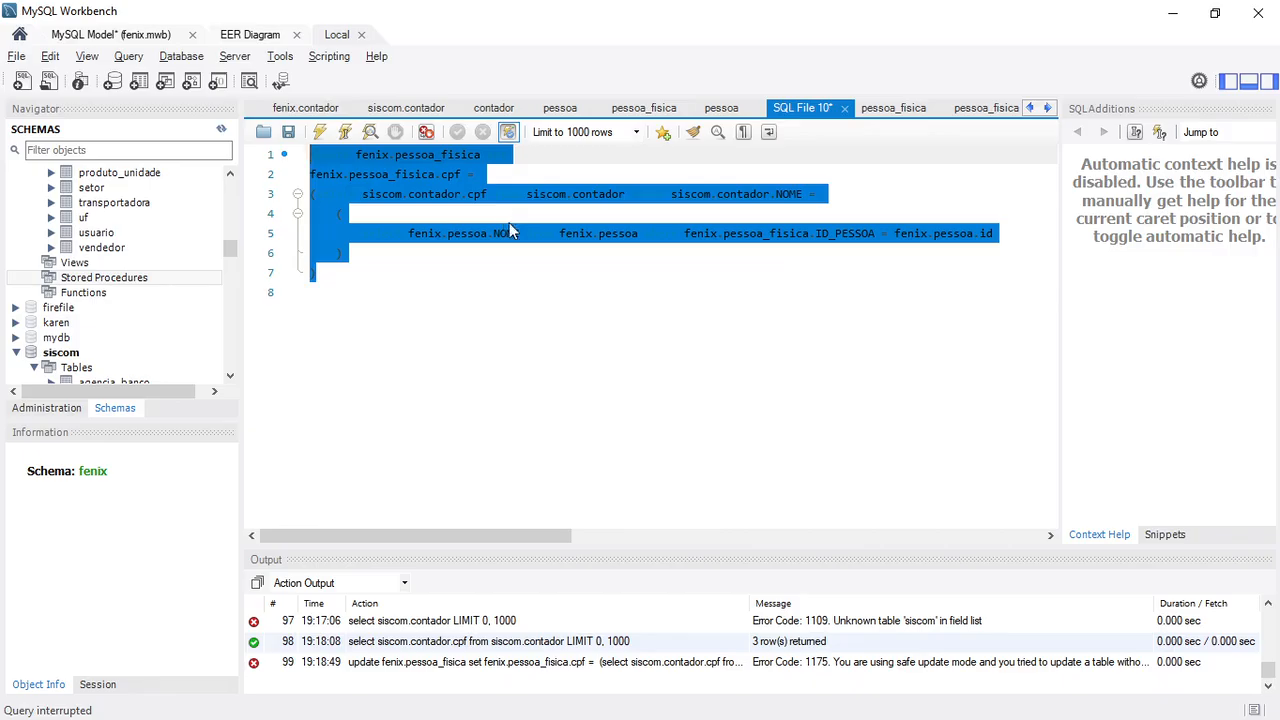
left_click(509, 222)
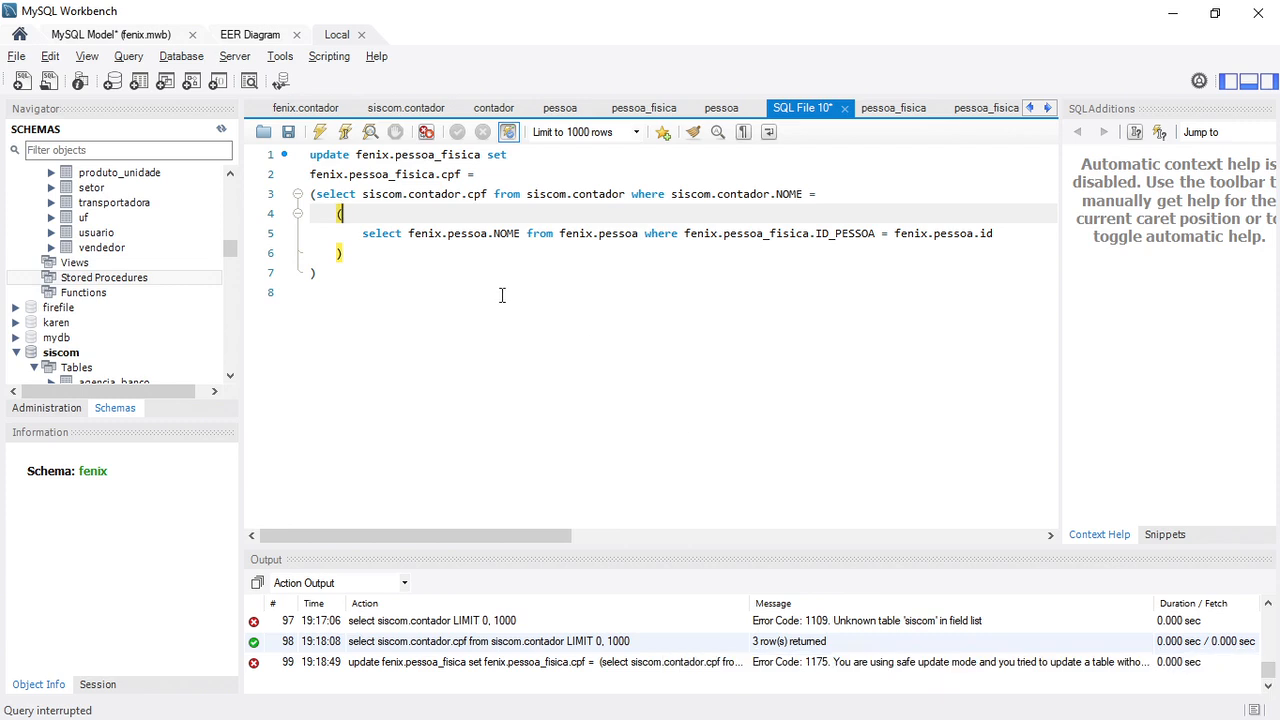
key("alt+Tab")
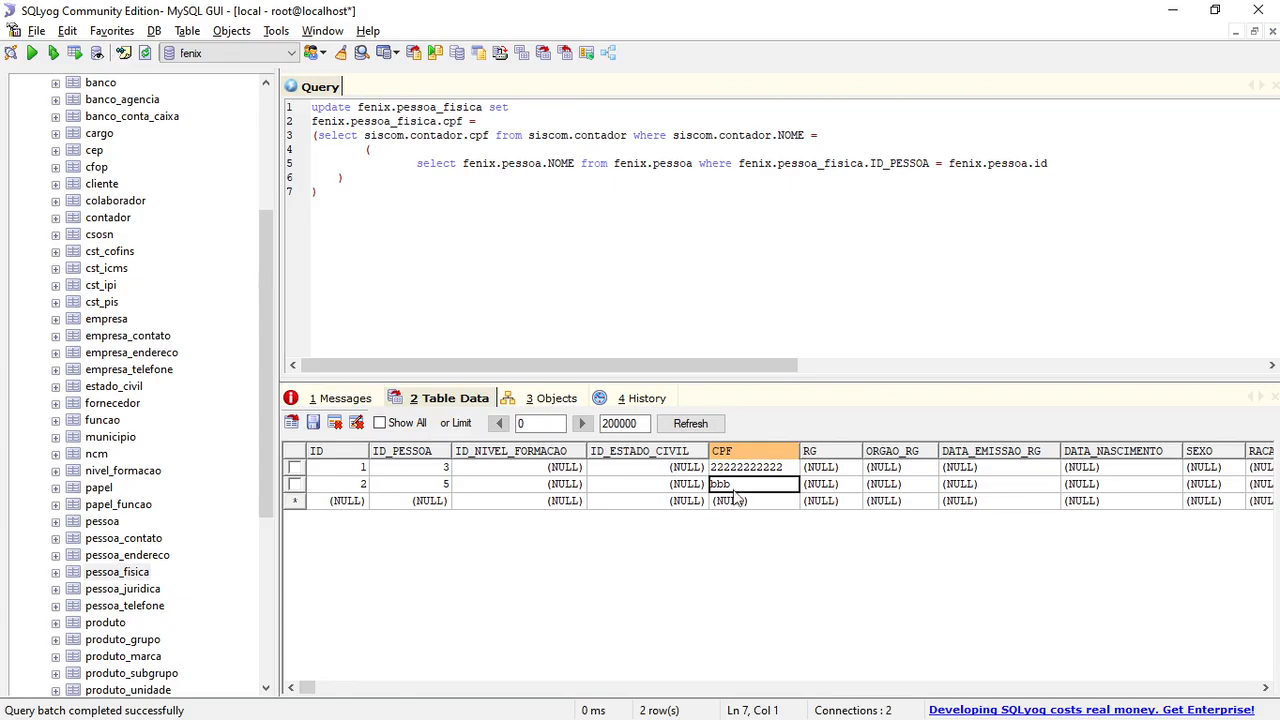
key("alt+Tab")
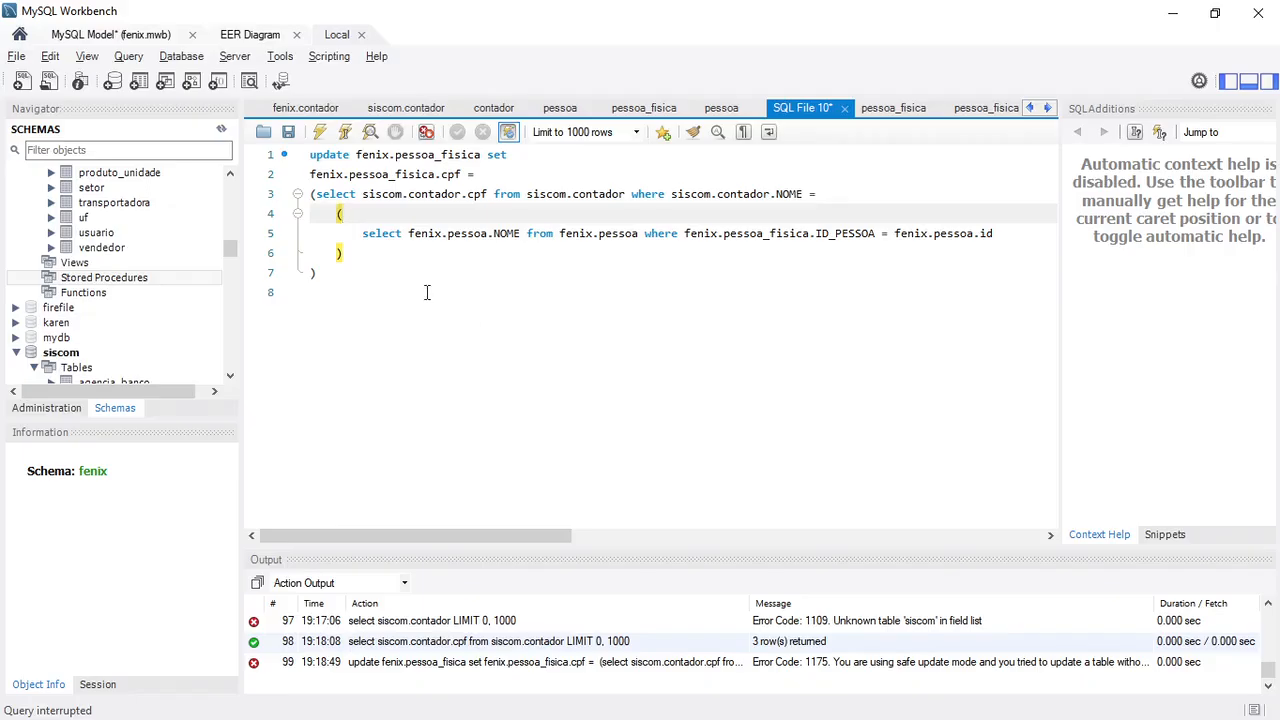
Review the columns of the fenix tables pessoa_endereco, pessoa_juridica, pessoa_telefone and pessoa_contato in the schema tree.
scroll(227, 204, "up", 5)
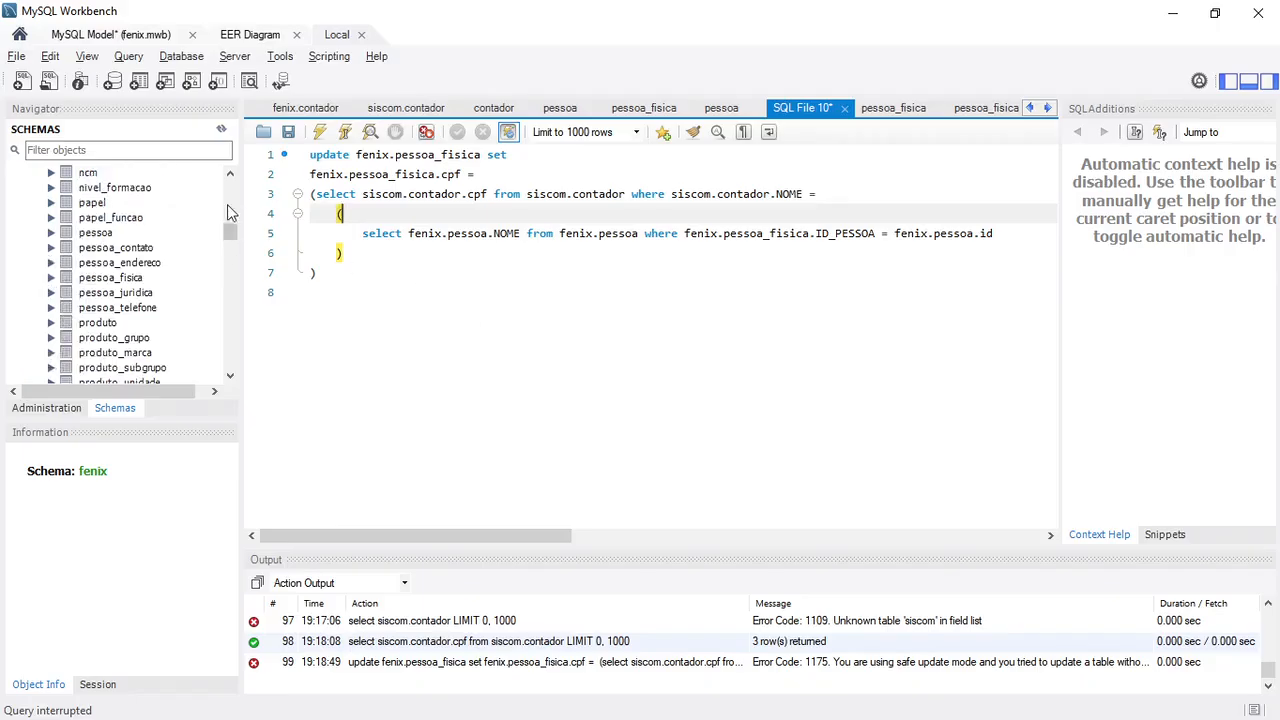
mouse_move(213, 221)
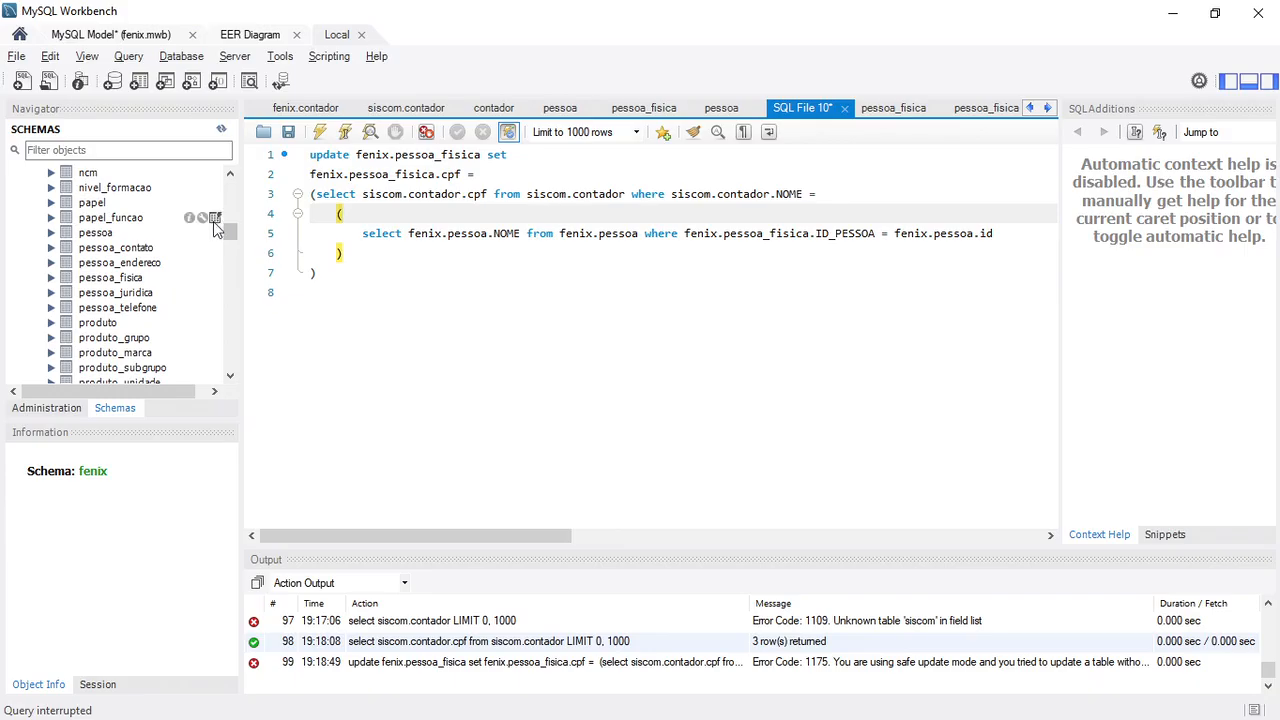
left_click(152, 263)
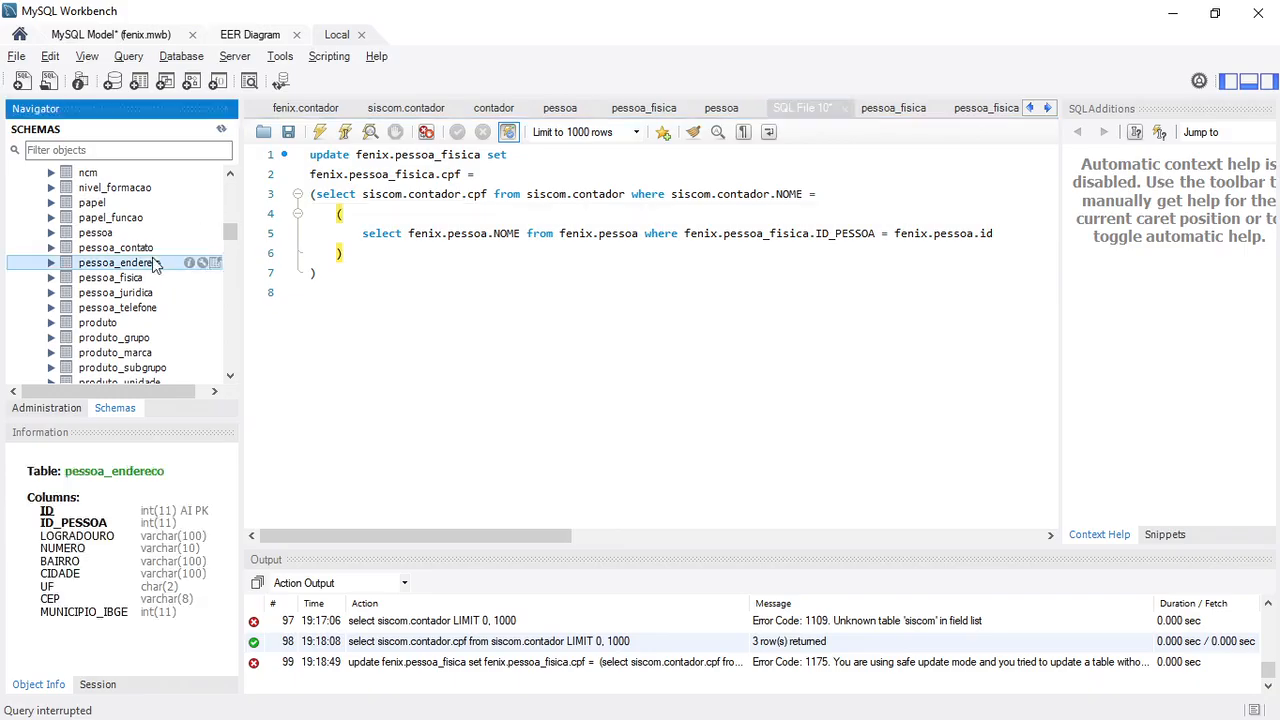
left_click(140, 293)
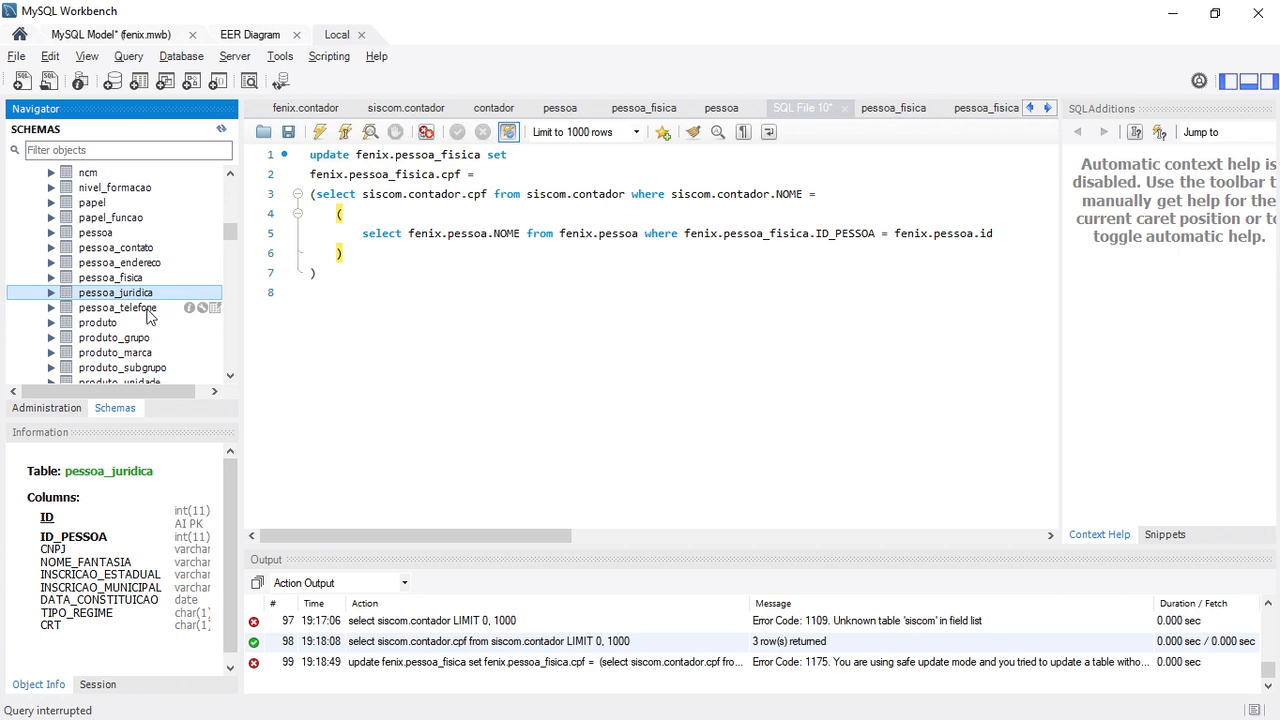
left_click(150, 310)
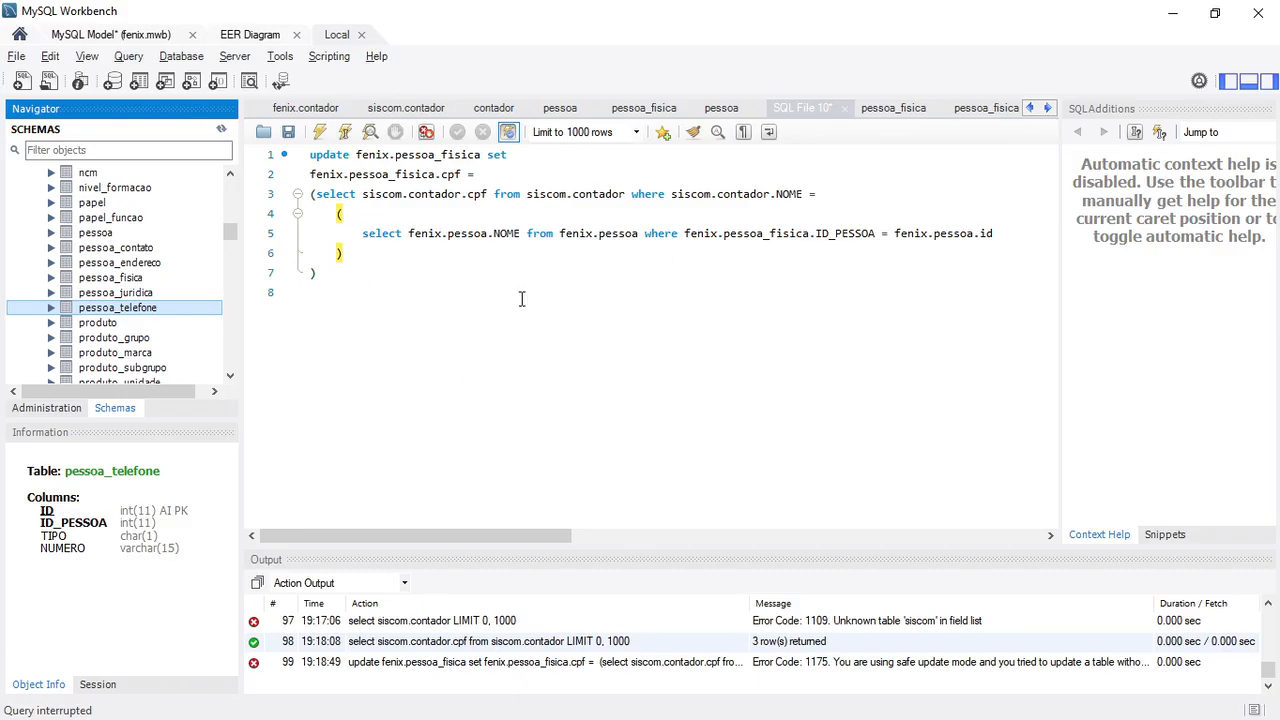
left_click(148, 292)
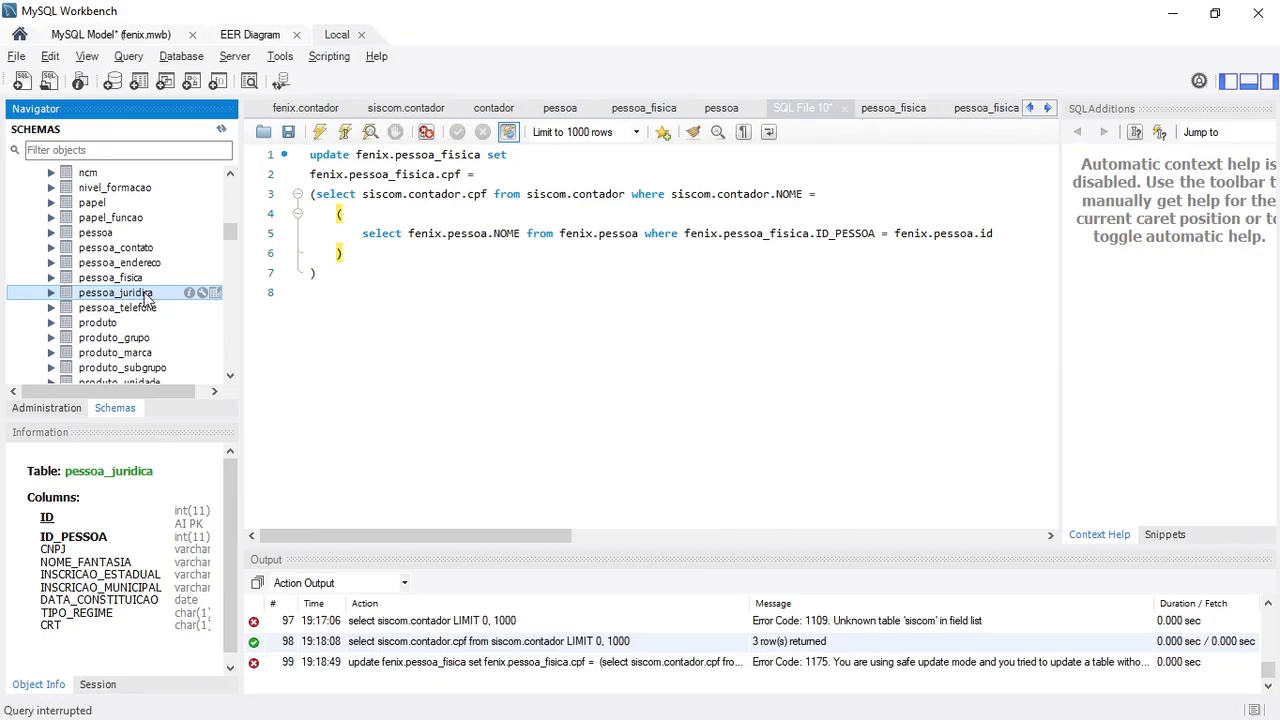
left_click(146, 264)
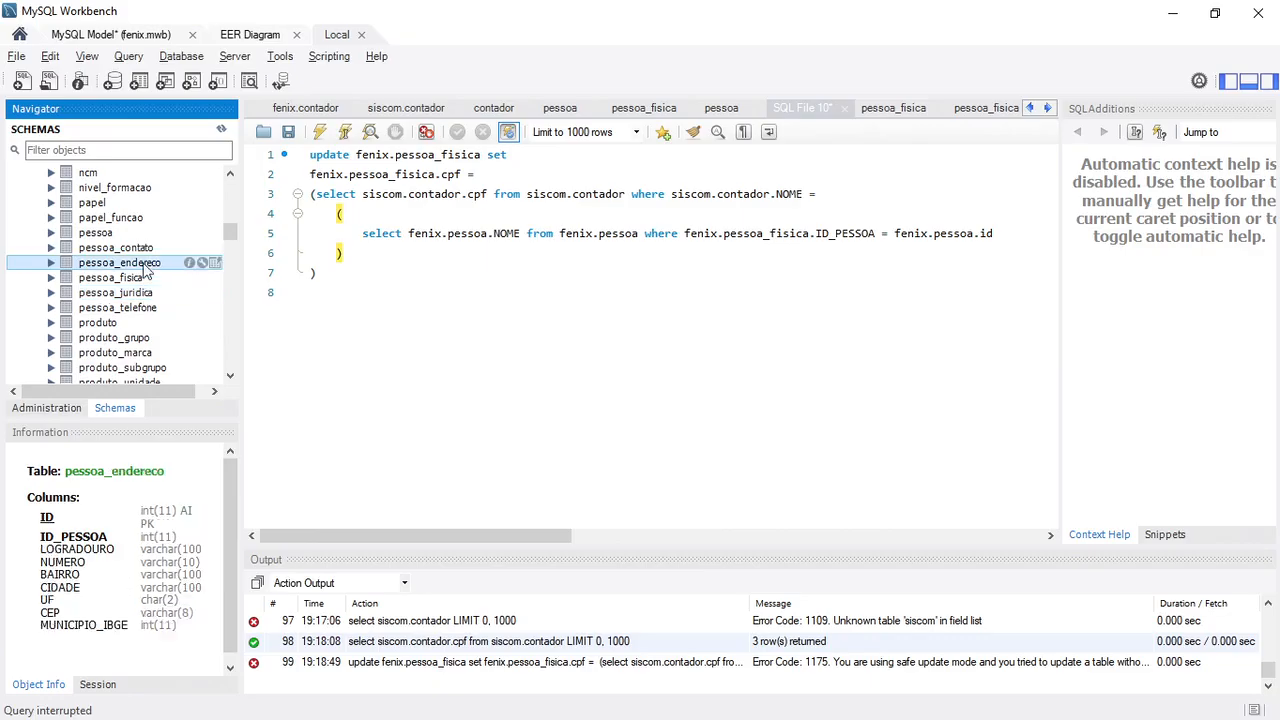
left_click(145, 249)
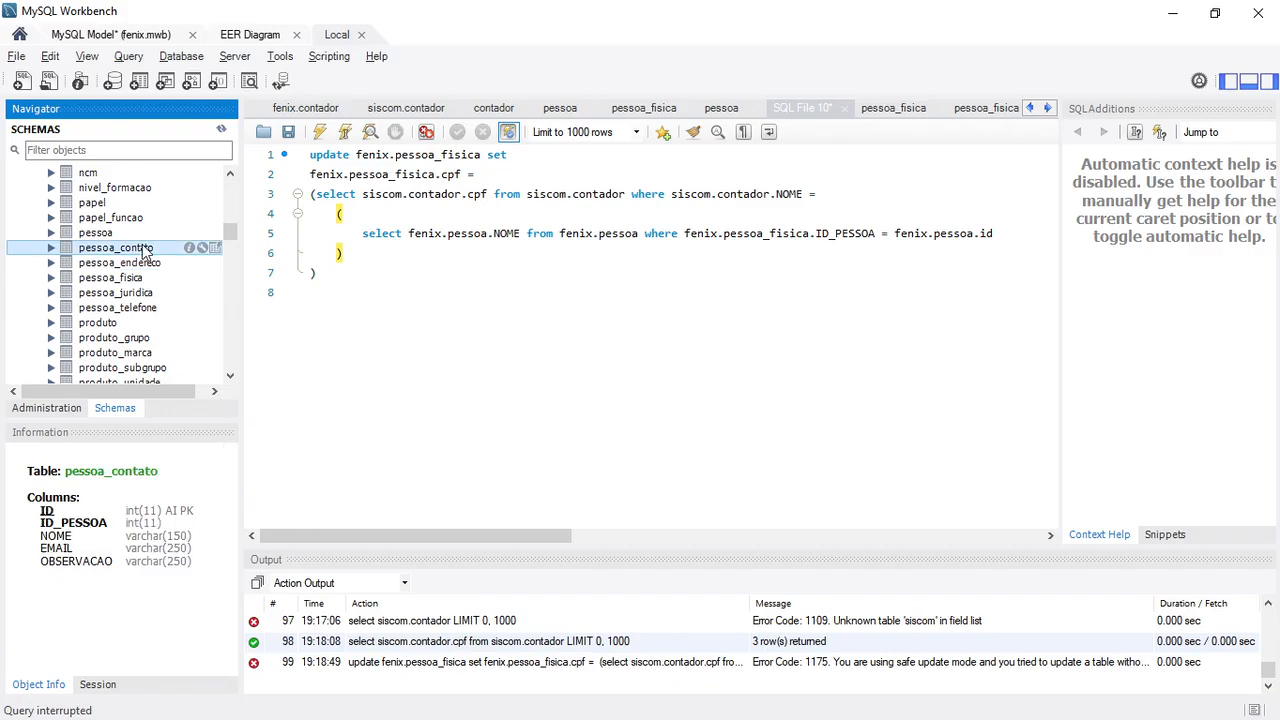
left_click(145, 308)
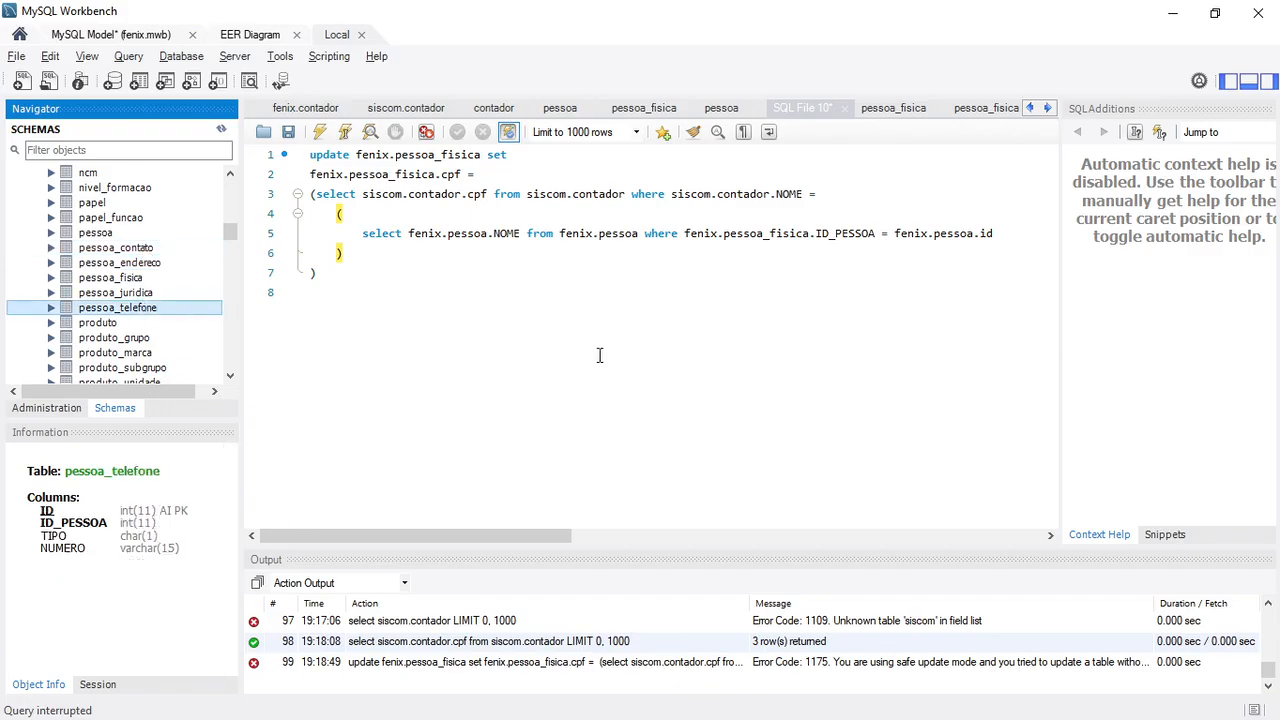